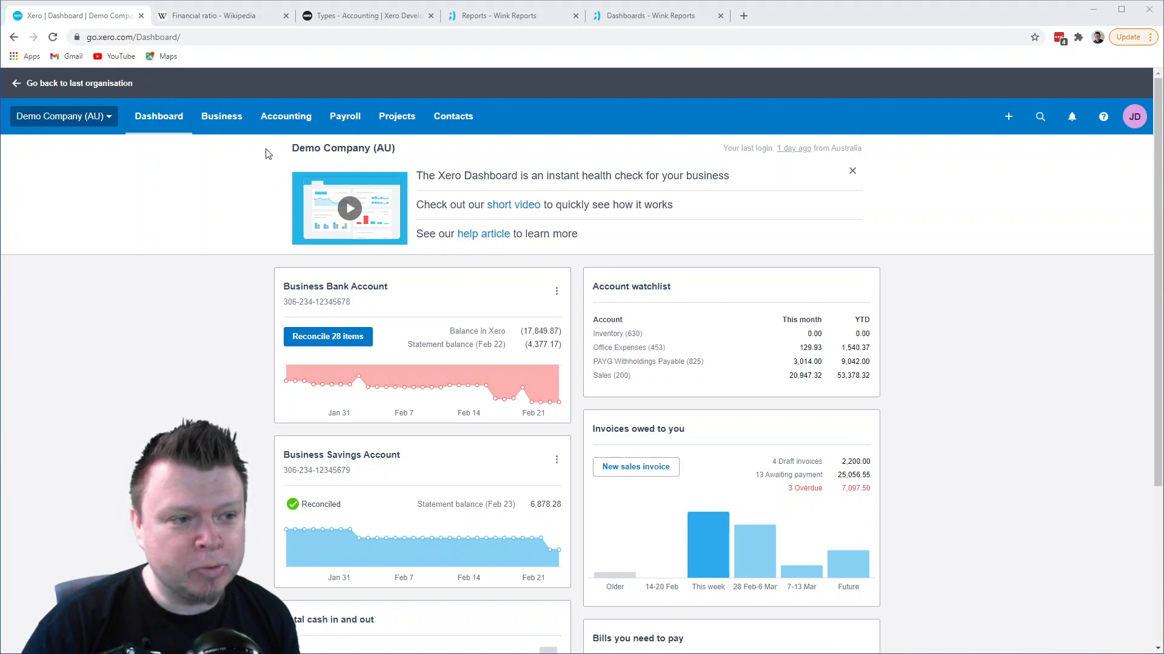
- Examine the liquidity ratio formulas and the neighbouring profitability ratios in the Wikipedia article on financial ratios
click(231, 18)
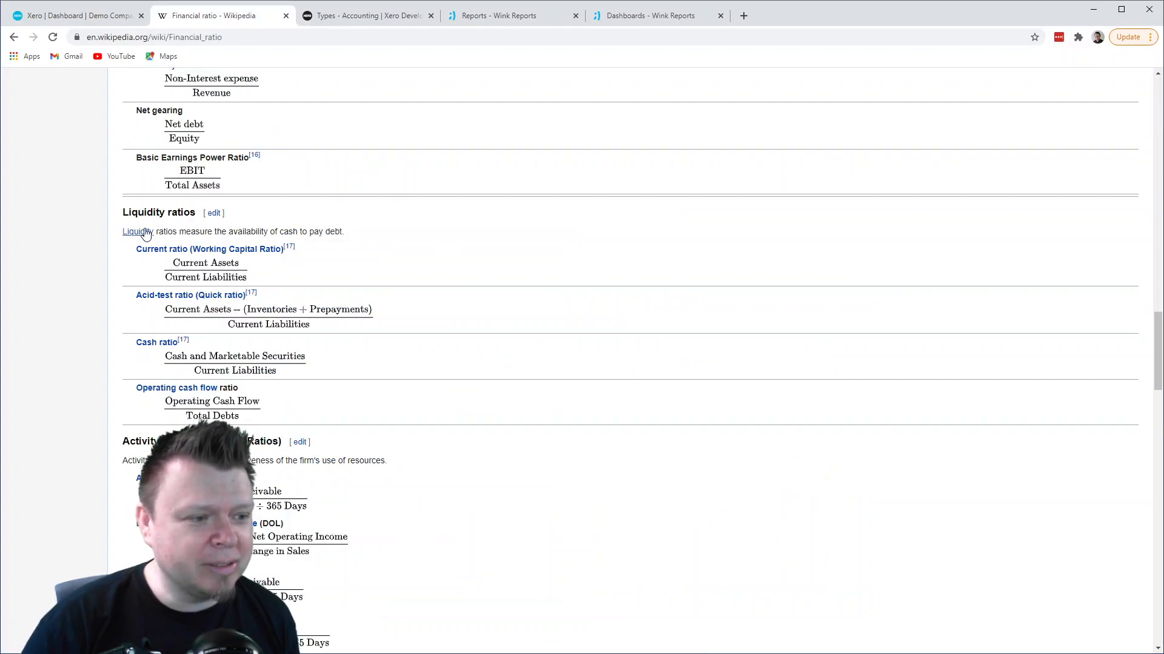
scroll(516, 287, up, 7)
scroll(520, 289, down, 6)
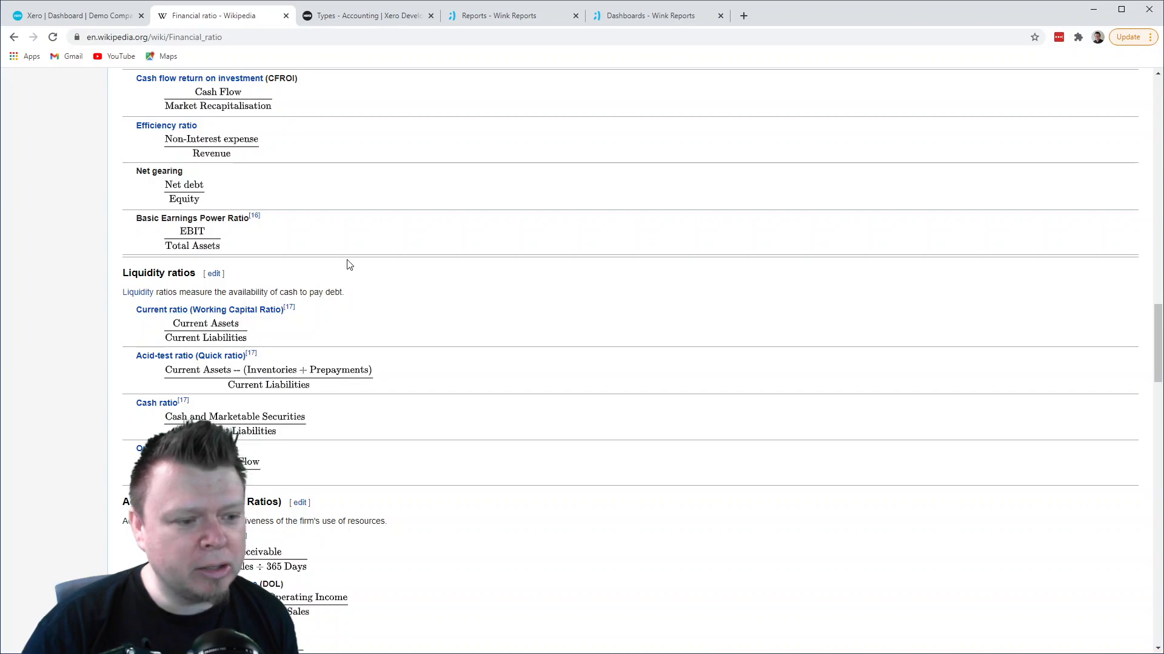
scroll(348, 264, up, 9)
scroll(347, 264, up, 2)
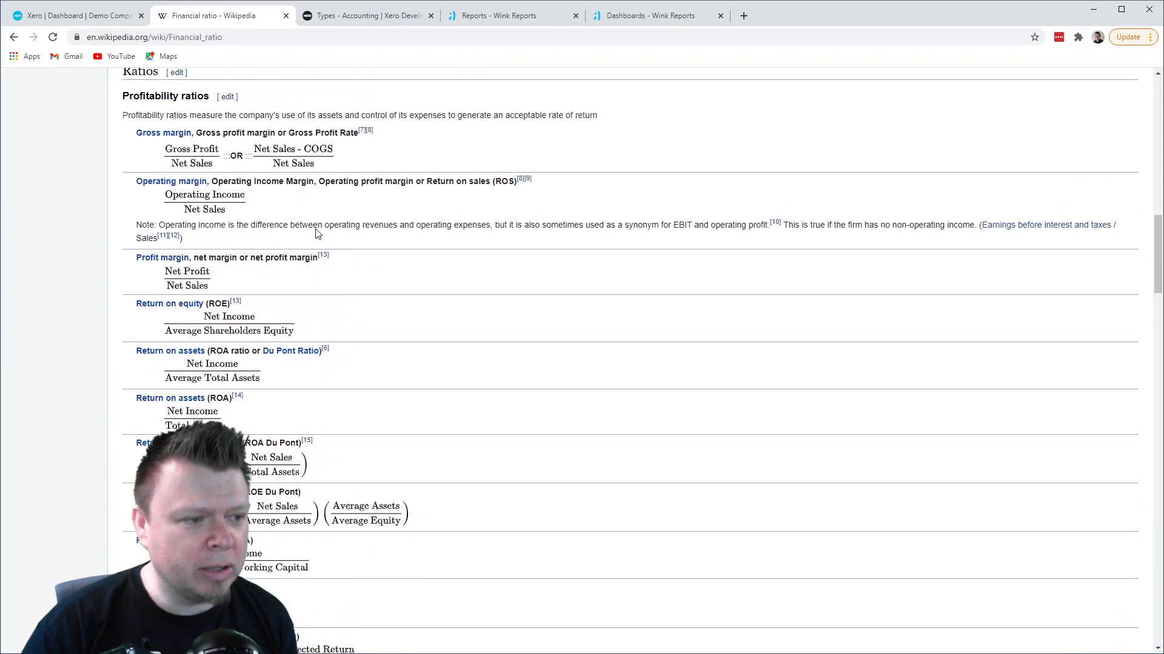
scroll(398, 322, down, 9)
scroll(400, 322, down, 2)
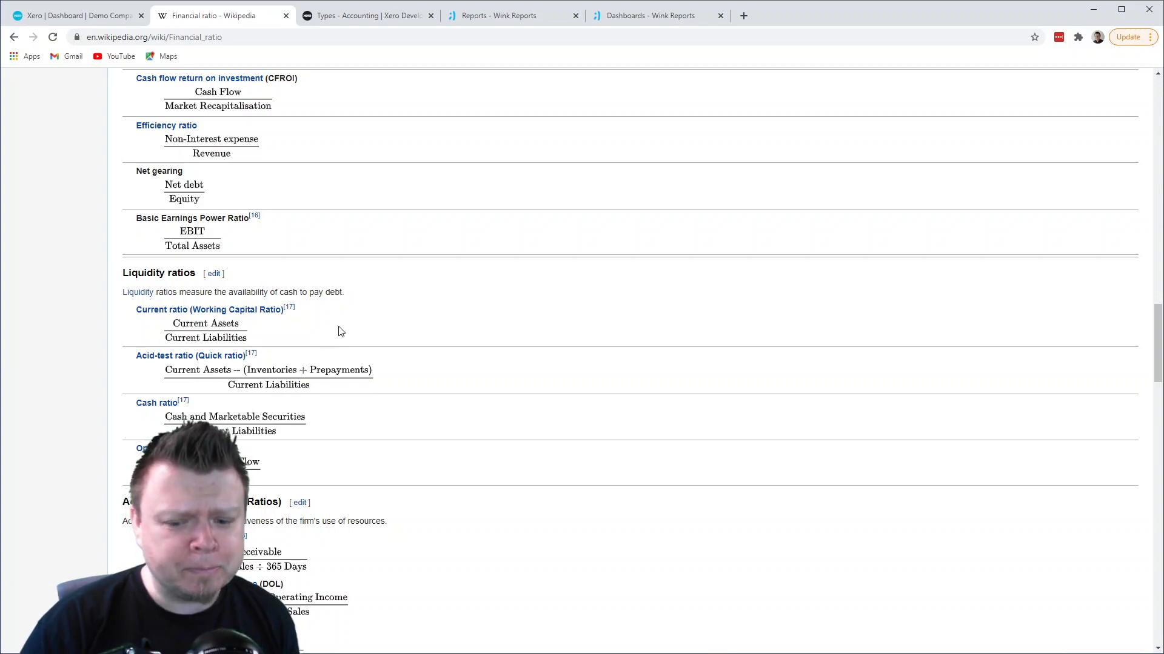
- Review the account class types and account types in the Xero developer documentation on types and codes
click(388, 18)
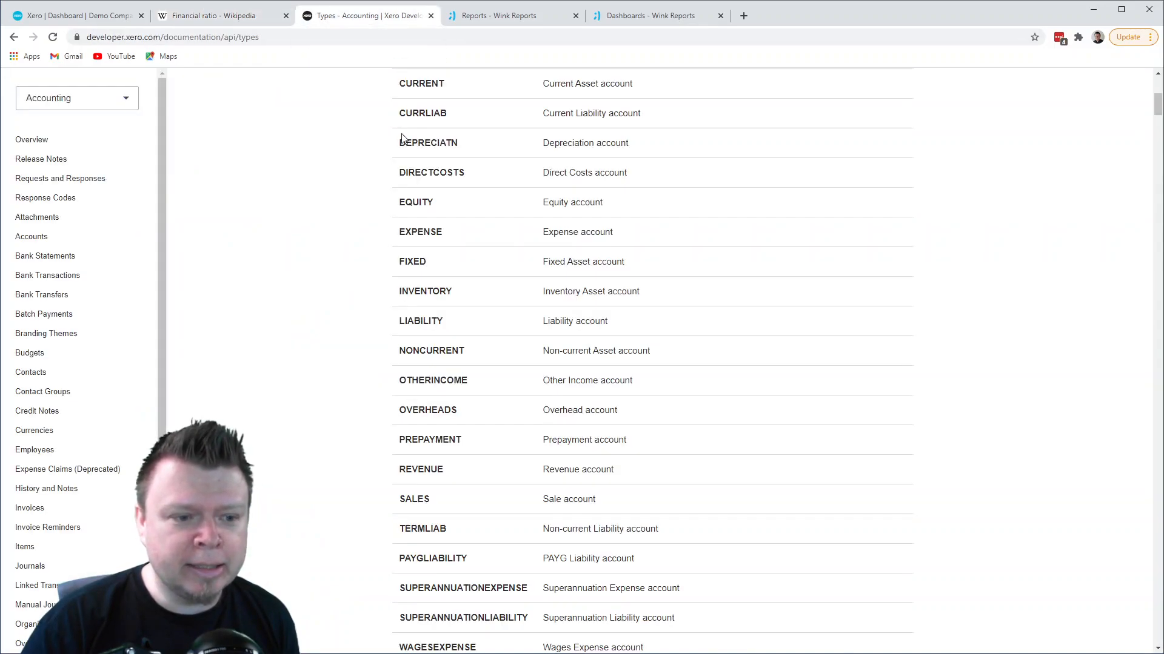
scroll(403, 141, up, 6)
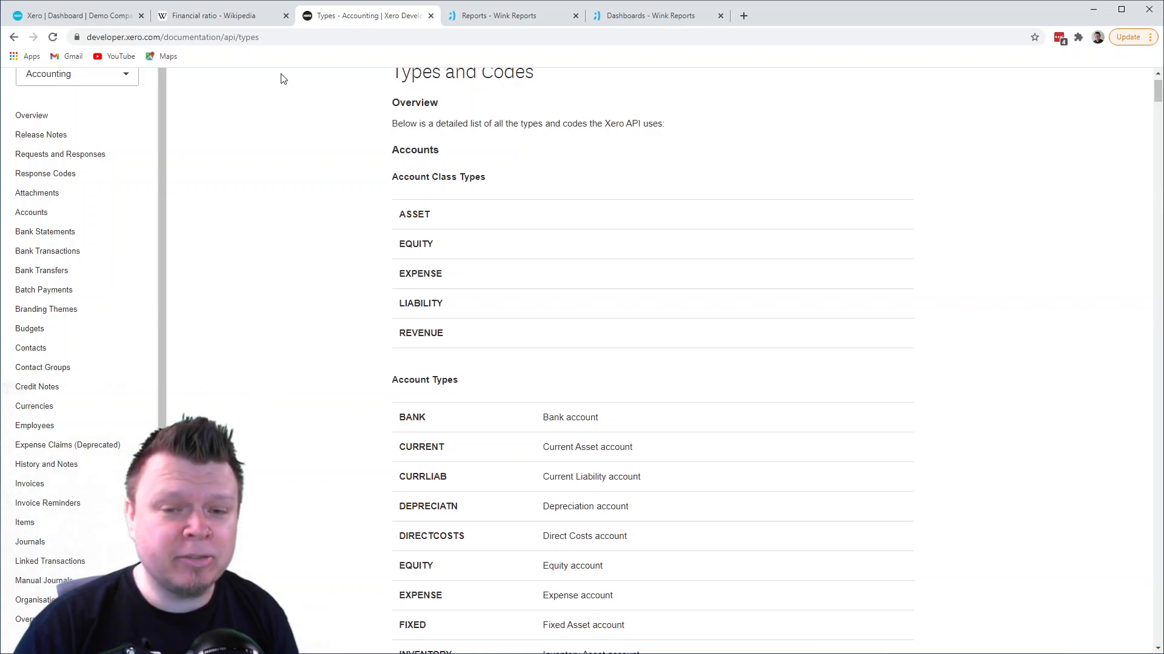
scroll(337, 112, up, 1)
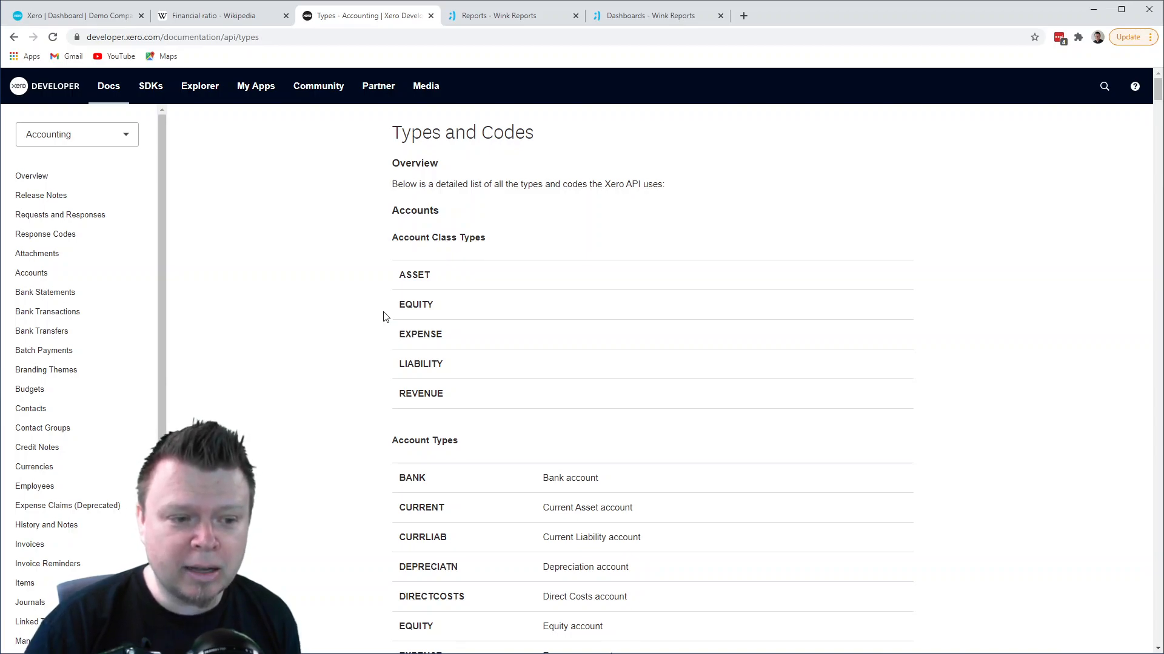
scroll(383, 316, down, 1)
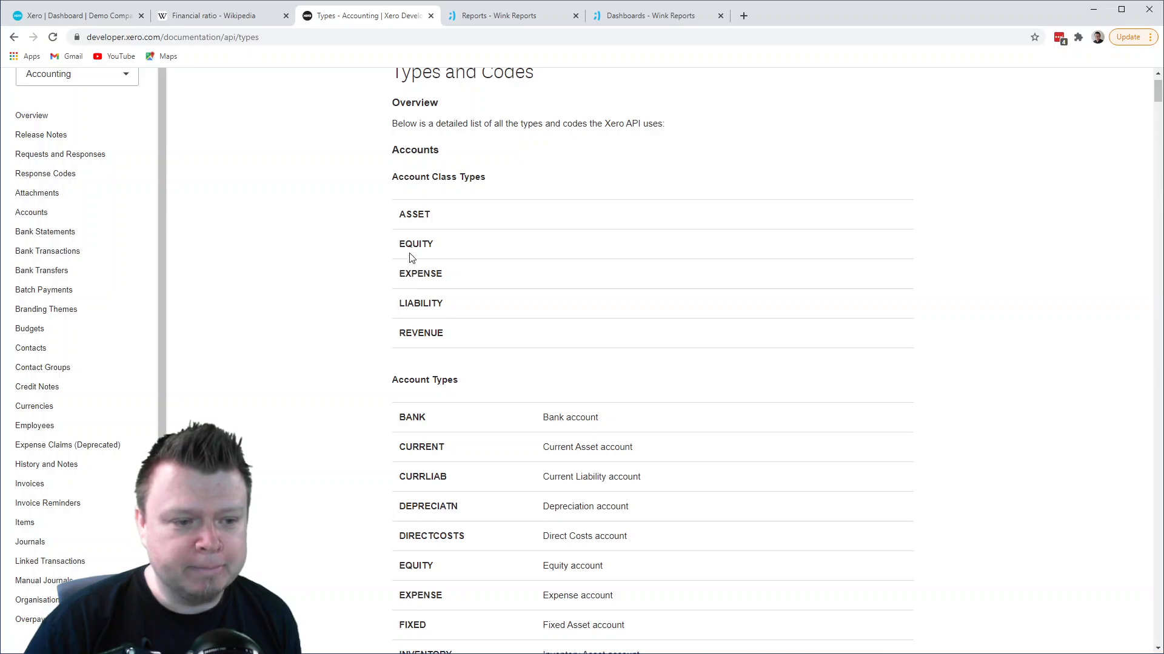
scroll(608, 391, down, 3)
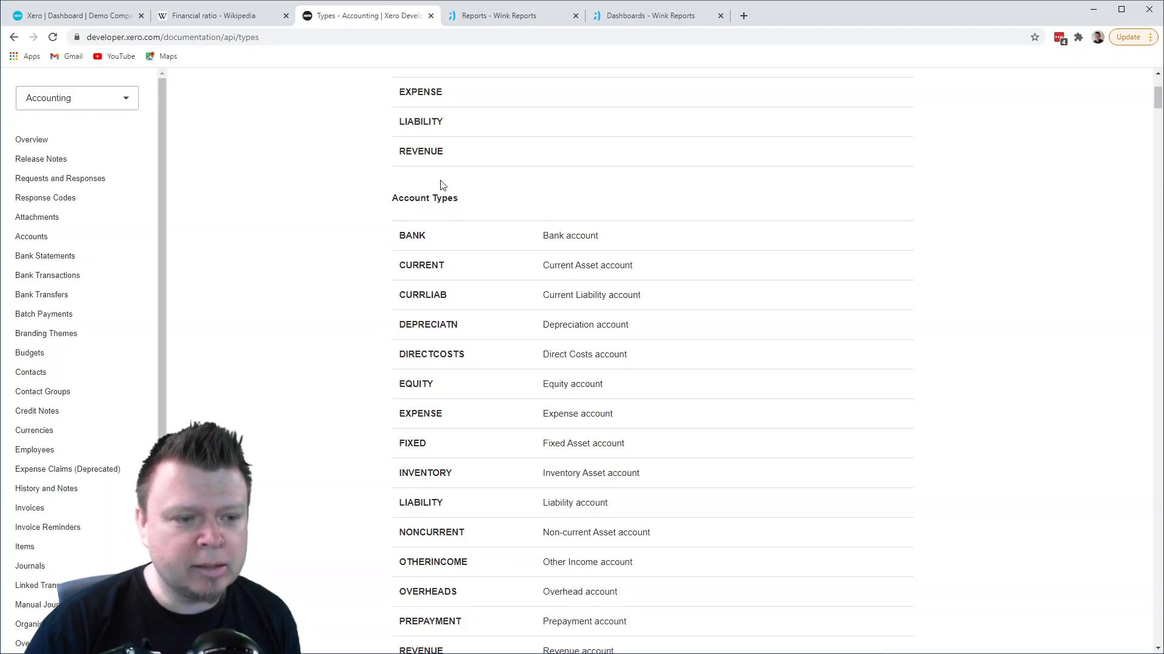
scroll(467, 261, up, 2)
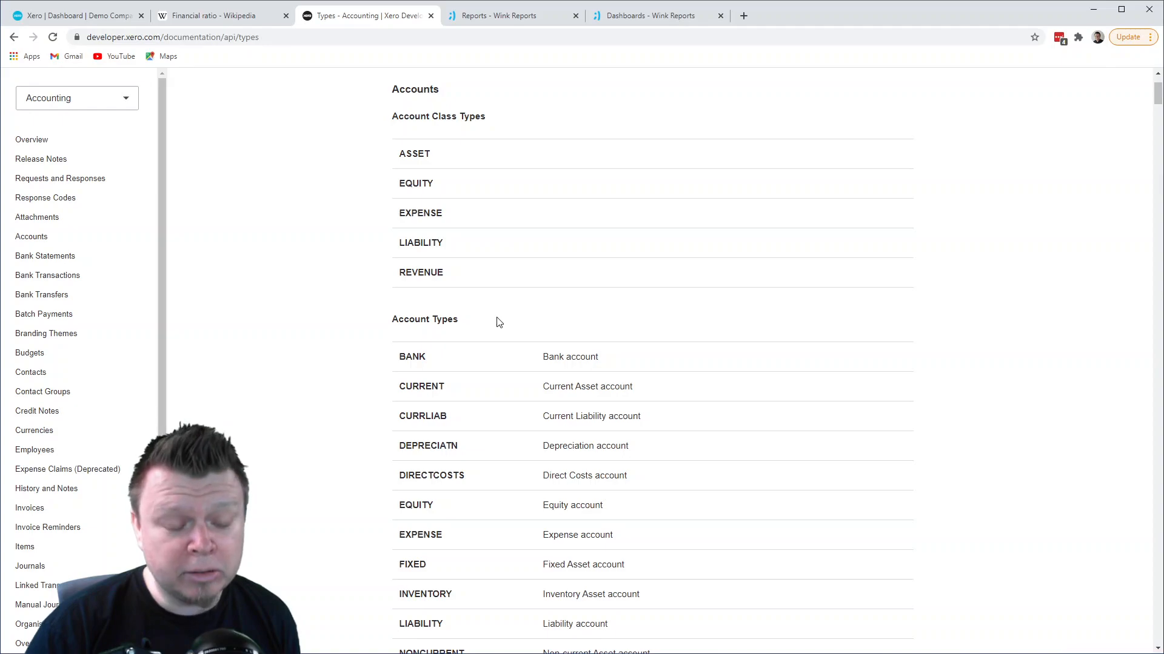
scroll(498, 321, down, 3)
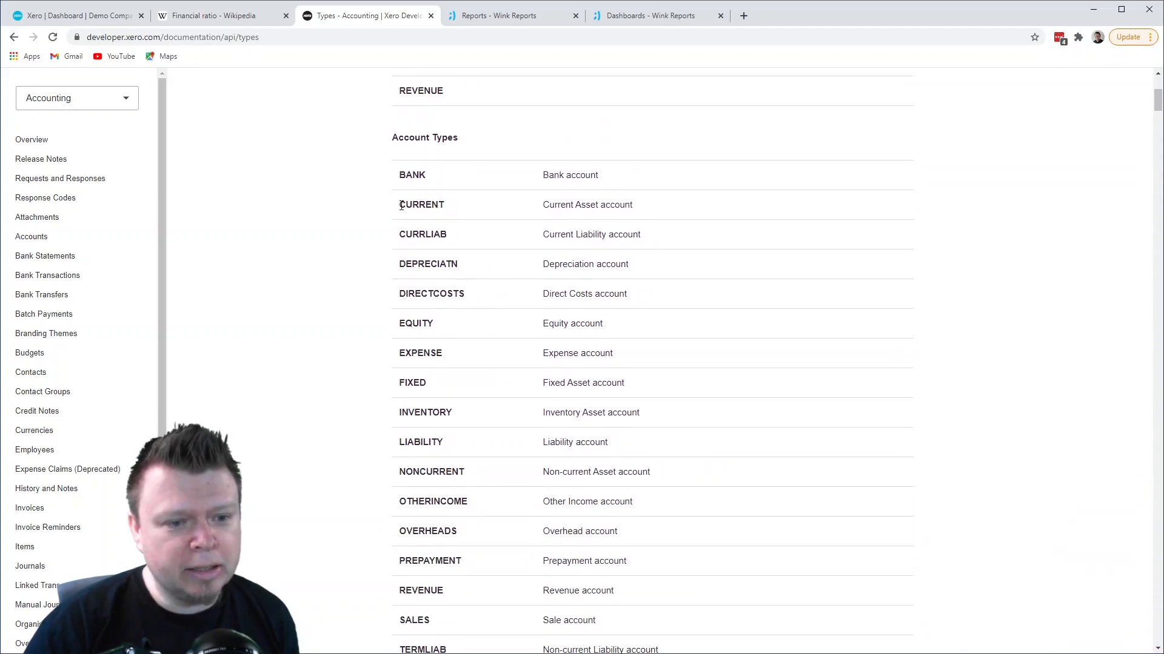
click(202, 15)
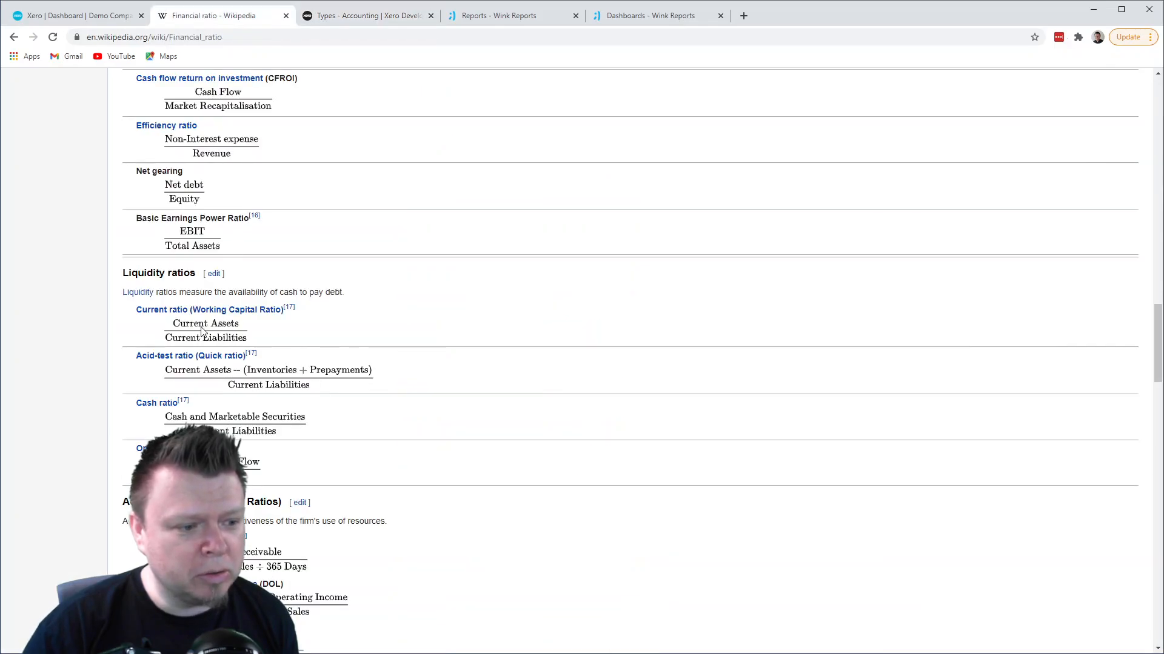
click(390, 17)
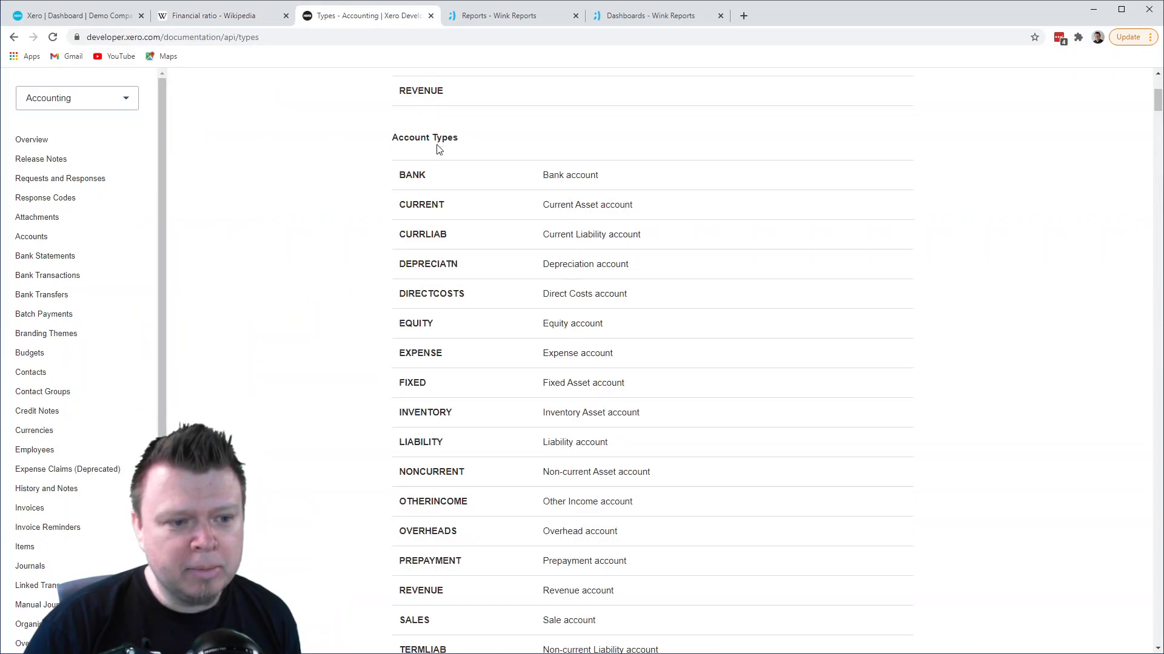
drag(398, 206, 467, 208)
drag(542, 206, 633, 208)
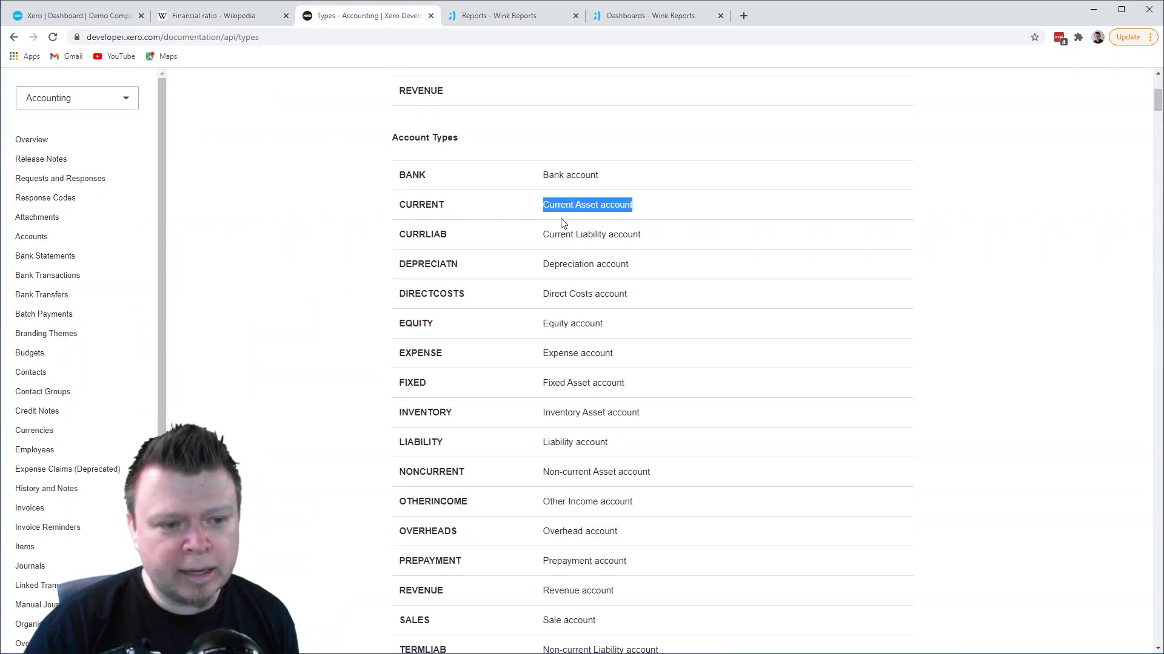
drag(398, 236, 457, 239)
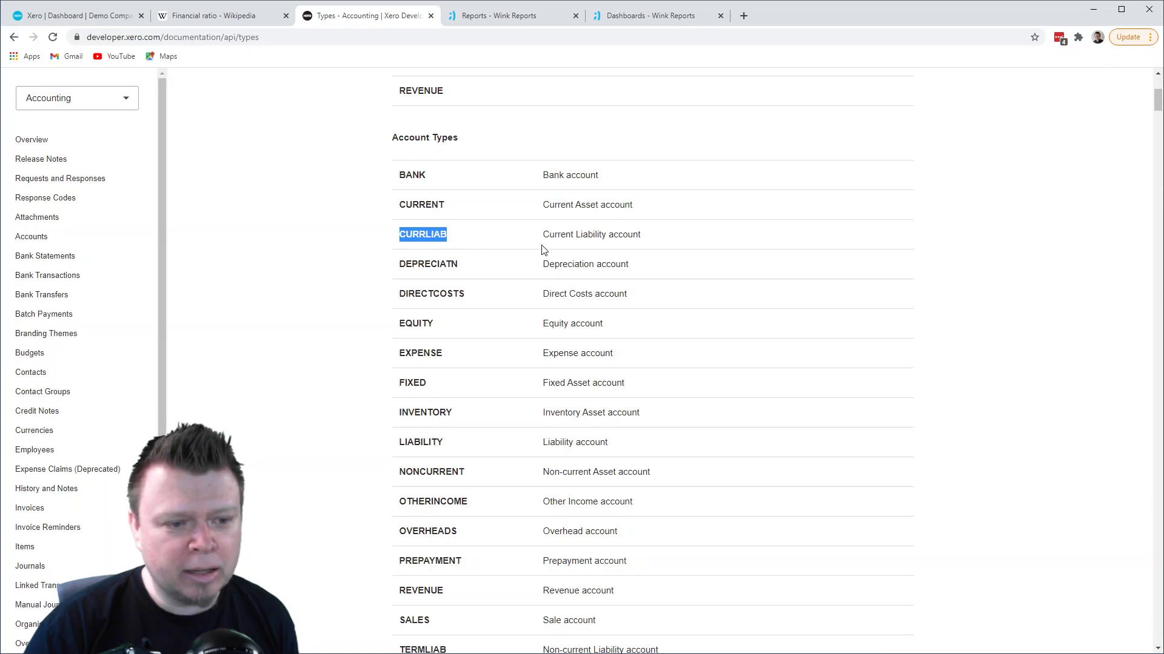
drag(547, 235, 634, 242)
click(606, 249)
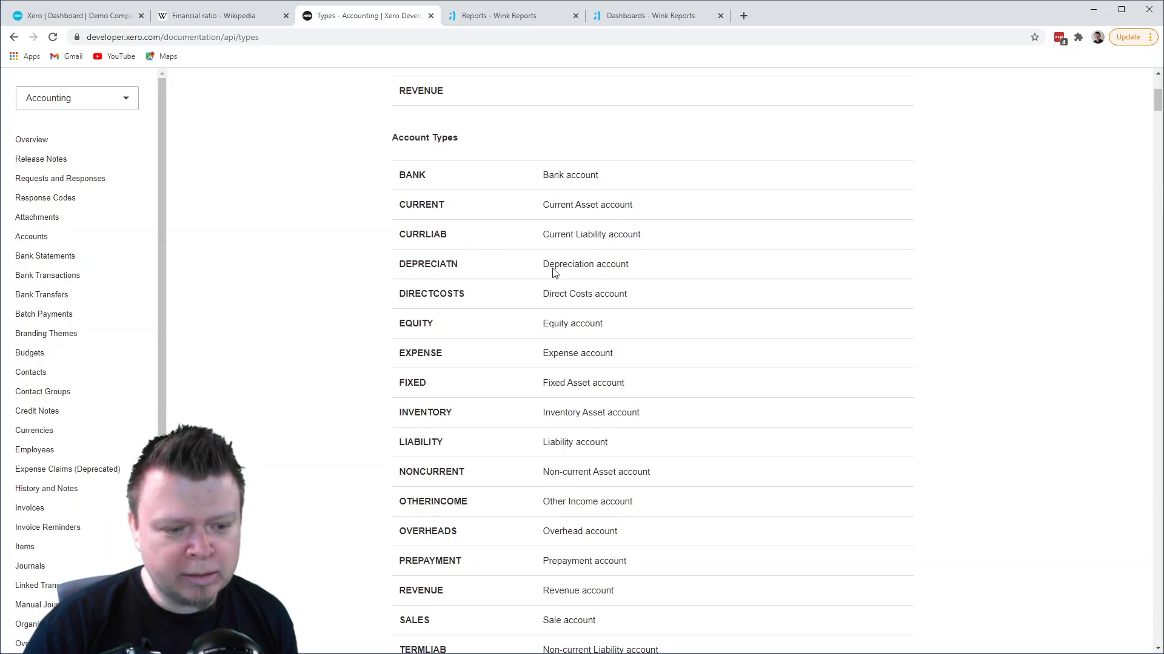
drag(400, 412, 457, 420)
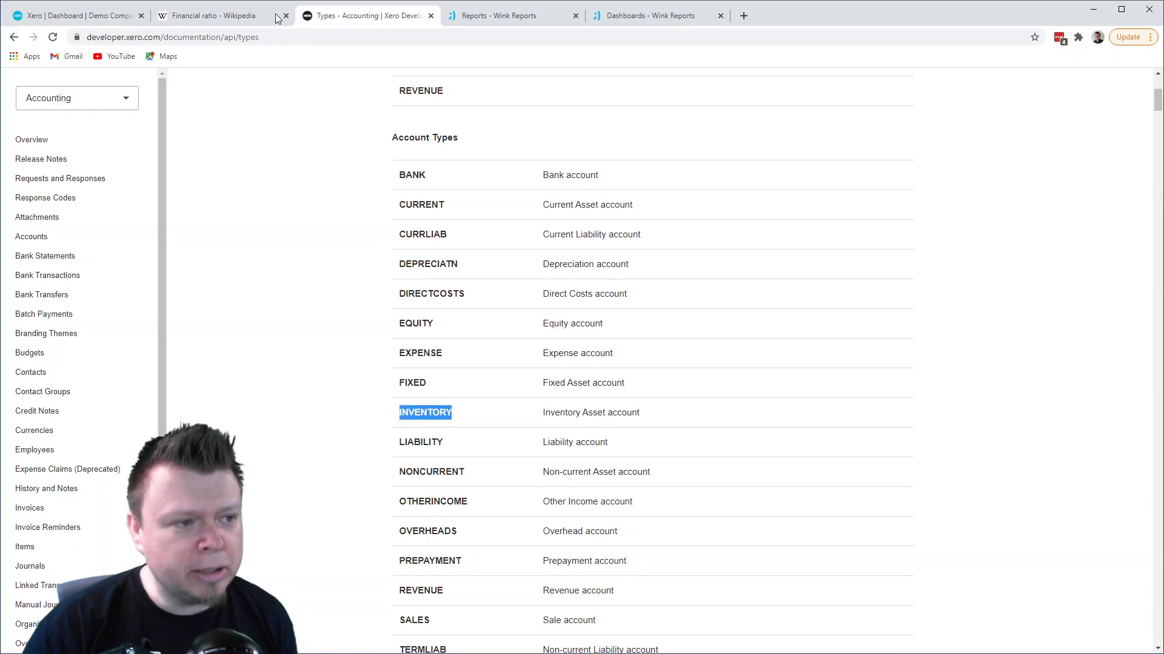
- Recheck the liquidity ratio formulas and look through the remaining Xero account types for matching entries such as PREPAYMENT
click(216, 14)
scroll(386, 162, up, 1)
scroll(384, 161, down, 2)
click(391, 20)
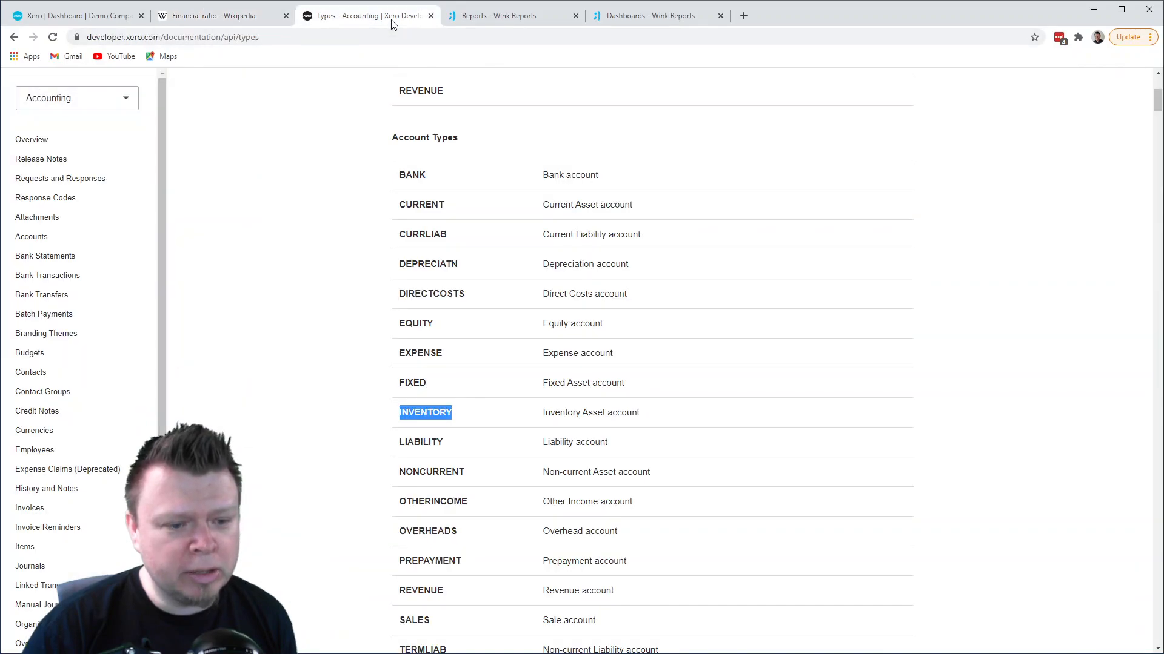
scroll(509, 418, down, 2)
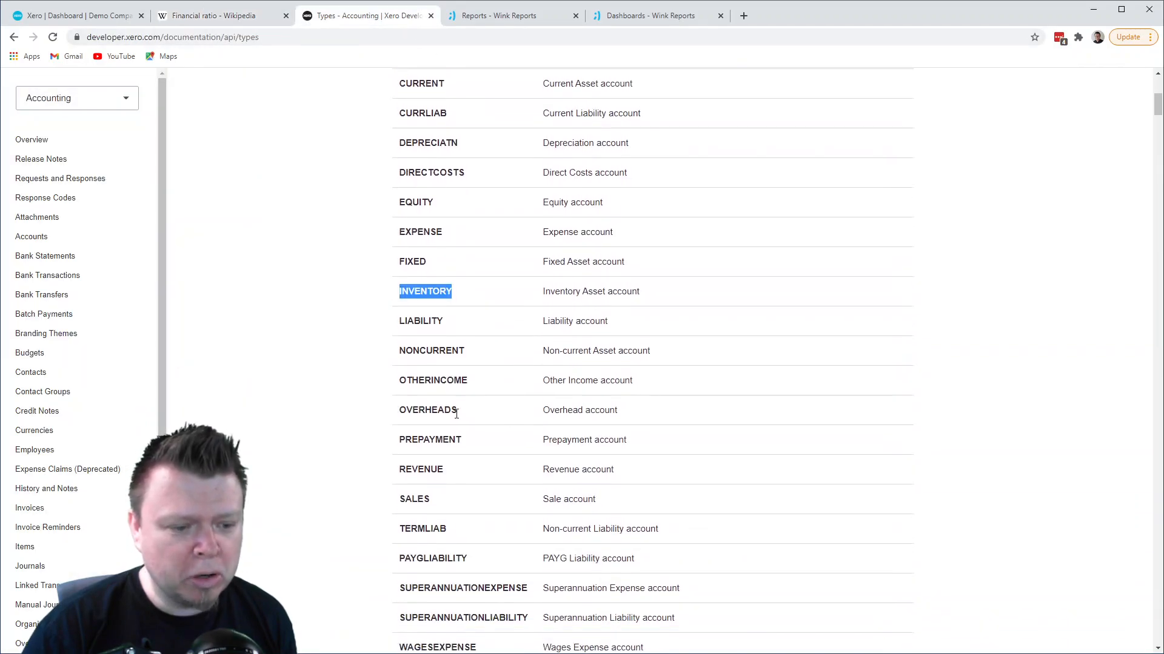
scroll(451, 394, down, 1)
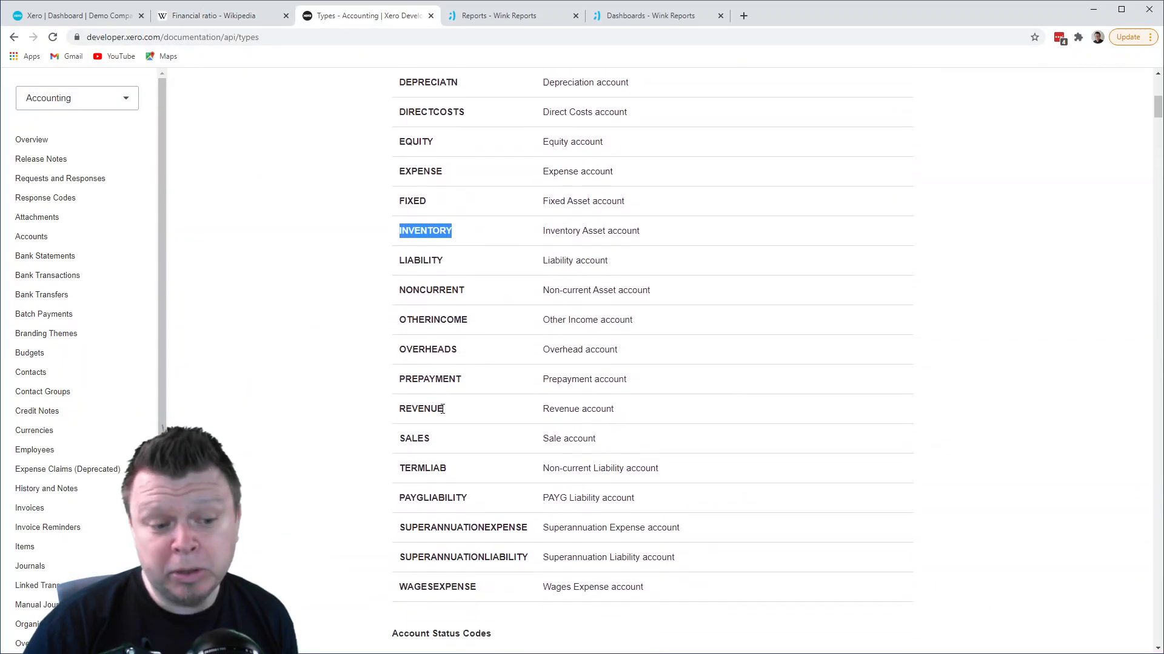
scroll(463, 393, up, 3)
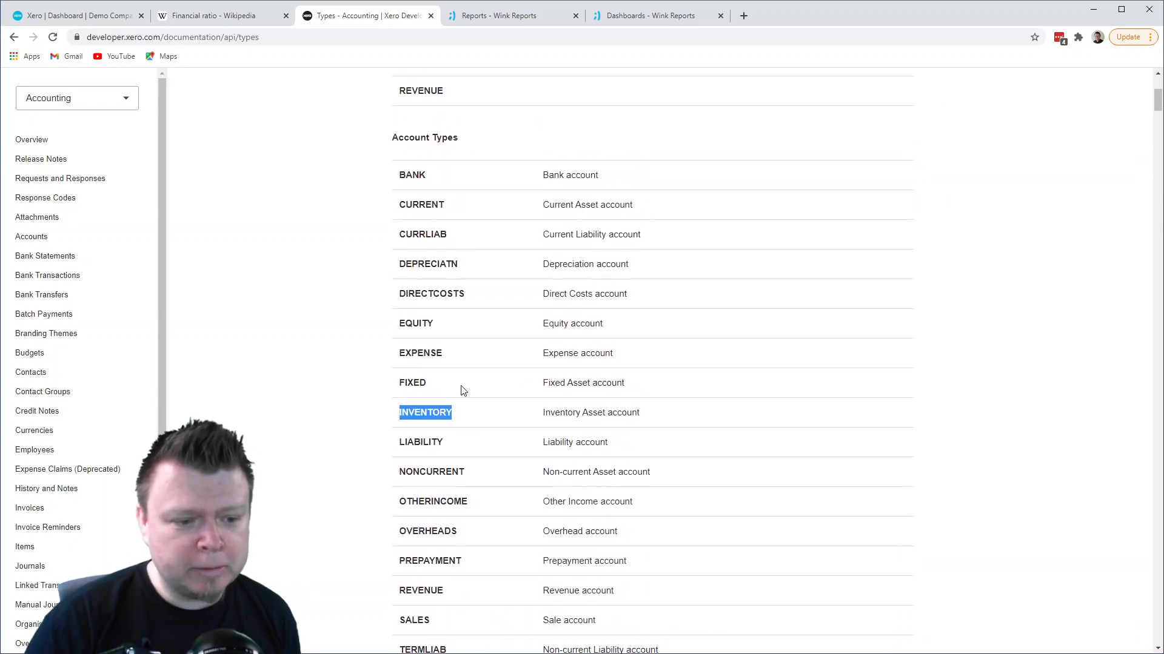
scroll(463, 391, down, 2)
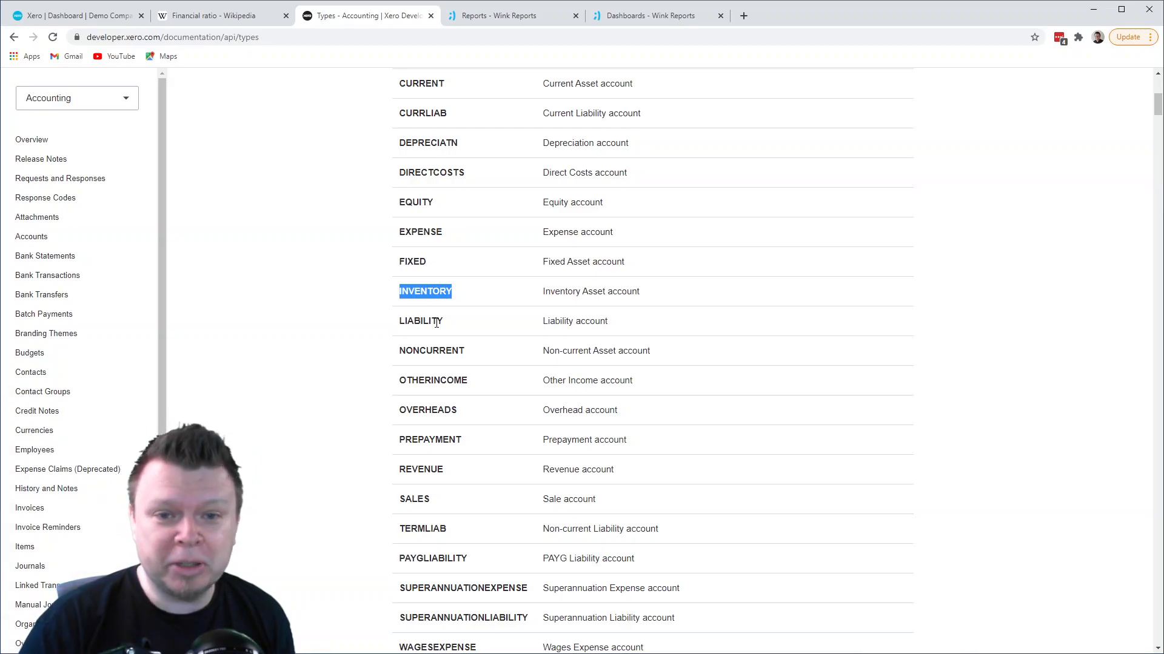
- Switch to Wink Reports and start designing a new report titled "Xero Liquidity Ratios"
click(521, 20)
click(943, 210)
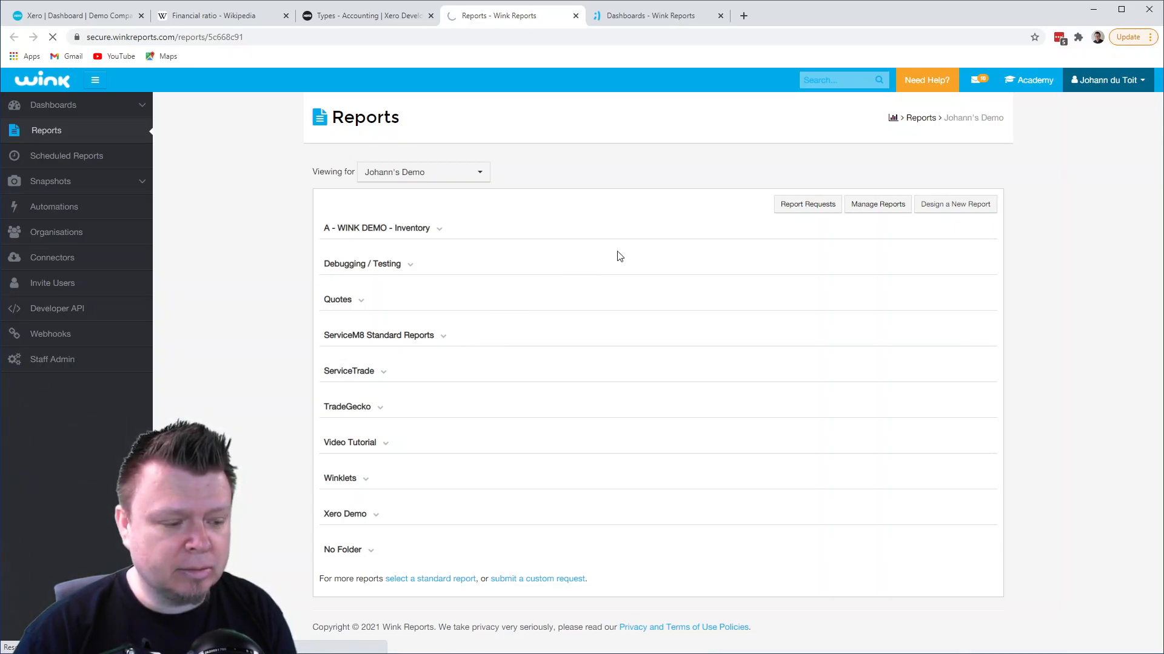
click(657, 338)
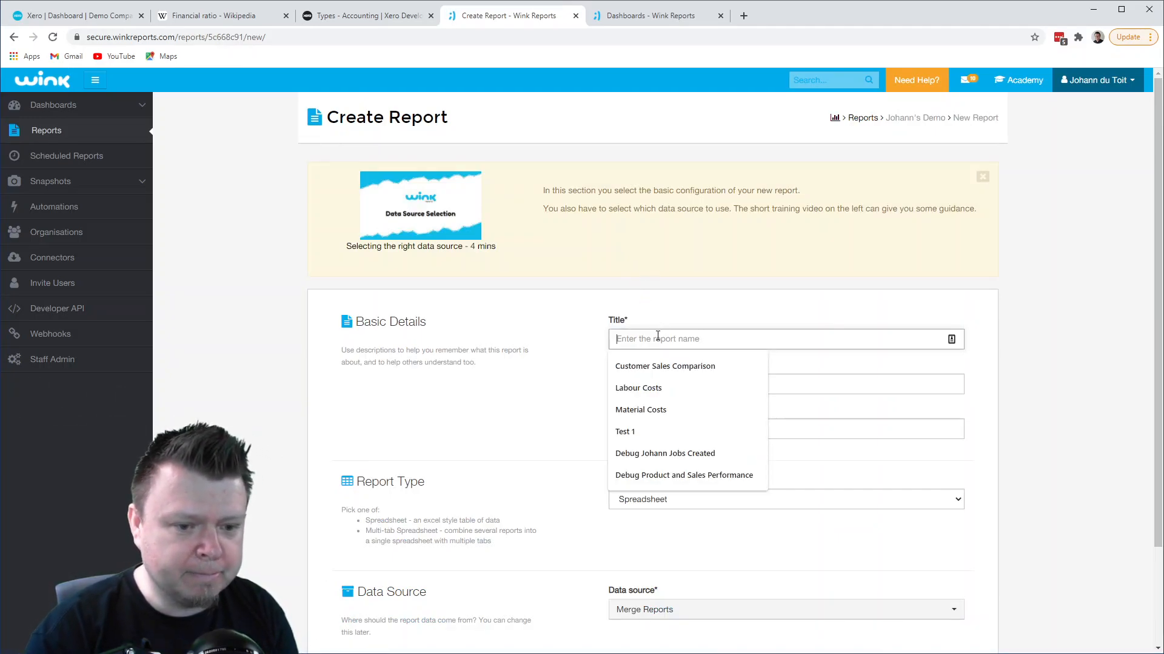
text(Liqu)
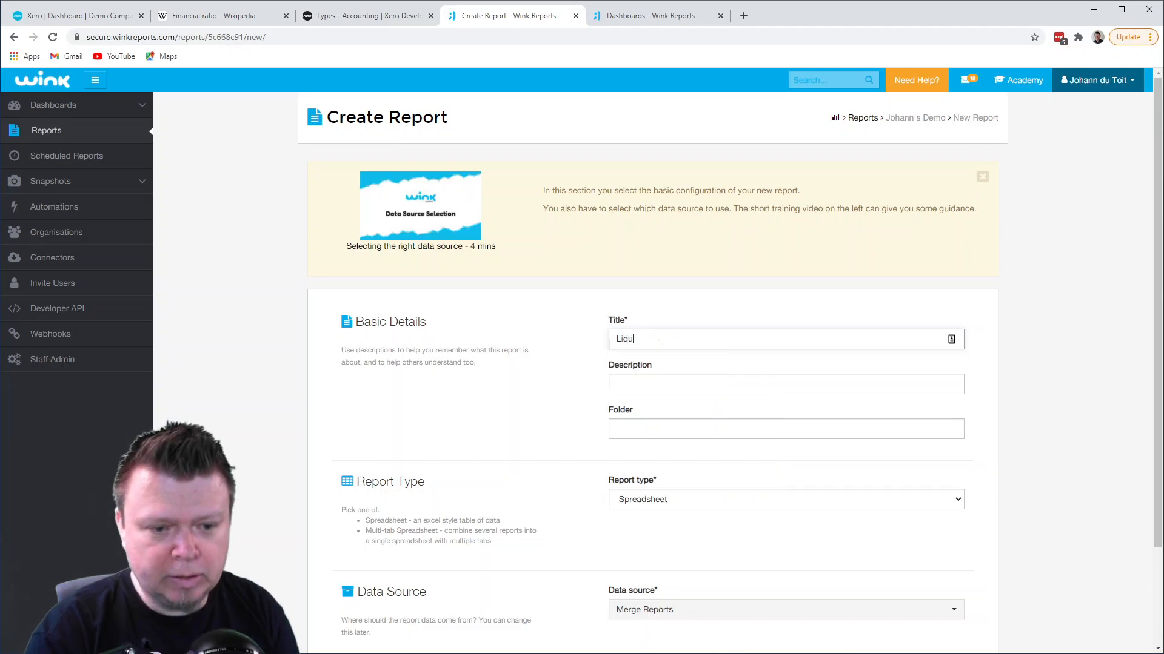
text(idity Ratios)
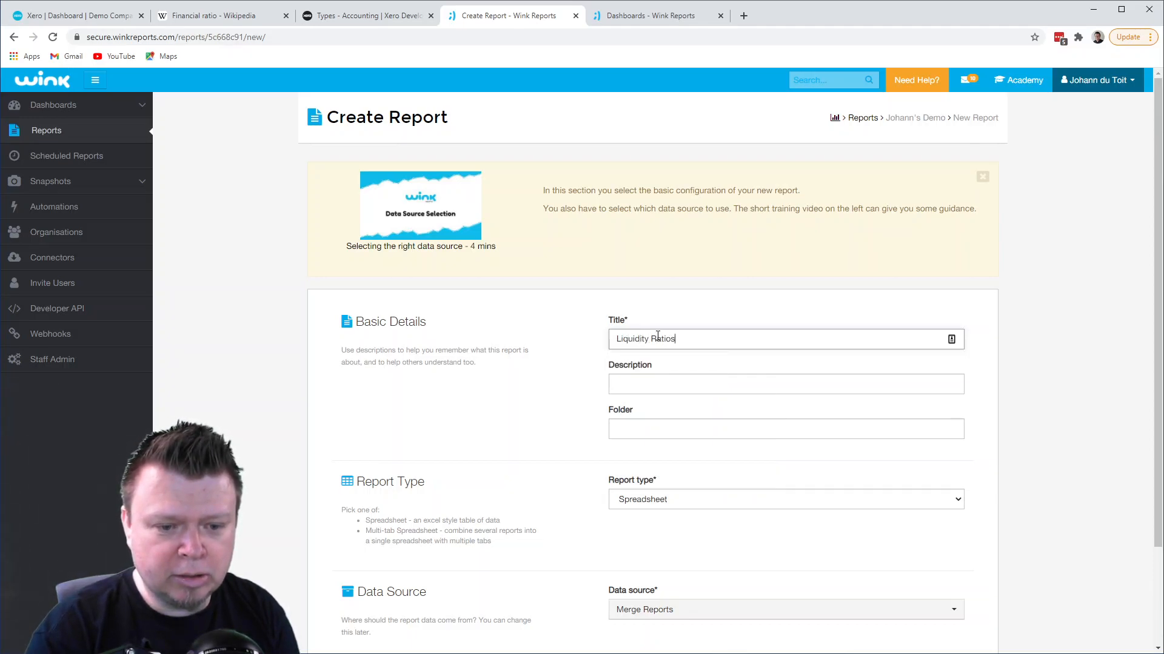
text(Xero)
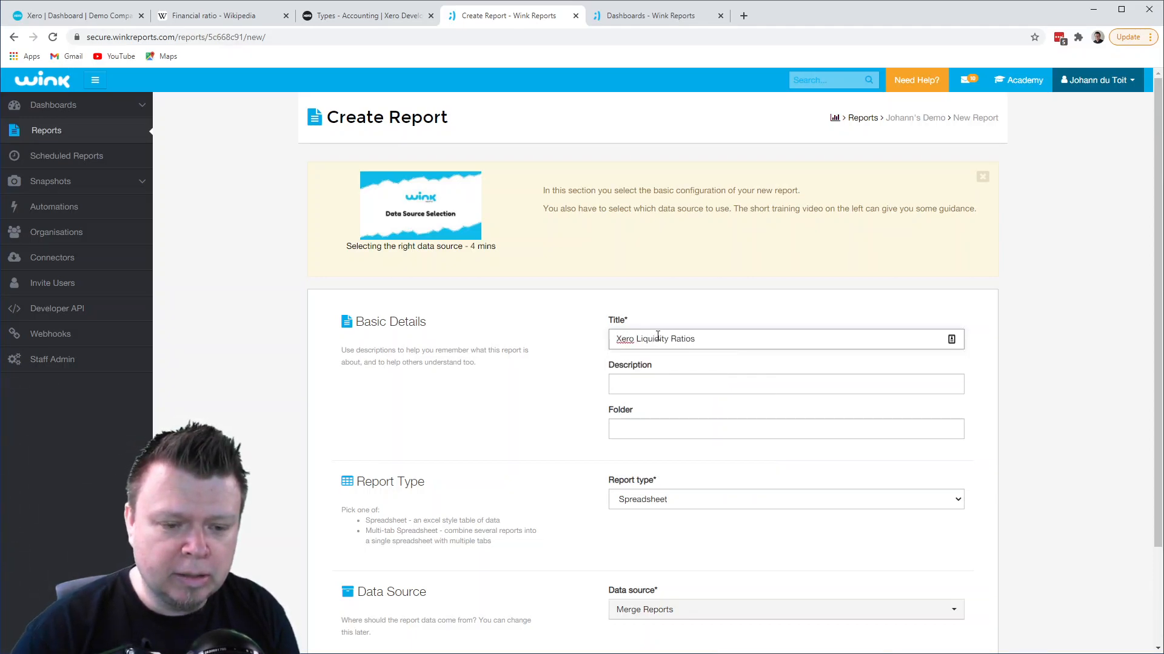
- Assign the new report to a folder named "Xero Ratios"
click(755, 433)
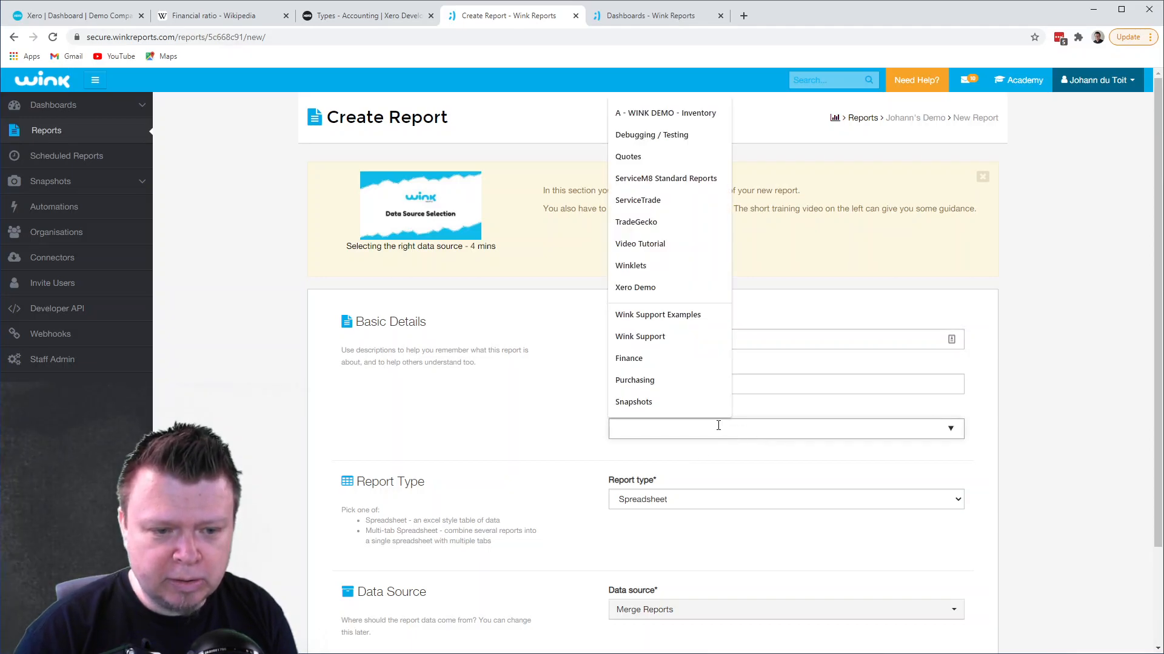
text(Xero Rat)
key(Return)
click(625, 451)
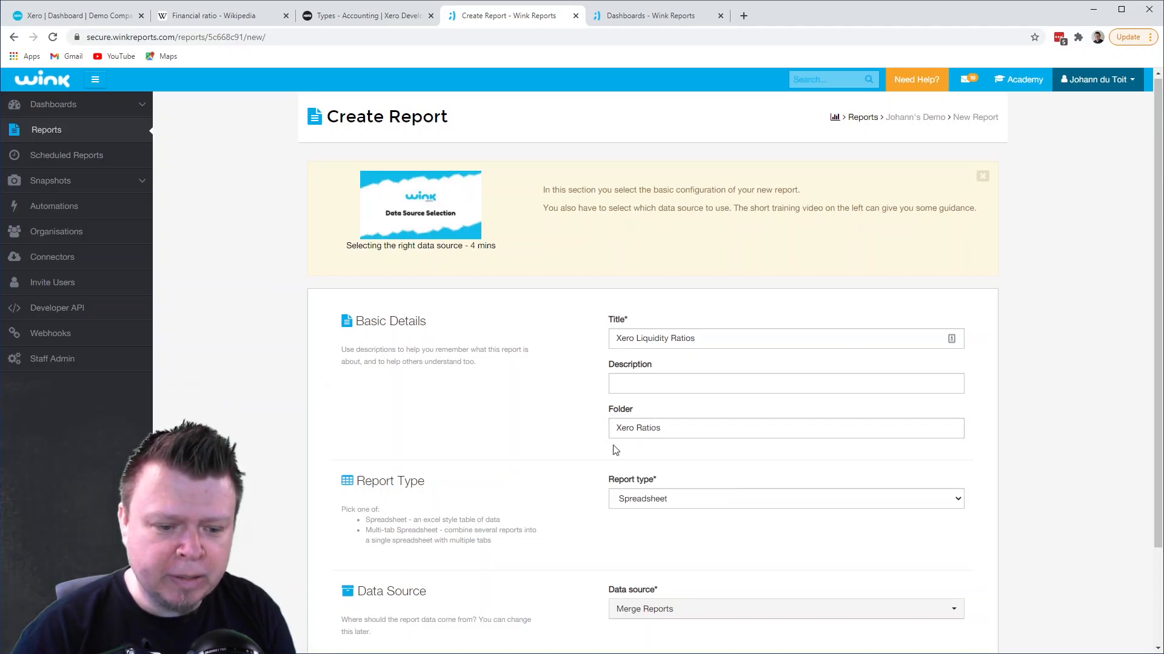
- Choose Xero's Journal Items as the report's data source, and create the report for editing
scroll(625, 451, down, 2)
click(714, 488)
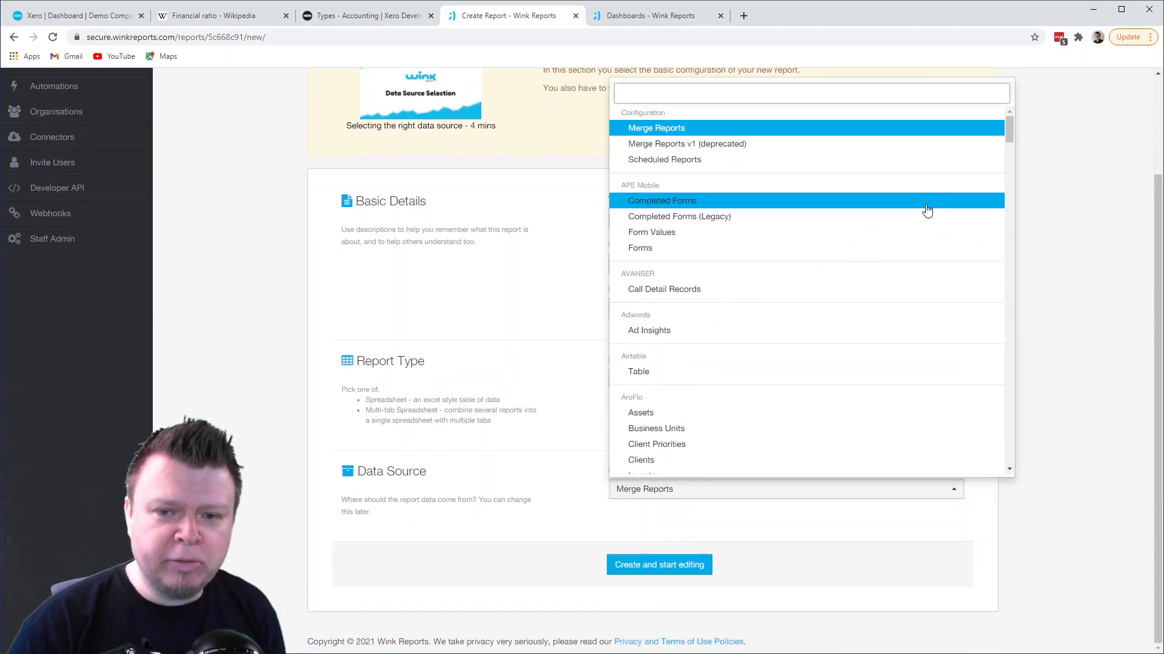
drag(1013, 132, 994, 442)
scroll(854, 327, up, 6)
scroll(851, 328, up, 3)
scroll(815, 322, down, 2)
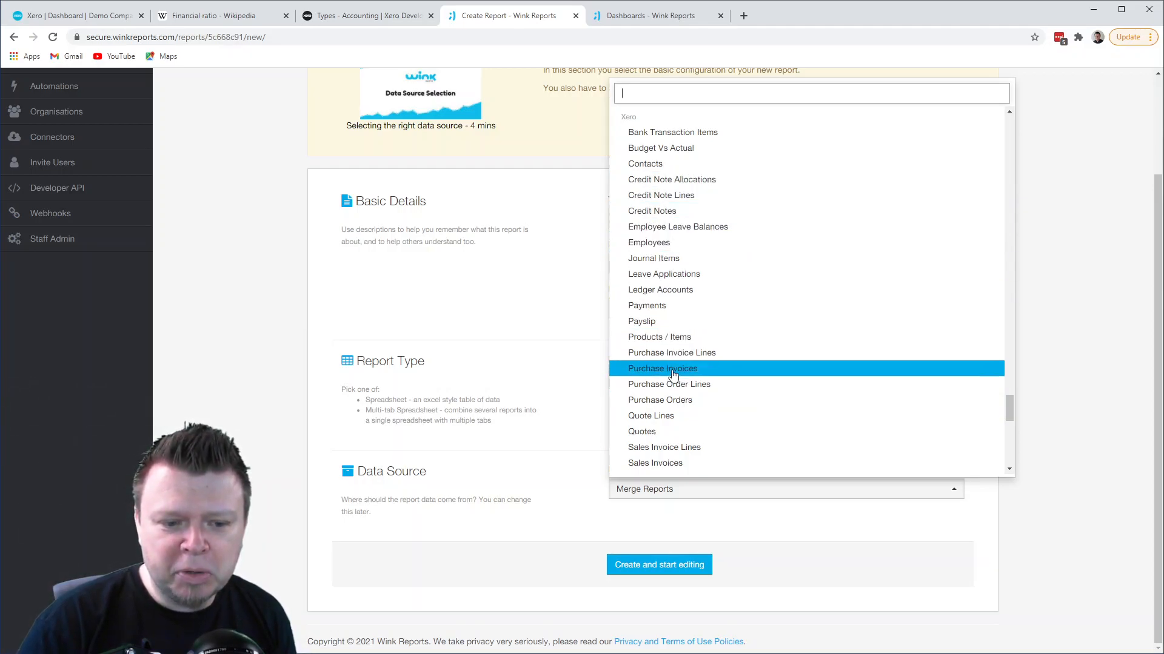
click(662, 260)
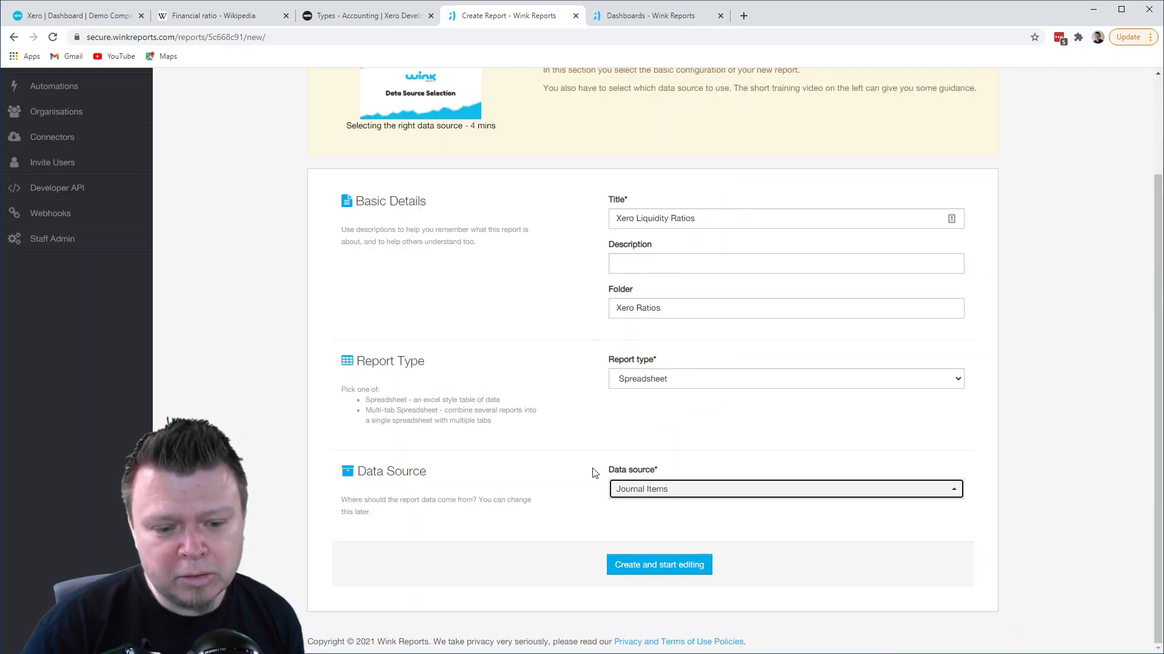
click(650, 573)
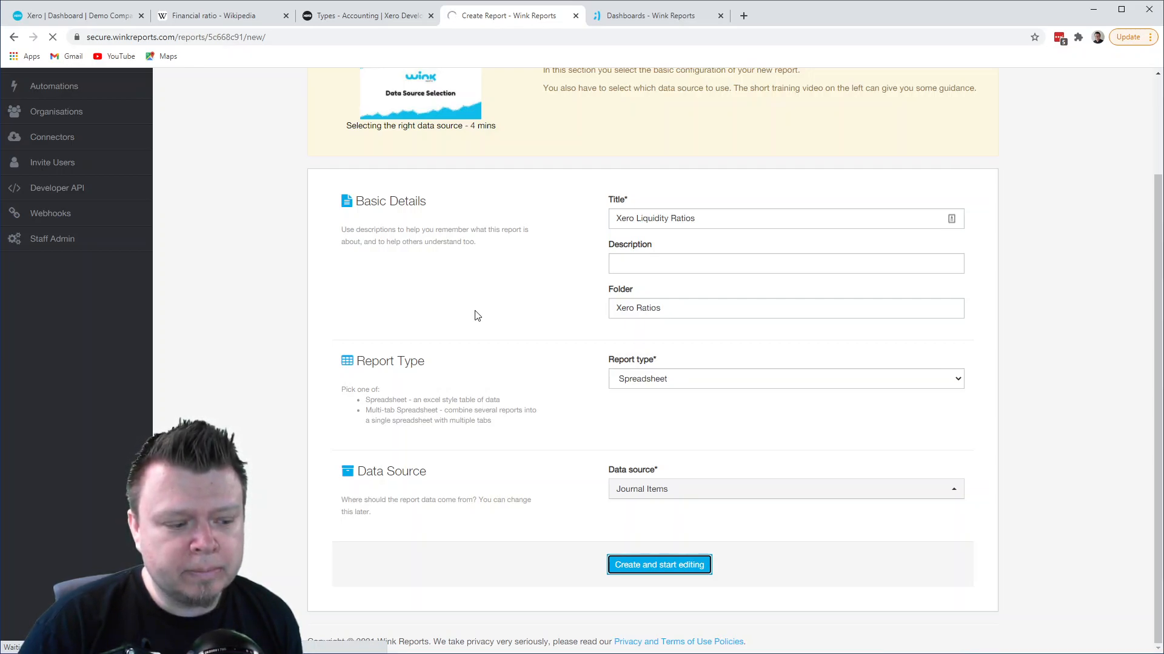
- Look over the new report's preview, checking the account names on the journal lines and the columns shown
scroll(467, 291, down, 3)
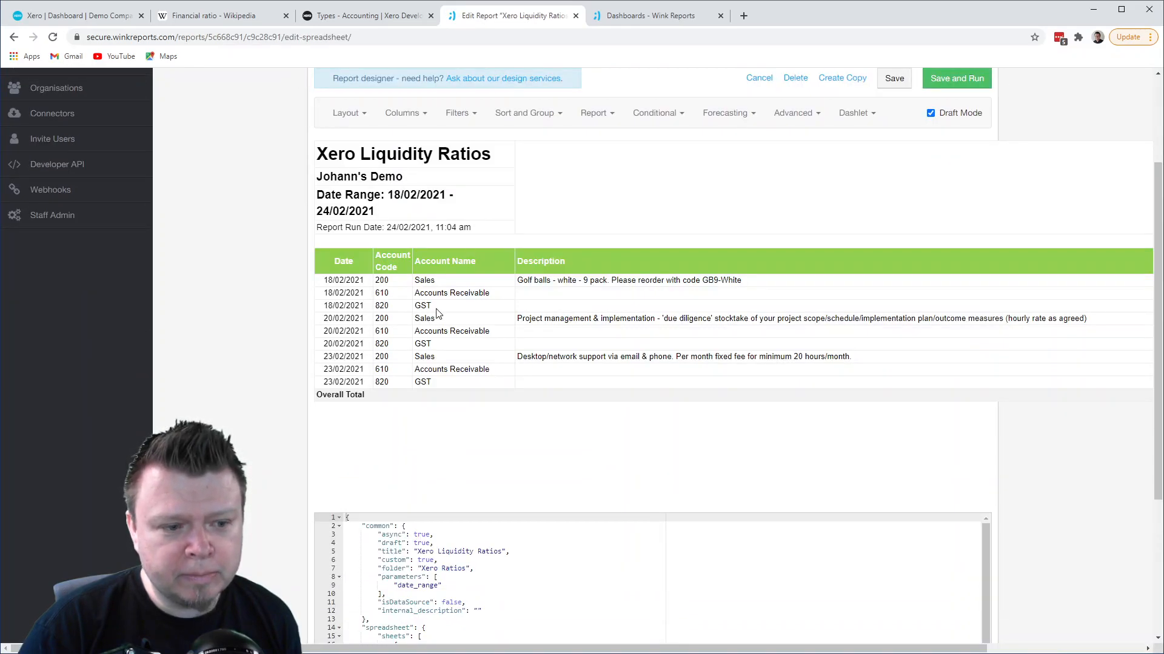
drag(425, 282, 434, 281)
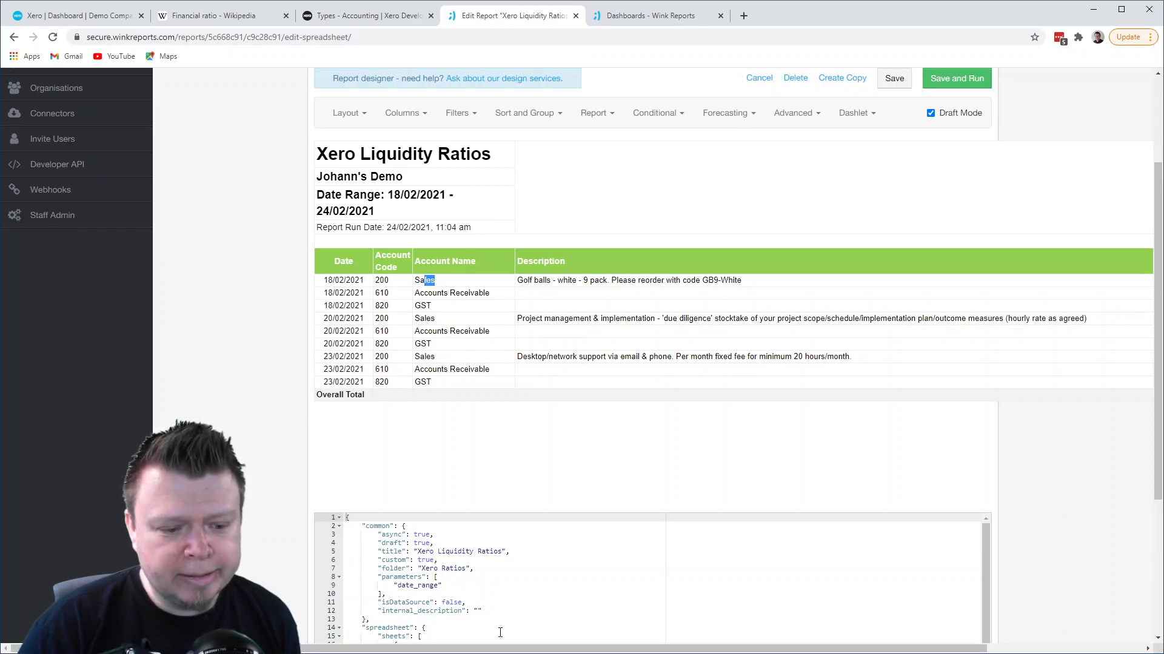
scroll(431, 461, right, 1)
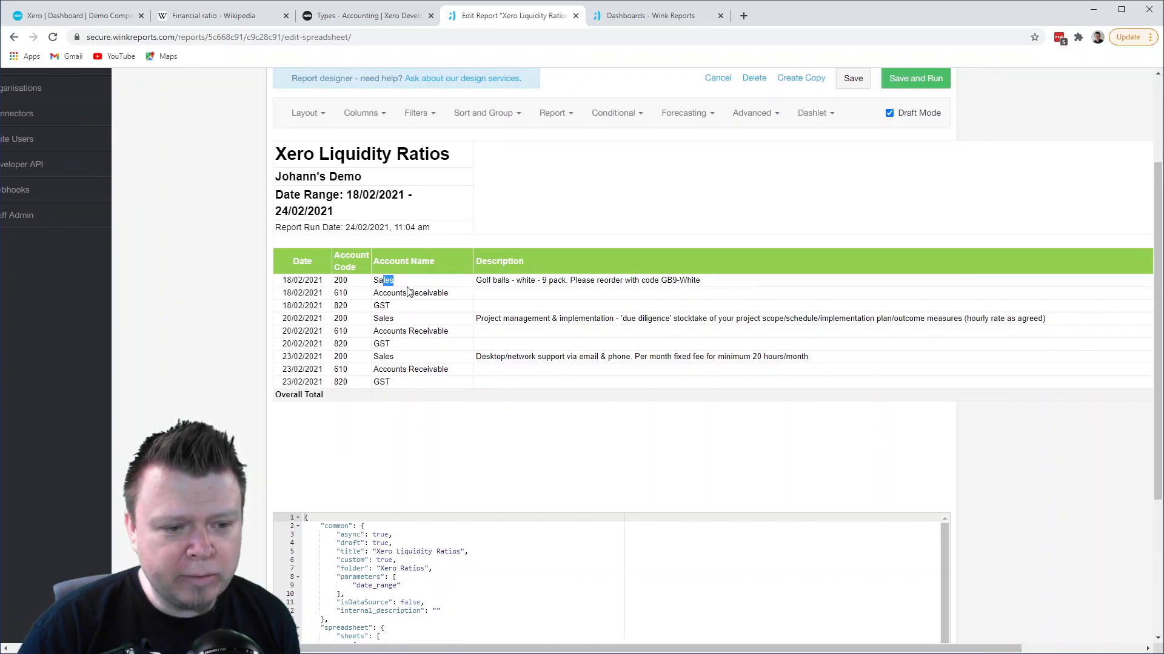
drag(378, 293, 443, 293)
double_click(382, 306)
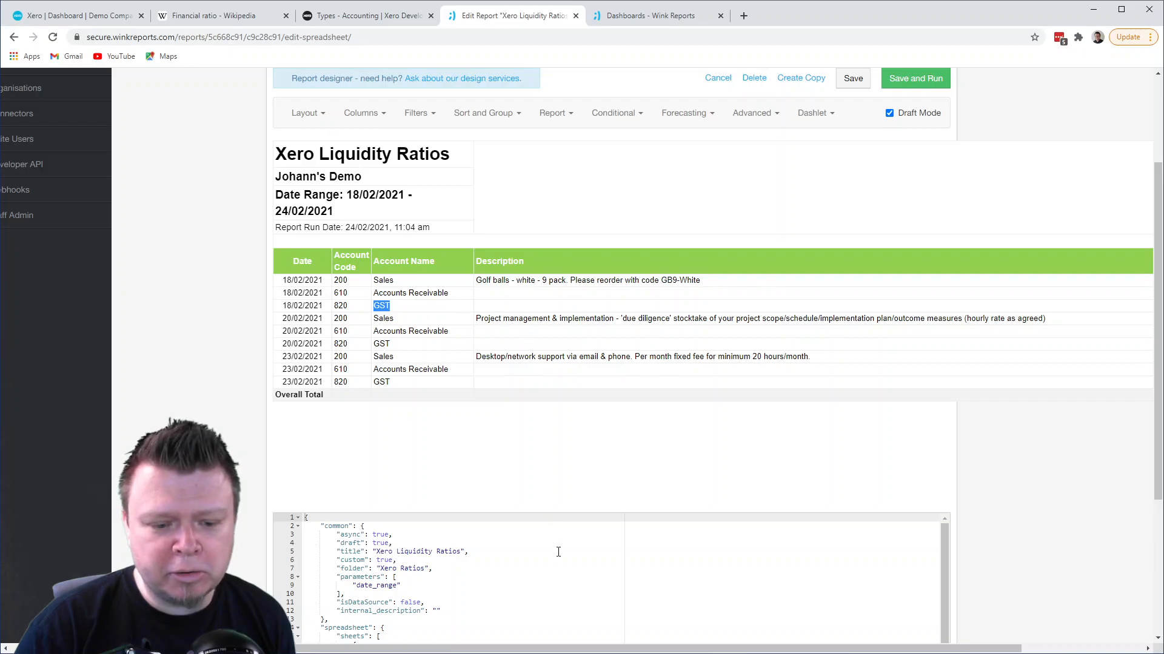
drag(566, 651, 524, 649)
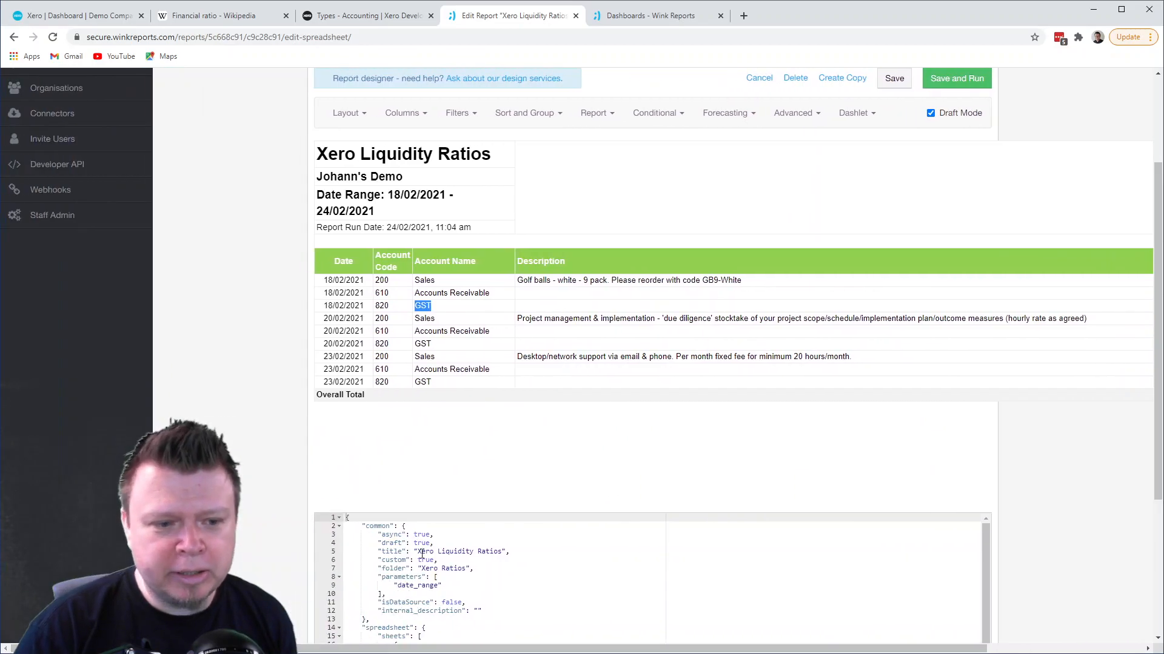
- Remove the Description column from the report, and add Account Class and Account Type directly after Date
click(400, 115)
click(364, 118)
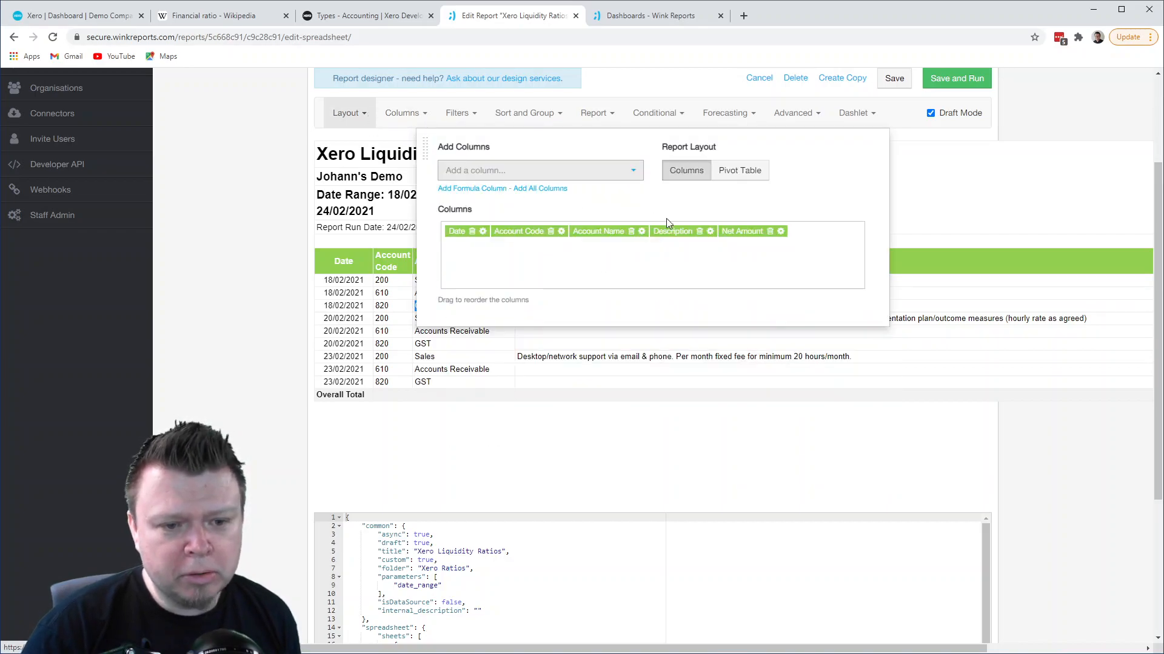
click(699, 231)
click(479, 173)
click(497, 217)
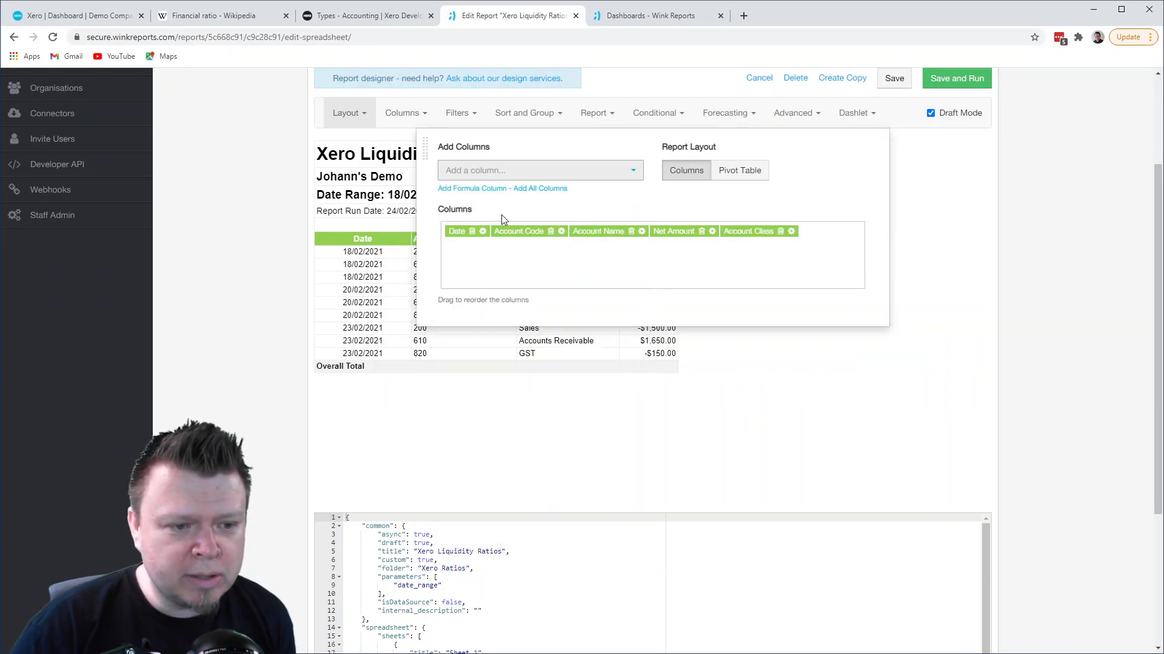
click(508, 175)
click(500, 250)
drag(736, 235, 593, 231)
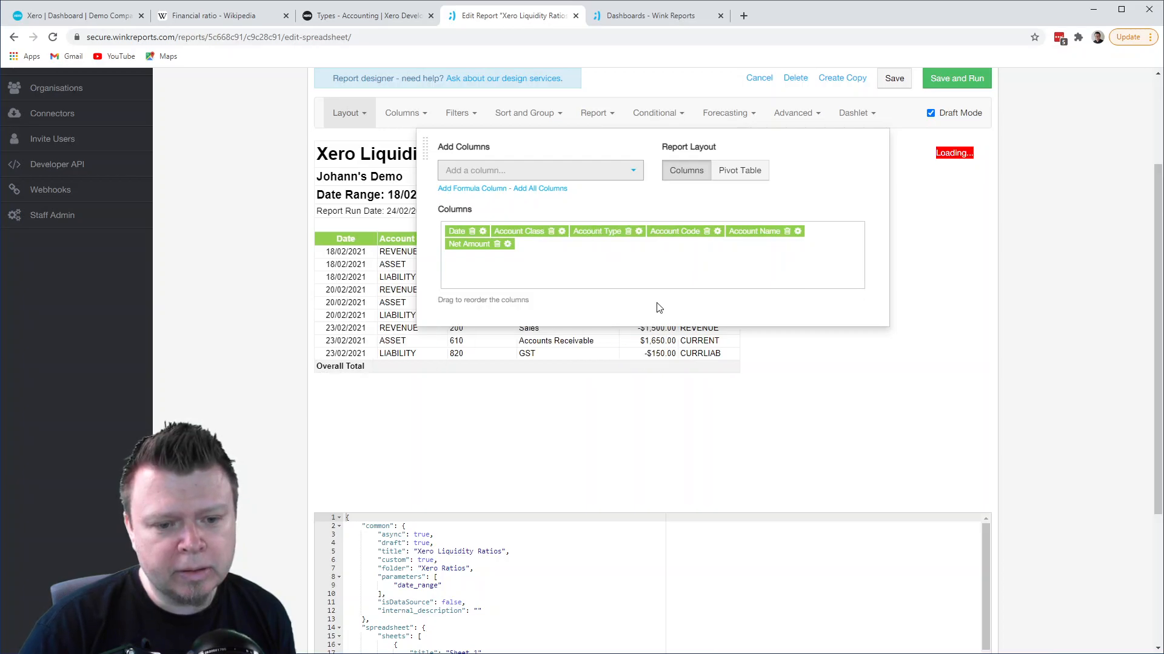
click(738, 403)
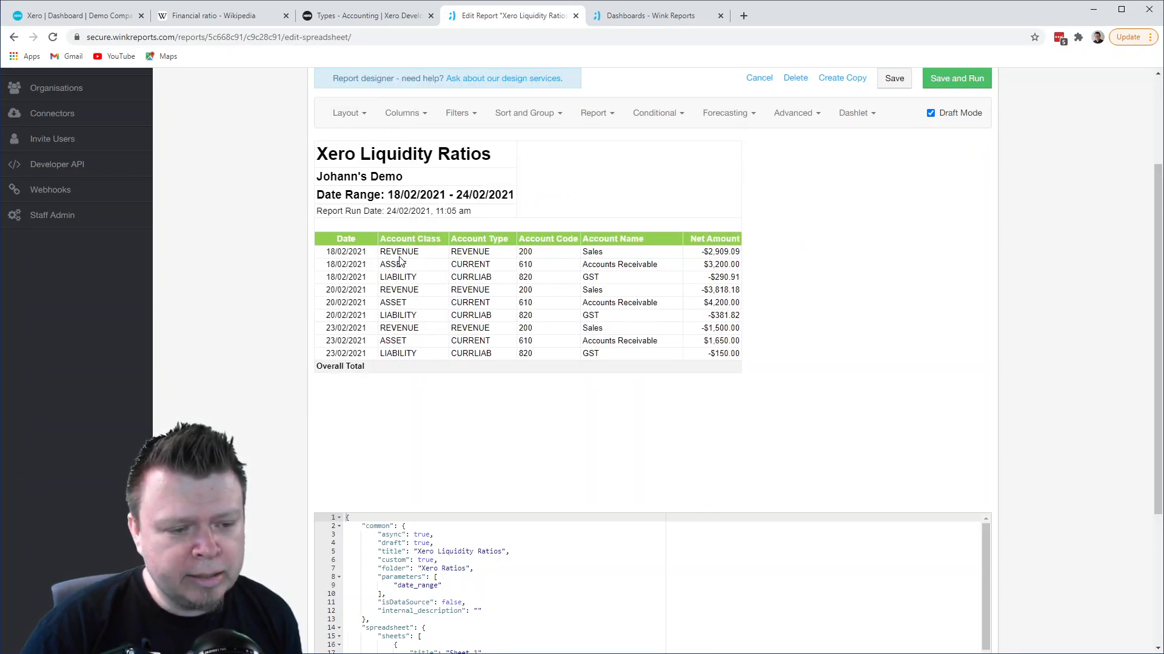
- Compare the report's account classes and types with Xero's Types and Codes page and Wikipedia's current ratio formula
click(357, 16)
scroll(332, 139, up, 8)
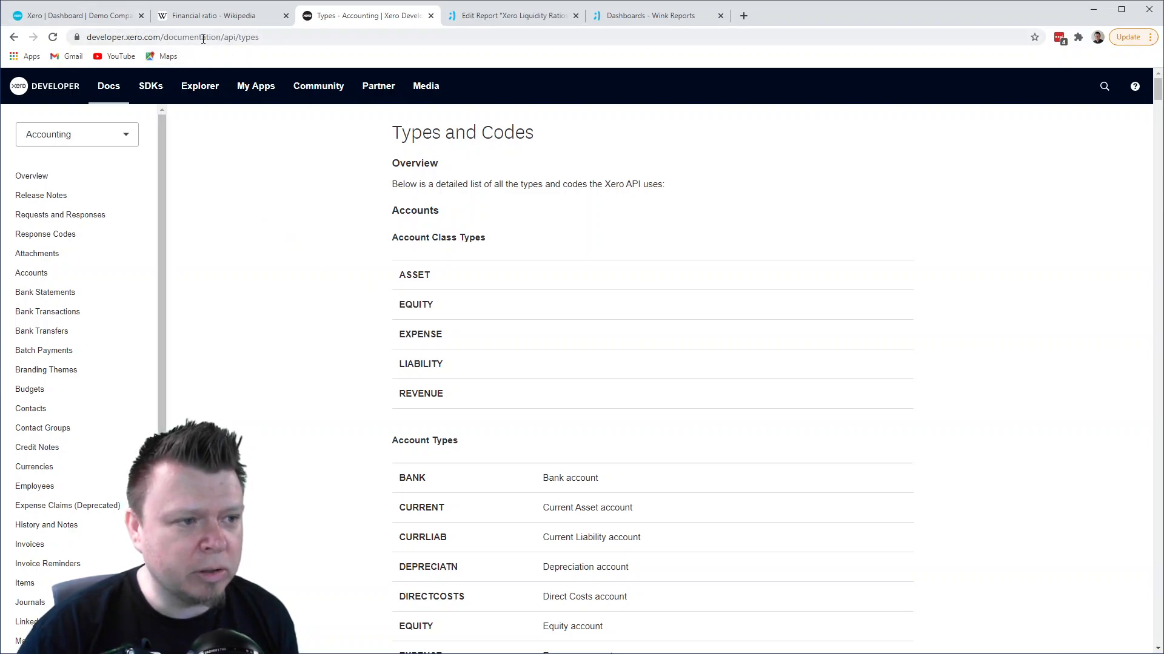
click(530, 16)
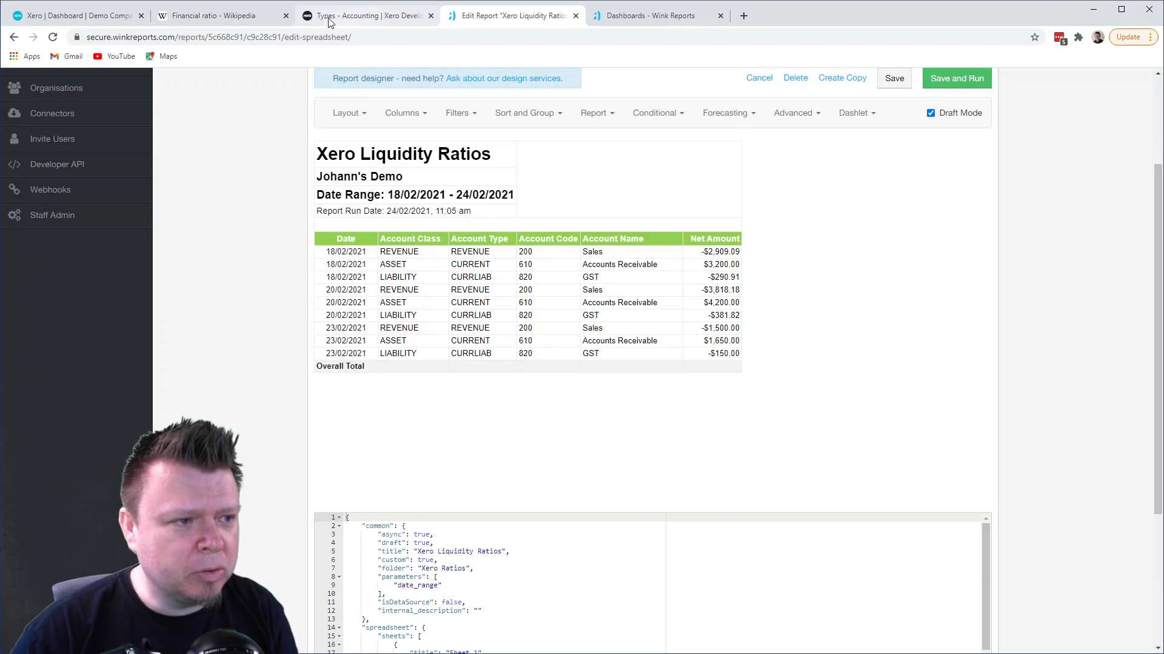
click(213, 16)
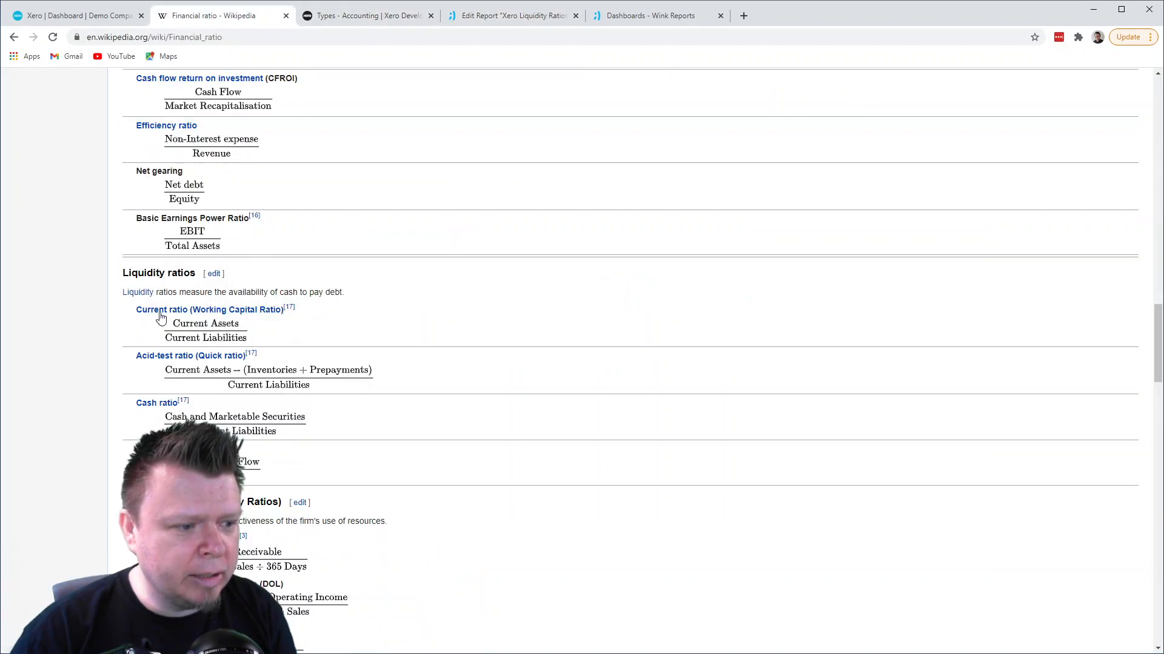
mouse_move(203, 324)
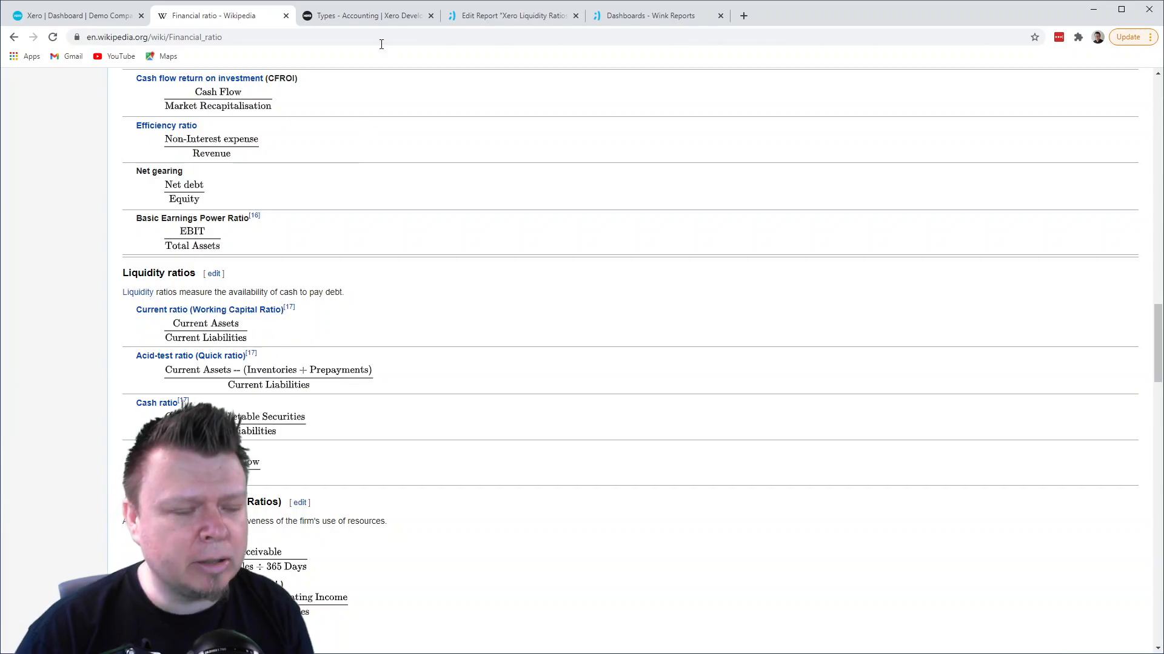
click(525, 16)
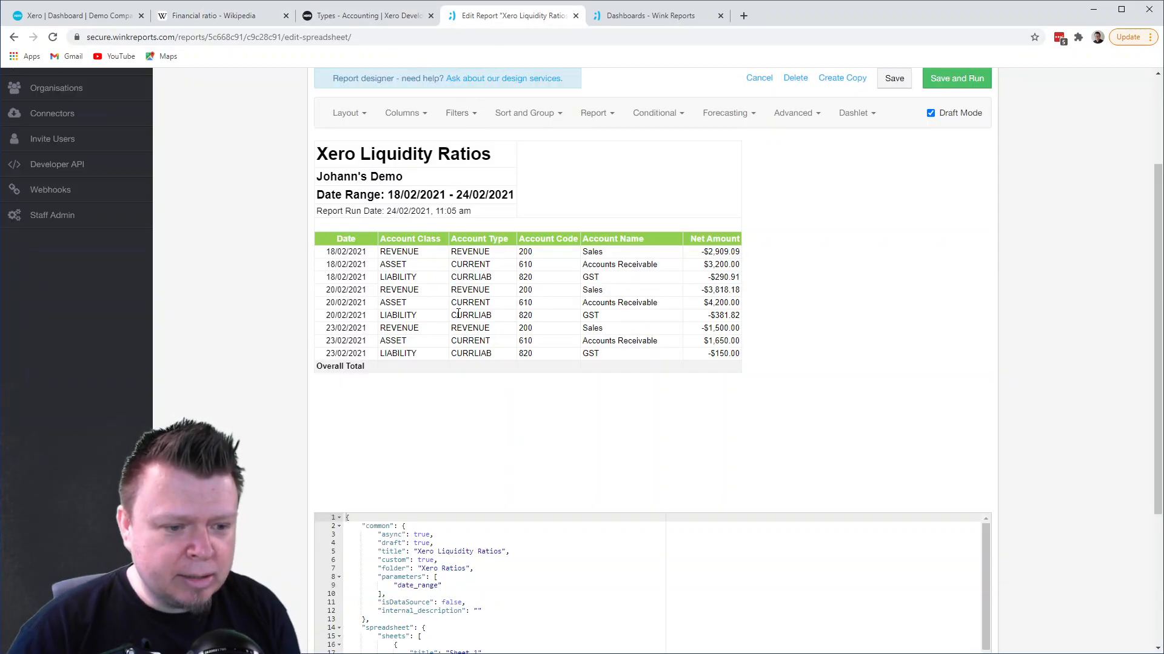
drag(455, 316, 488, 302)
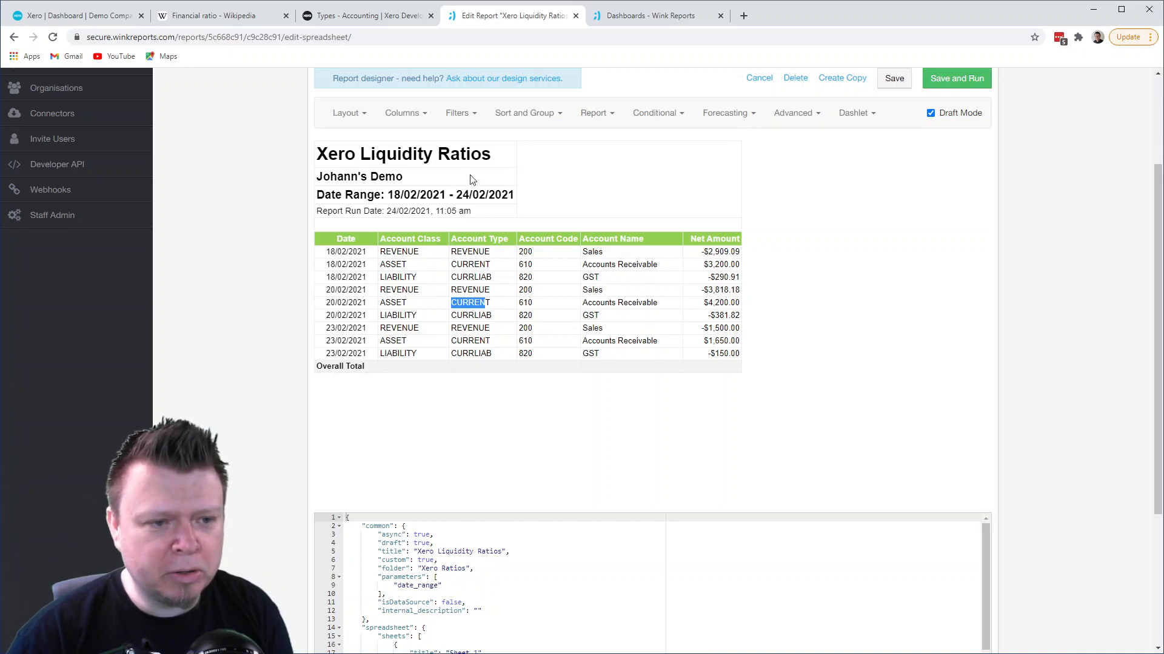
- Set the data source filter to [Account Type] = ANY("CURRENT", "CURRLIAB")
click(461, 114)
click(451, 286)
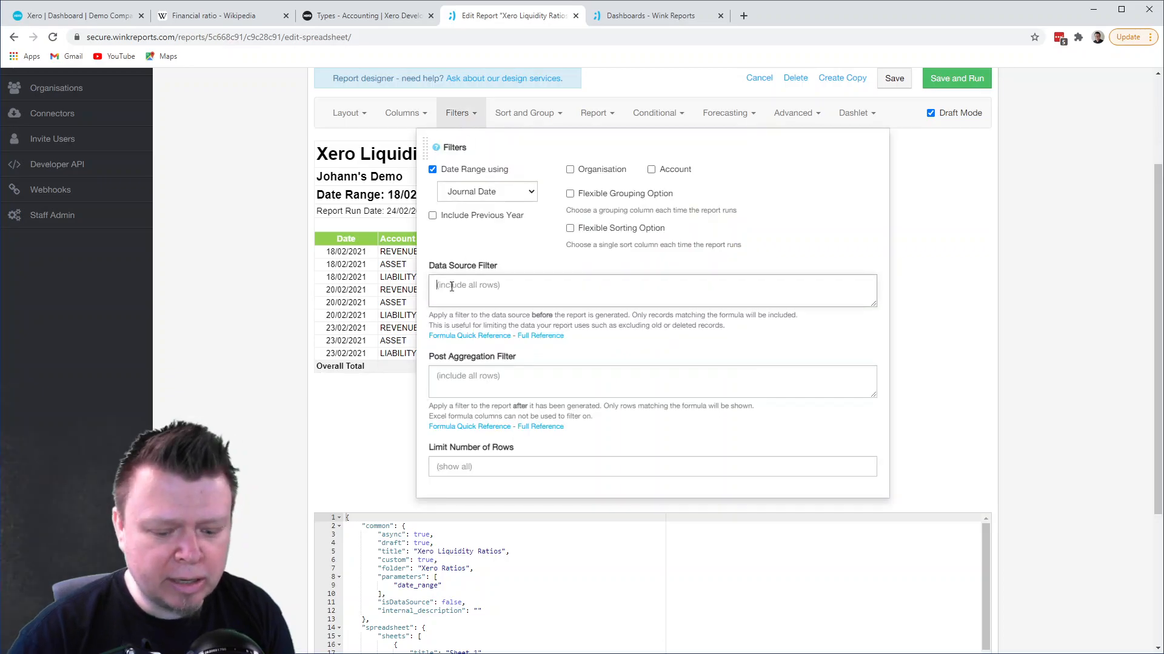
text([Ac)
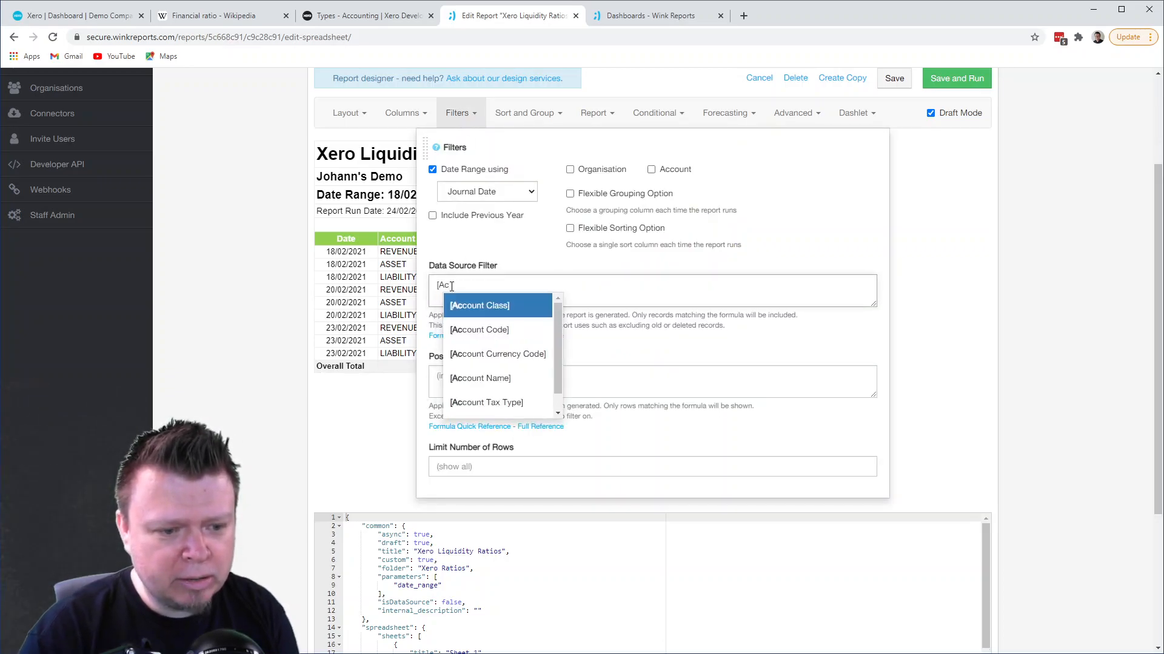
key(Down)
key(Down)
key(Down)
key(Down)
key(Down)
key(Return)
text(= ANY(")
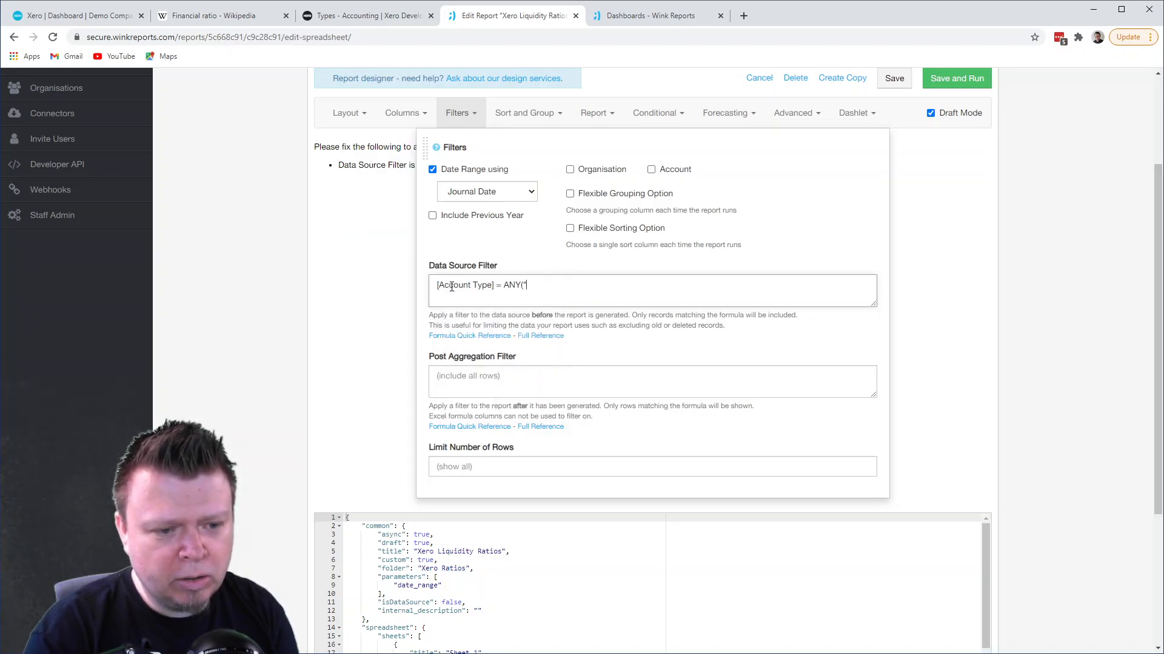
text(CURRENT", )
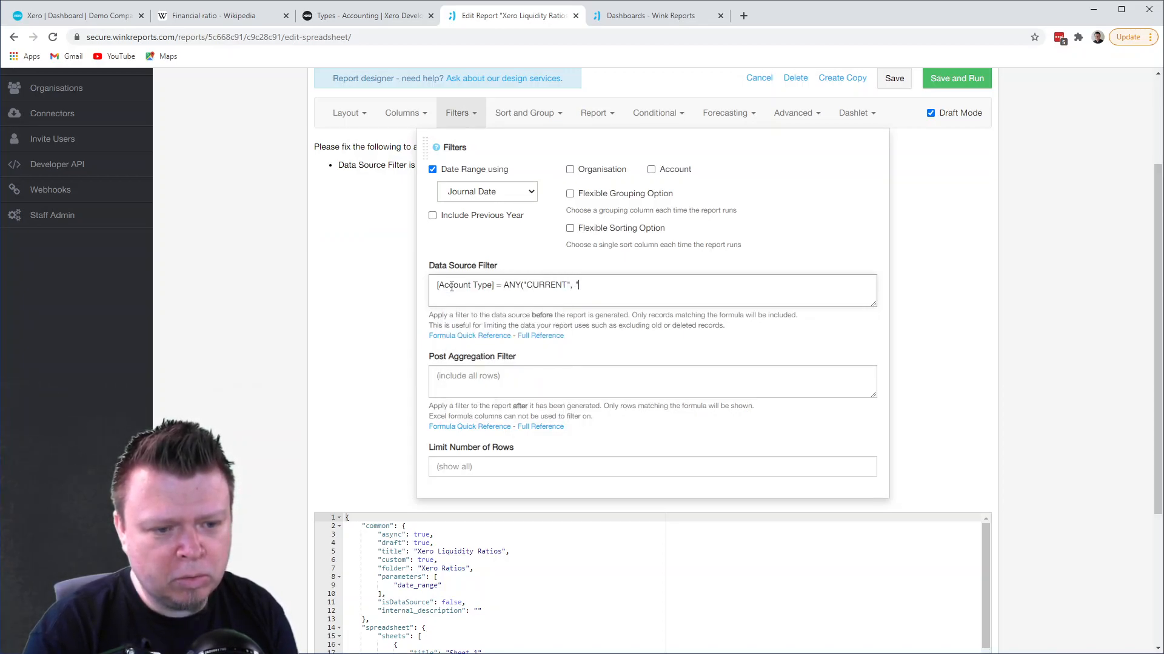
text("CURRLIAB"))
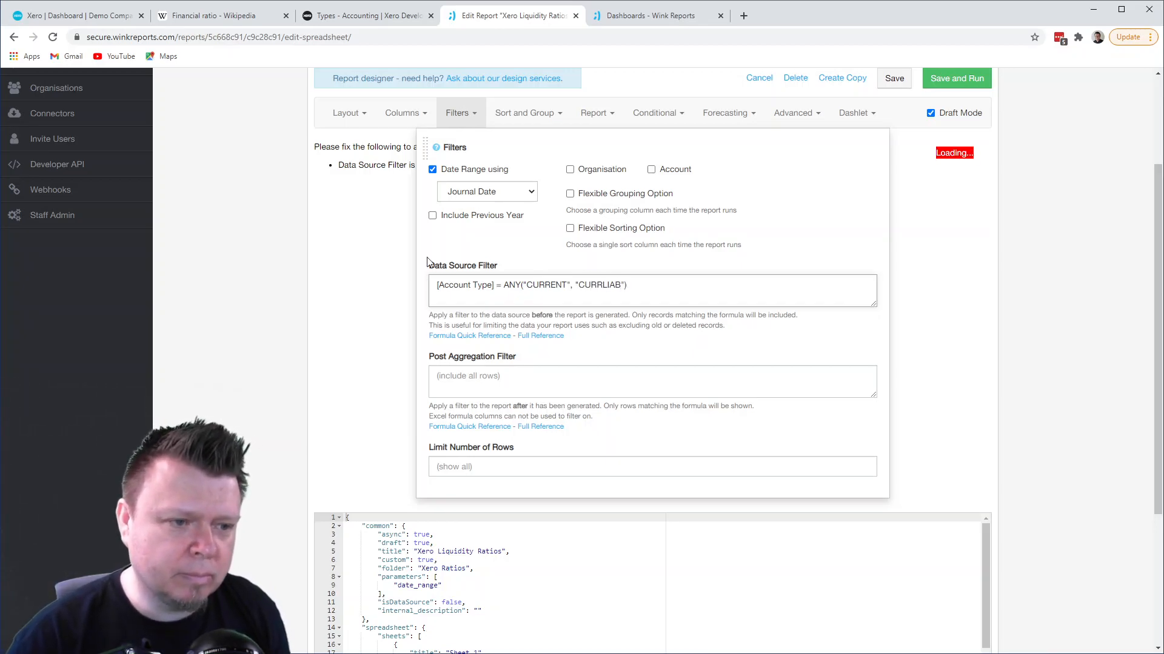
click(388, 229)
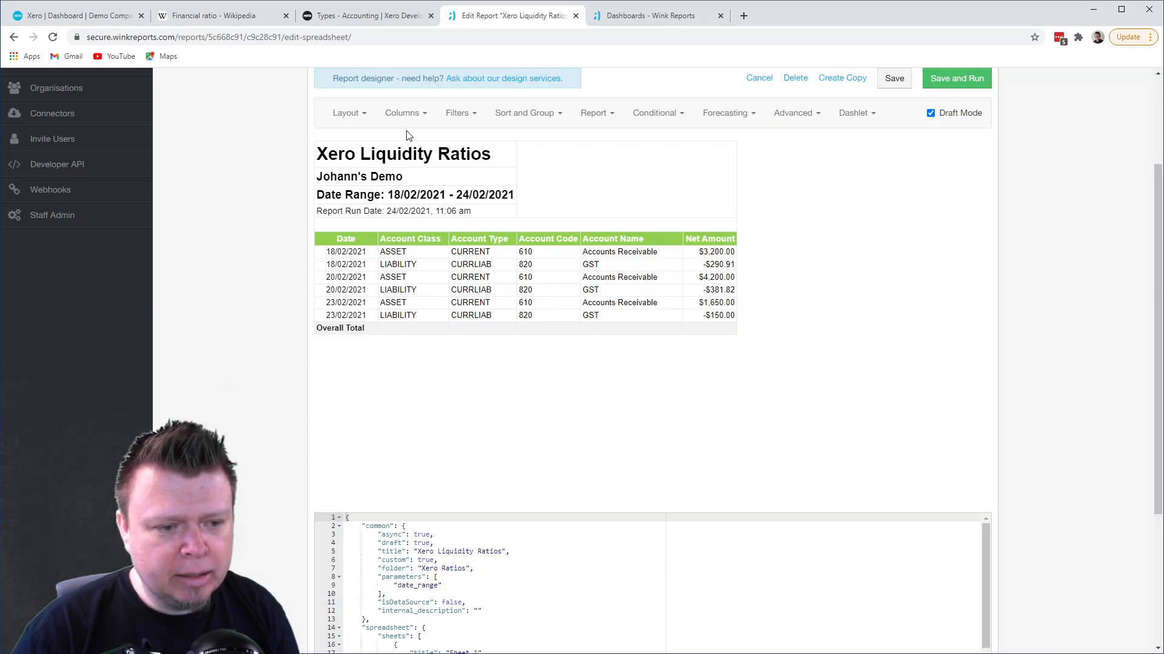
- Add the Tracking 1 column to the report layout
click(359, 114)
click(485, 171)
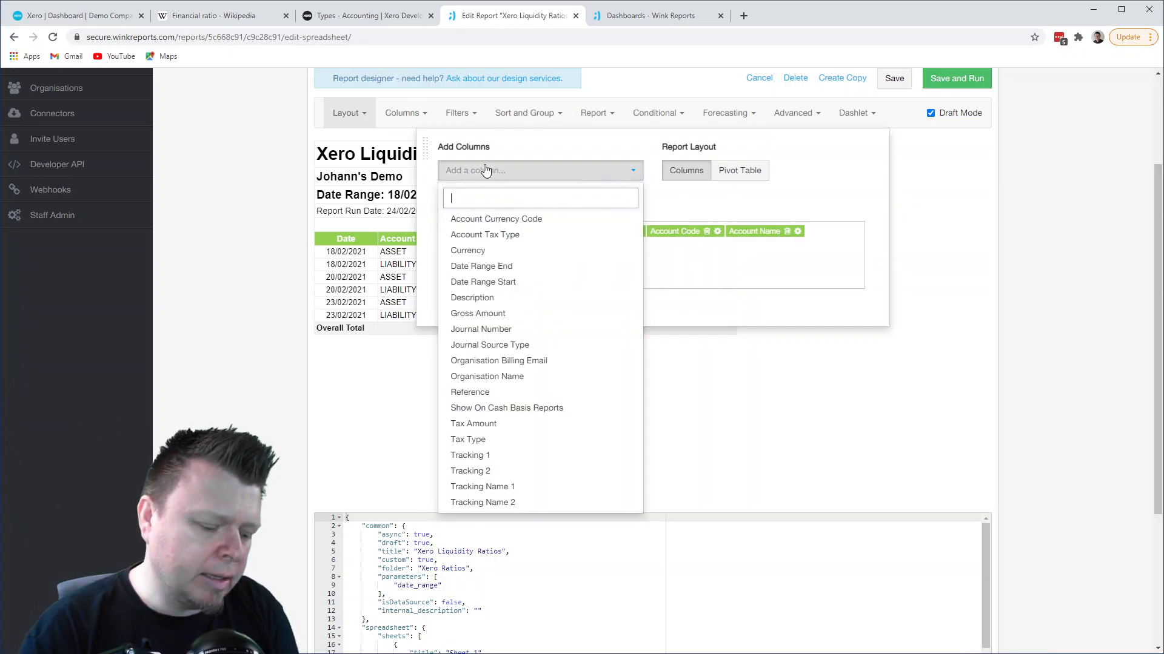
text(trac)
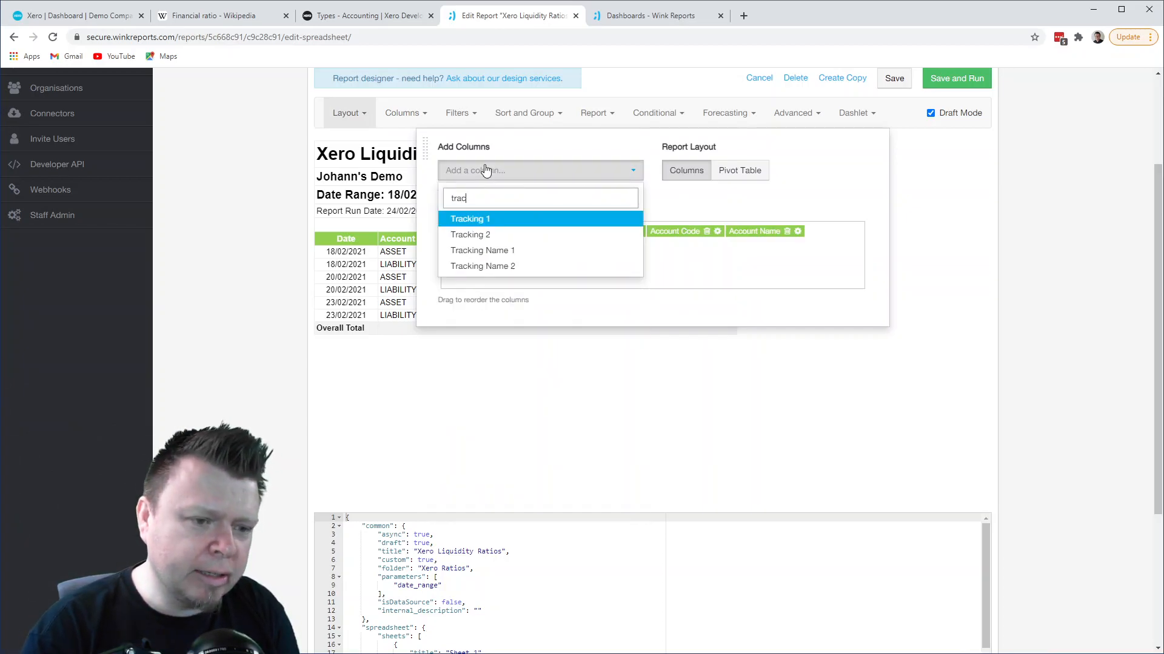
click(496, 219)
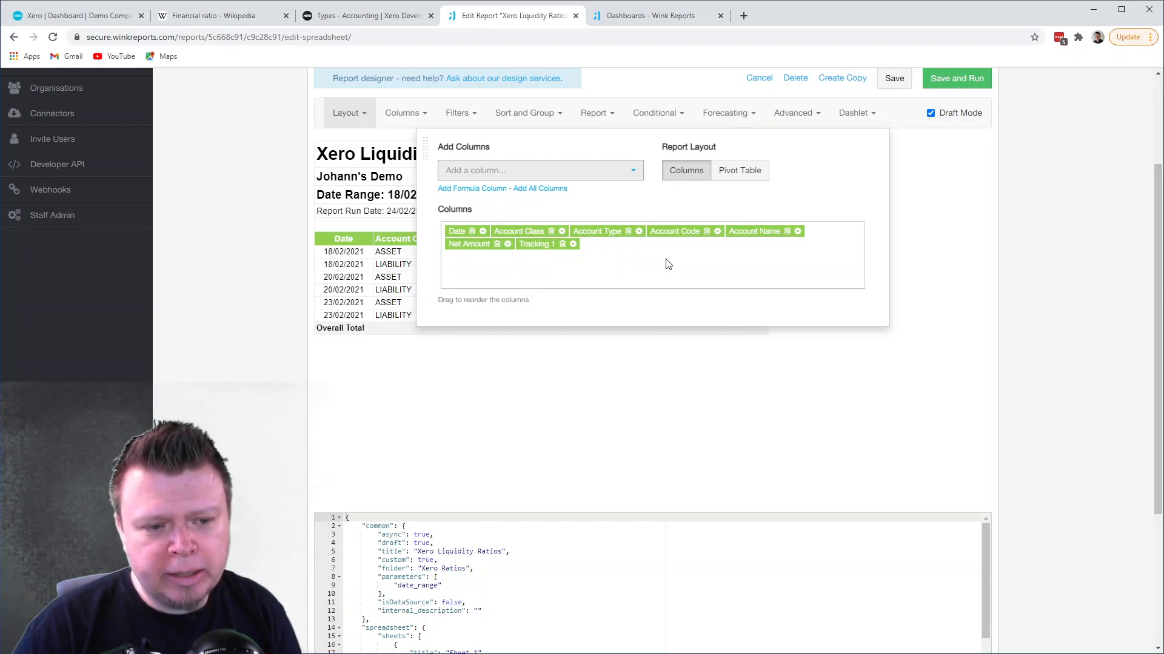
click(672, 357)
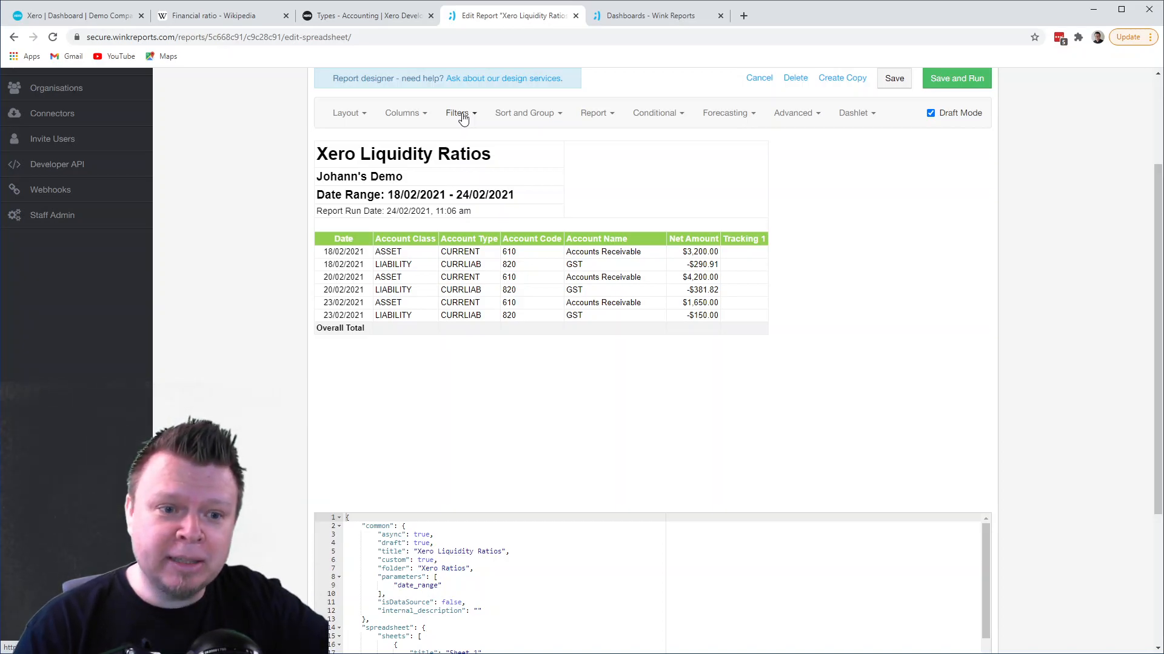
- Turn off the Journal Date range filter so that the report covers all dates
click(414, 116)
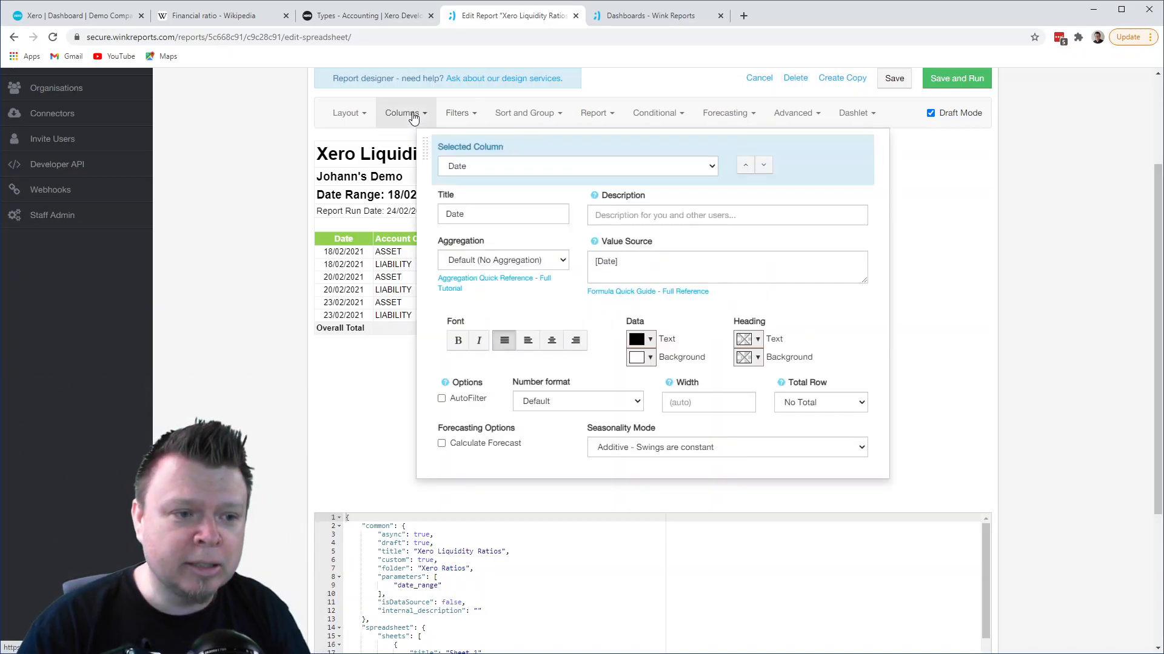
click(378, 252)
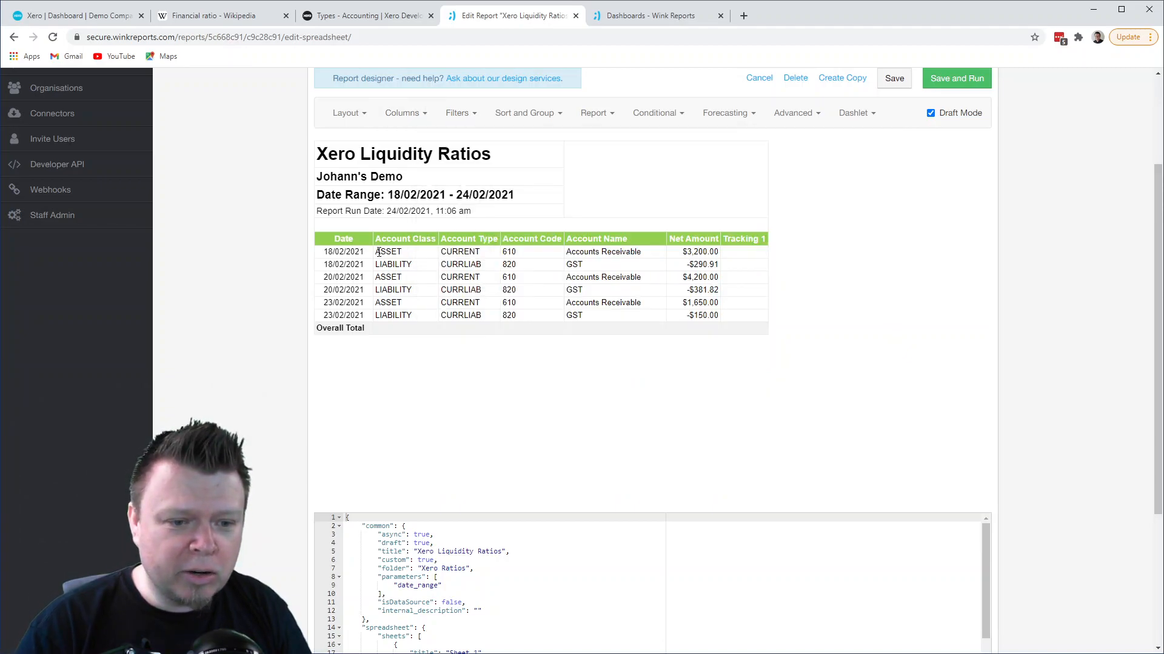
click(456, 116)
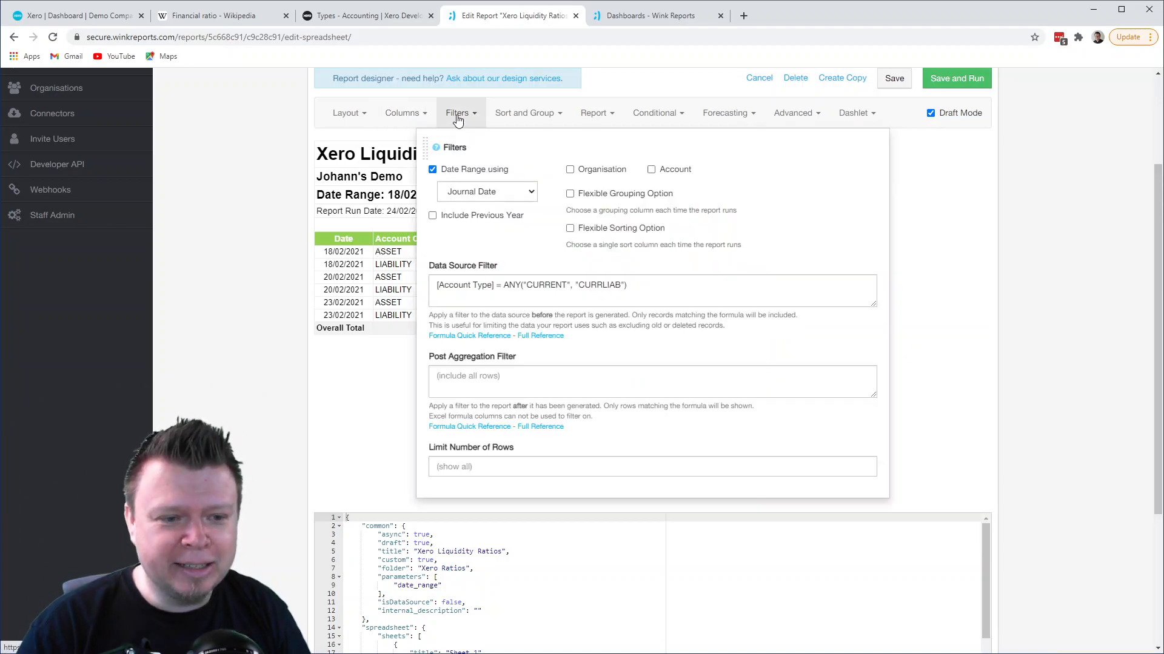
click(432, 170)
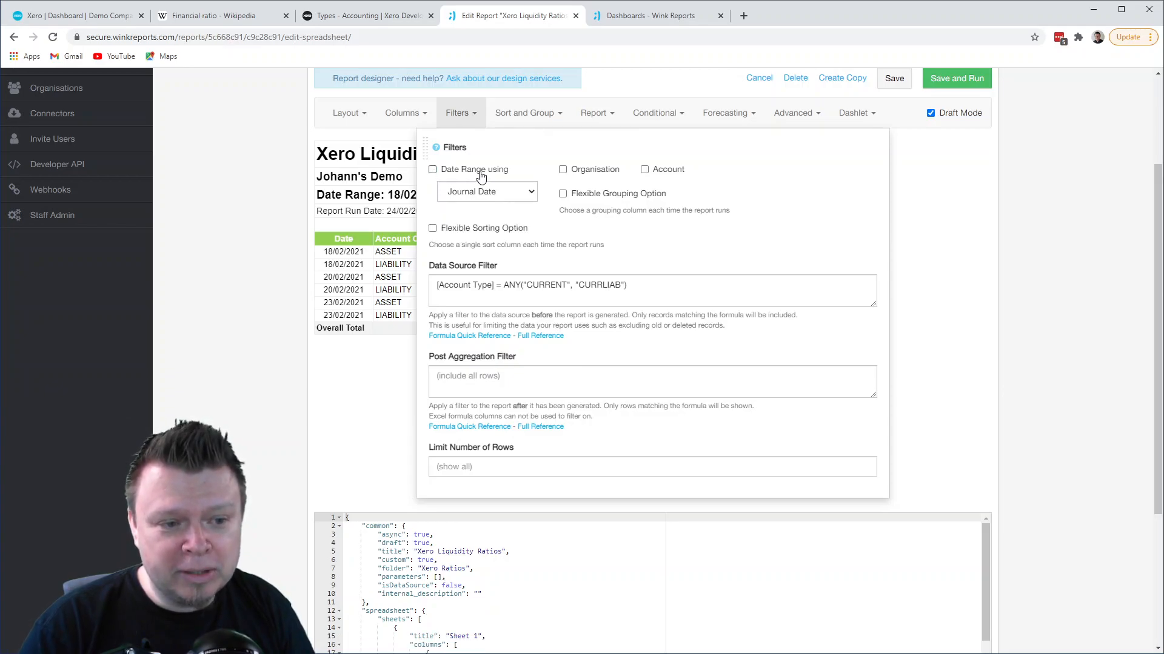
click(364, 277)
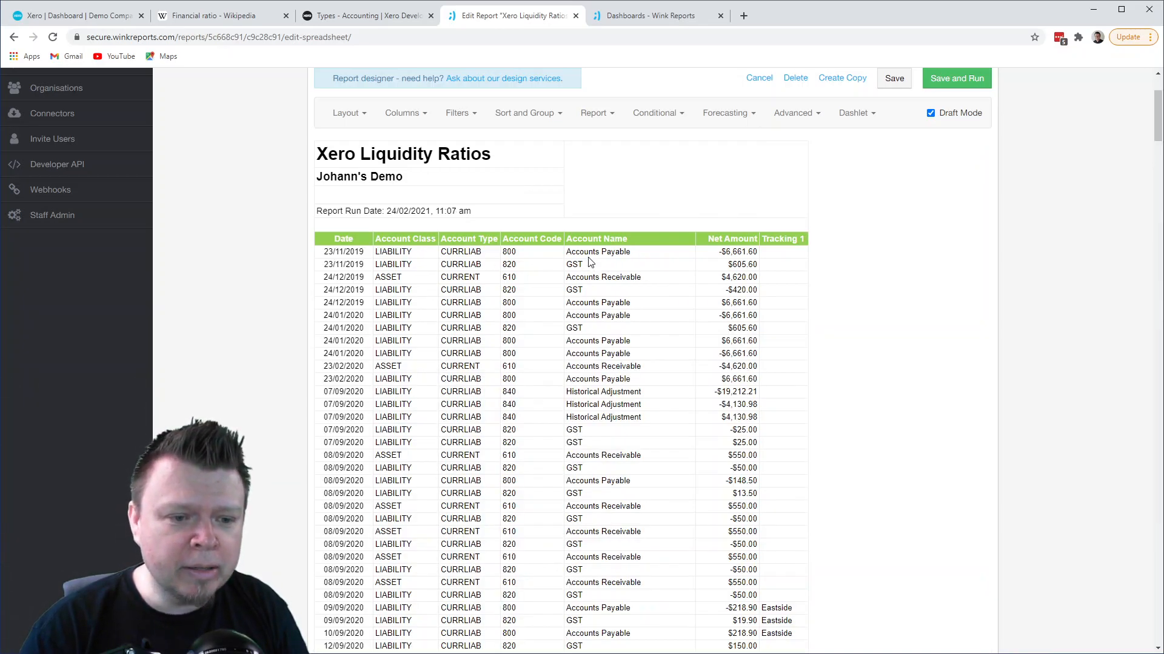
- Remove the Date column from the layout and set the Net Amount column's aggregation to Sum
click(353, 115)
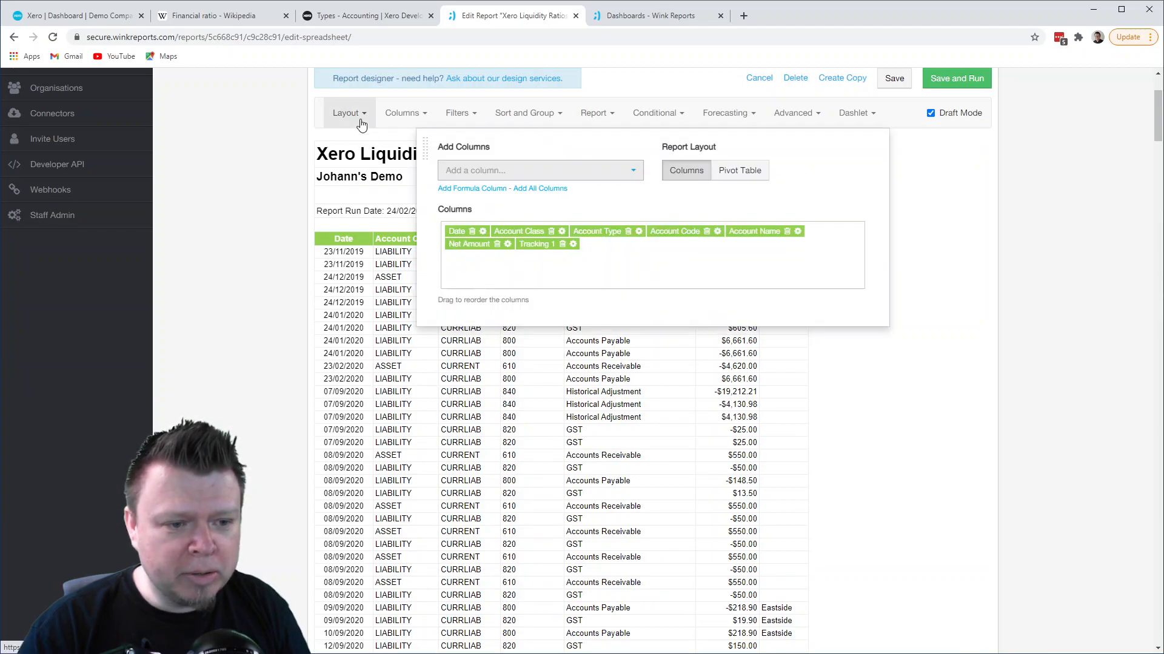
click(472, 231)
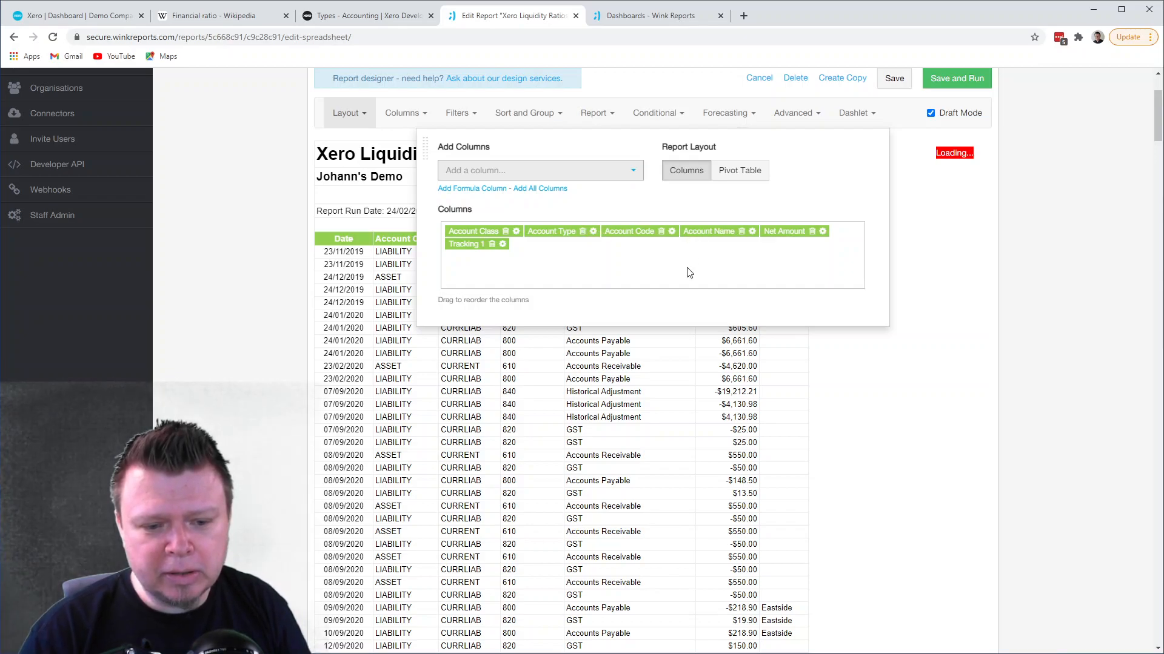
click(822, 232)
click(829, 111)
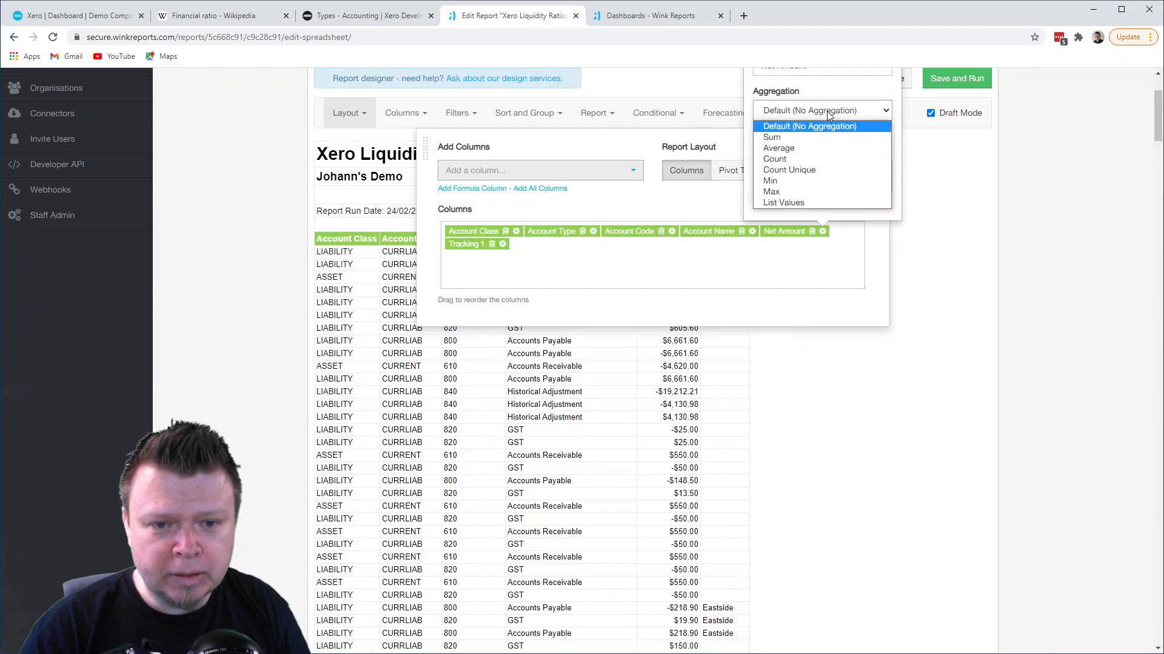
click(795, 136)
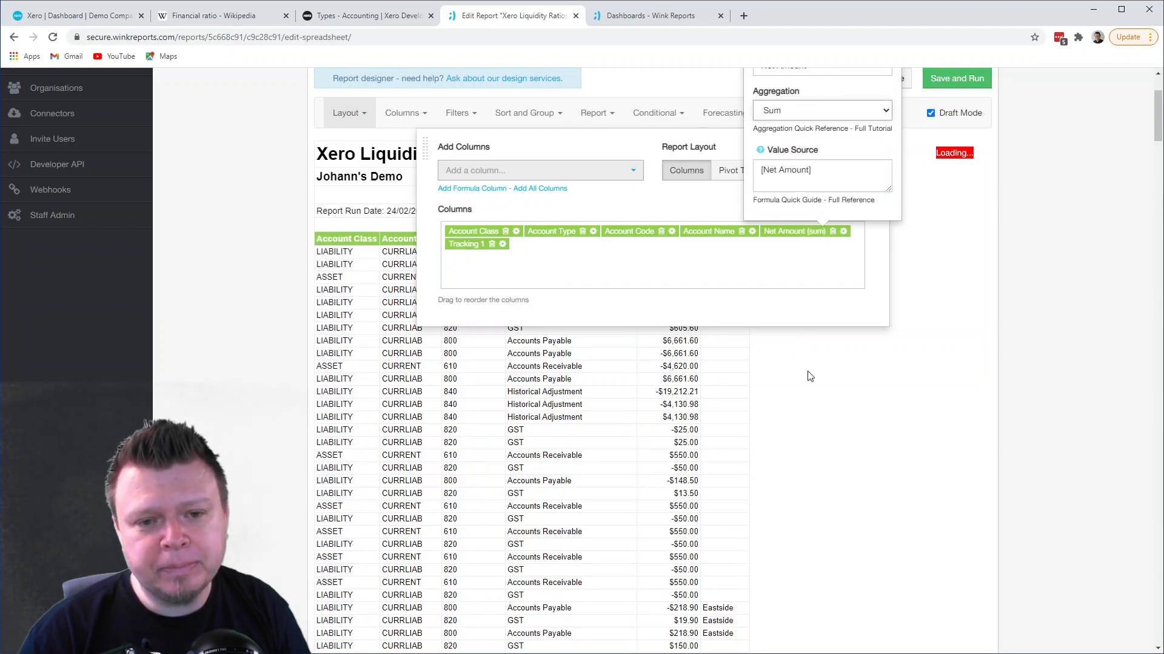
scroll(810, 376, up, 1)
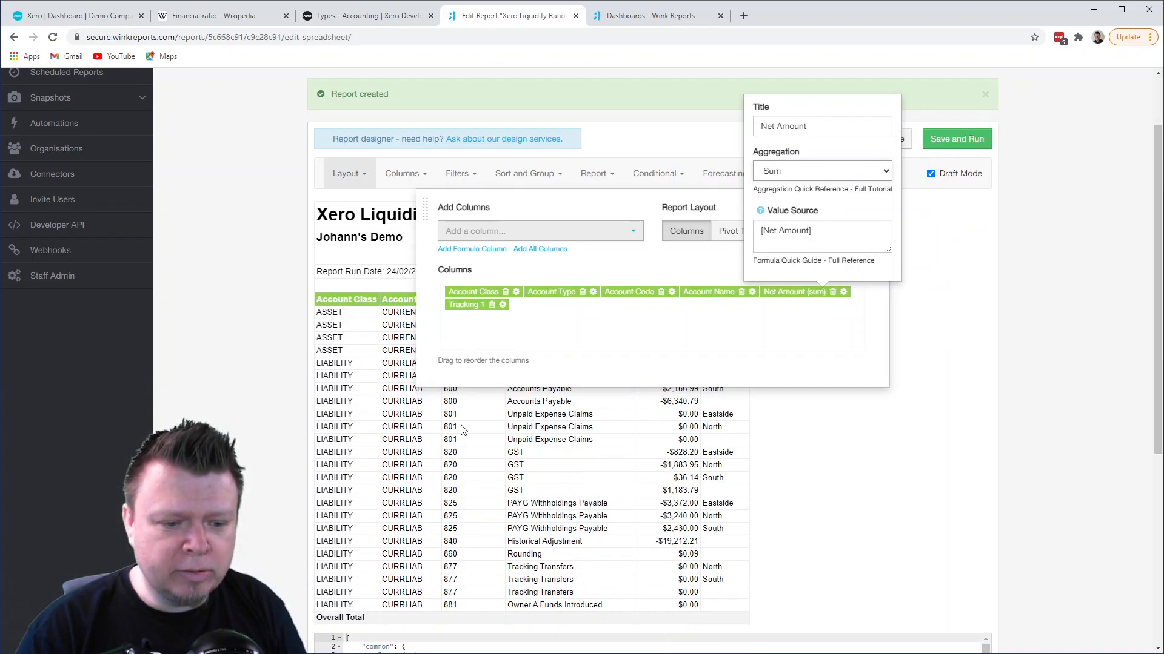
- Examine the summed Net Amount values of the Accounts Receivable rows against their Tracking 1 categories in the report preview
click(456, 426)
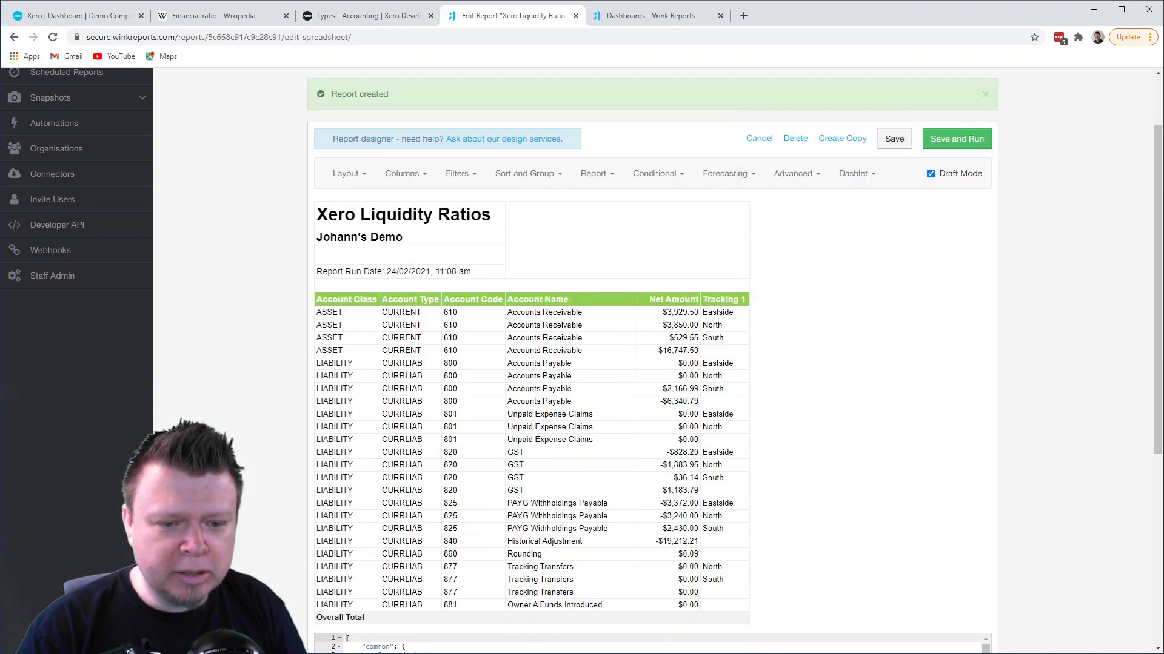
drag(664, 314, 689, 315)
click(675, 335)
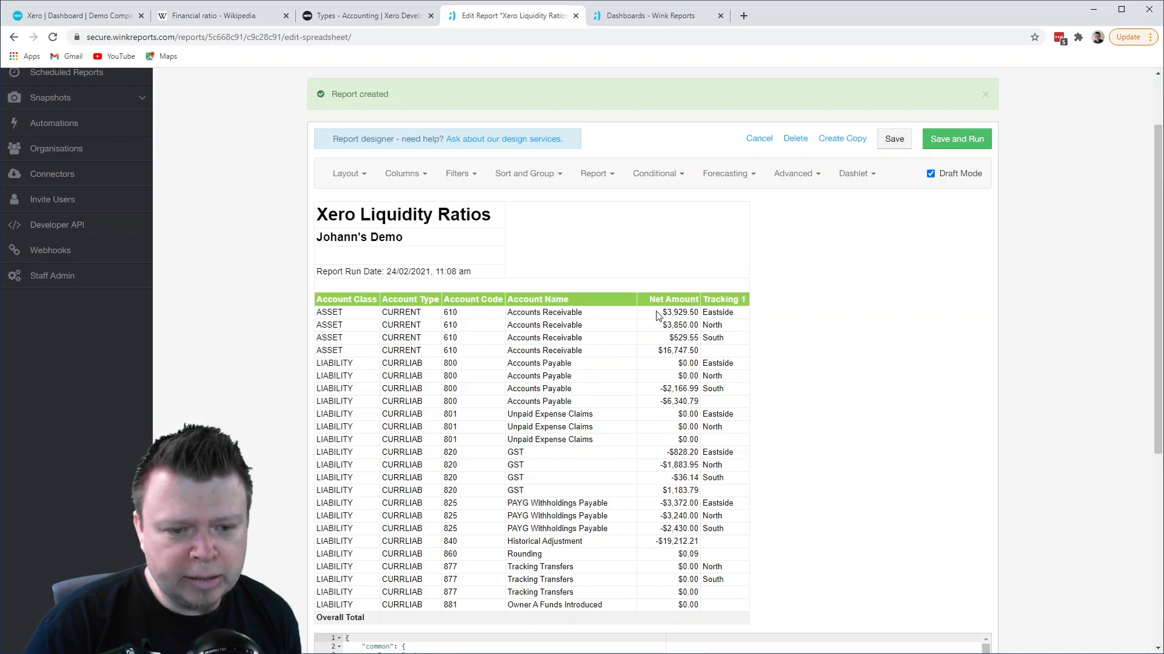
drag(661, 313, 700, 314)
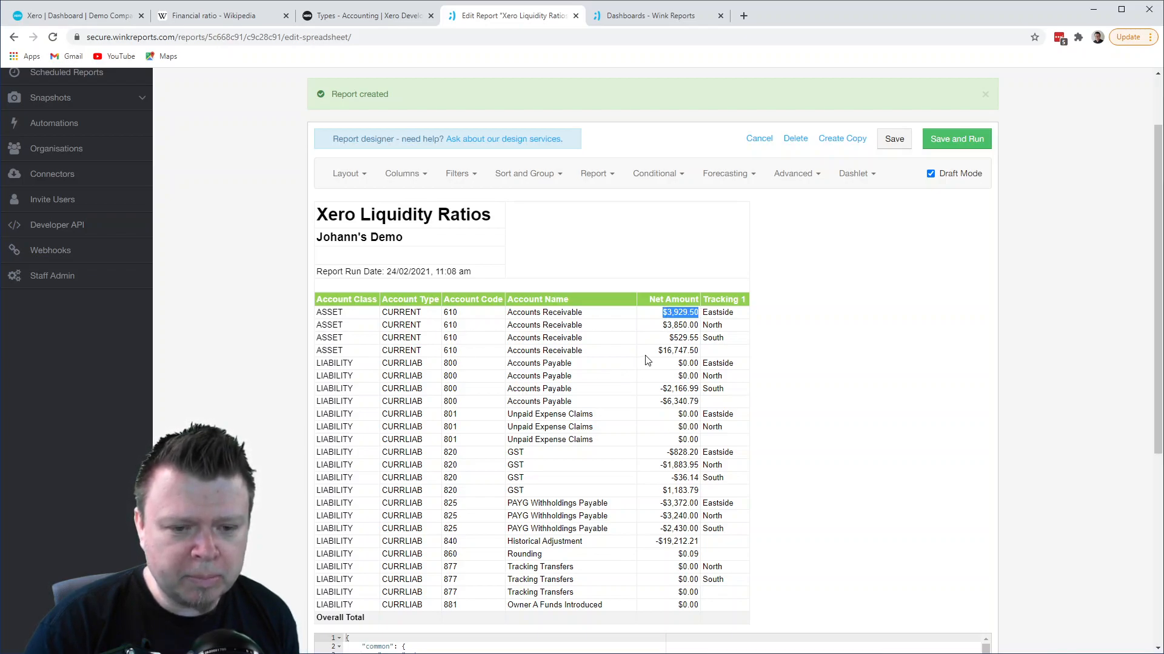
click(703, 355)
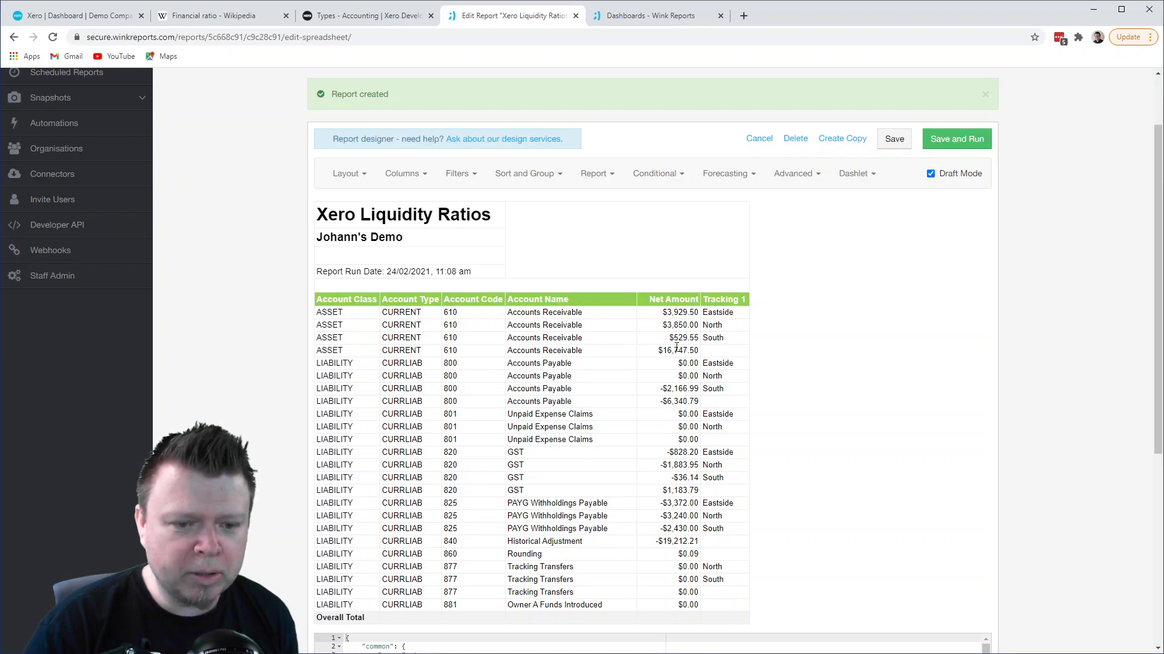
drag(659, 350, 703, 354)
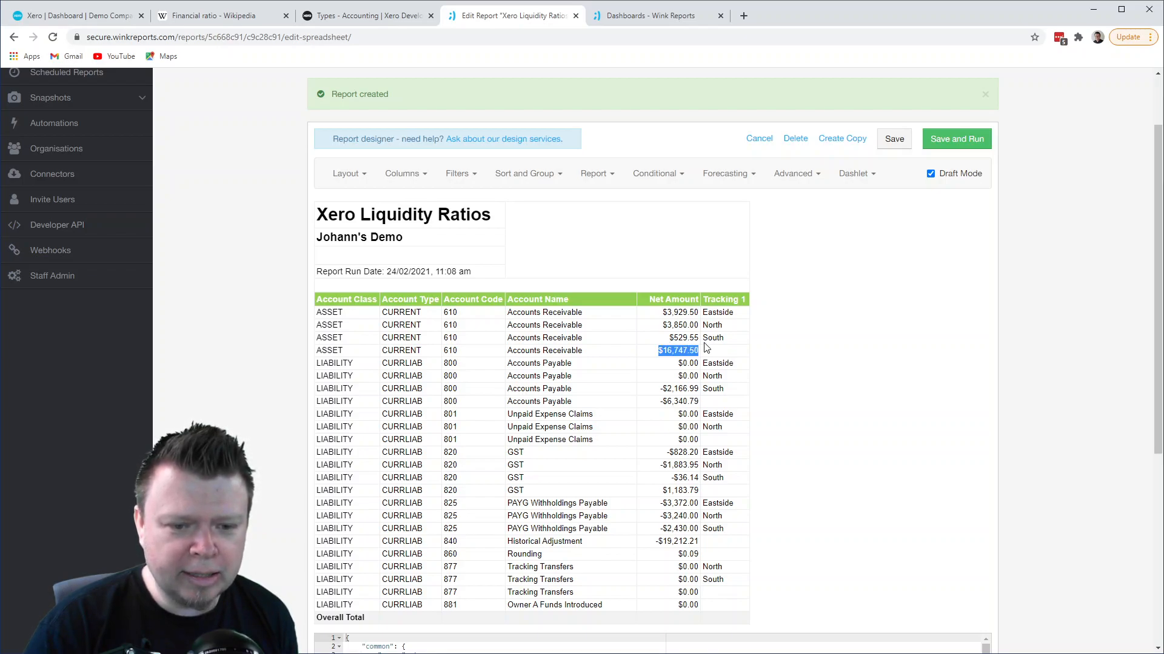
drag(664, 313, 726, 313)
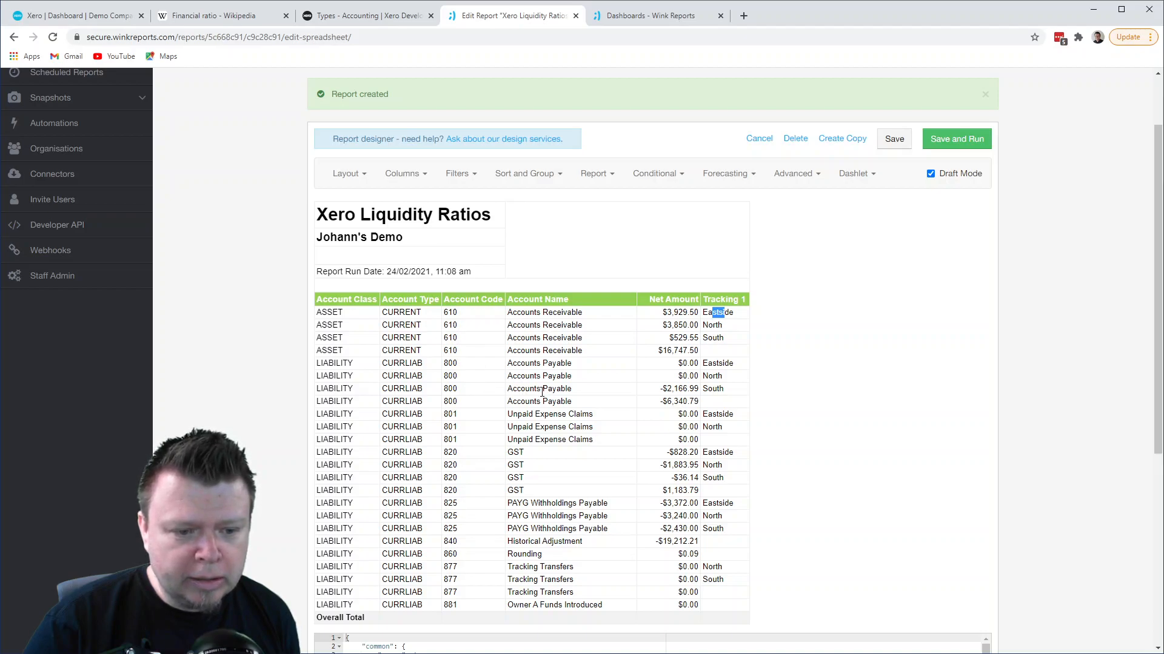
drag(525, 350, 562, 351)
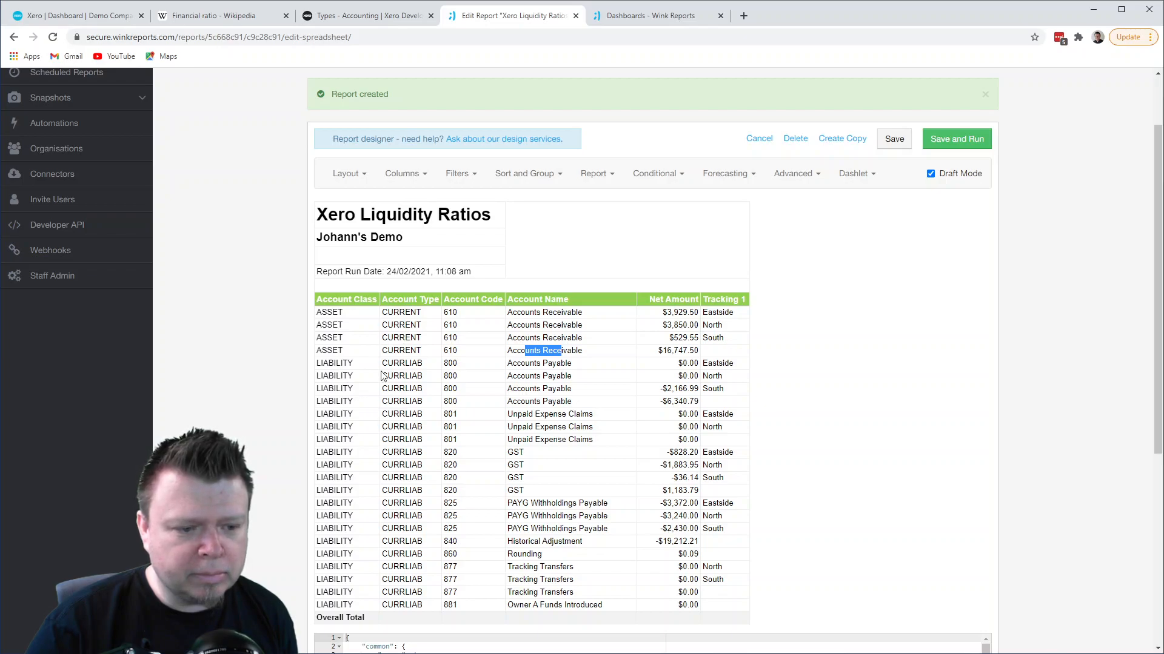
- Remove the Account Name and Account Code columns from the layout and compare the Eastside asset and liability amounts
click(412, 174)
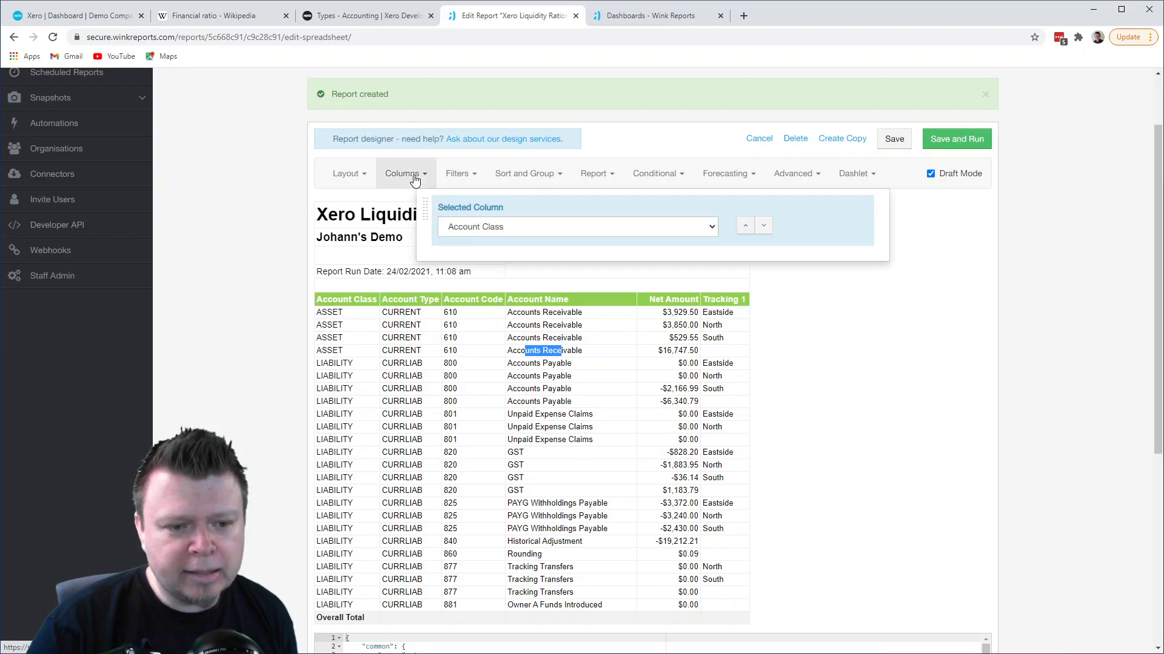
click(361, 179)
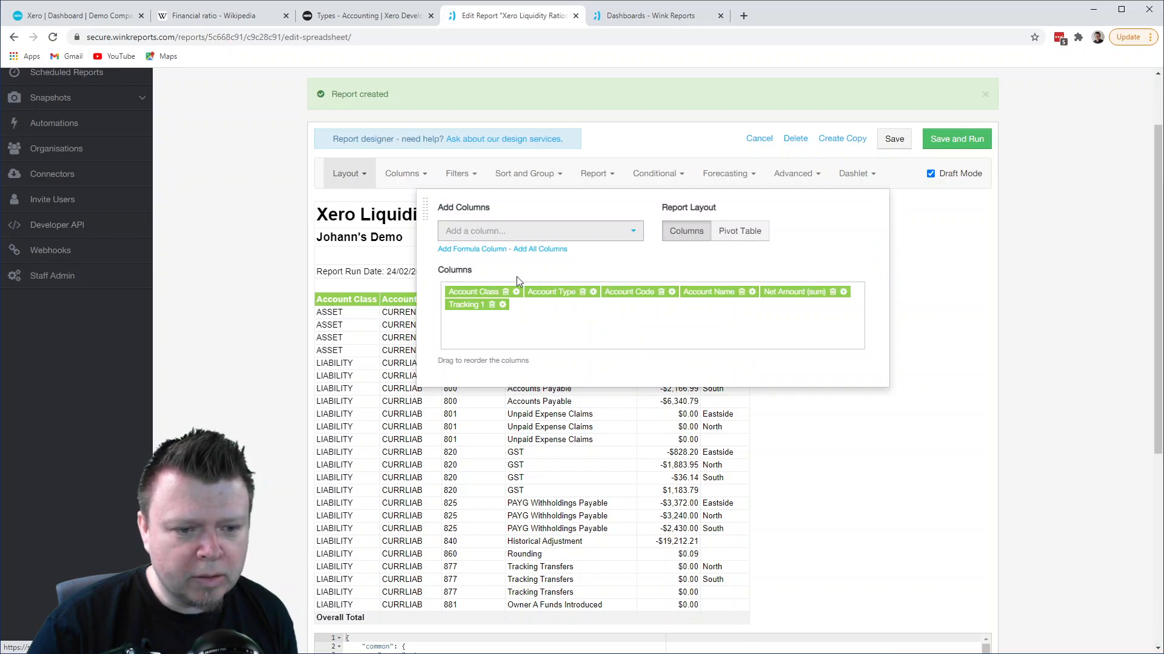
click(741, 292)
click(661, 292)
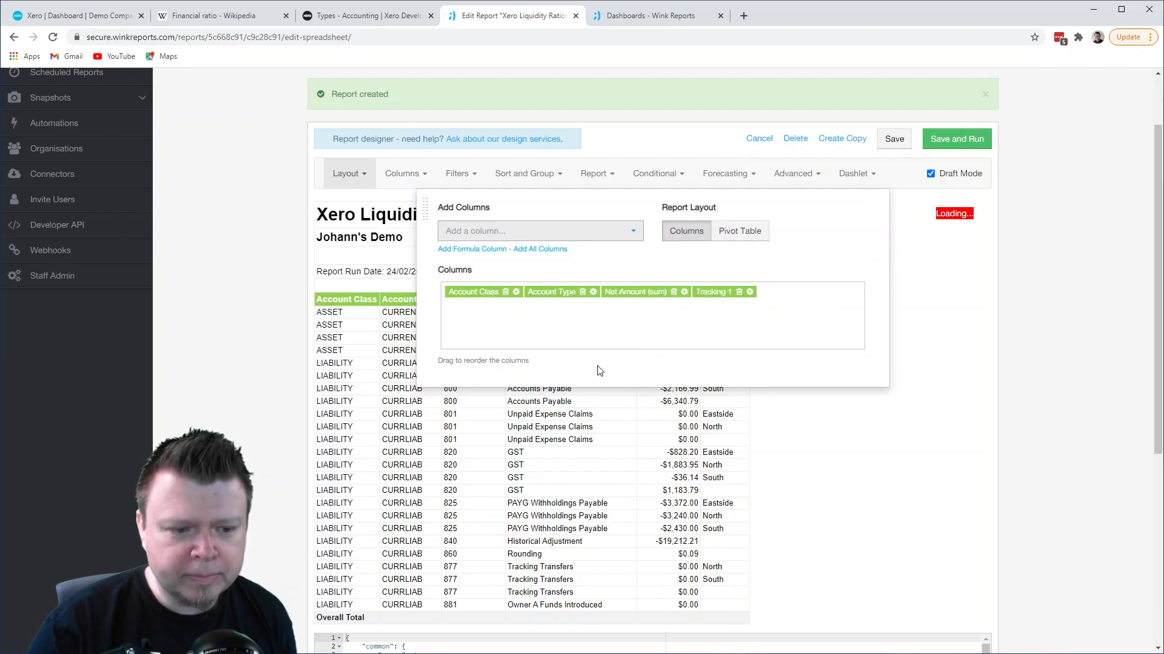
click(429, 441)
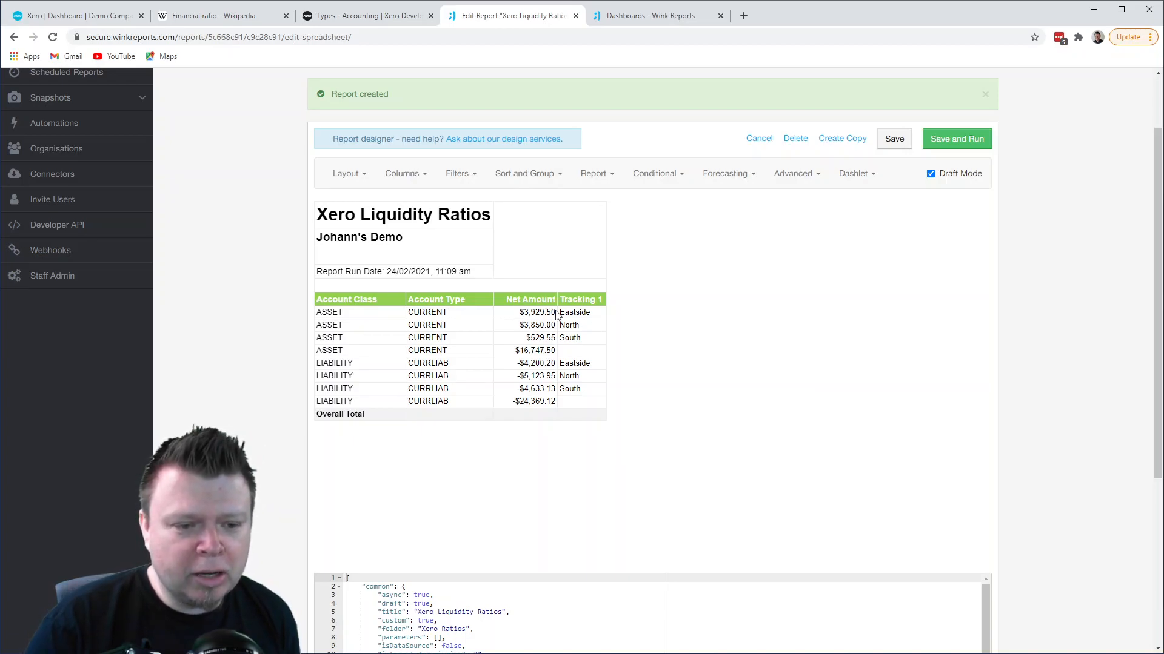
drag(524, 313, 551, 313)
drag(525, 363, 553, 364)
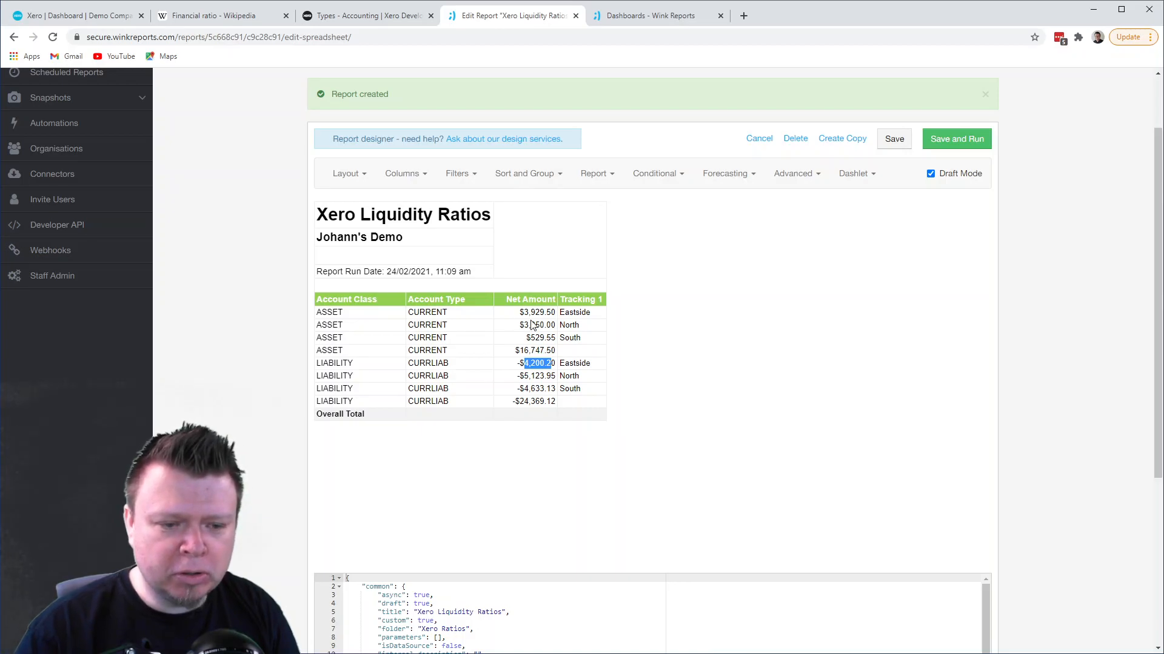
- Add a formula column to the report layout and select it for editing in the column settings
click(351, 176)
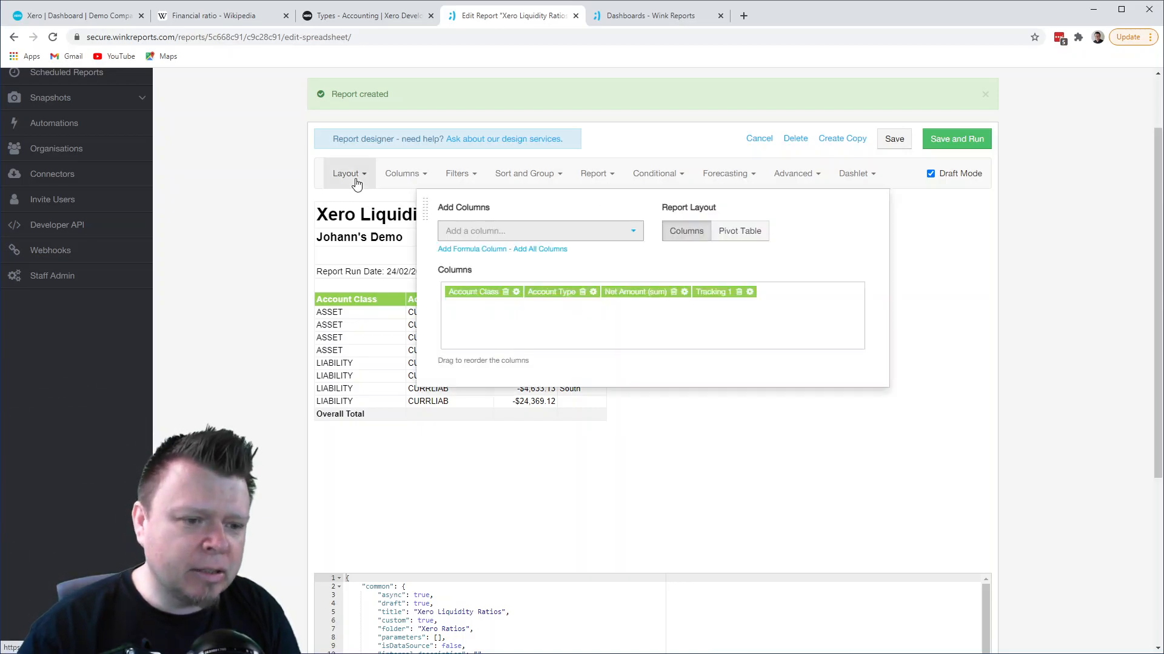
click(472, 249)
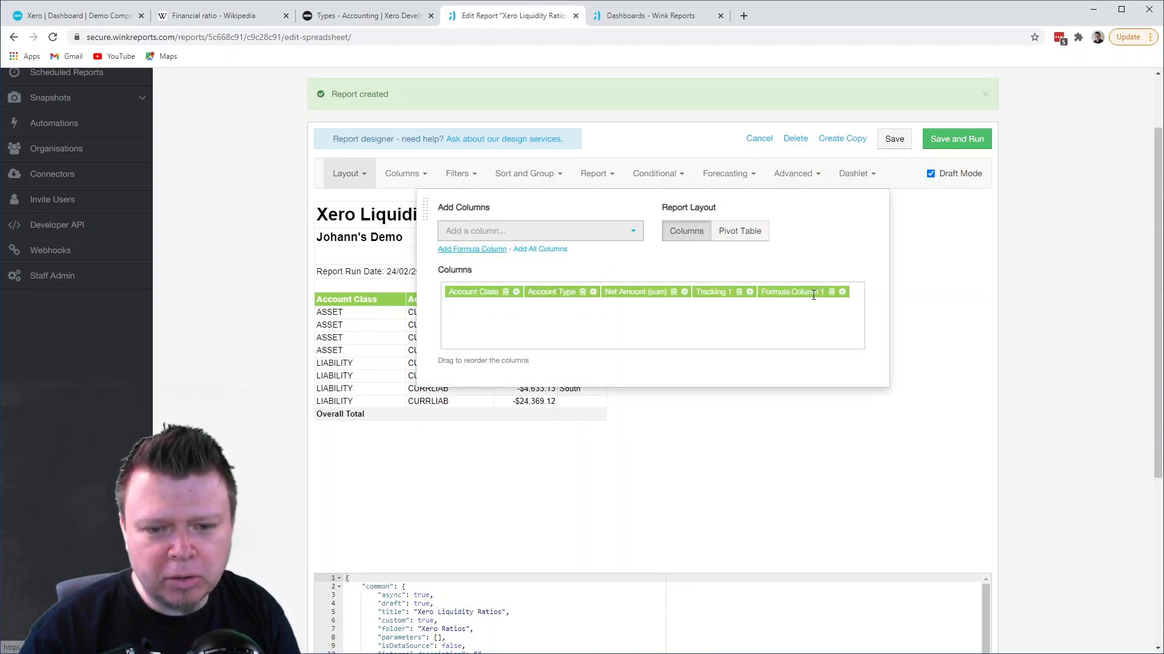
click(403, 174)
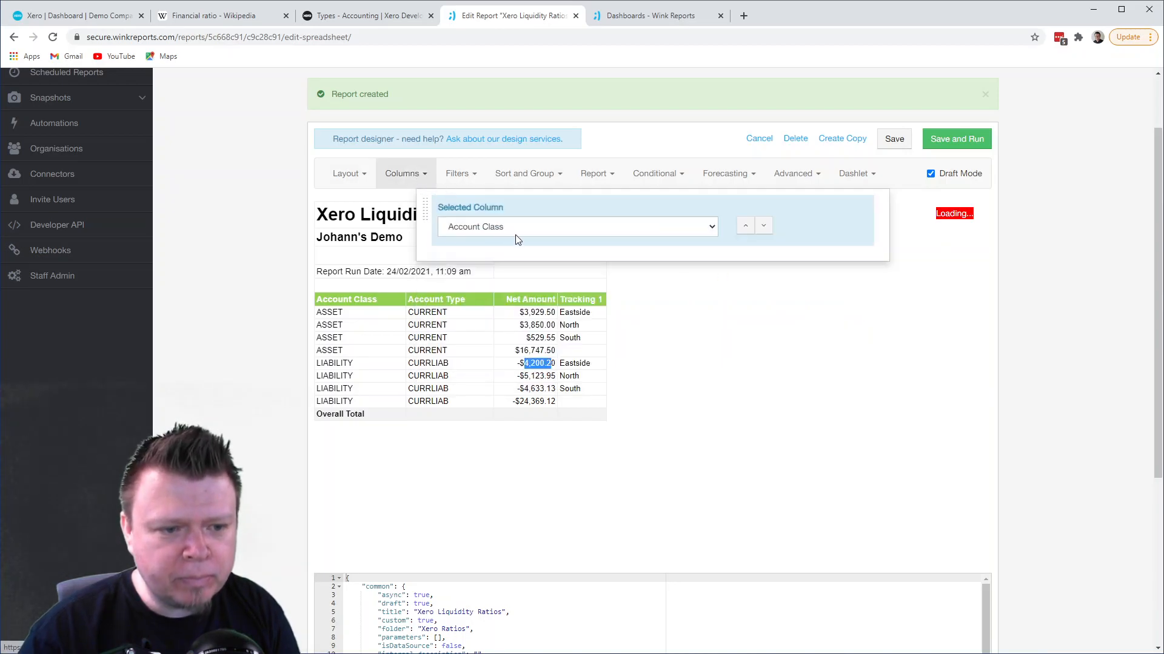
click(533, 236)
click(519, 274)
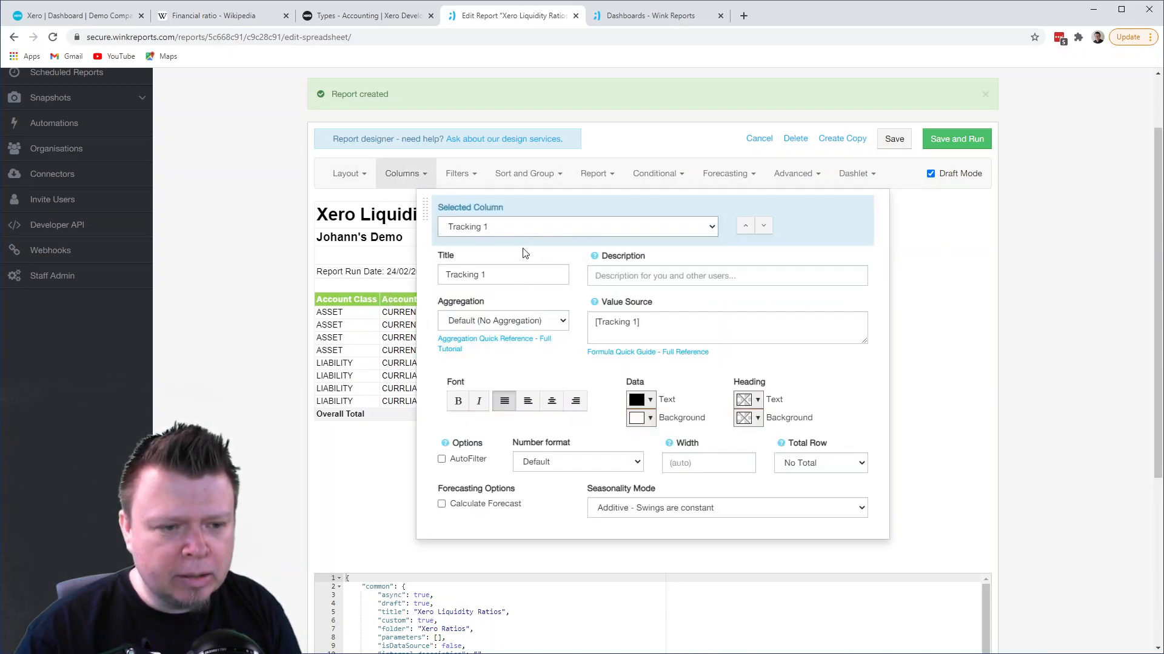
click(525, 227)
click(517, 285)
- Title the new formula column "Overall Current Ratio", checking the ratio's name in the Wikipedia list of liquidity ratios
drag(517, 278, 447, 277)
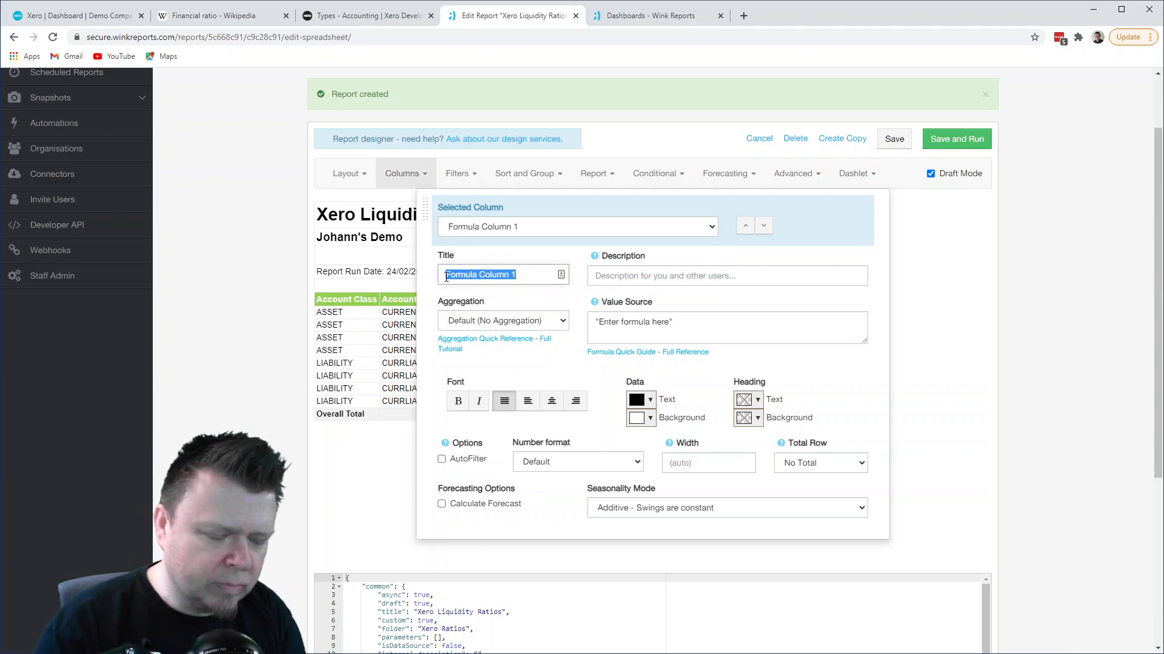
text(OVERALL)
key(BackSpace)
key(BackSpace)
key(BackSpace)
key(BackSpace)
key(BackSpace)
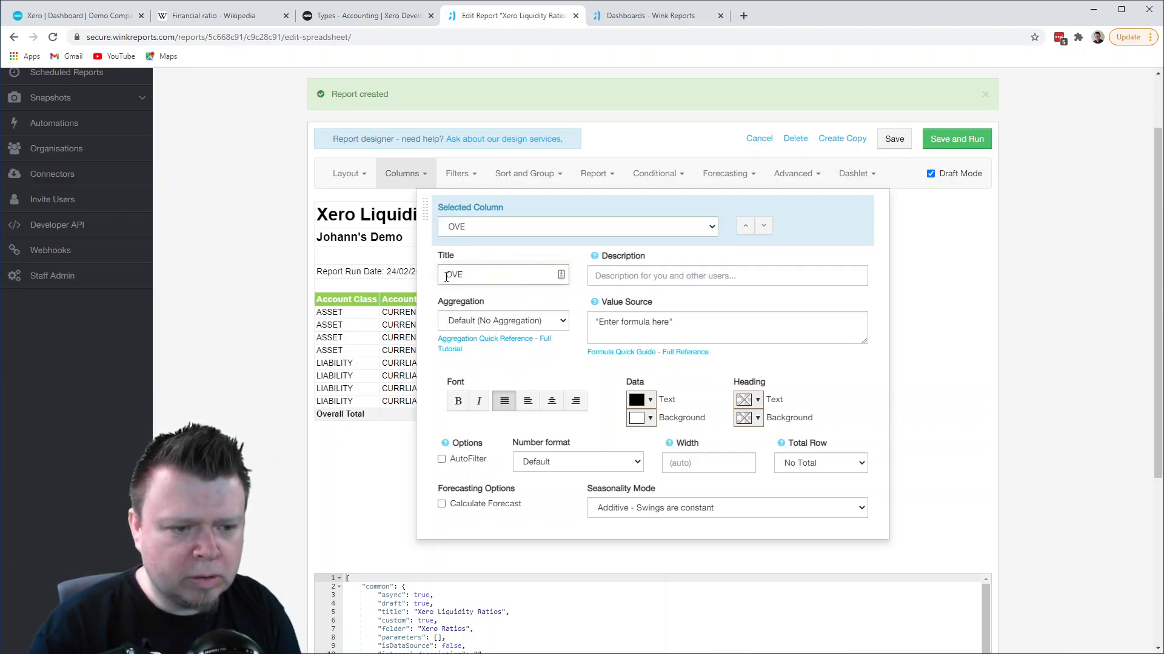
text(over)
key(BackSpace)
key(BackSpace)
key(BackSpace)
text(v)
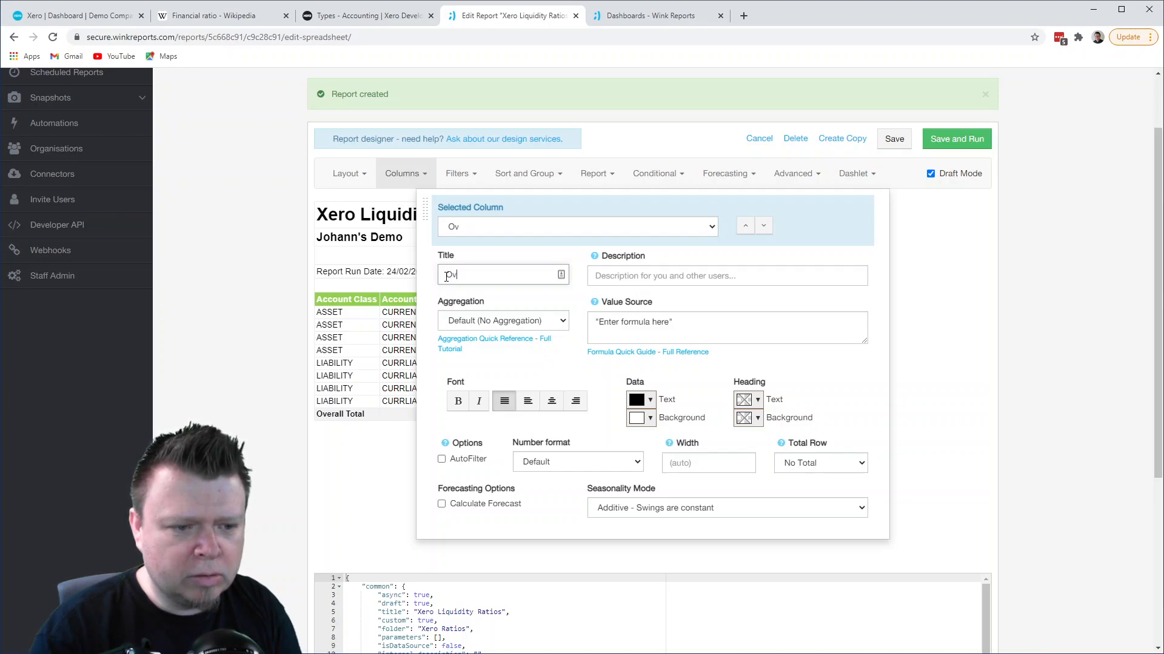
text(erall C)
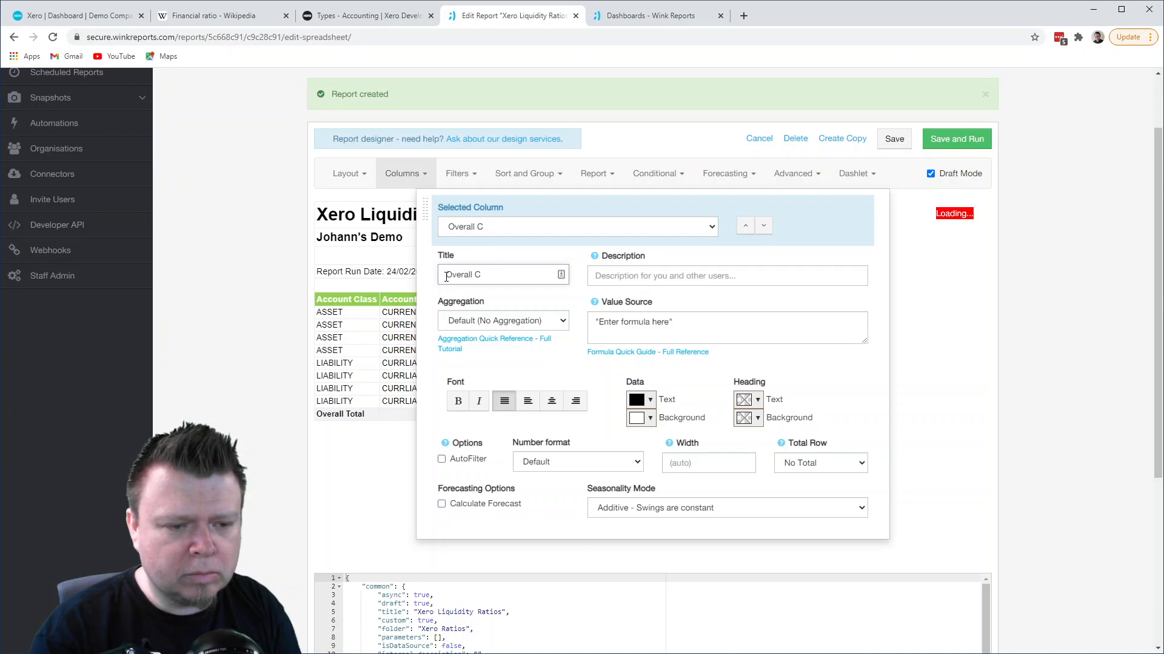
click(375, 18)
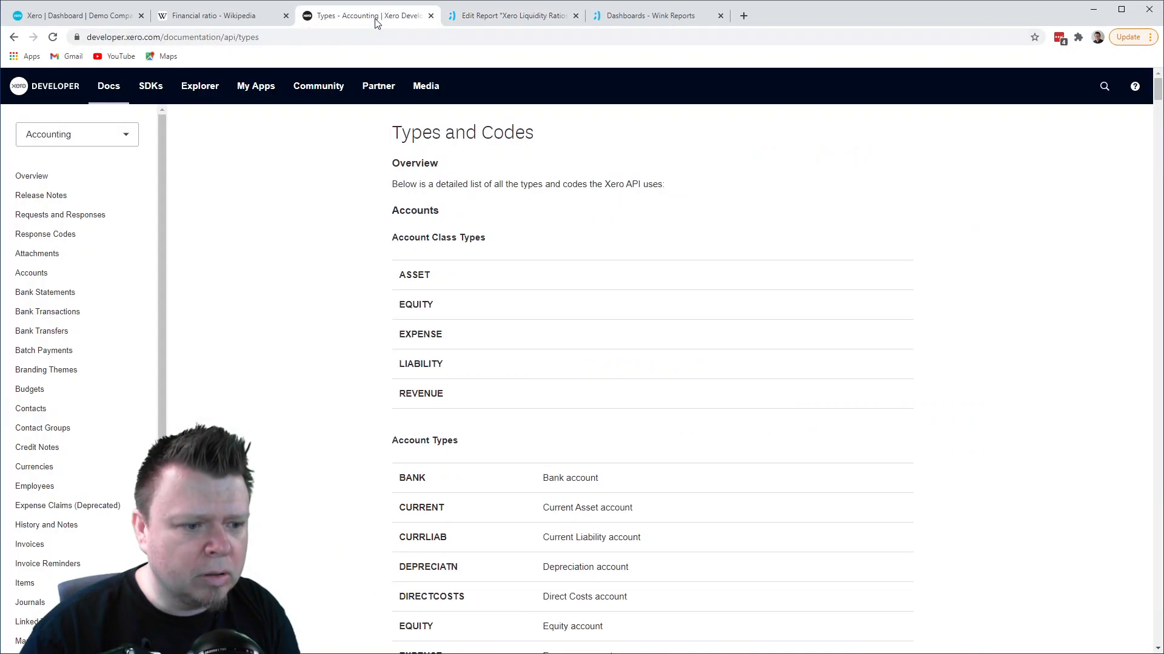
click(243, 21)
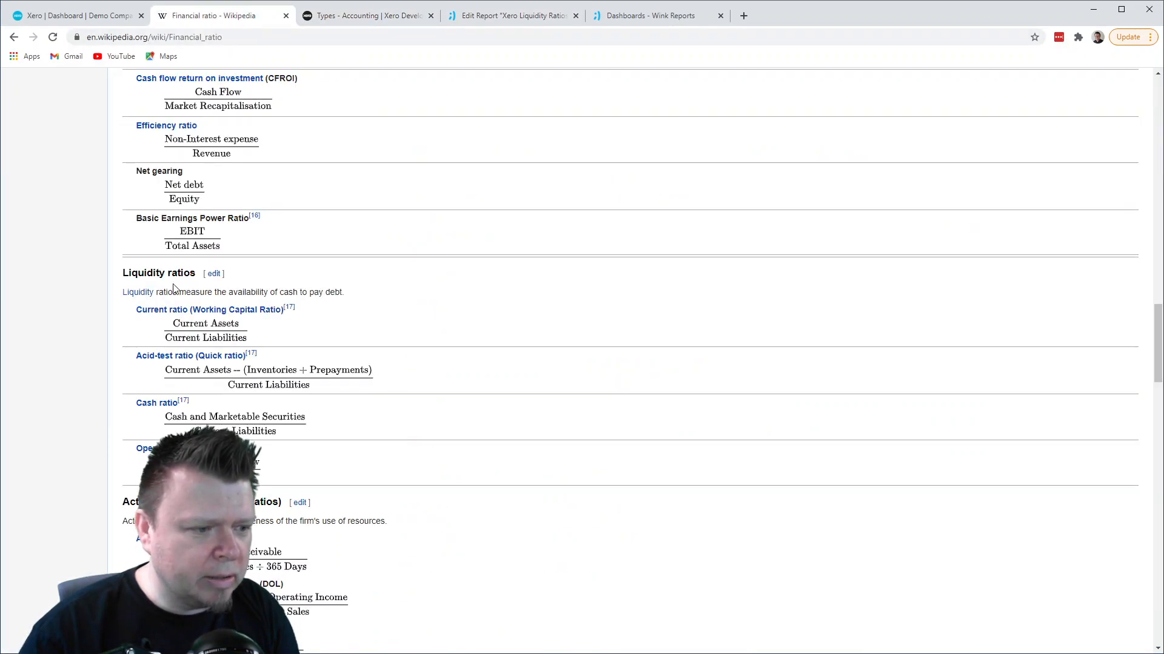
click(526, 19)
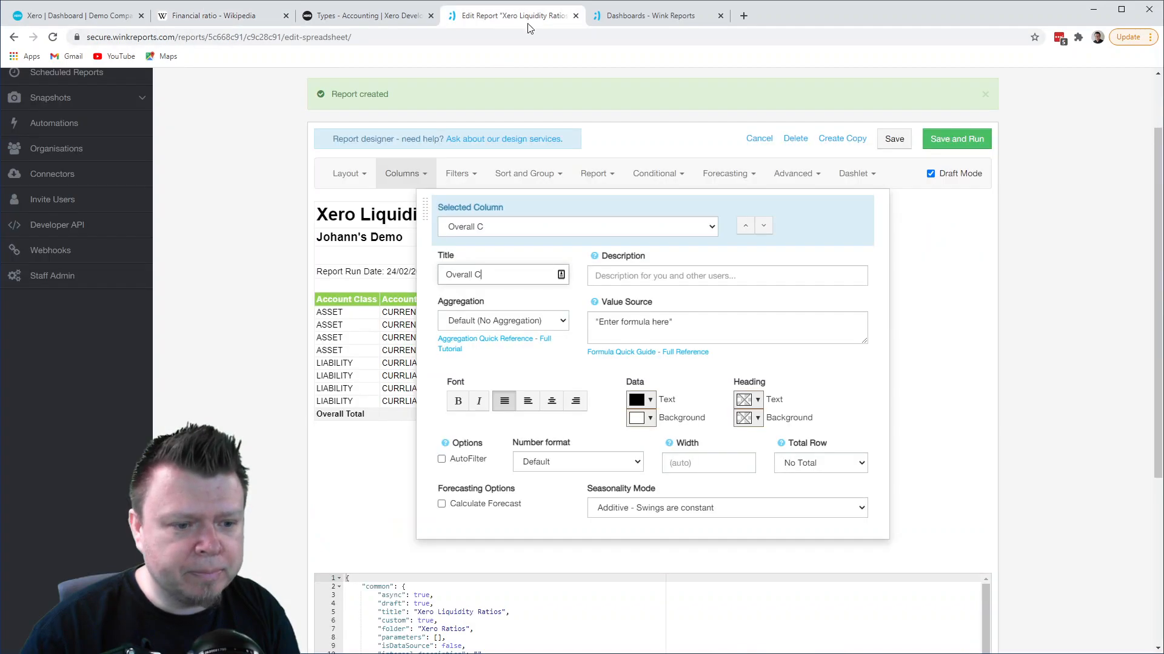
text(ent Ratio)
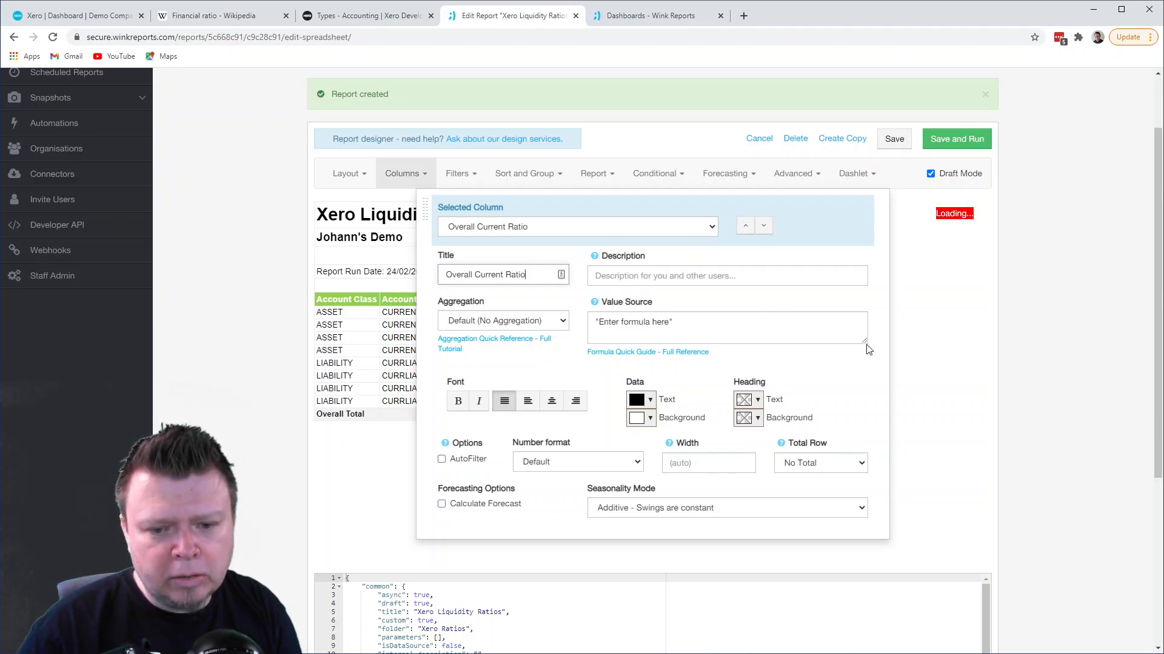
- Enlarge the value source box and replace the placeholder formula with SUM([Net Amount]), split over three lines
drag(864, 341, 863, 435)
drag(675, 321, 597, 322)
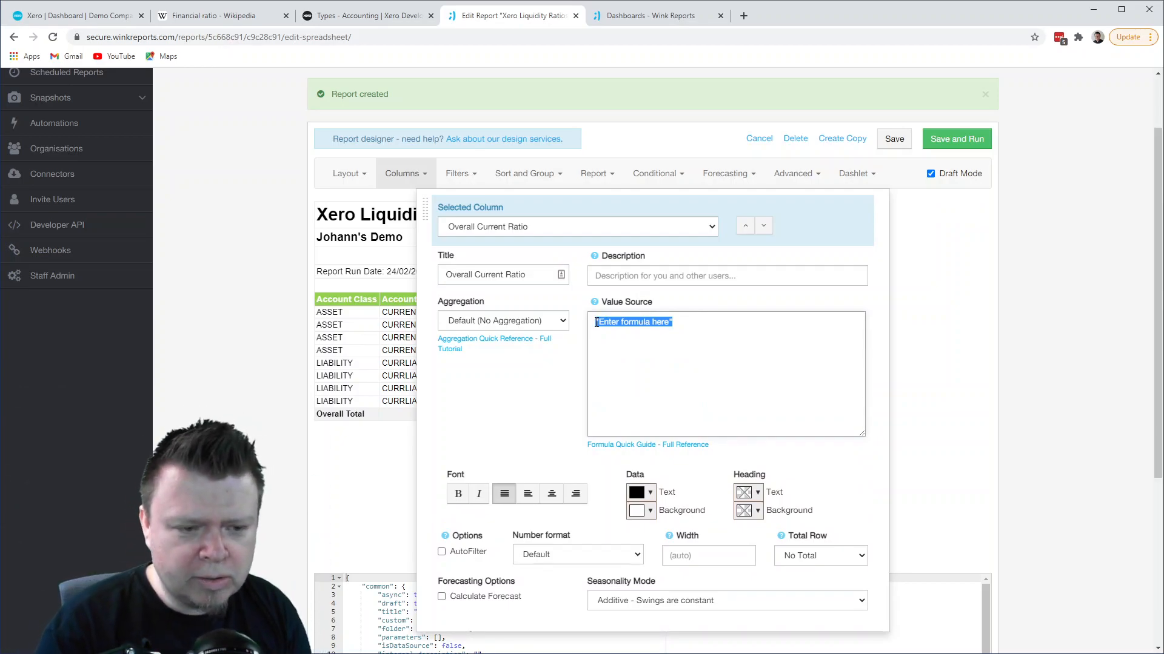
text(SUM()
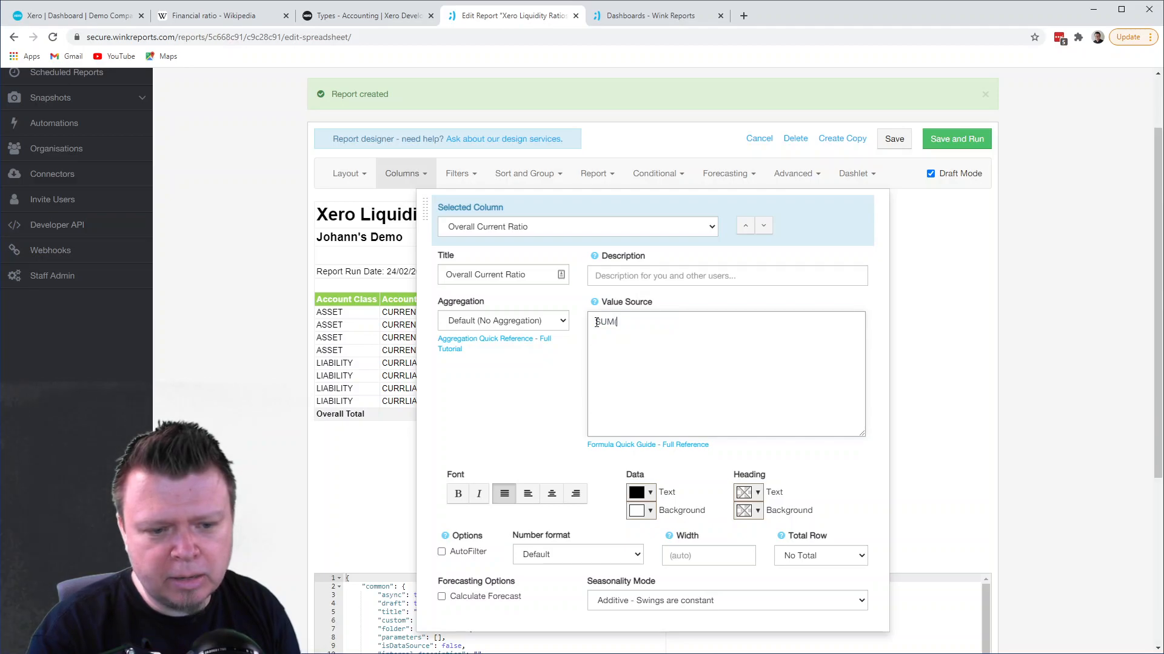
key(Return)
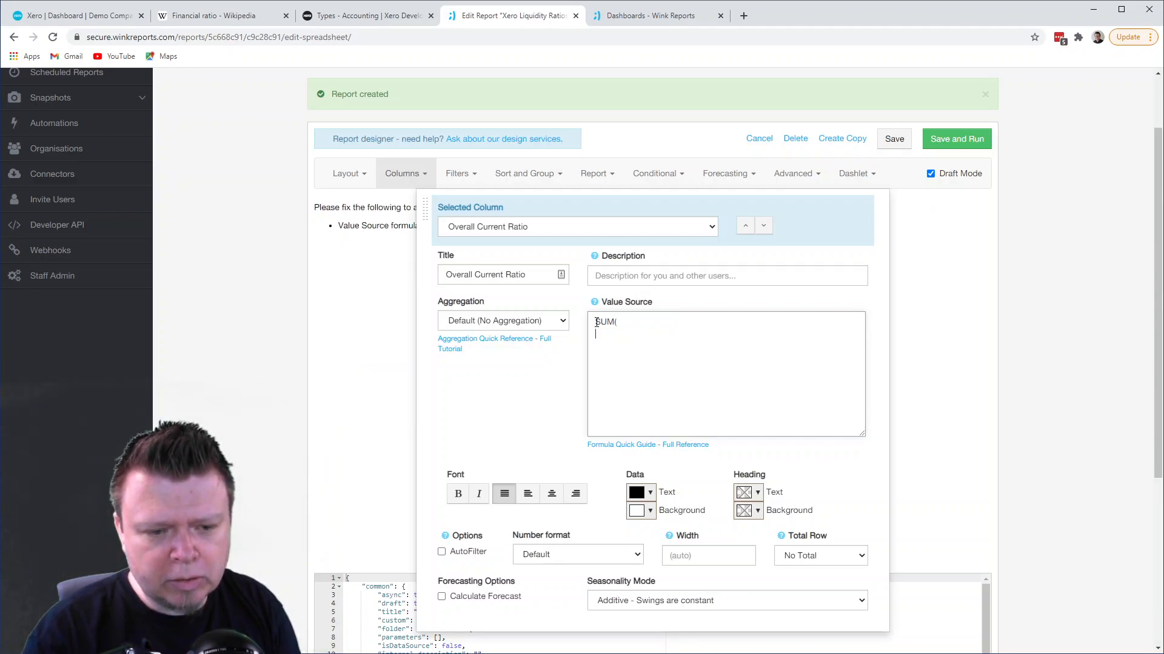
text([net)
key(Return)
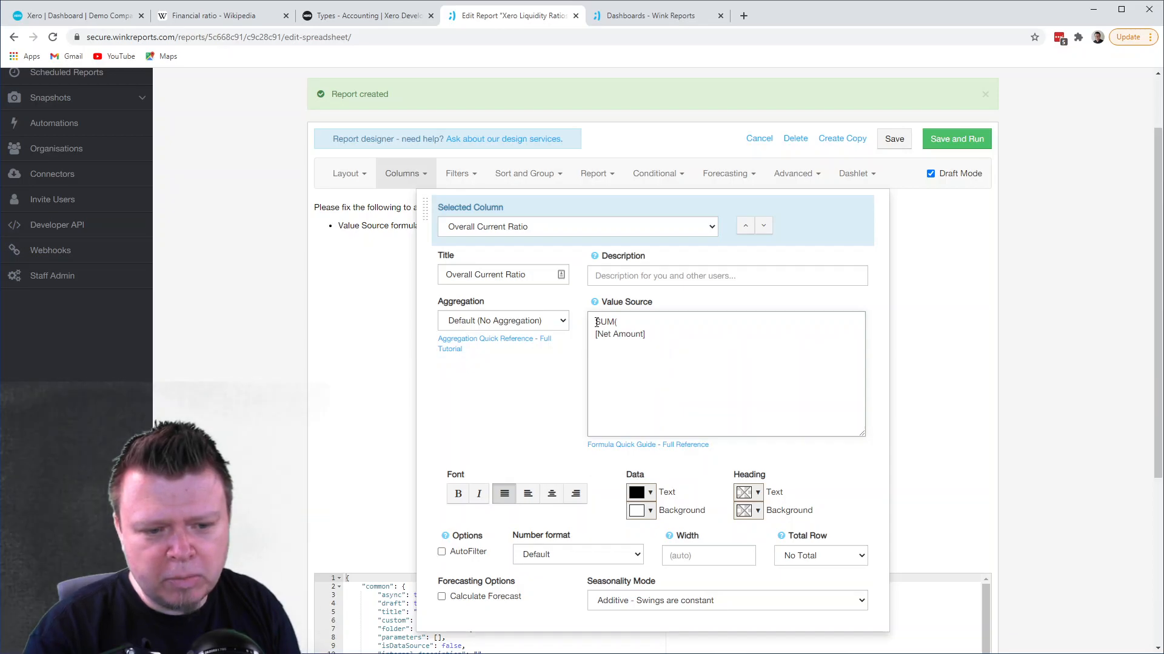
key(Return)
text())
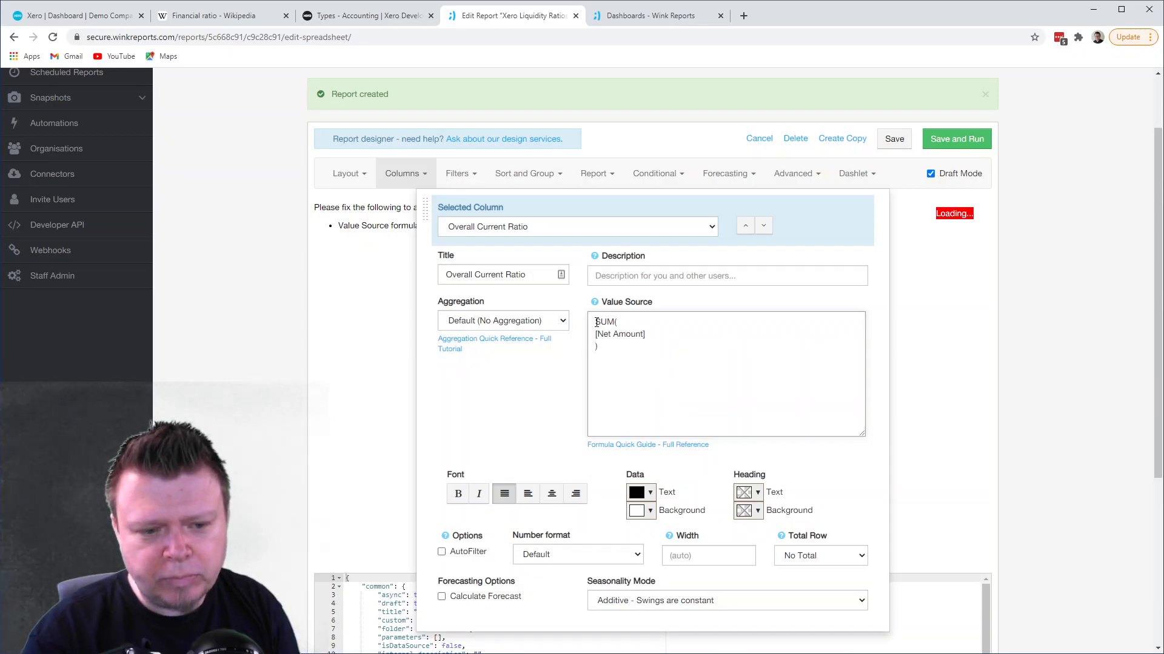
- Set the Overall Current Ratio column's aggregation to Sum and compare its values with the Net Amount column in the preview
click(519, 323)
click(464, 346)
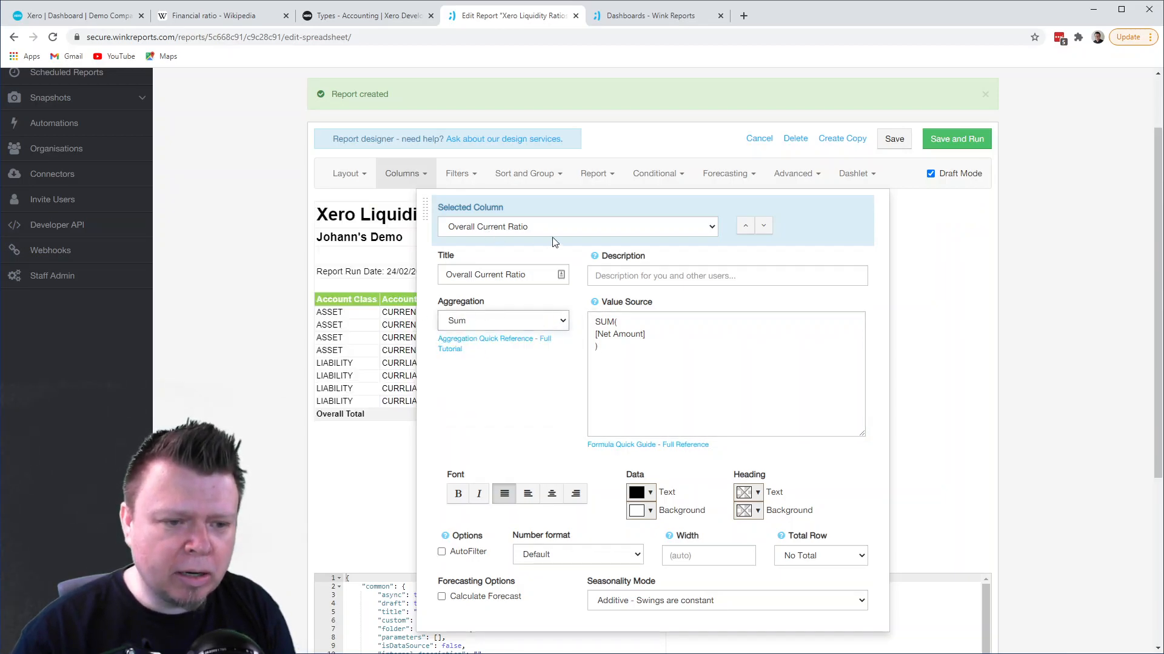
click(384, 360)
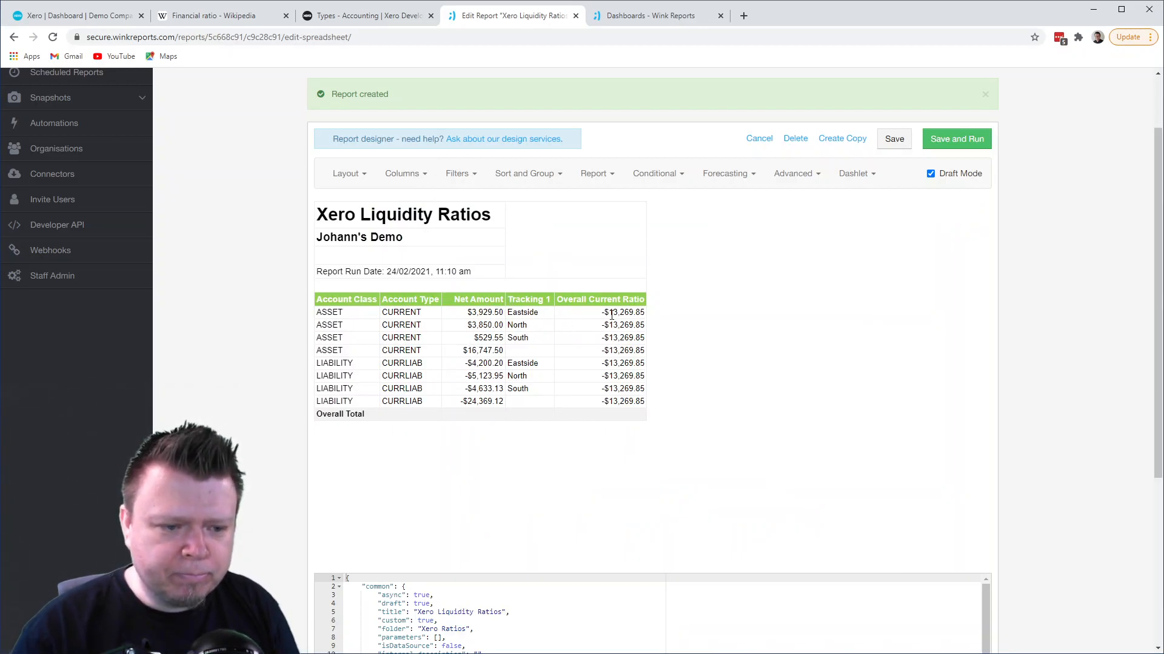
drag(604, 315, 643, 314)
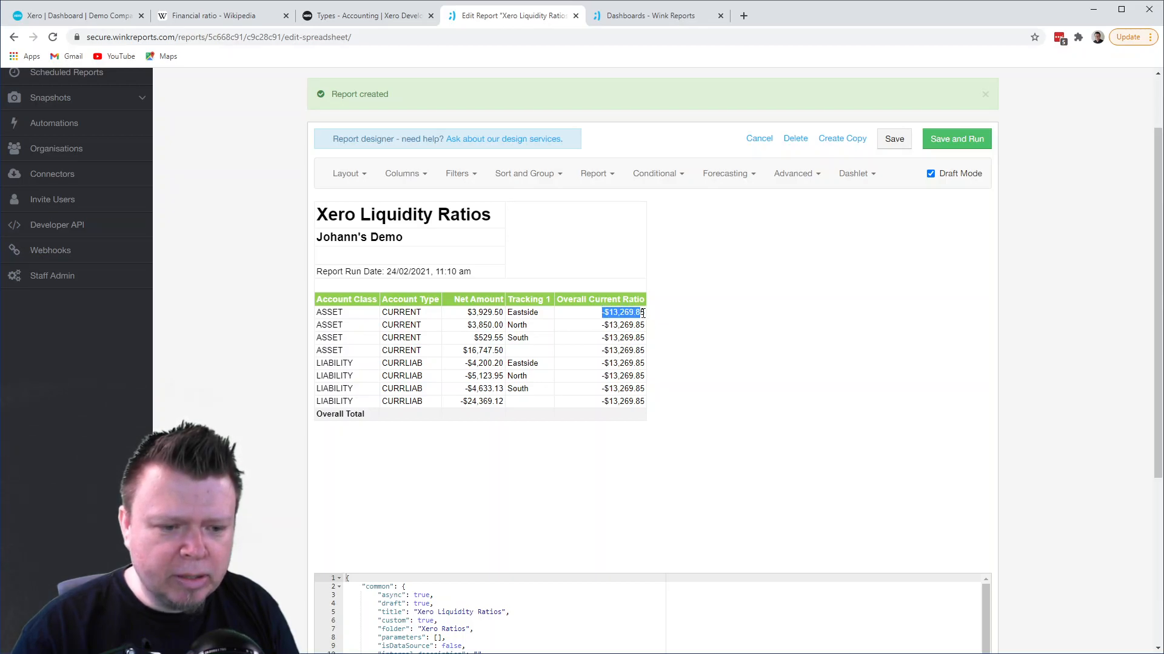
drag(470, 312, 500, 313)
click(491, 323)
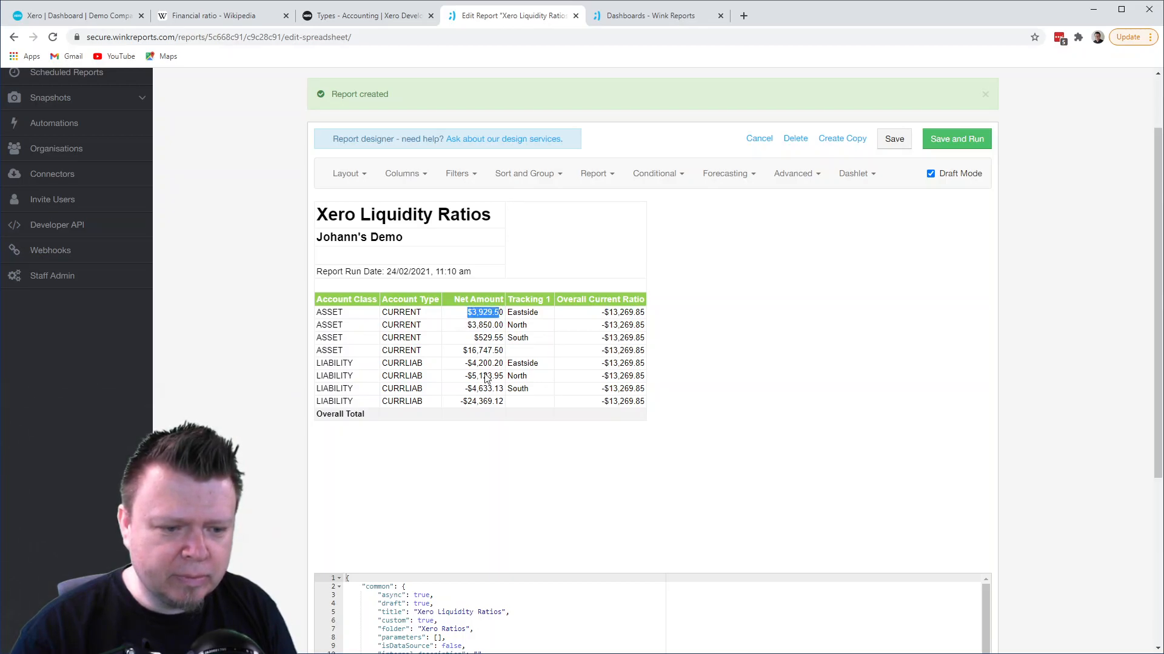
drag(603, 400, 651, 405)
click(610, 352)
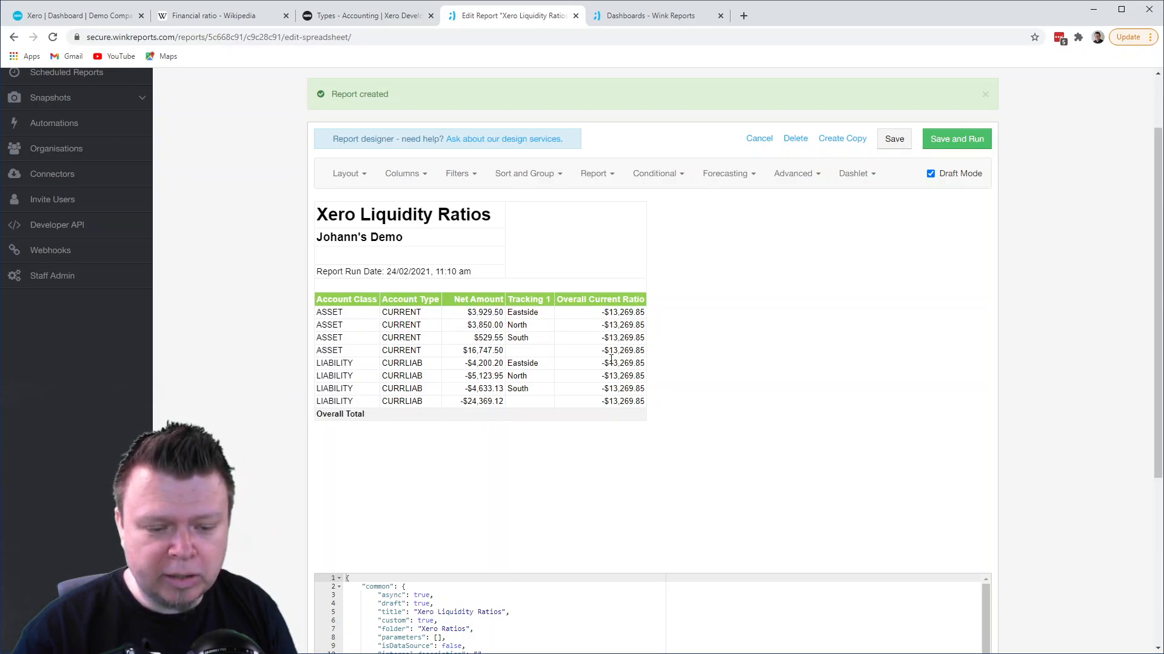
- Change the Overall Current Ratio formula to SUM(IF([Account Type] = "CURRENT", [Net Amount], NULL))
click(411, 174)
click(591, 332)
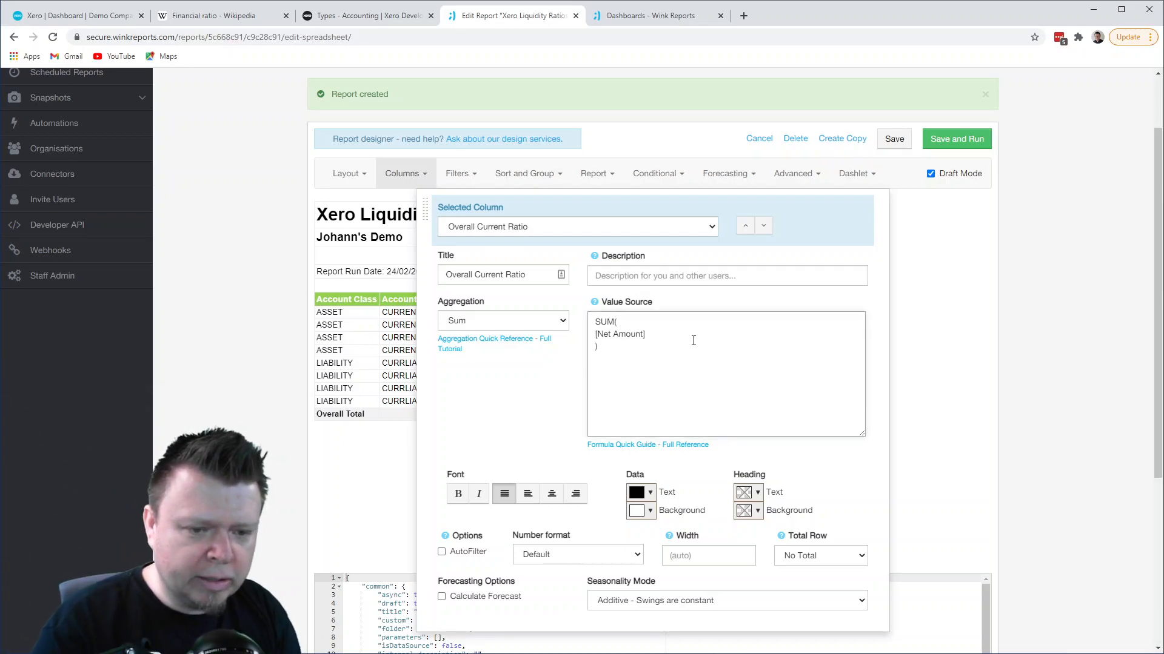
text(IF([A)
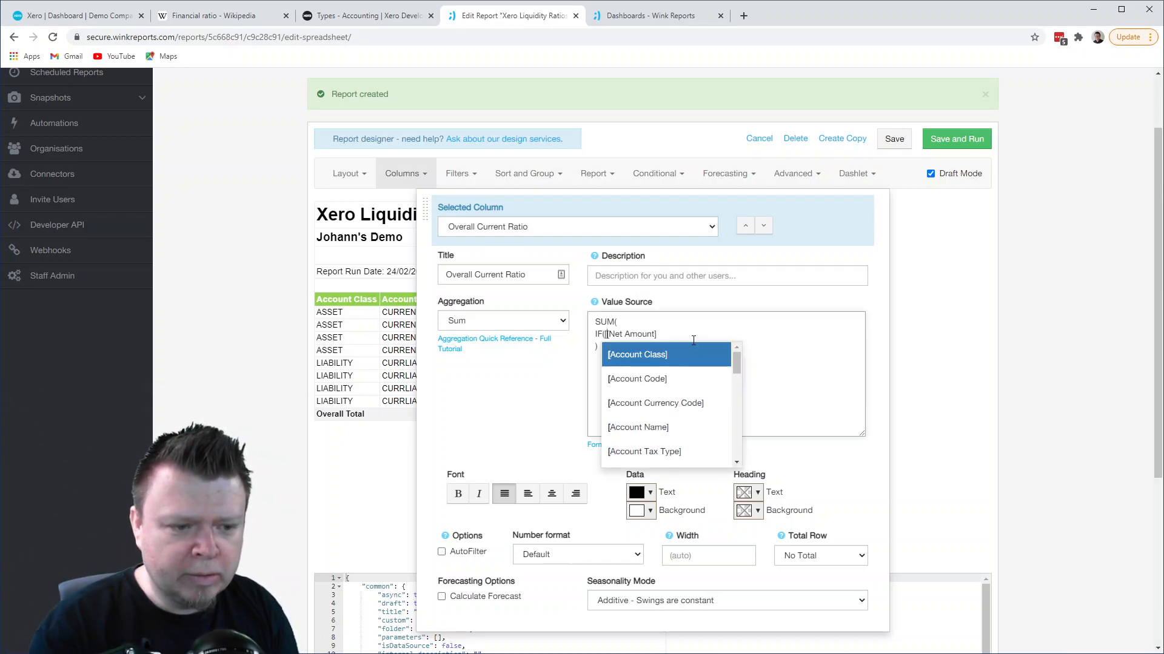
key(Down)
key(Down)
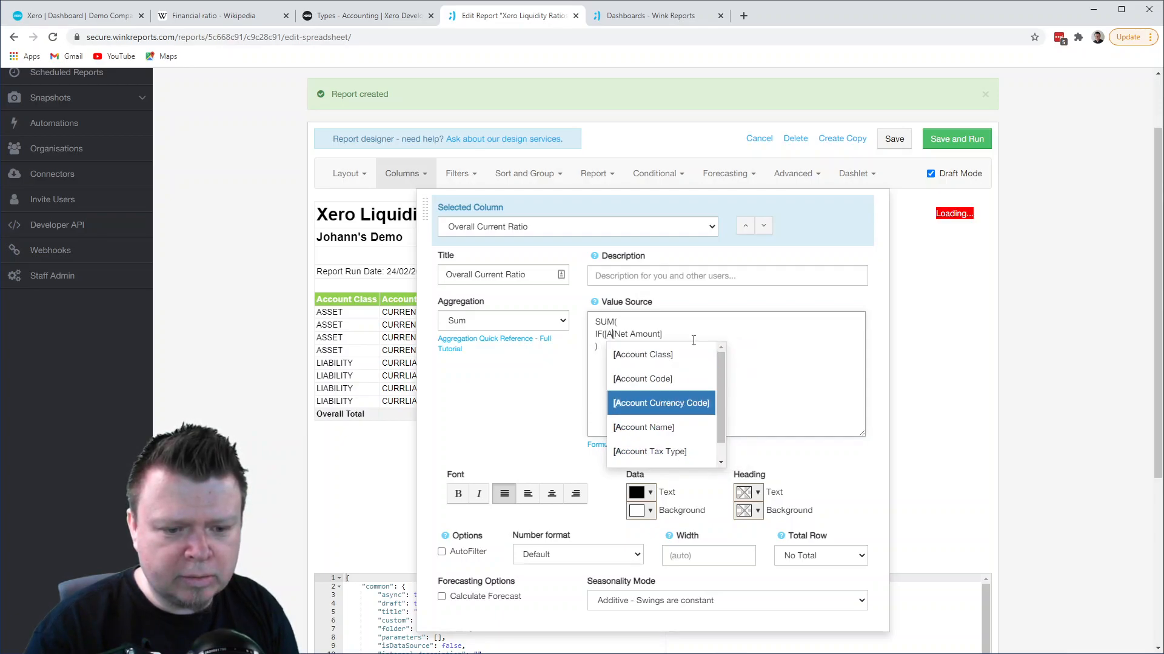
key(Down)
key(Down)
key(Down)
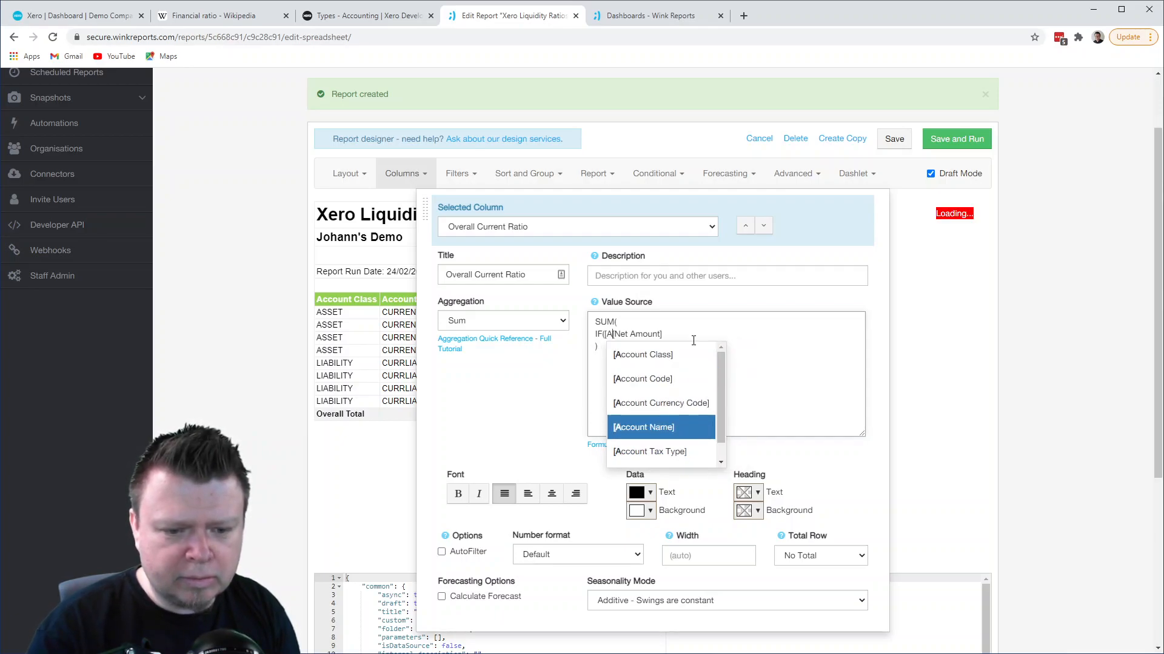
key(Return)
text(= "CURREN)
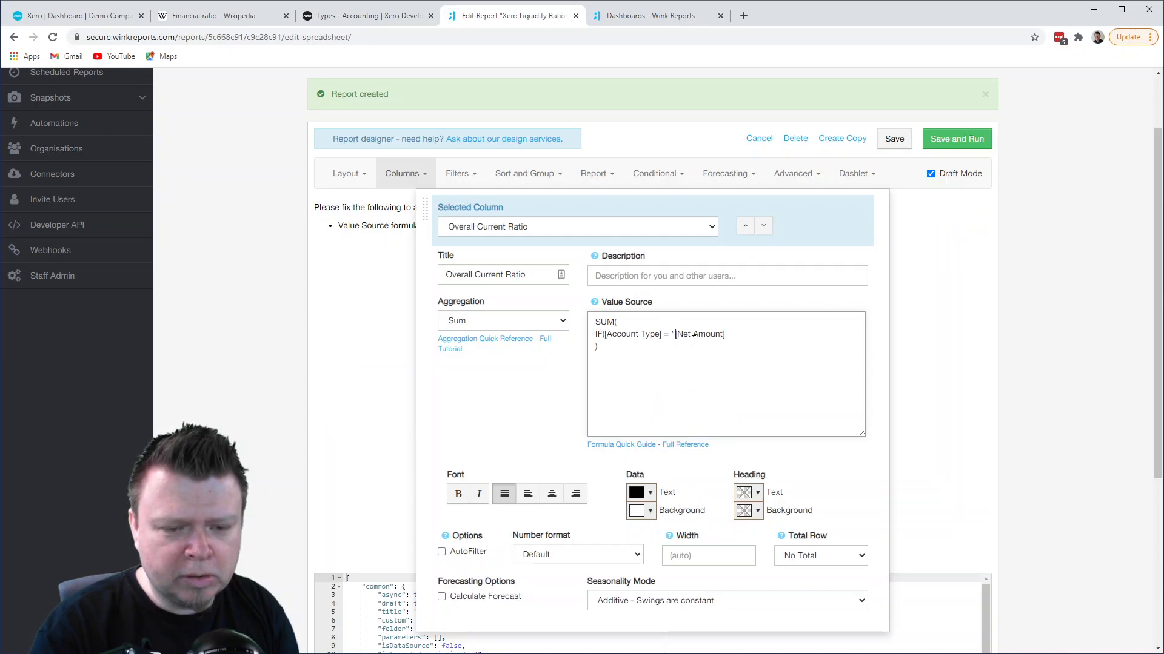
text(")
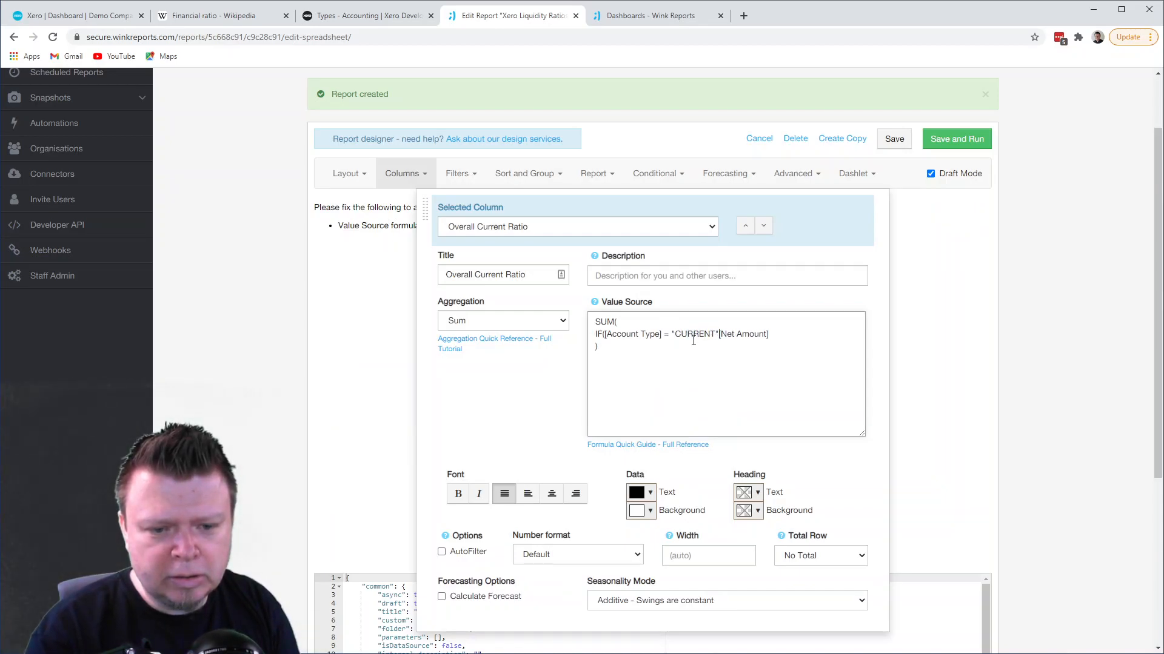
text(,)
key(End)
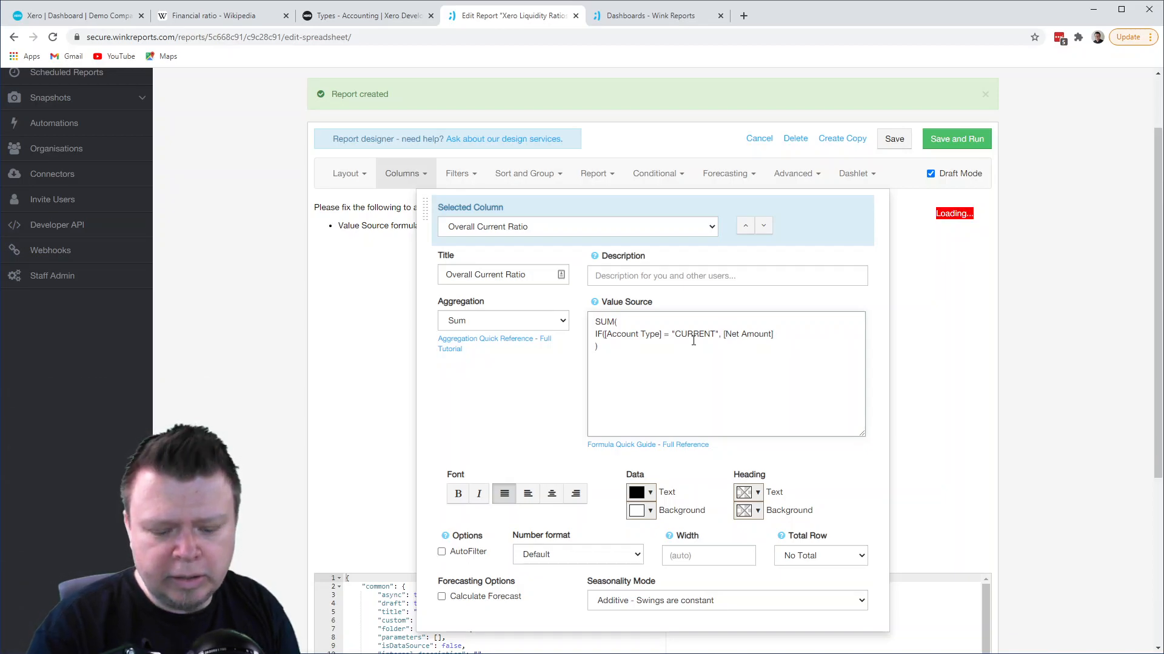
text(, NULL)
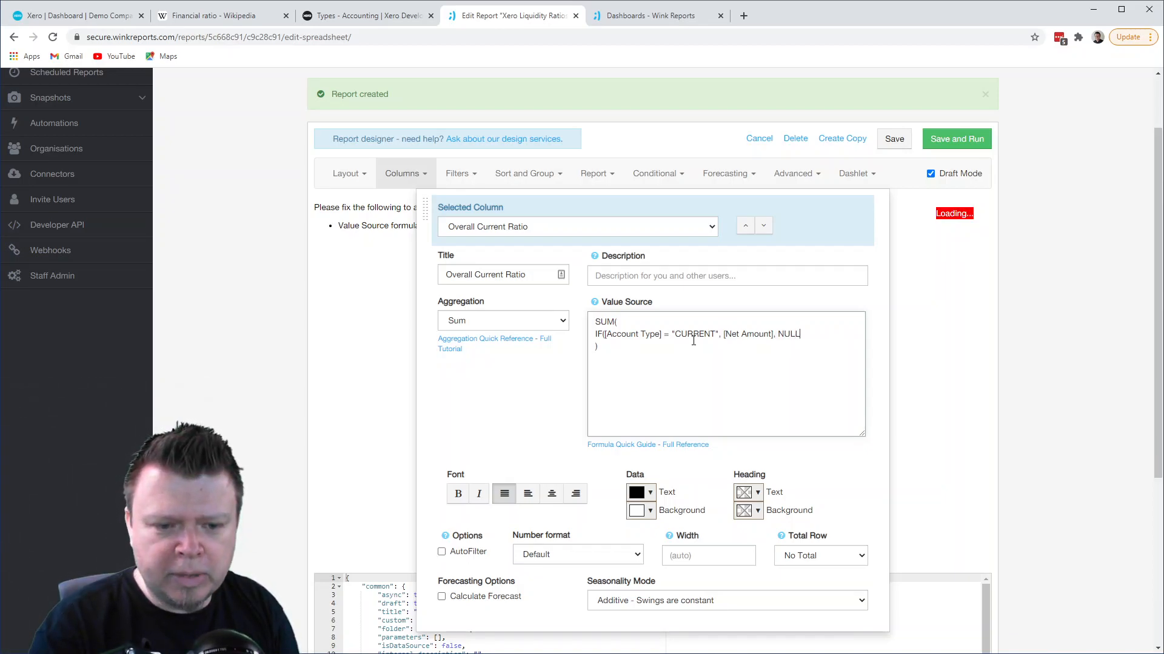
text())
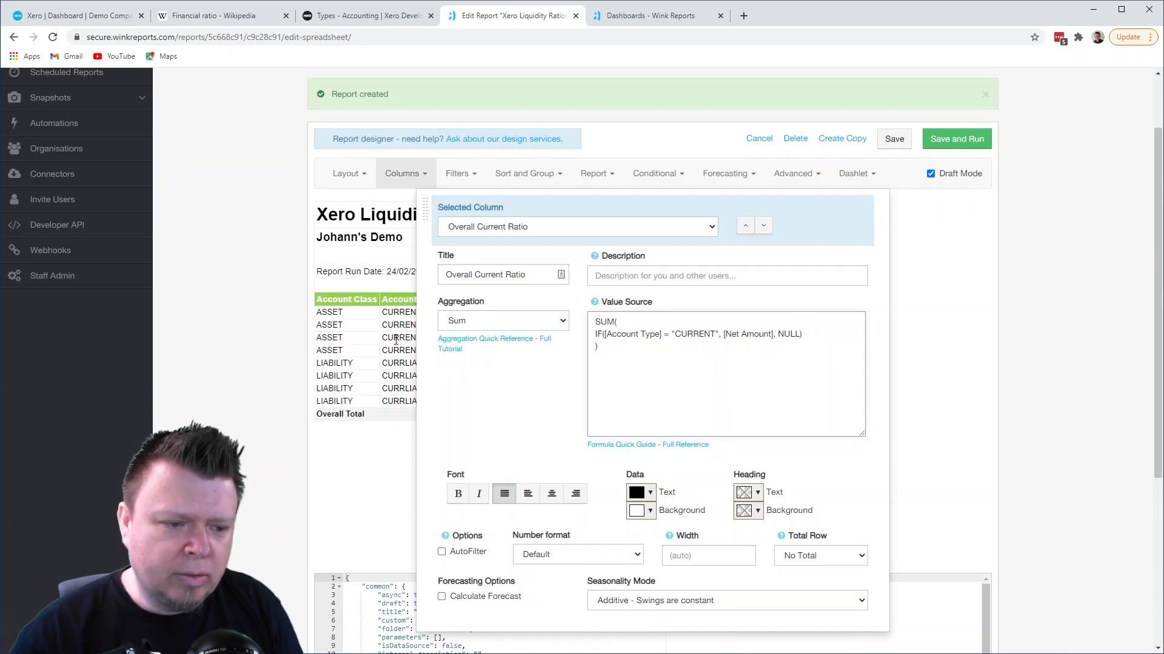
click(395, 340)
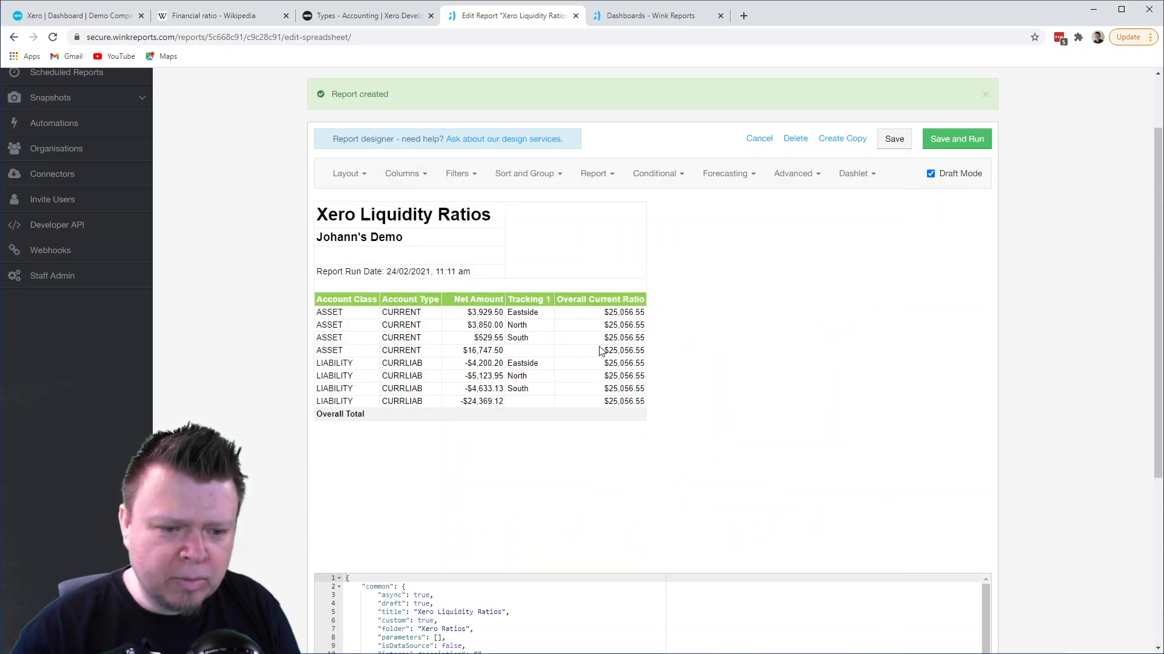
- Compare the Overall Current Ratio values with the current assets' net amounts and check the current ratio definition on Wikipedia
drag(464, 351, 495, 314)
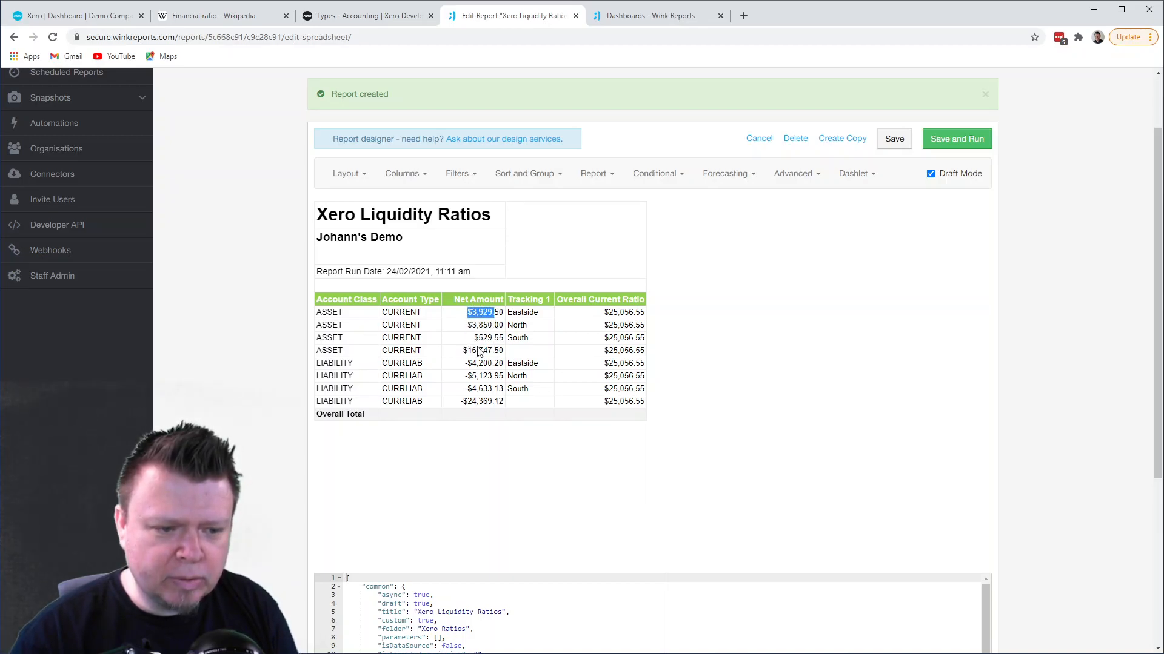
drag(608, 313, 643, 315)
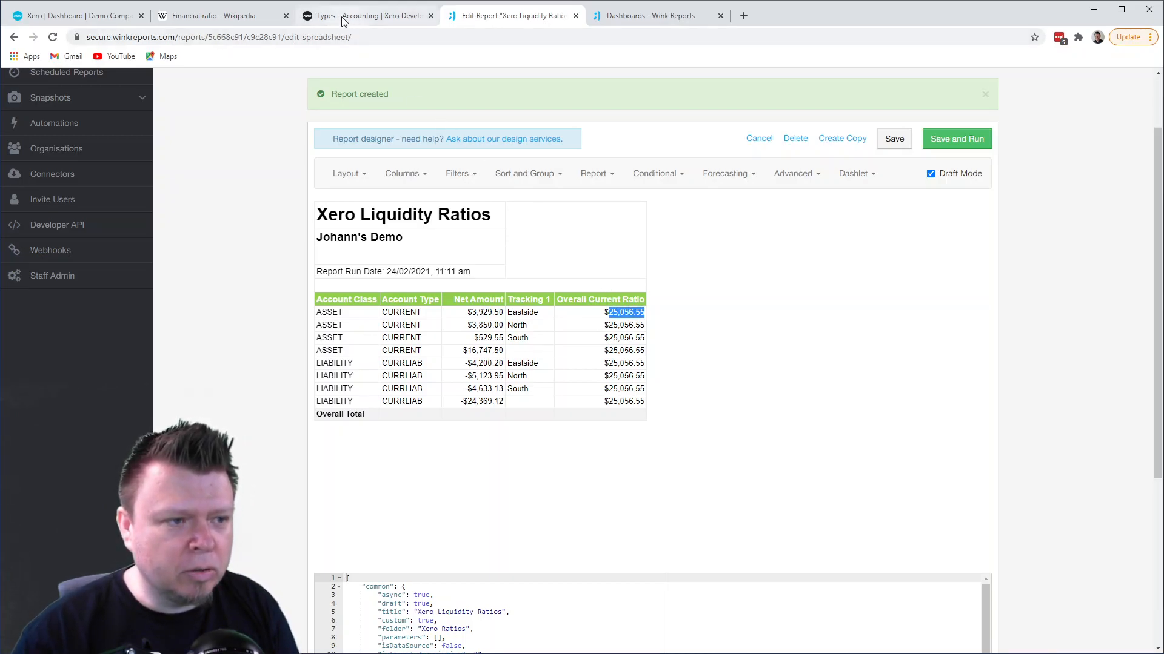
click(219, 18)
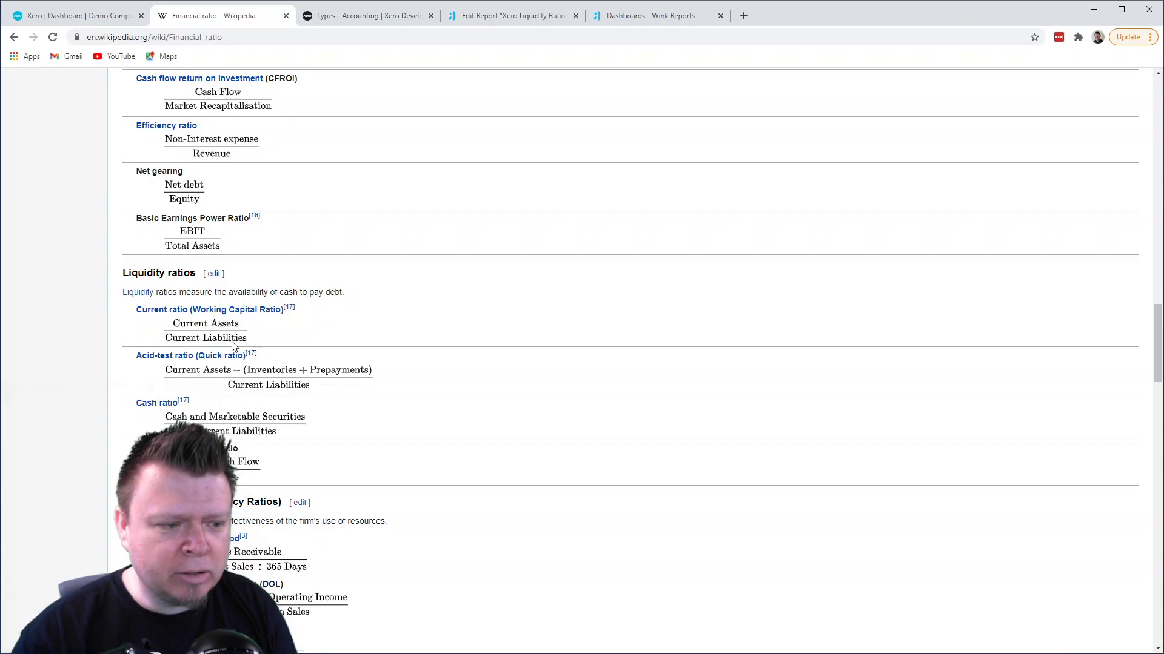
click(512, 19)
- Divide the current-assets sum by a copy of the same SUM expression with the account type changed to "CURRLIAB"
click(403, 174)
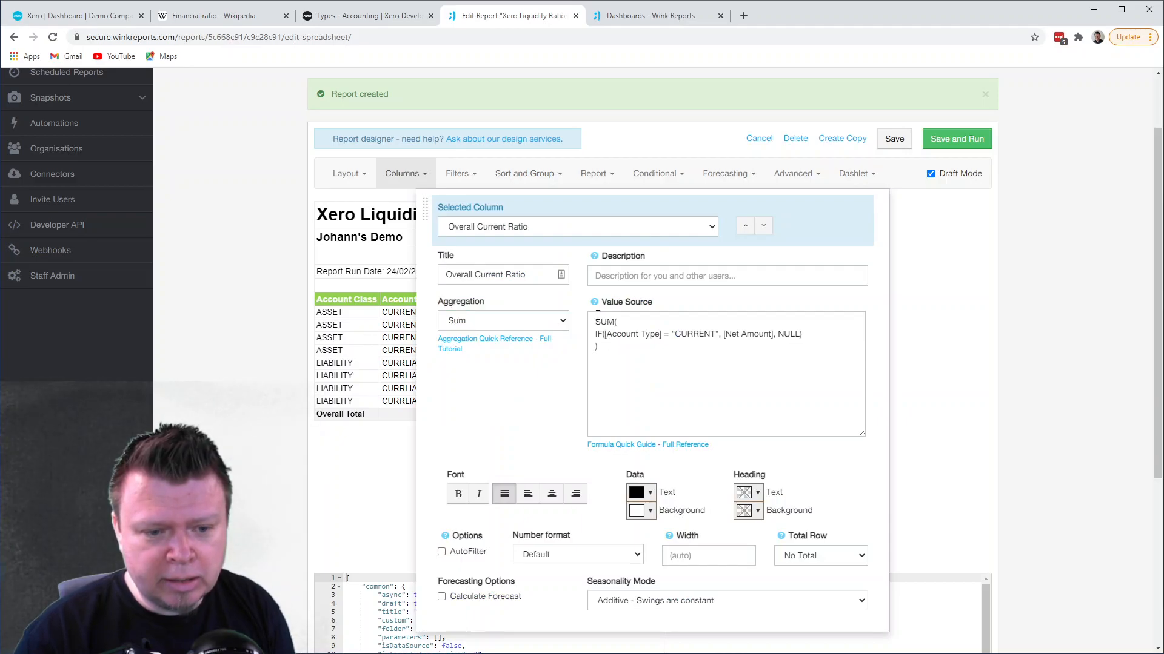
drag(593, 322, 614, 350)
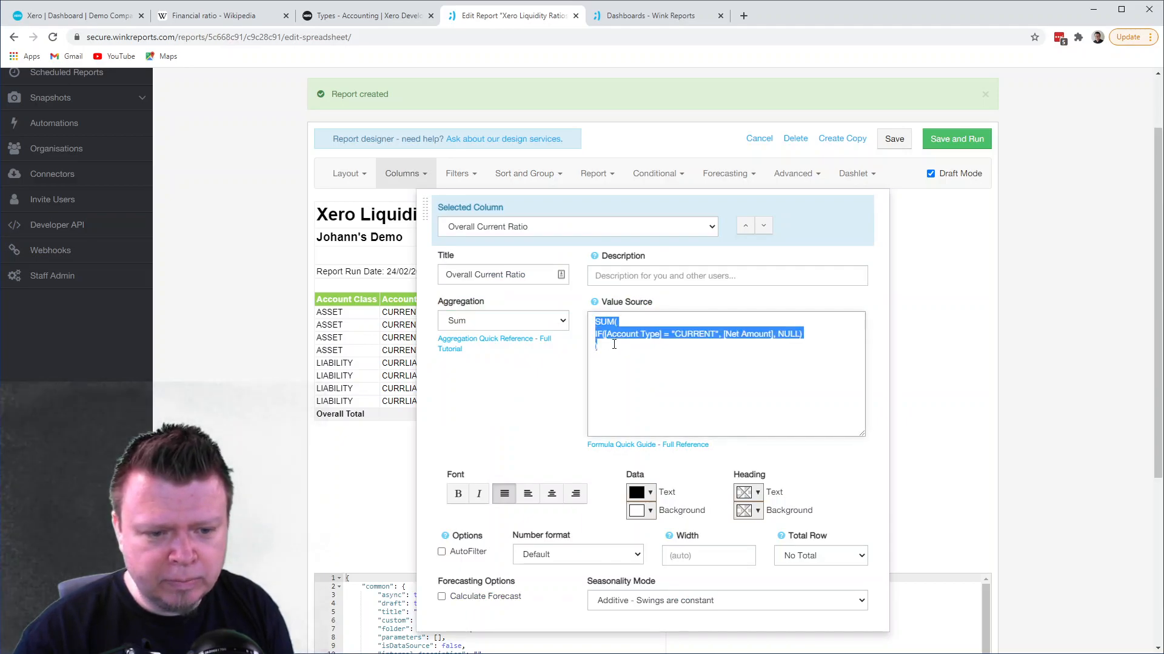
click(613, 350)
key(Return)
text(/)
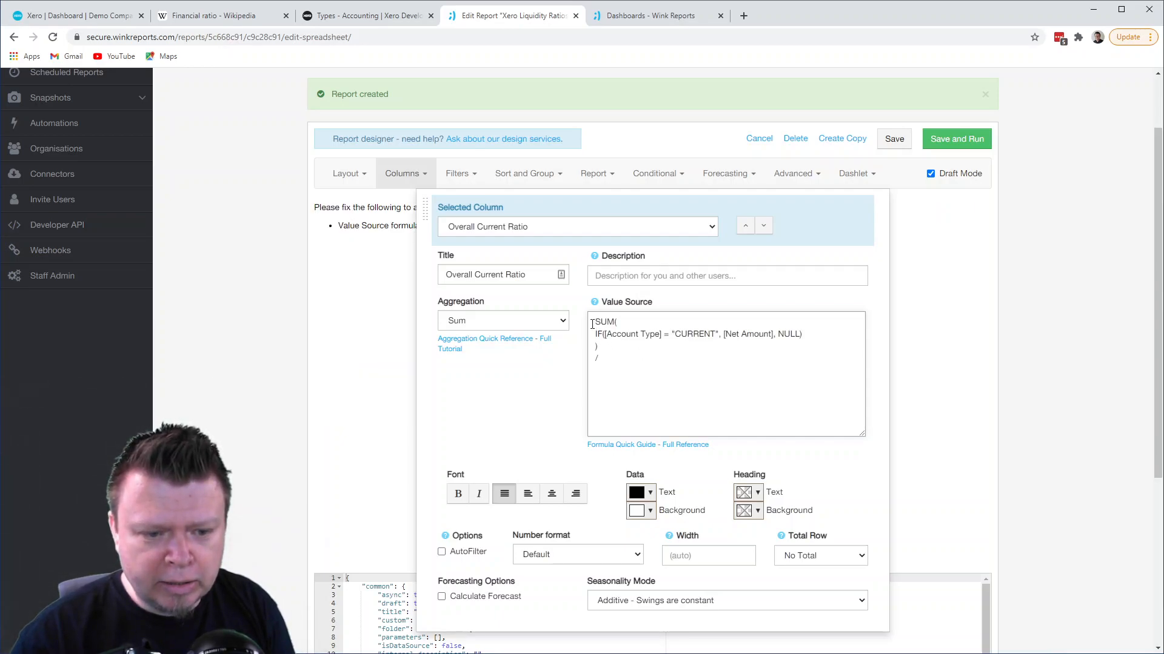
drag(594, 322, 601, 343)
key(ctrl+c)
click(600, 367)
key(Return)
key(ctrl+v)
drag(698, 382, 716, 385)
text(LIAB)
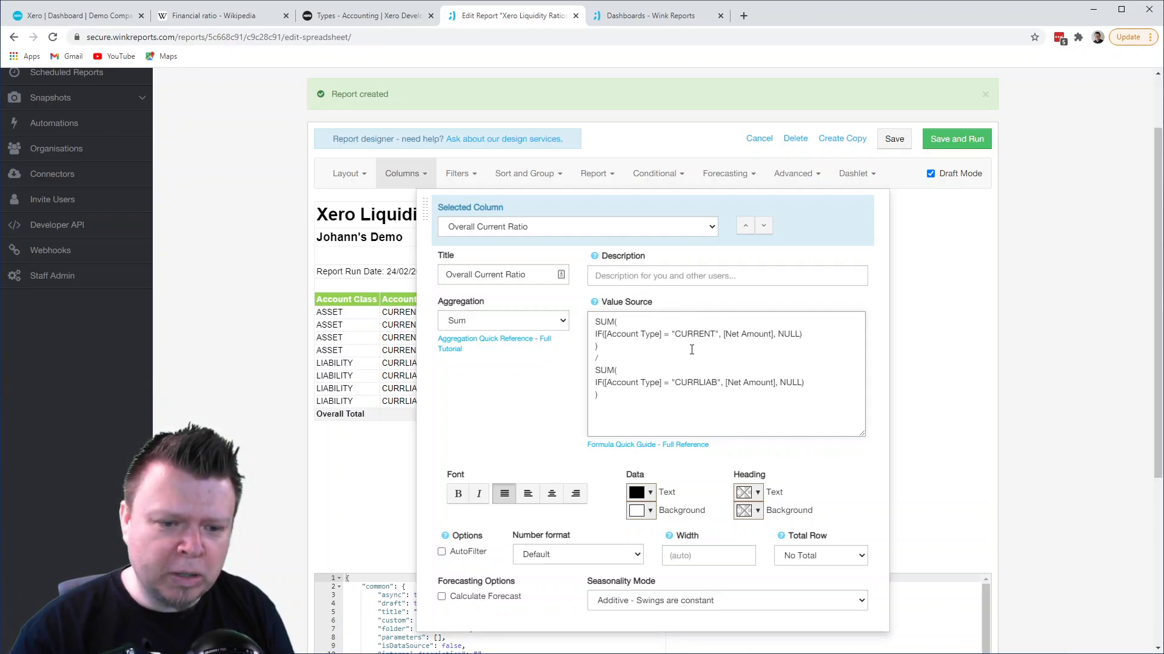
- Check the finished division against Wikipedia's current ratio definition and view the recalculated column in the report preview
click(214, 15)
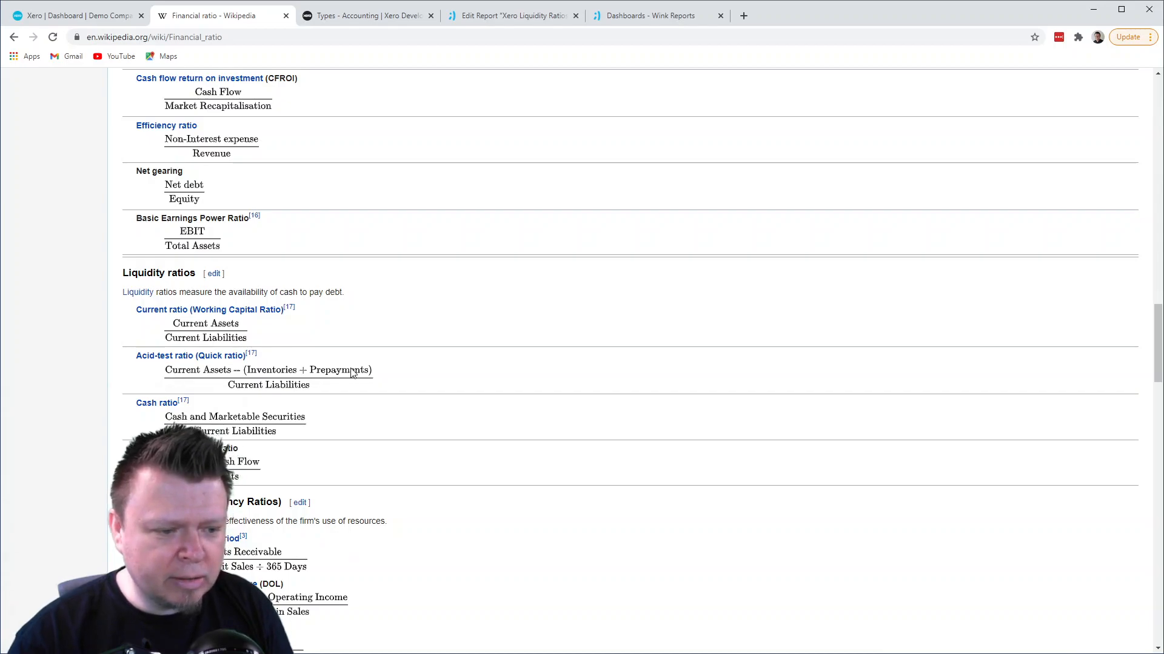
click(519, 19)
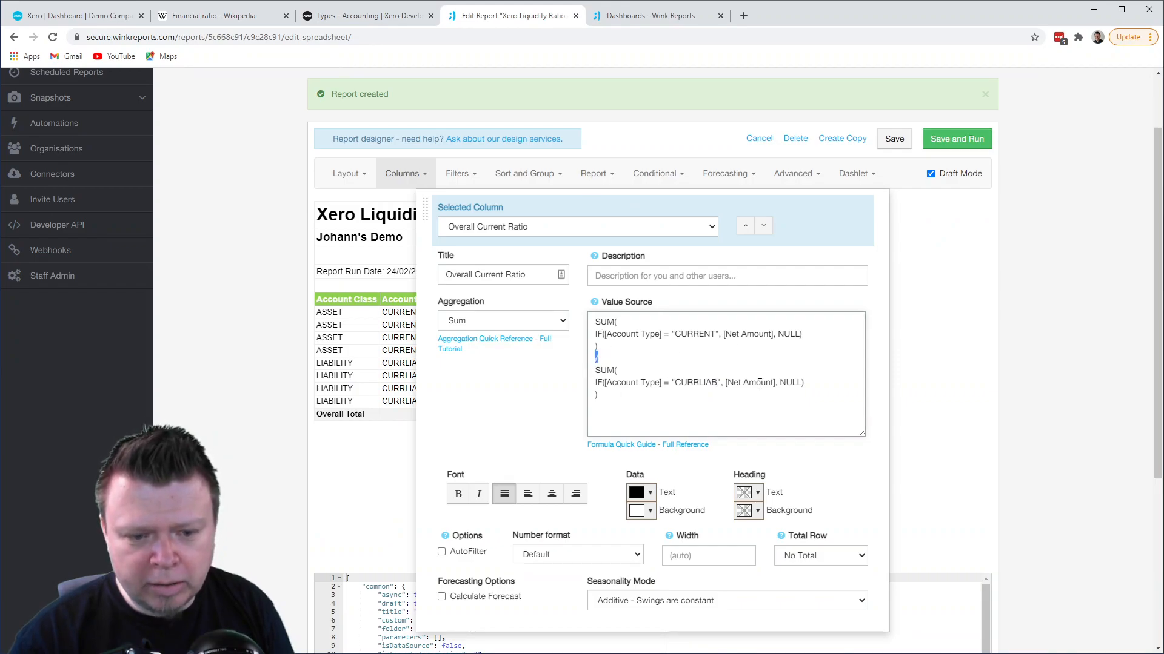
click(374, 328)
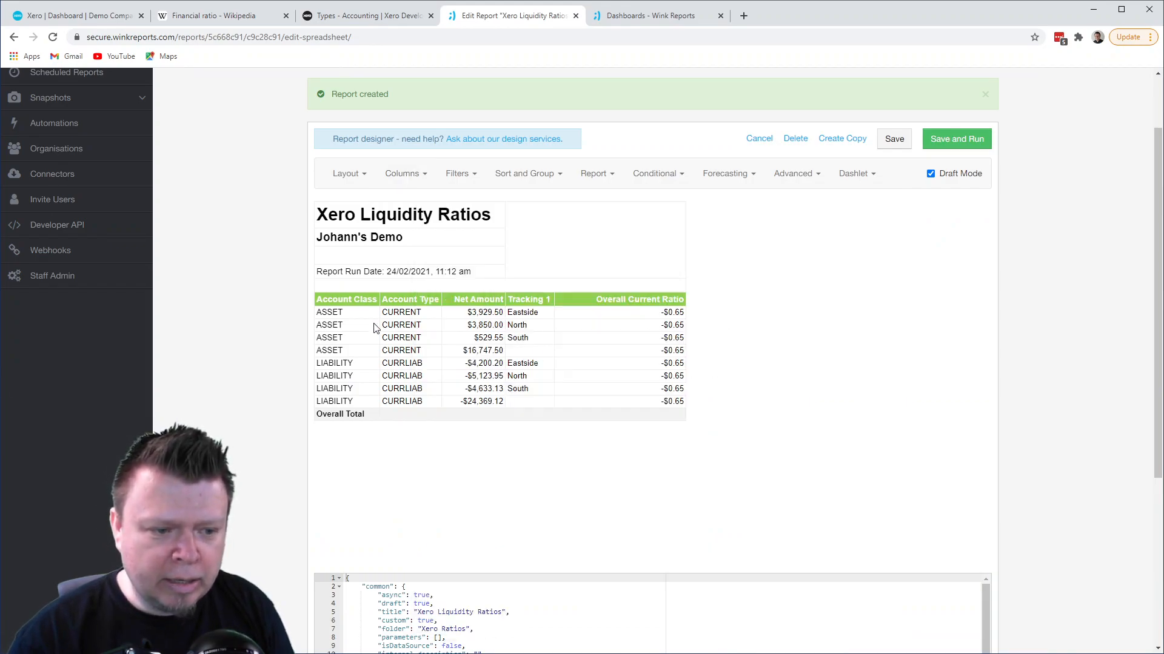
- Set the Overall Current Ratio column's number format to Number (Decimal 2)
click(415, 177)
scroll(533, 320, down, 2)
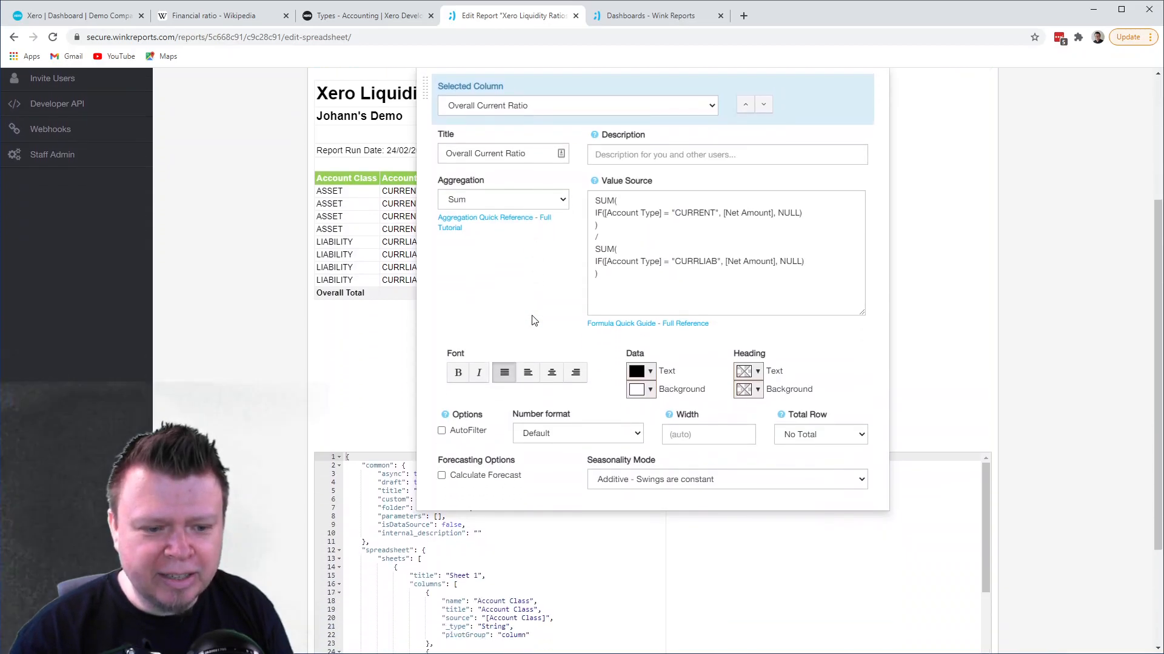
click(577, 434)
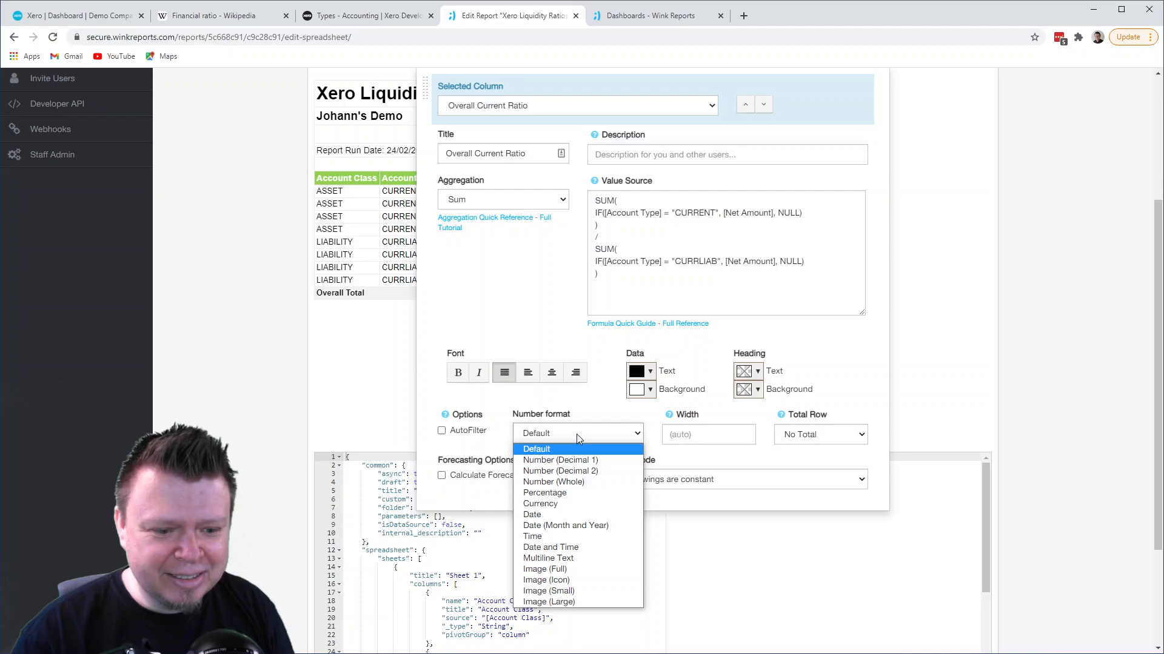
click(571, 471)
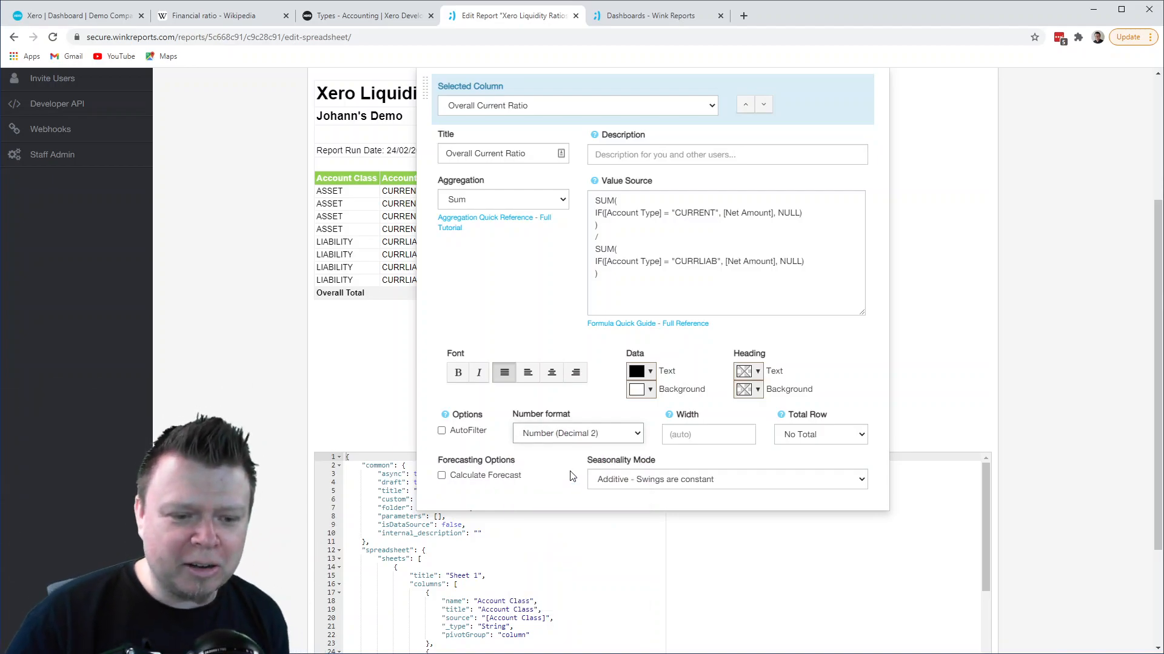
click(394, 337)
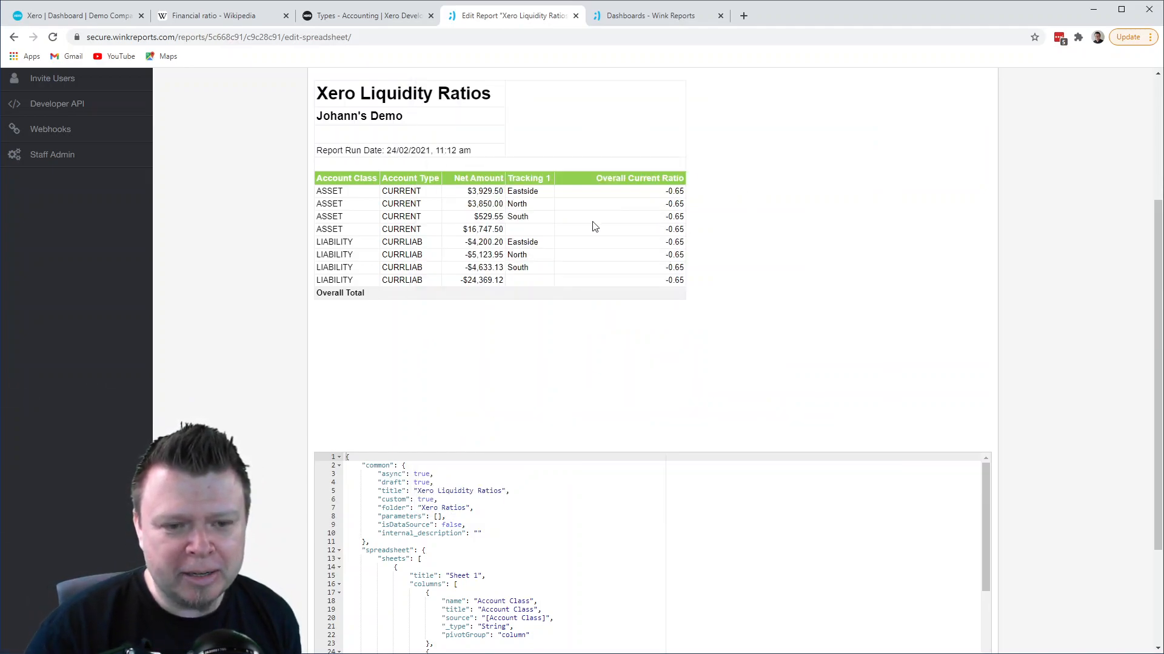
- Append "* -1.0" on a new line of the Overall Current Ratio formula and review the preview's liability amounts and tracking values
scroll(593, 226, up, 1)
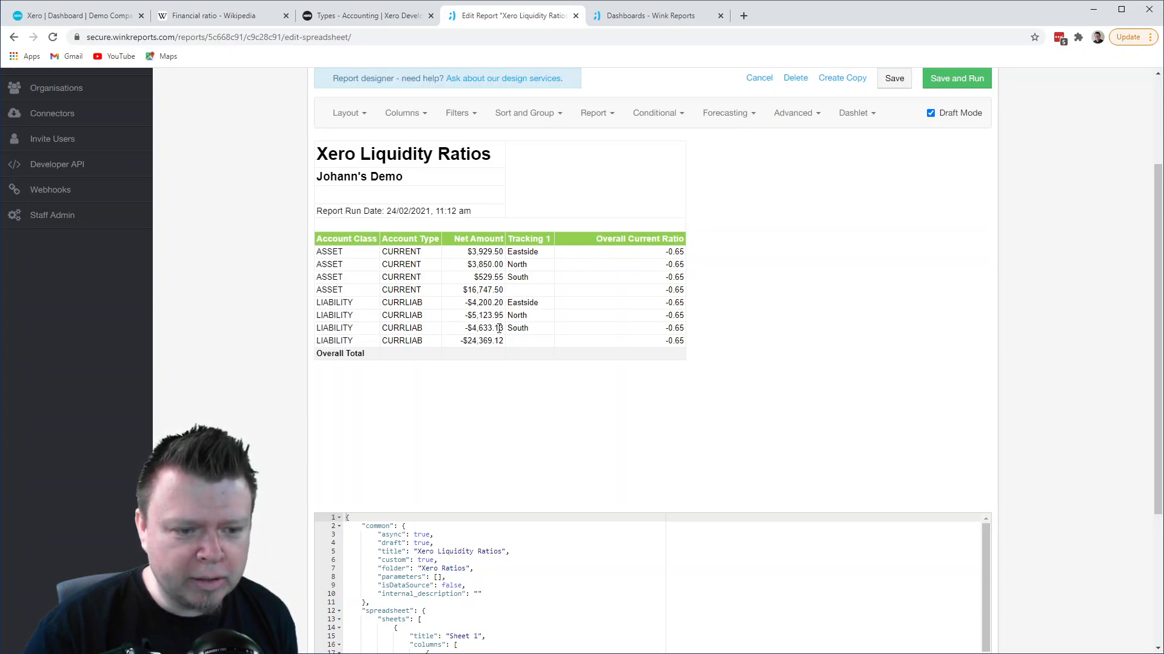
click(414, 119)
click(619, 334)
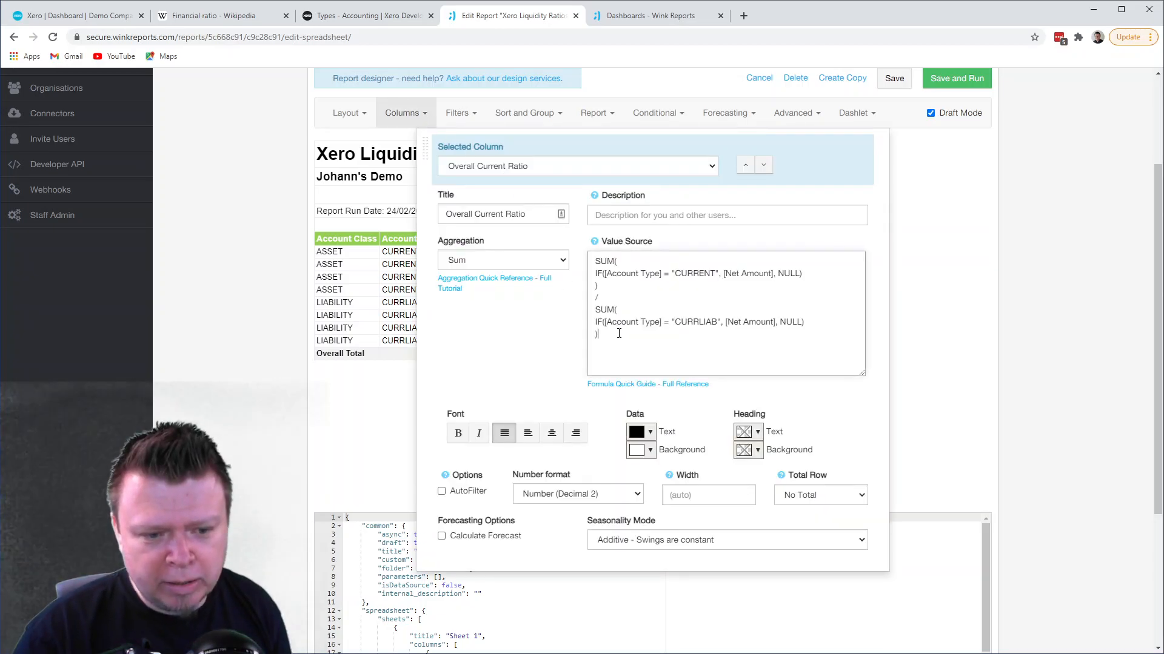
key(Return)
text(* -1.0)
click(390, 384)
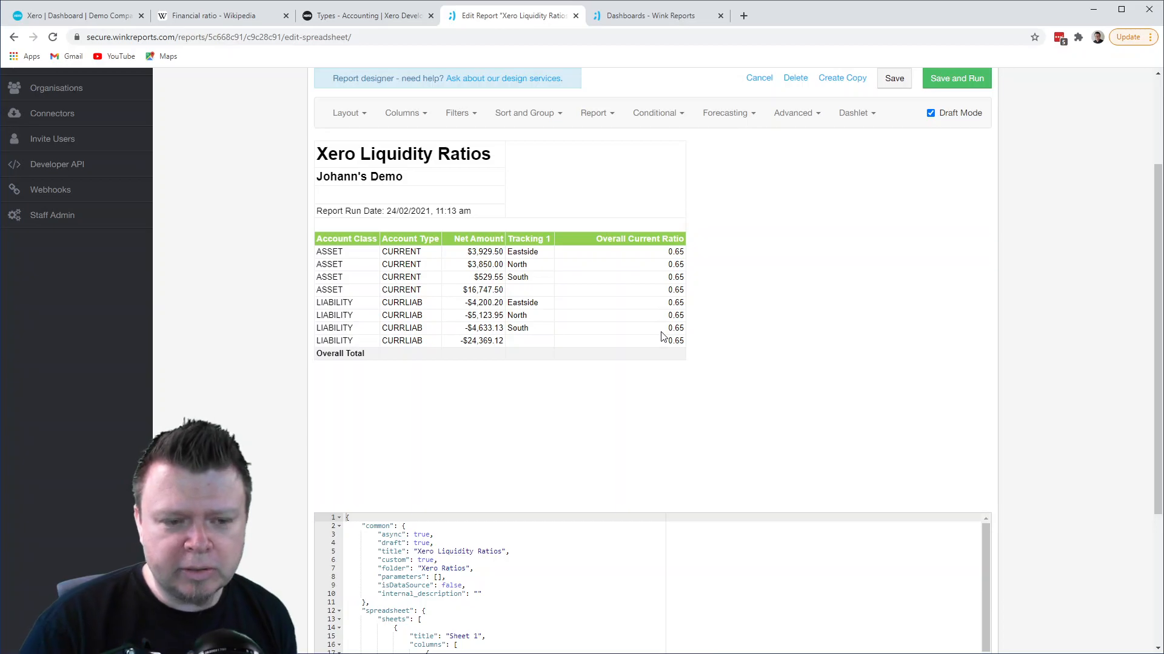
drag(471, 303, 495, 316)
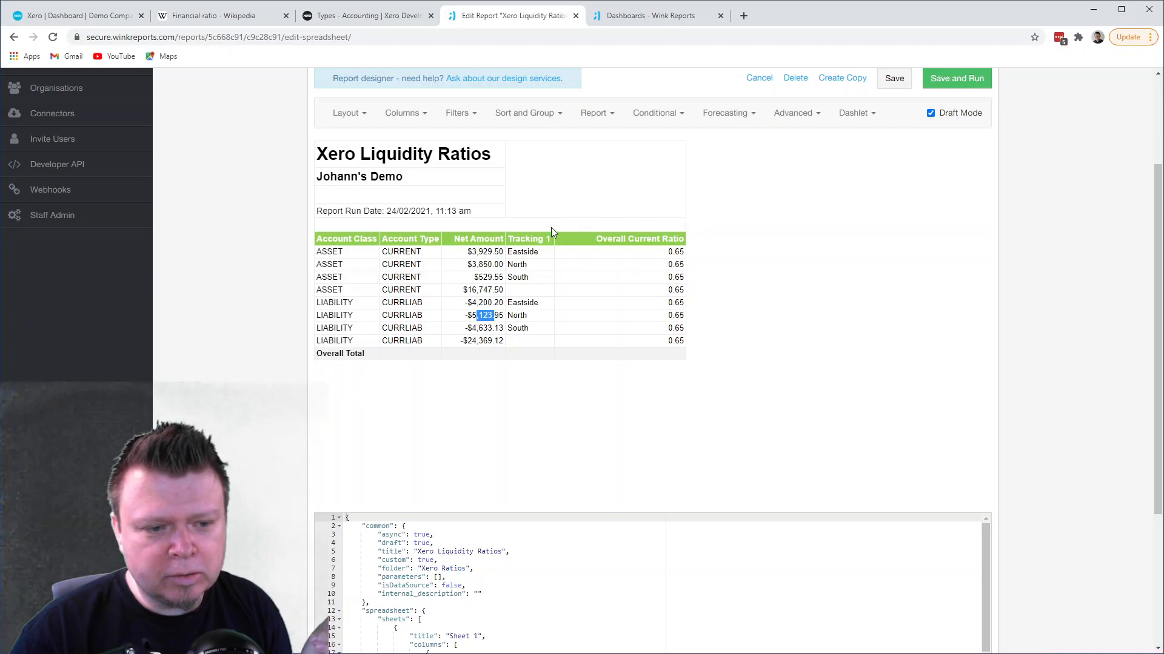
drag(508, 251, 538, 253)
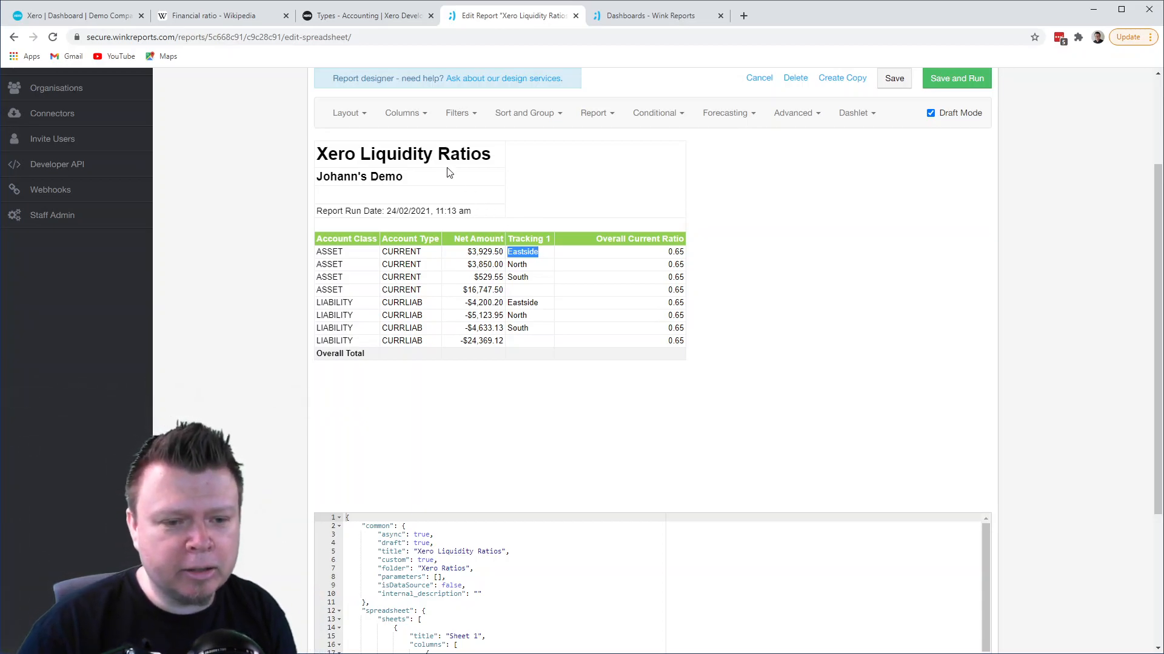
- Add a second formula column to the report layout and select it for editing in the column settings
click(361, 117)
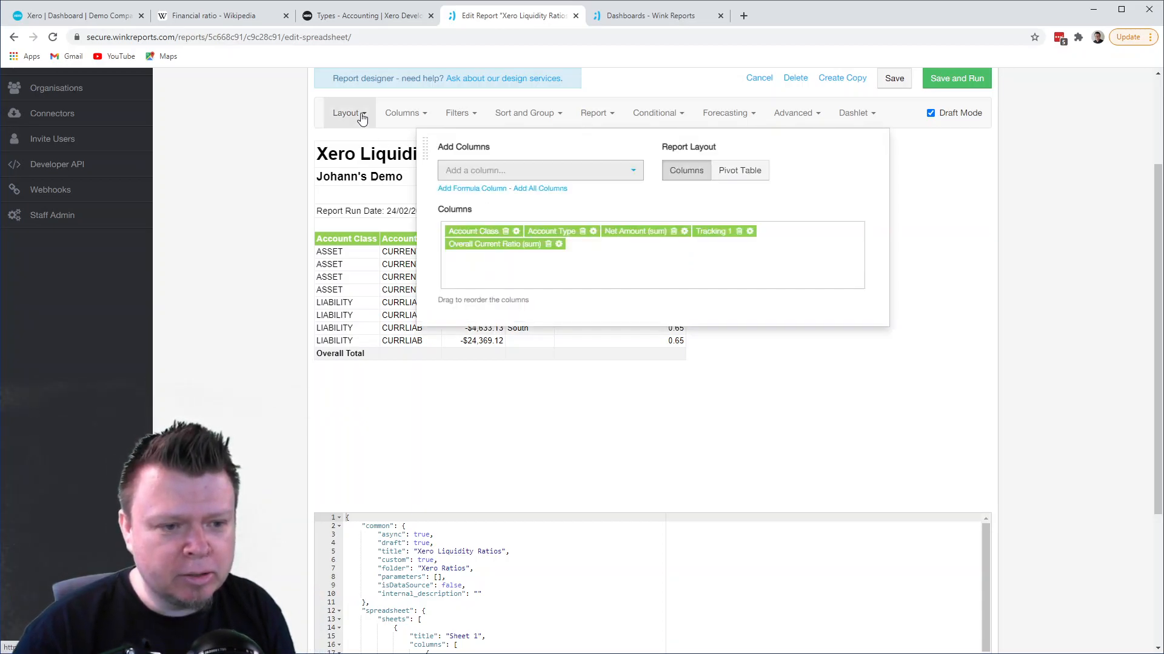
click(458, 189)
click(406, 116)
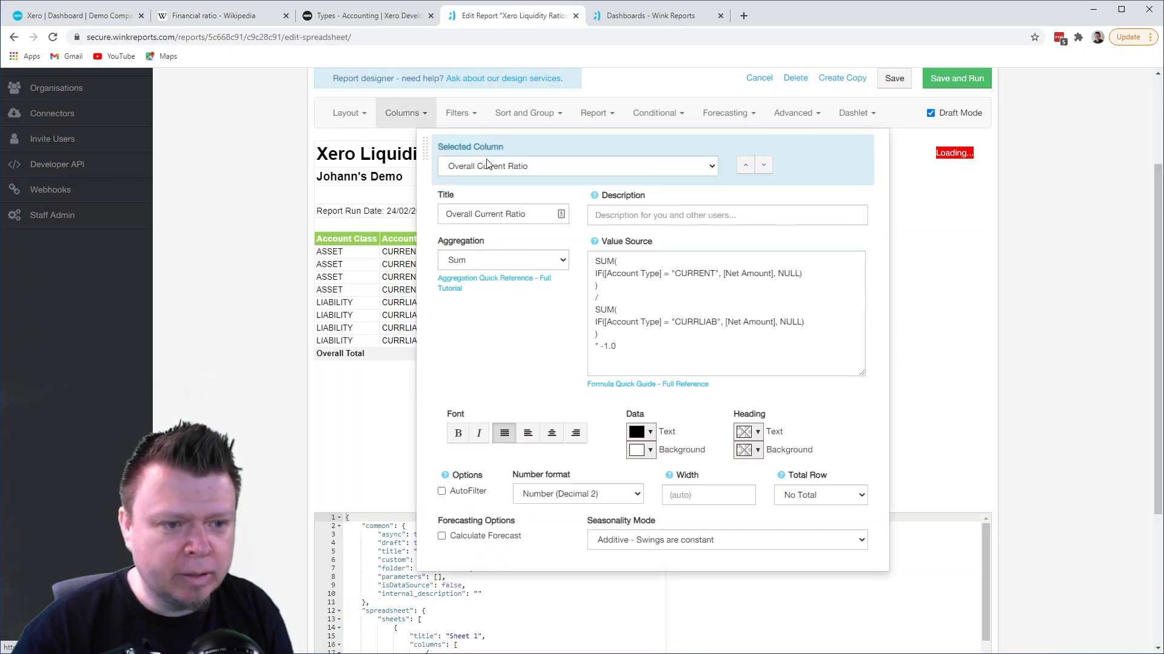
click(488, 166)
click(497, 237)
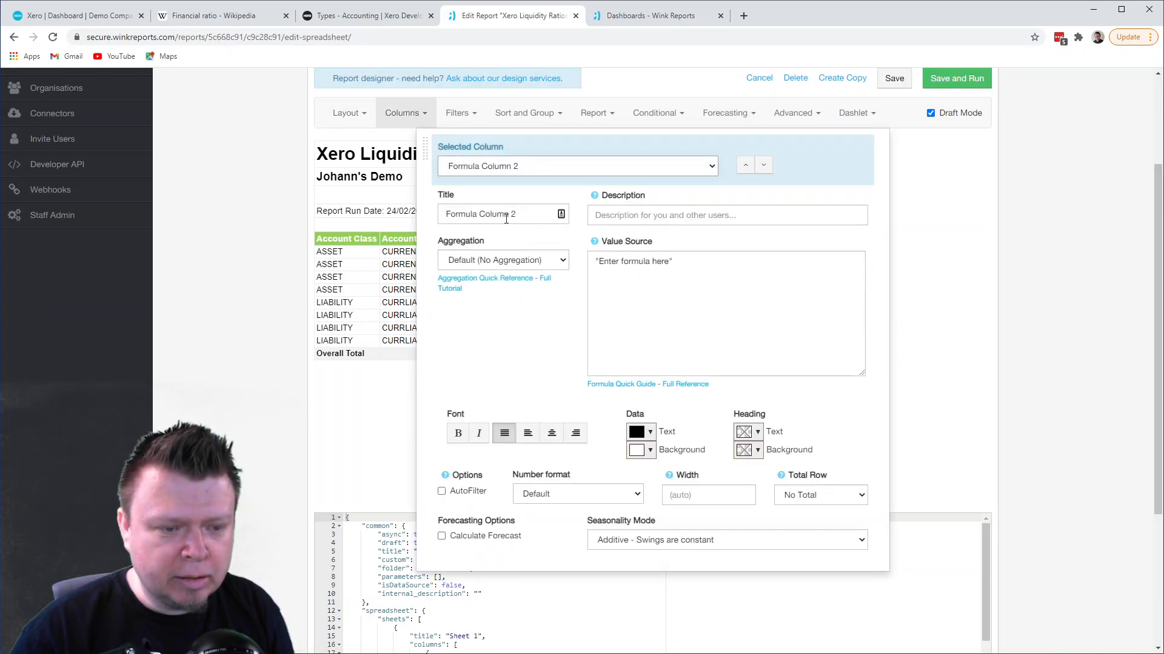
- Retitle the second formula column as "Eastside Current Ratio"
drag(515, 218, 446, 213)
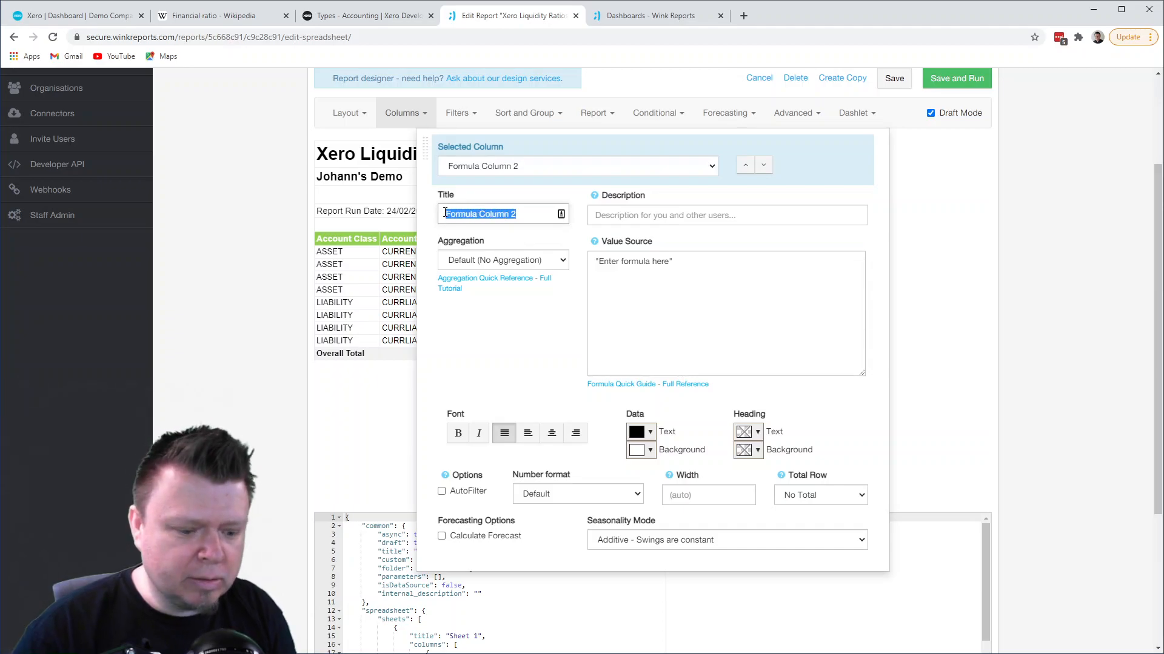
text(East Sid)
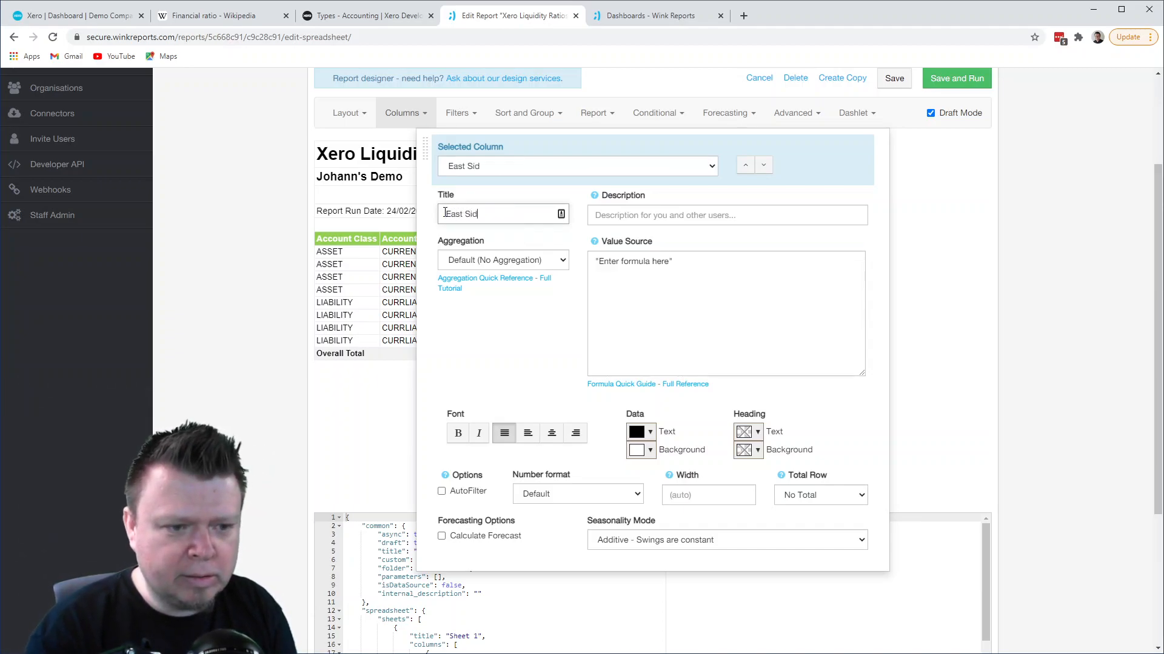
text(e )
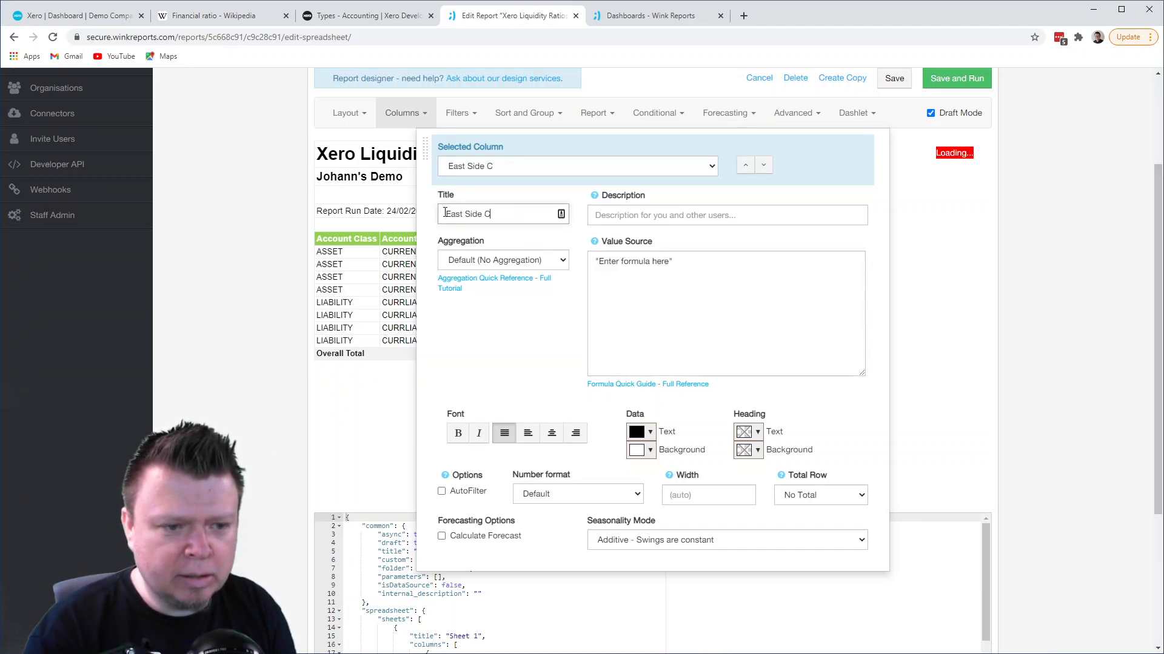
text(Current T)
key(BackSpace)
key(BackSpace)
text(Ratio)
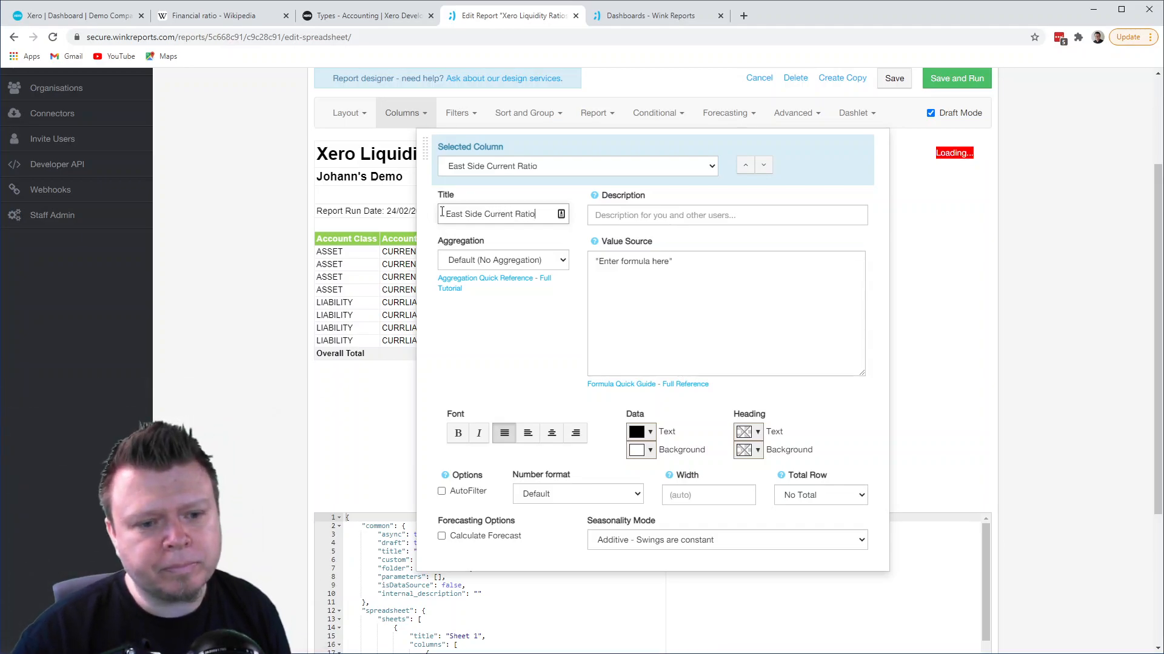
drag(464, 145, 571, 139)
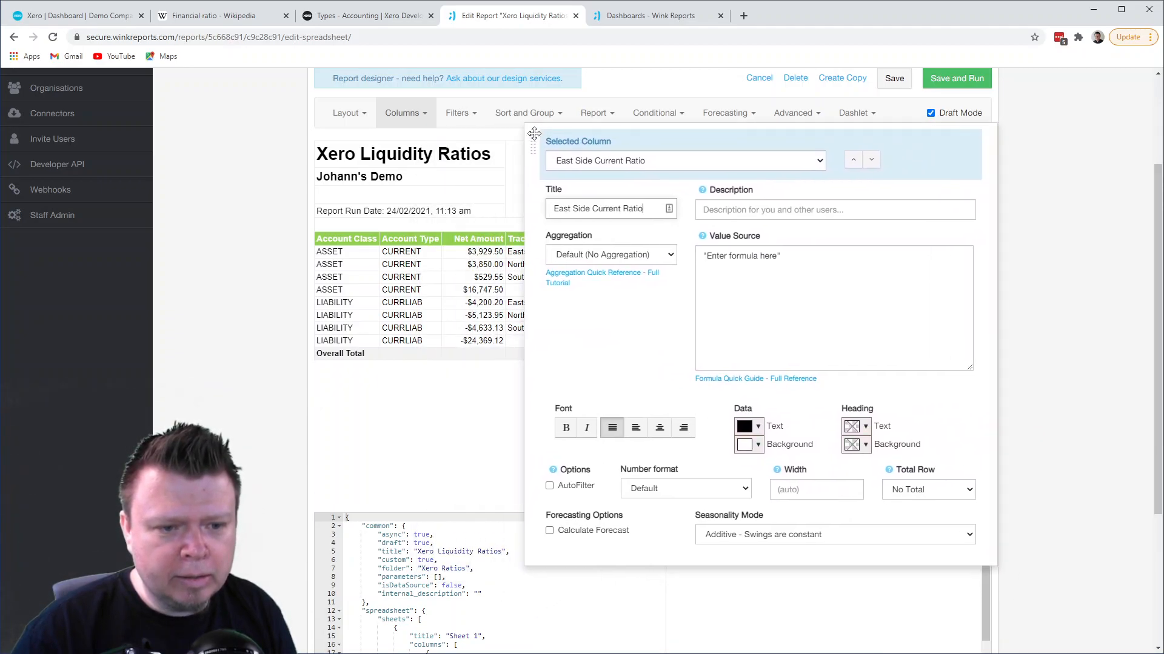
click(578, 209)
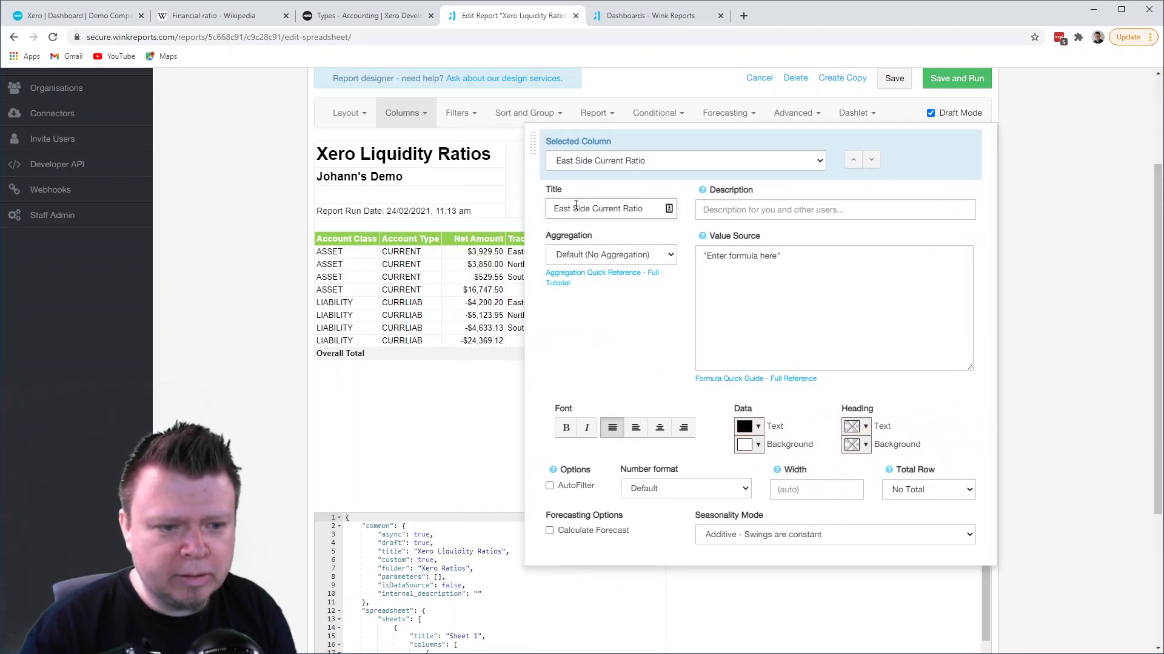
key(BackSpace)
key(BackSpace)
text(s)
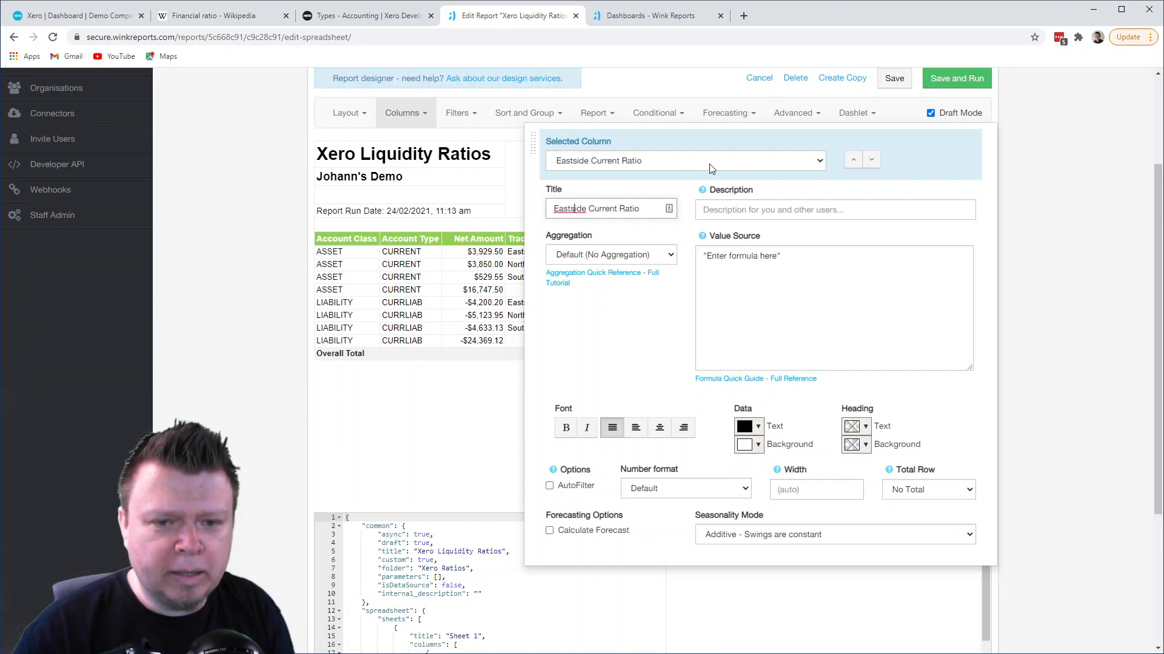
- Copy the Overall Current Ratio column's formula into the Eastside Current Ratio column's value source, replacing the placeholder text
click(851, 162)
drag(703, 255, 724, 341)
key(ctrl+c)
click(873, 164)
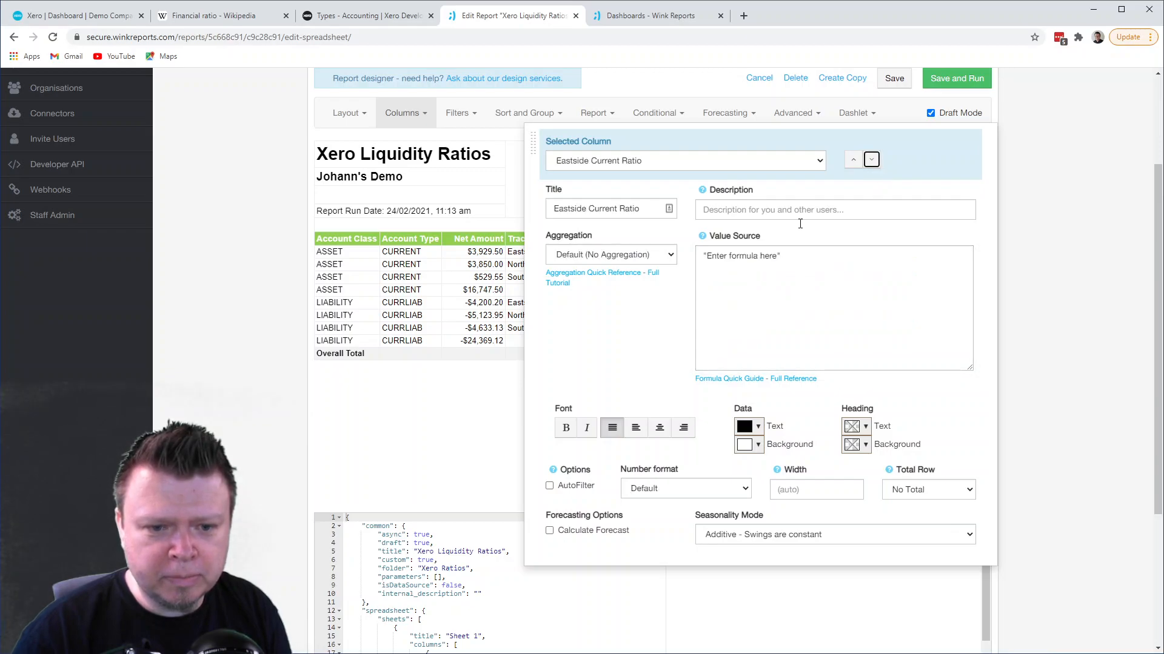
drag(707, 259, 796, 257)
key(ctrl+v)
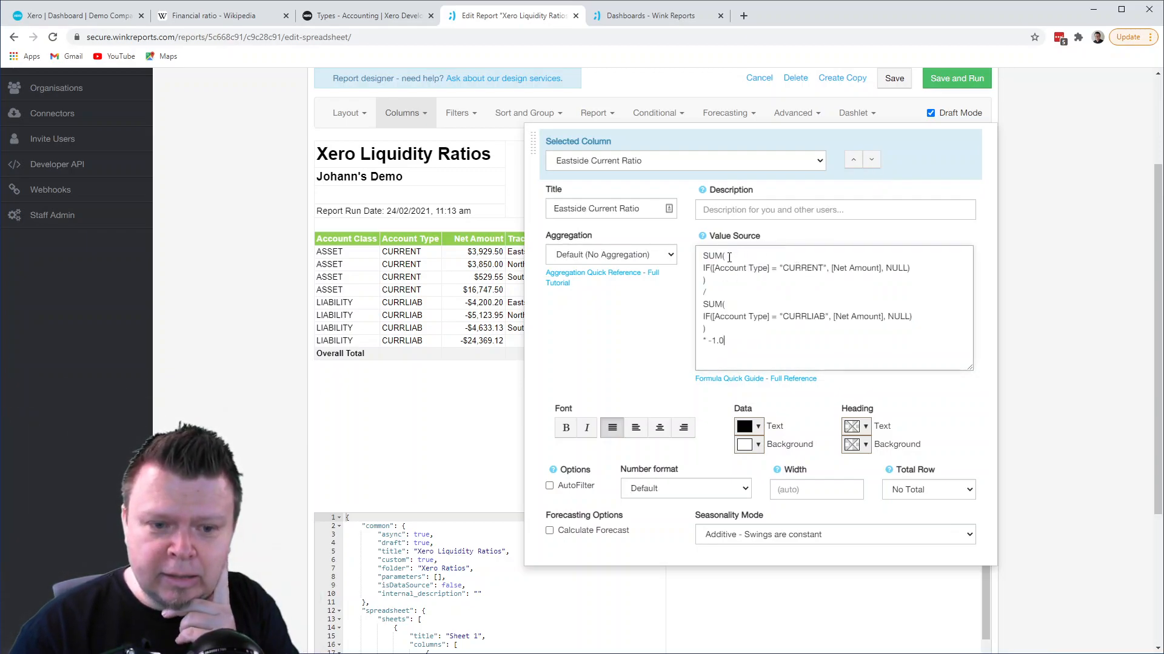
- Add the condition AND [Tracking 1] = "EastSide" after "CURRENT" in the Eastside Current Ratio formula's first IF
click(921, 270)
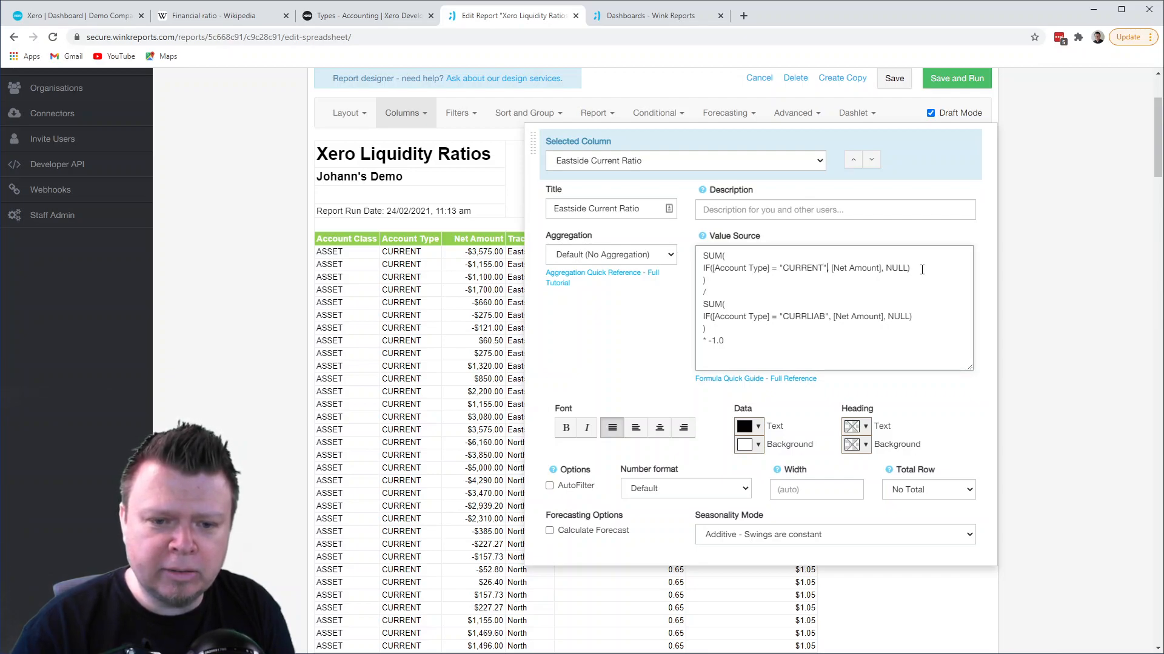
text(AND [)
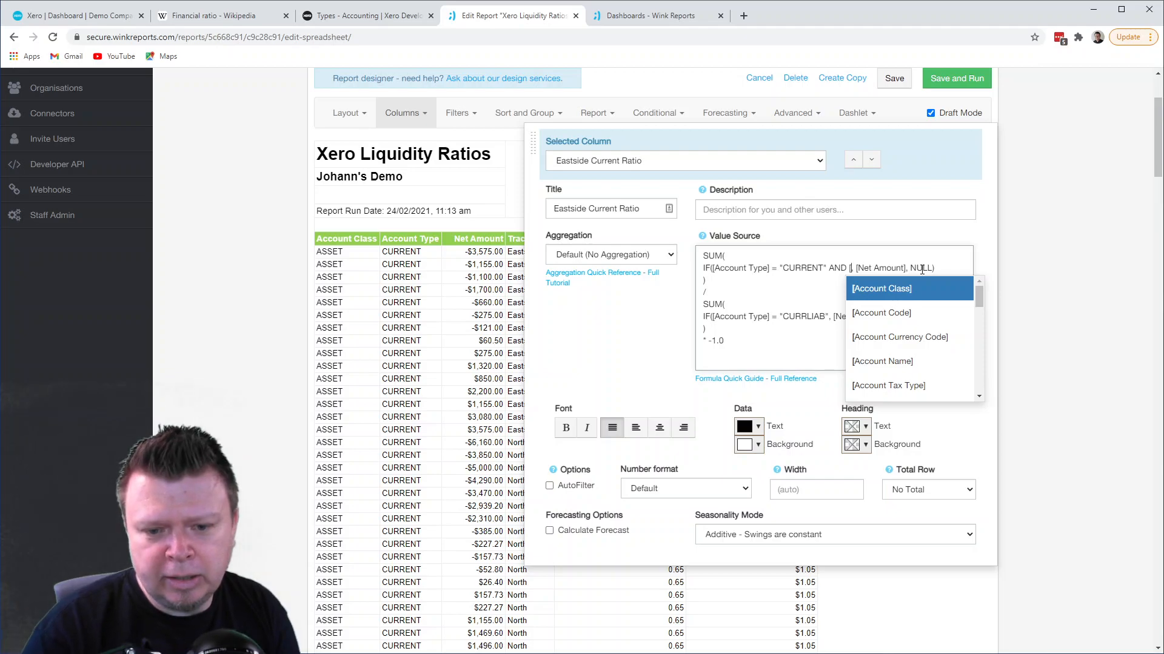
text(Tra)
key(Return)
text(= "EastSide")
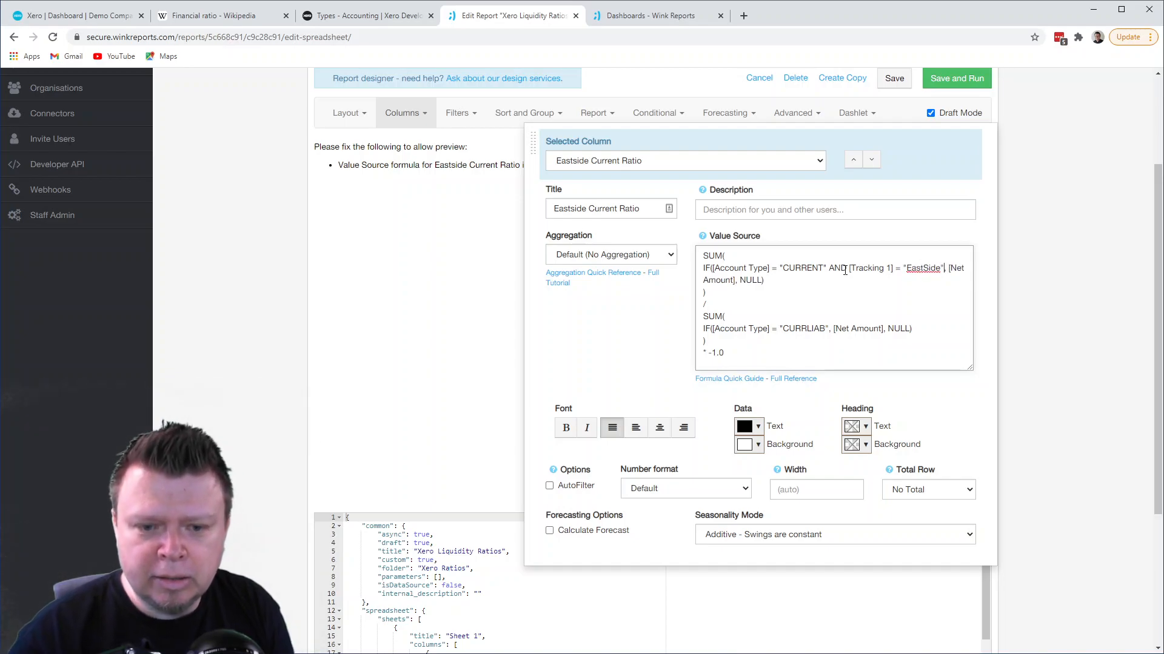
- Copy the AND [Tracking 1] = "EastSide" condition into the CURRLIAB IF of the formula and view the report preview
drag(828, 267, 939, 266)
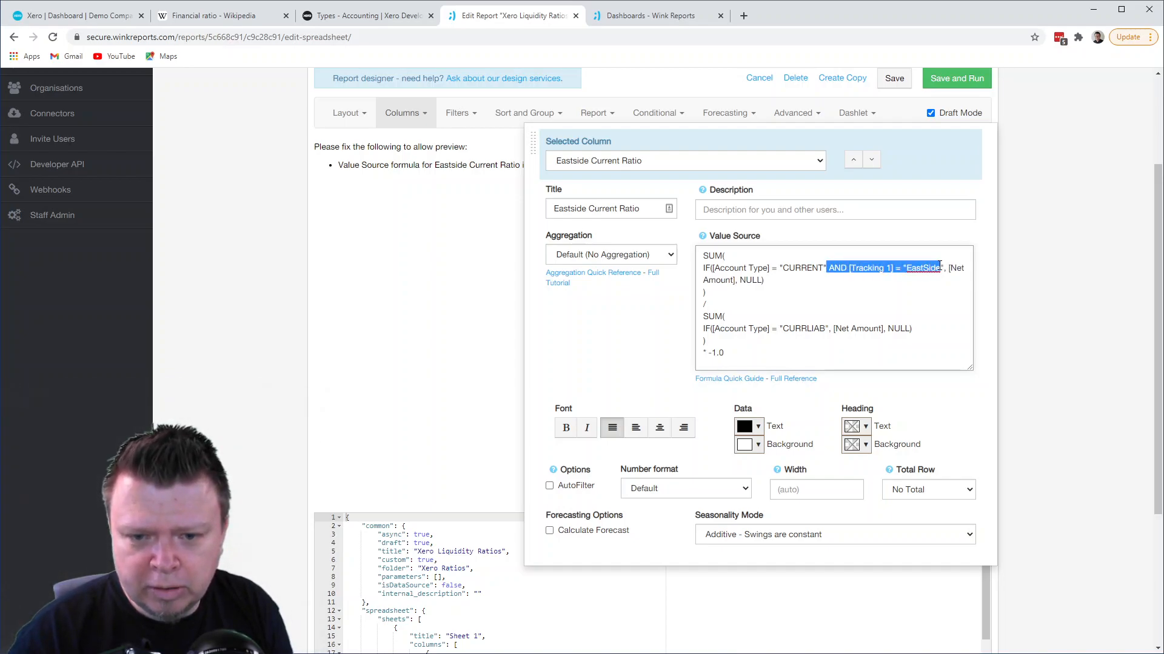
click(829, 329)
text(AND [Tracking 1] = "EastSide")
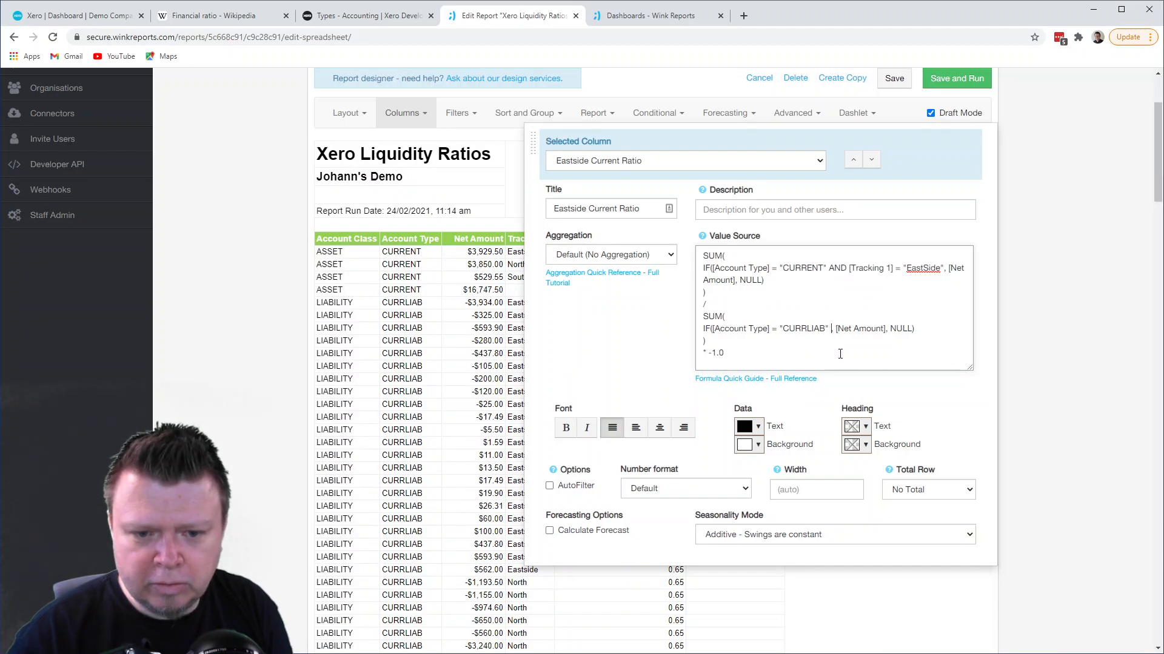
key(BackSpace)
click(466, 337)
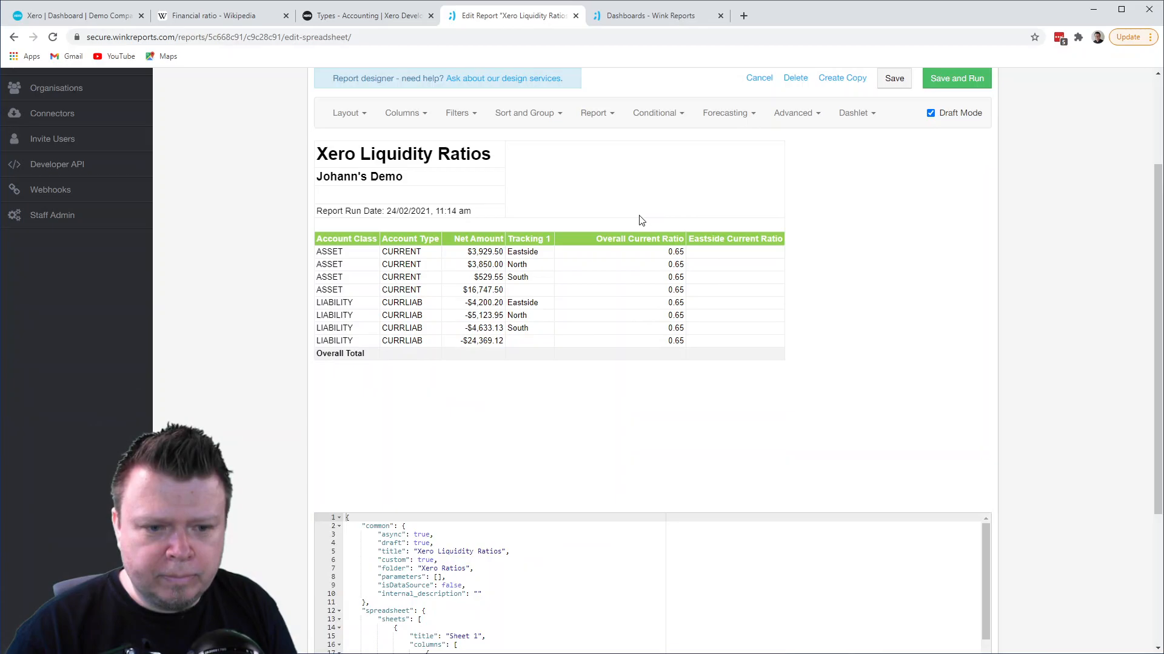
- Set the Eastside Current Ratio column's number format to Number (Decimal 2) and uncover its preview values
click(410, 120)
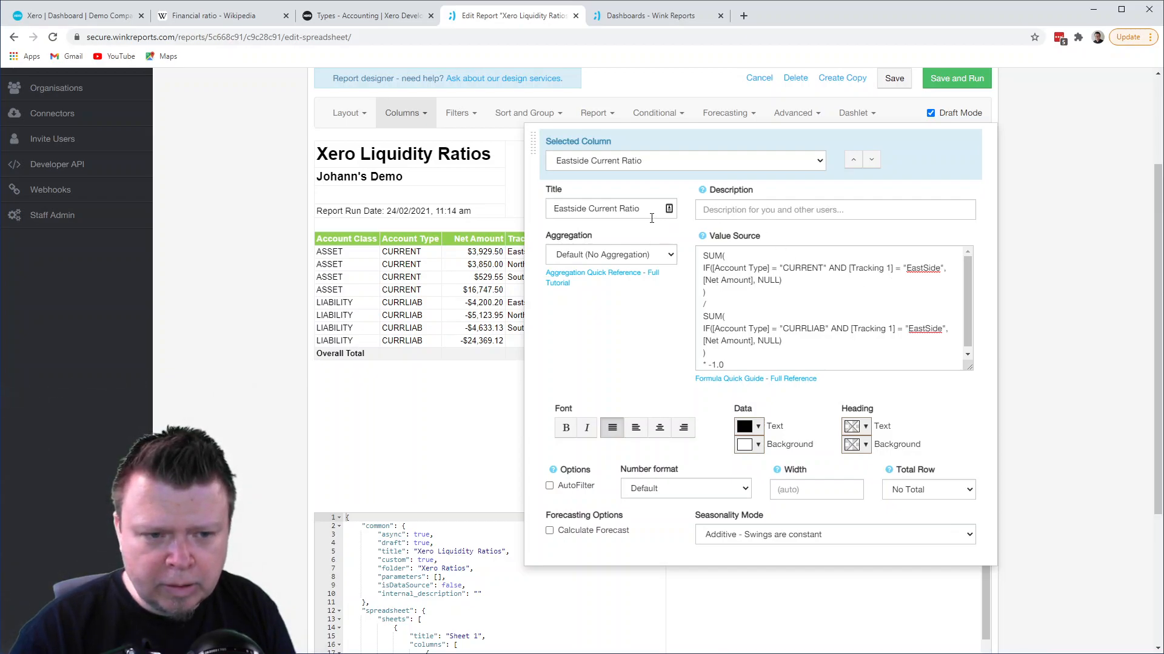
scroll(770, 312, down, 1)
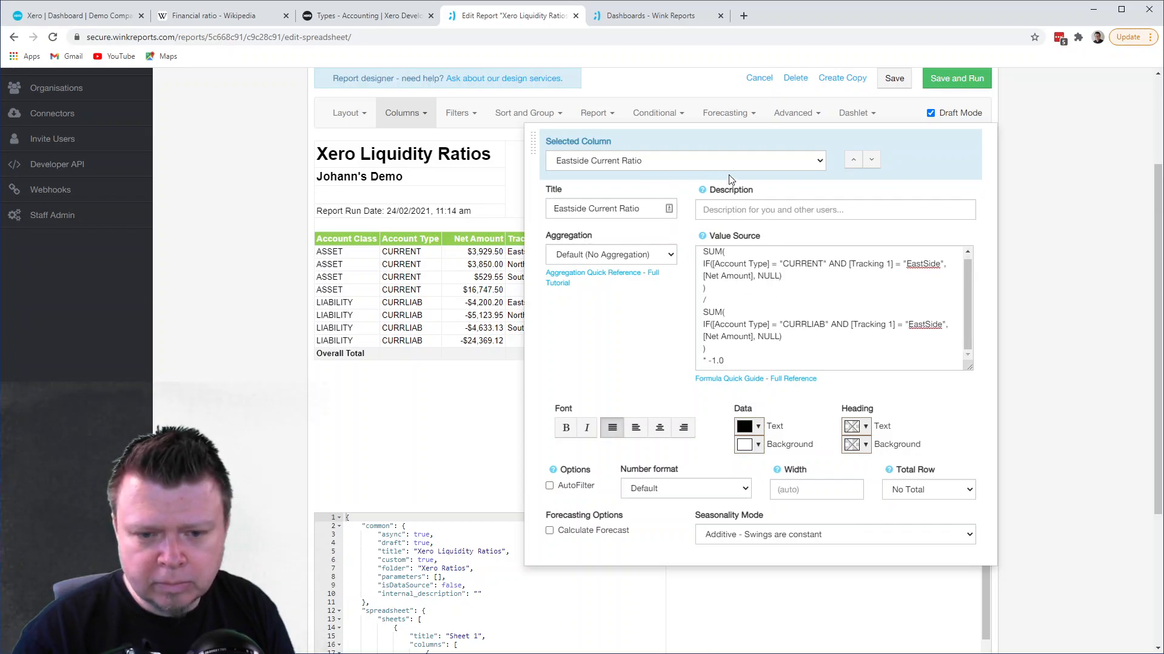
click(668, 491)
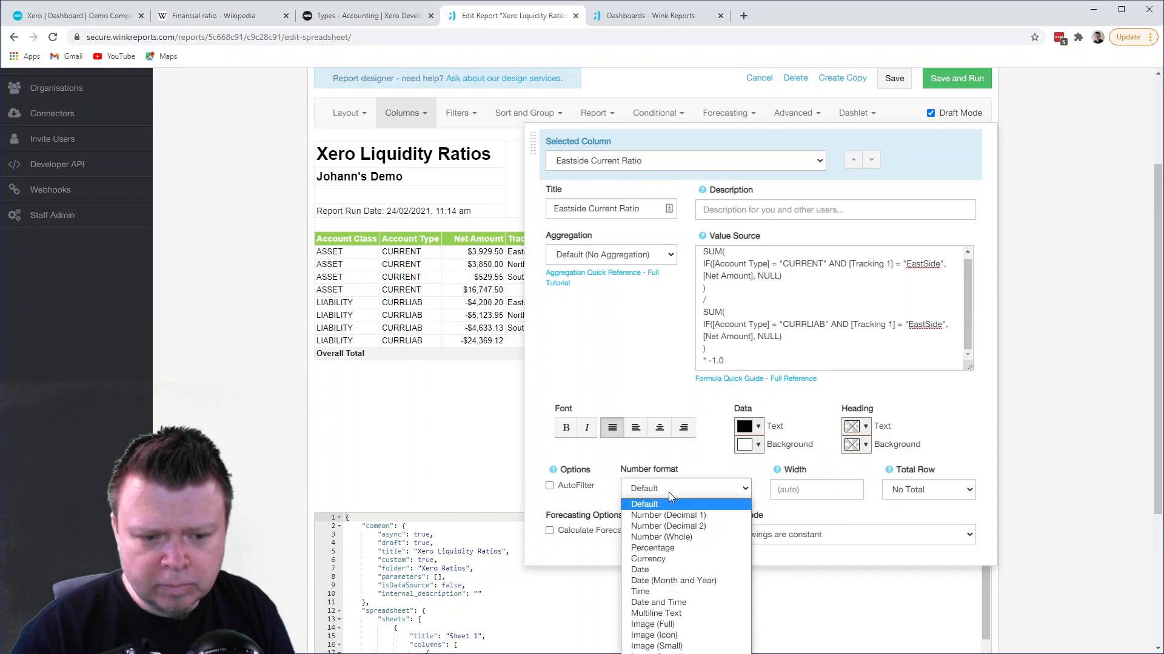
click(668, 526)
drag(534, 143, 135, 115)
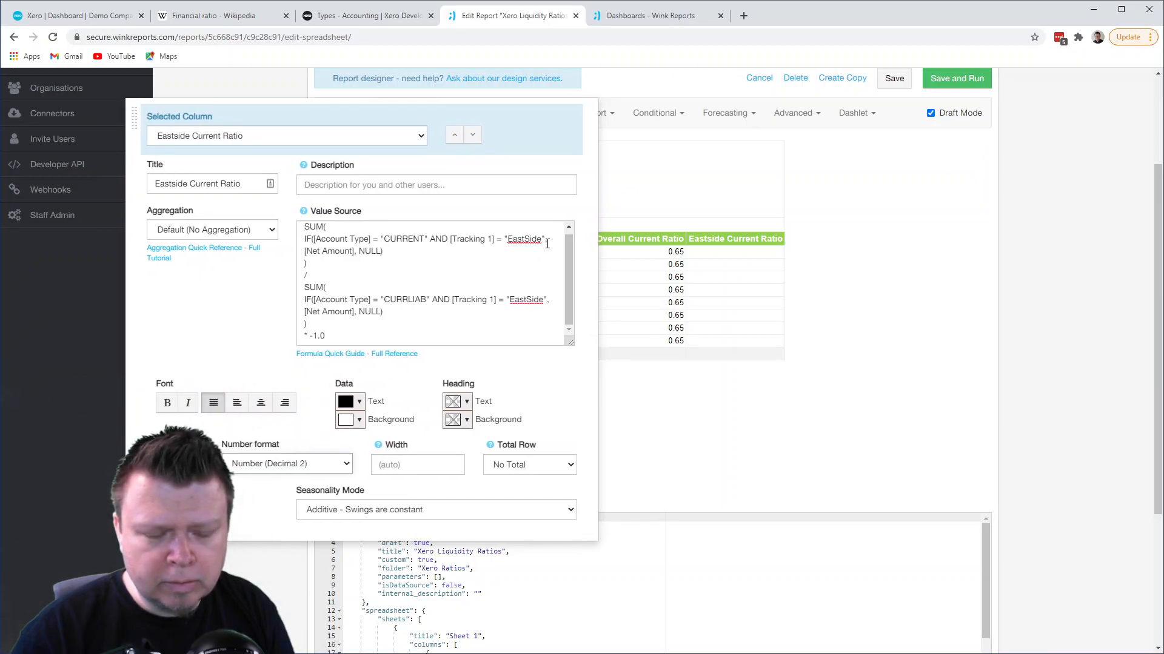
- Correct the tracking value to "Eastside" in both IF conditions of the Eastside Current Ratio formula
drag(133, 109, 580, 126)
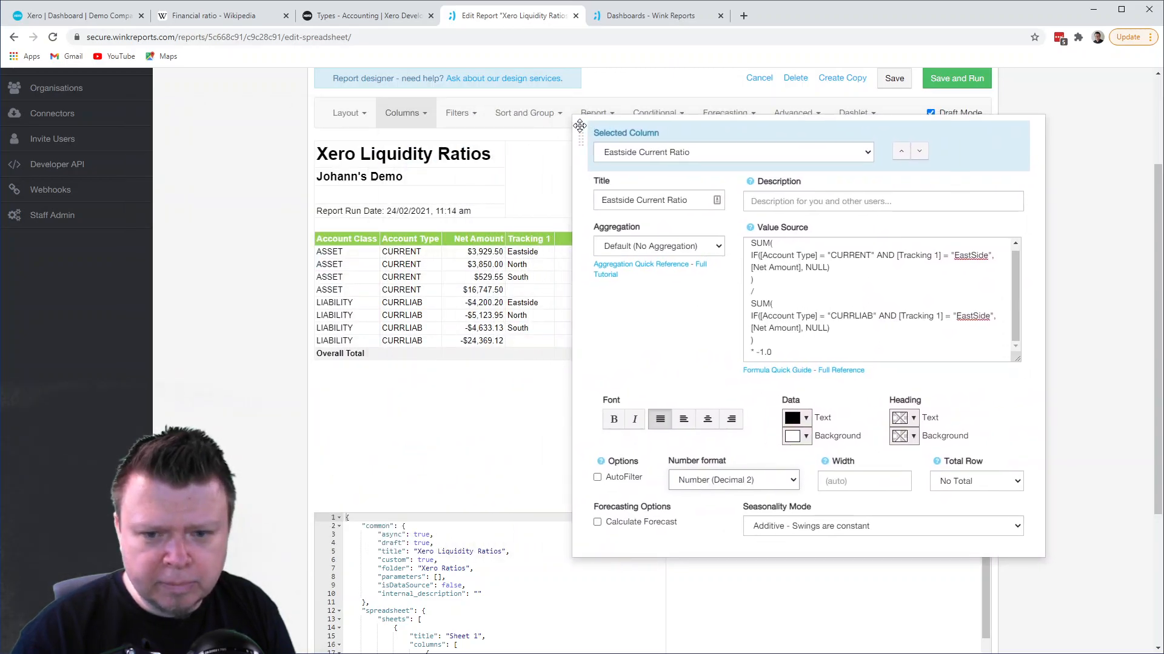
click(974, 256)
key(BackSpace)
text(s)
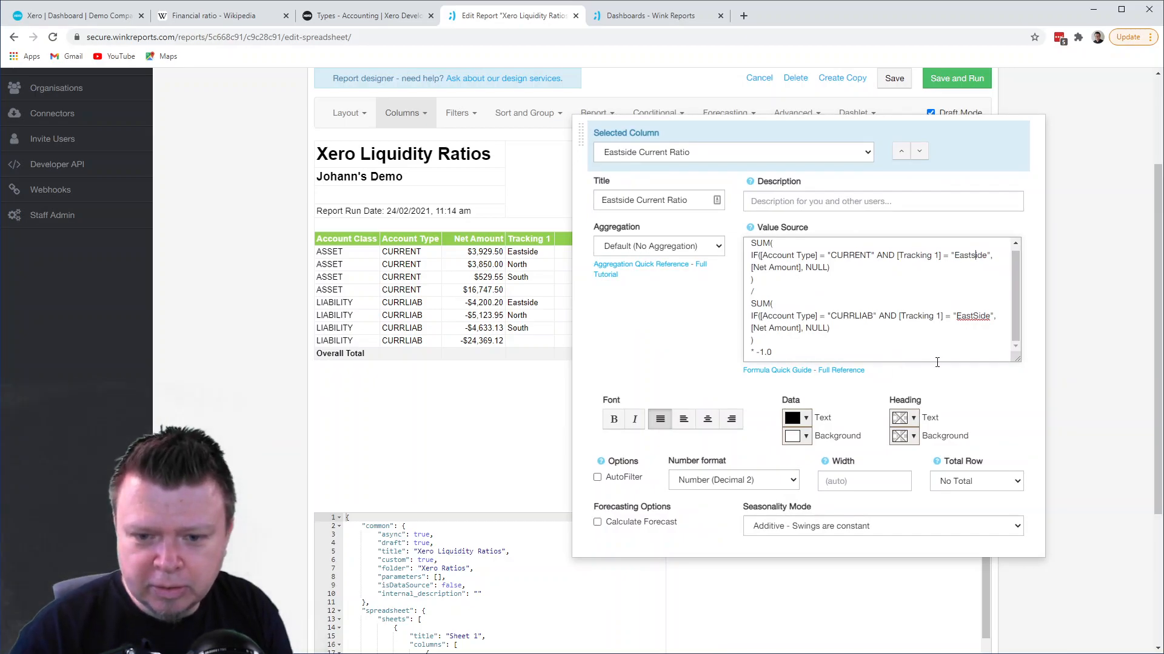
key(BackSpace)
text(s)
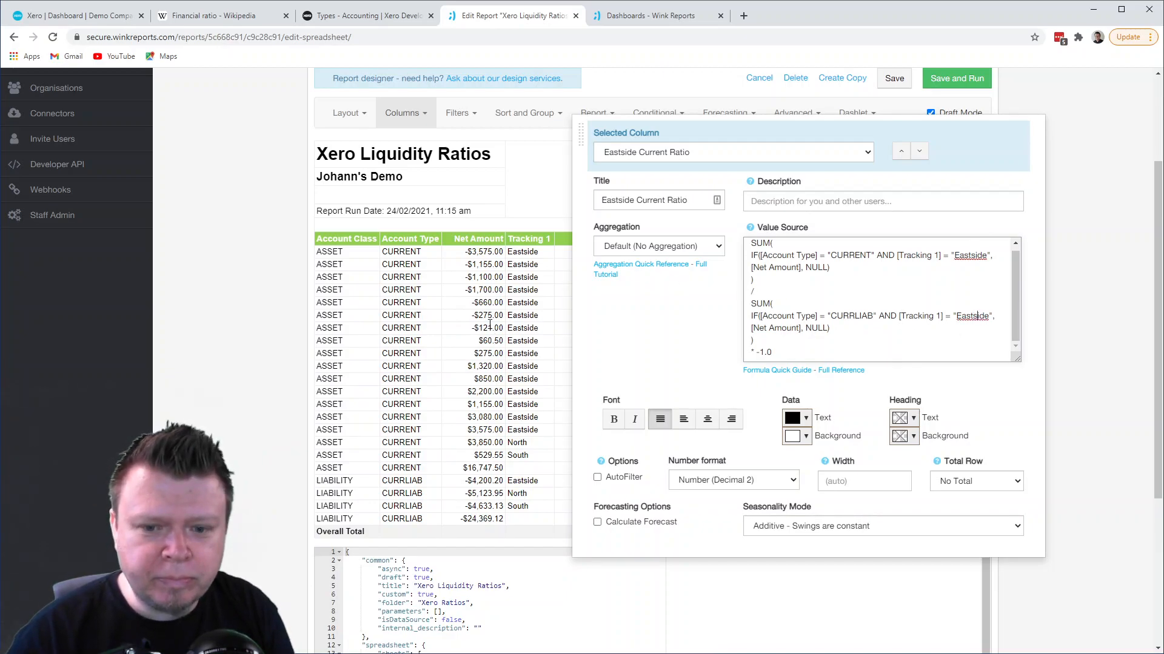
- Set the Eastside Current Ratio column's aggregation to Sum and view the report preview
click(691, 249)
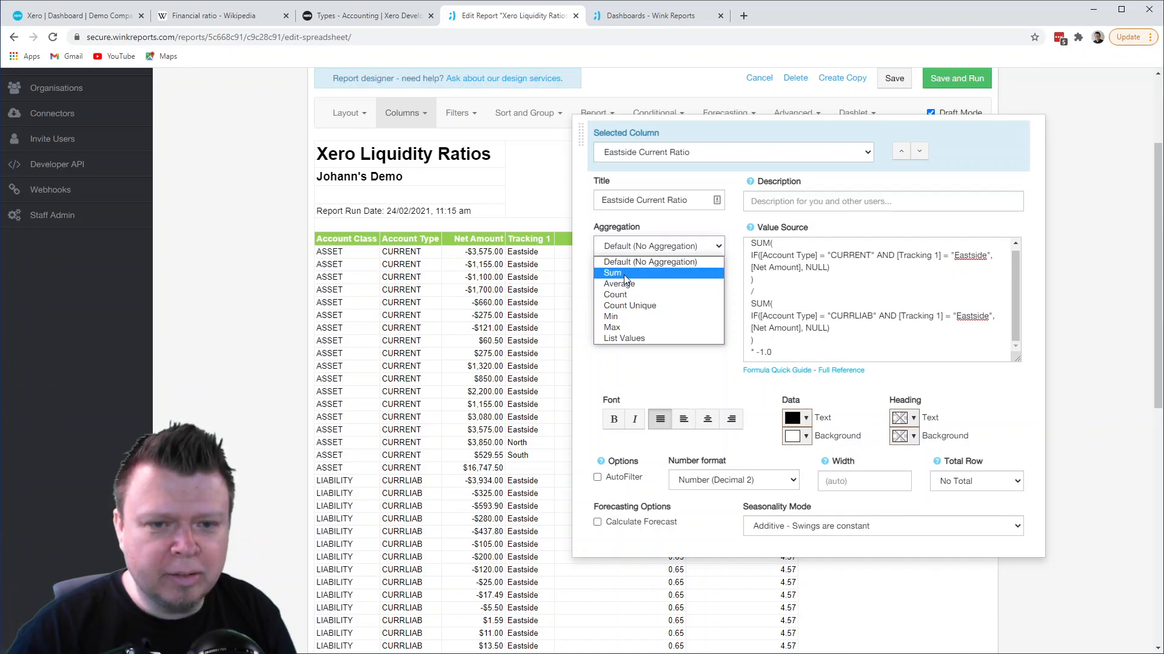
click(623, 274)
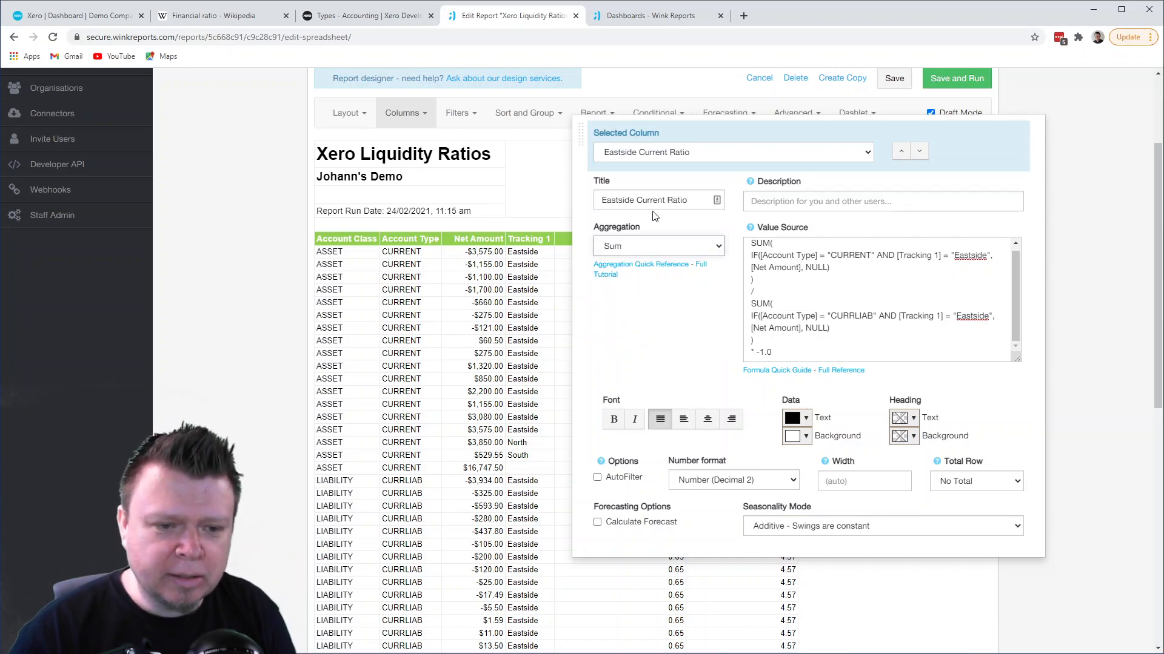
click(527, 315)
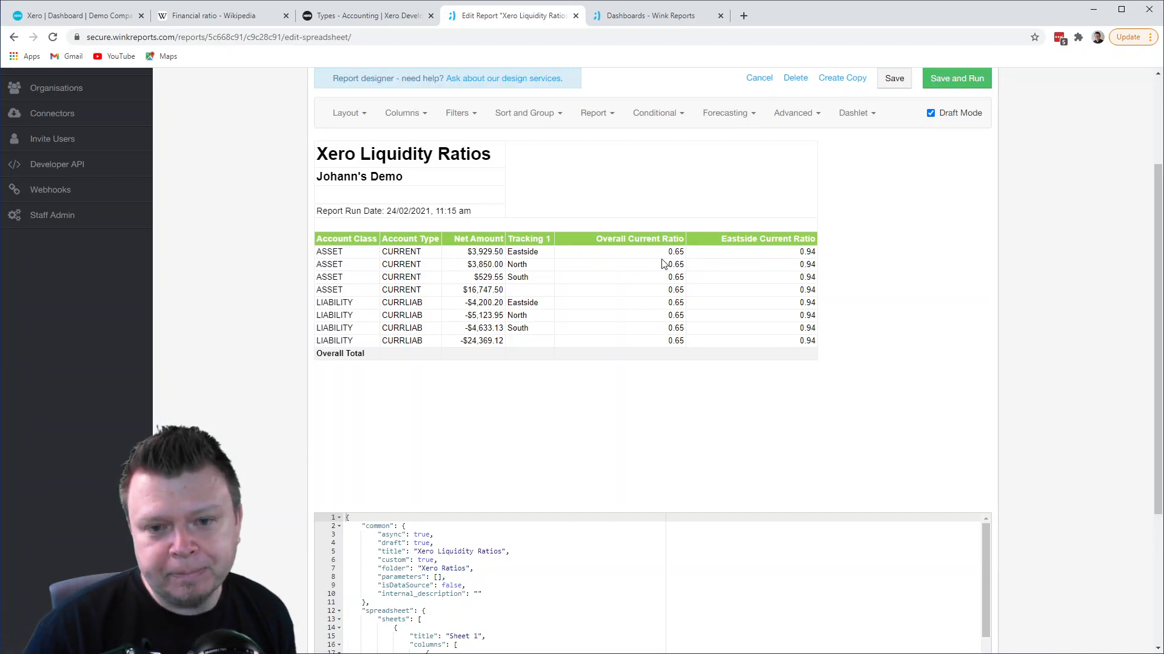
- Turn off draft mode, save the report, and review the two current ratio columns in the preview
scroll(906, 203, up, 1)
click(930, 174)
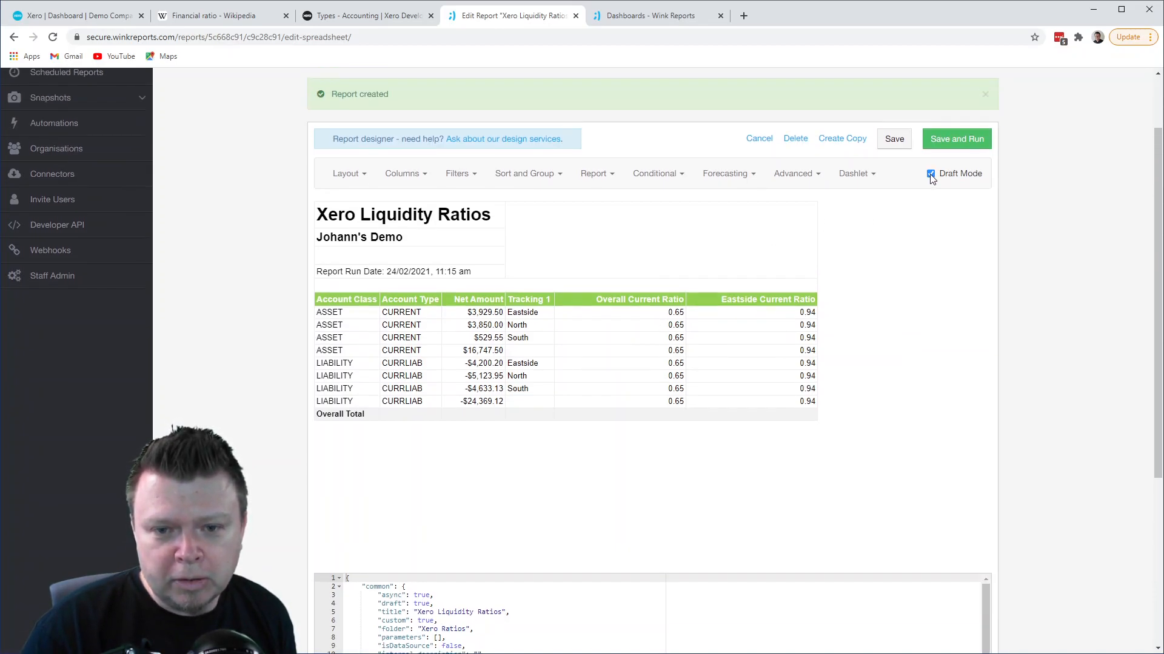
click(893, 139)
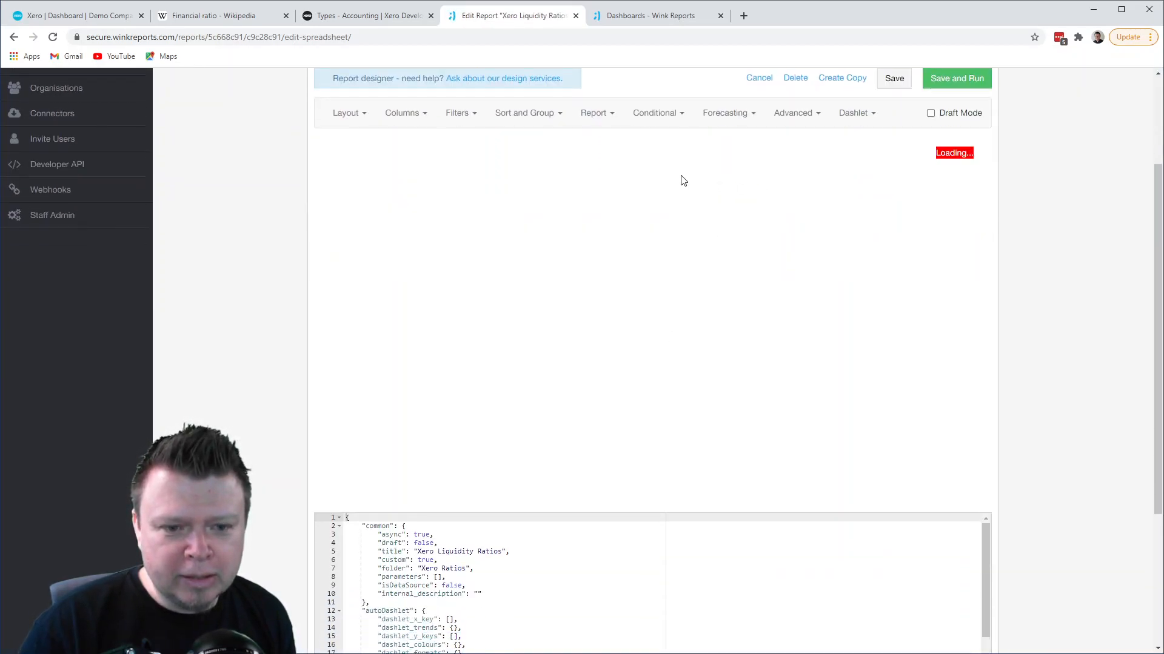
drag(608, 240, 728, 254)
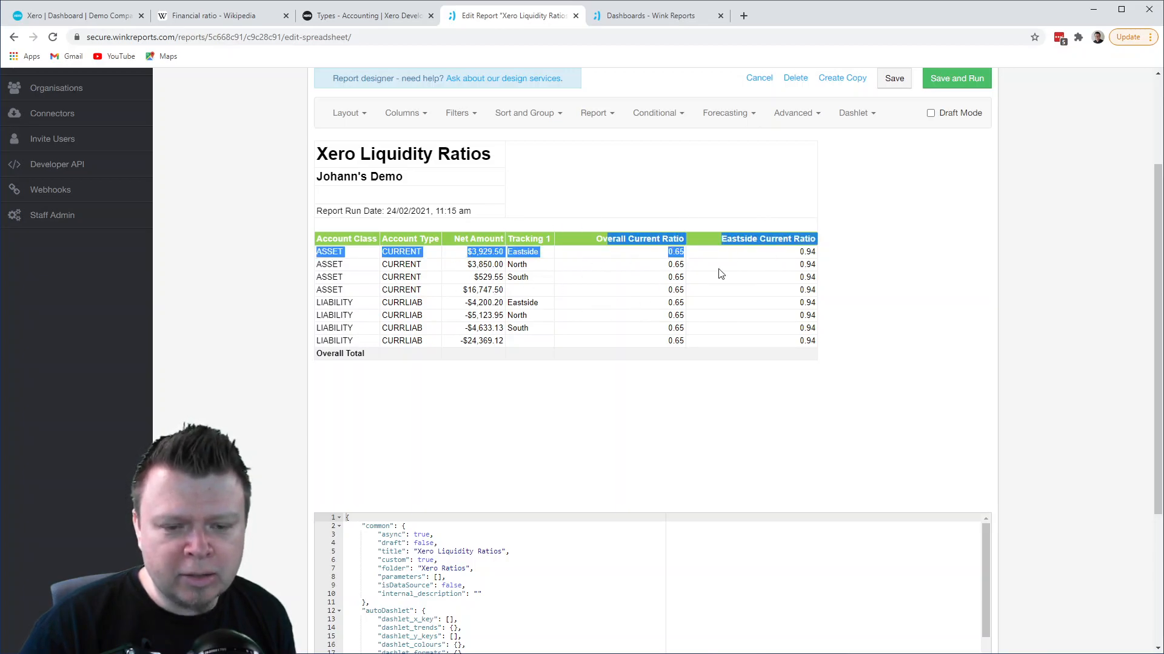
click(836, 216)
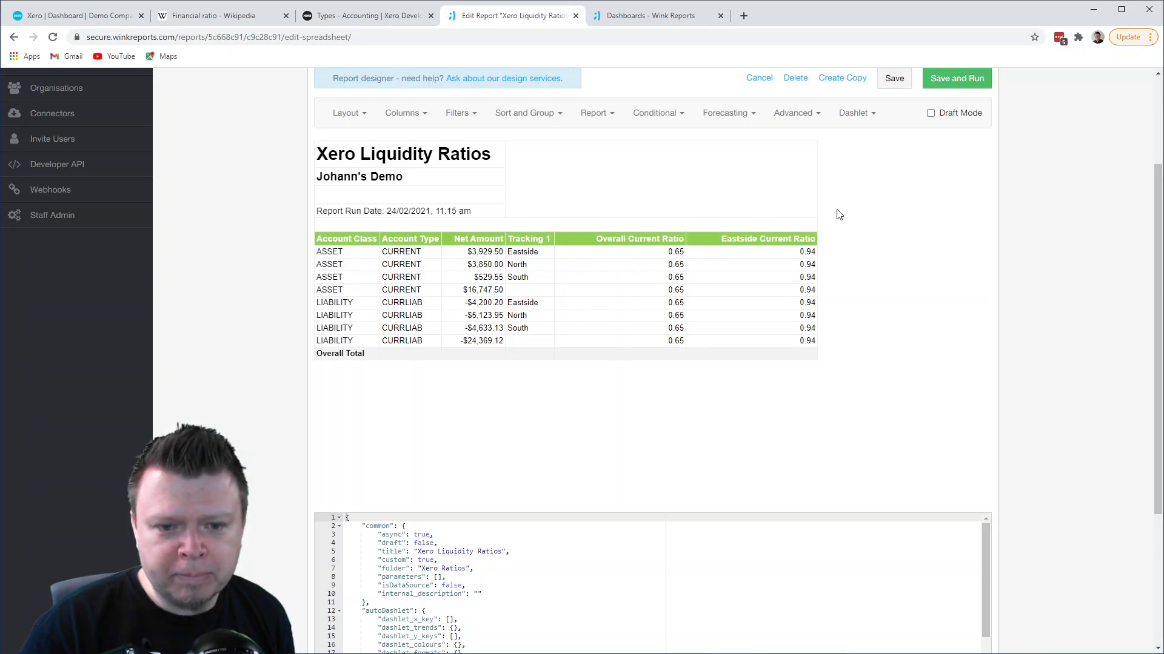
- Set the report's dashlet type to Single KPI Values with Overall Current Ratio and Eastside Current Ratio as value columns
click(861, 117)
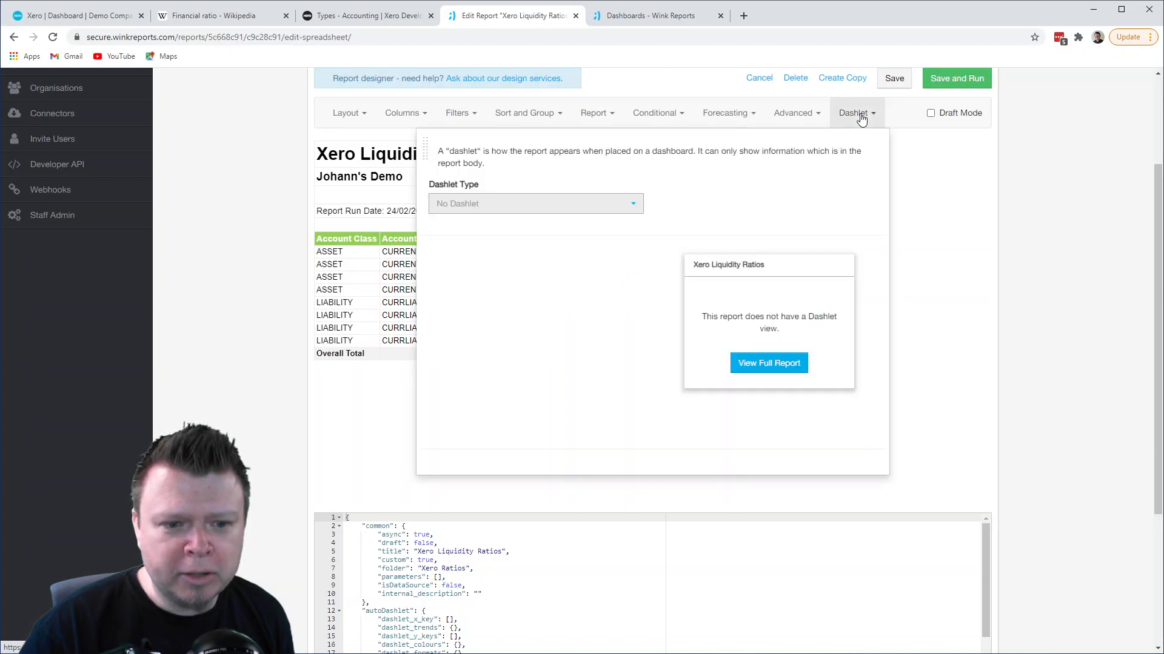
click(623, 211)
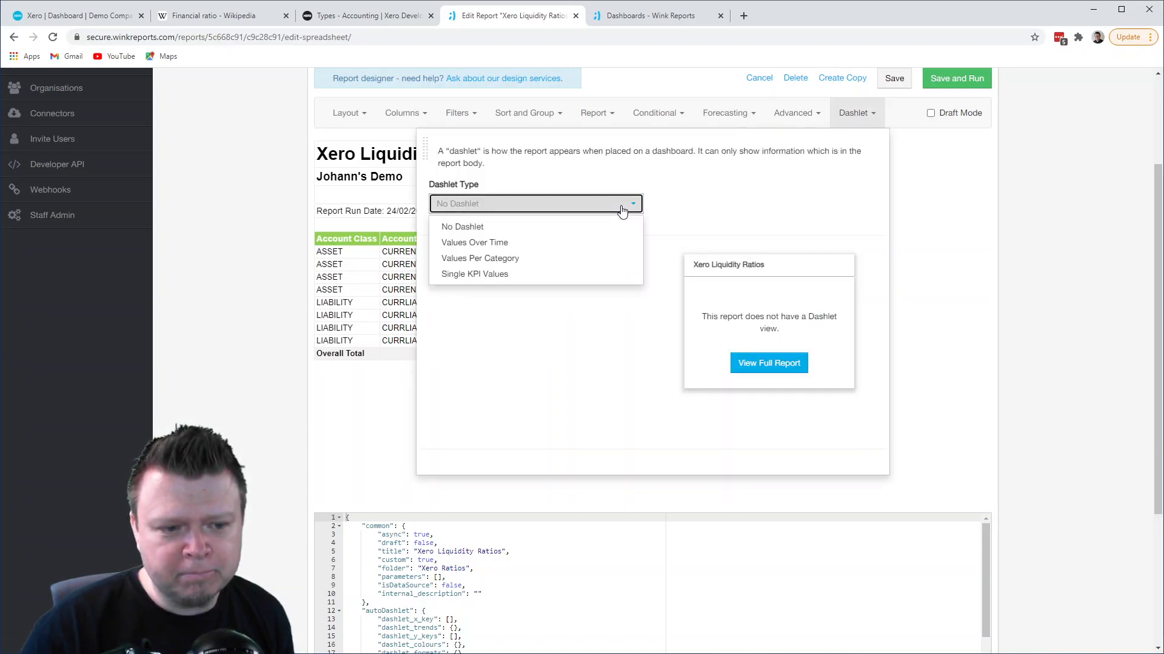
click(490, 275)
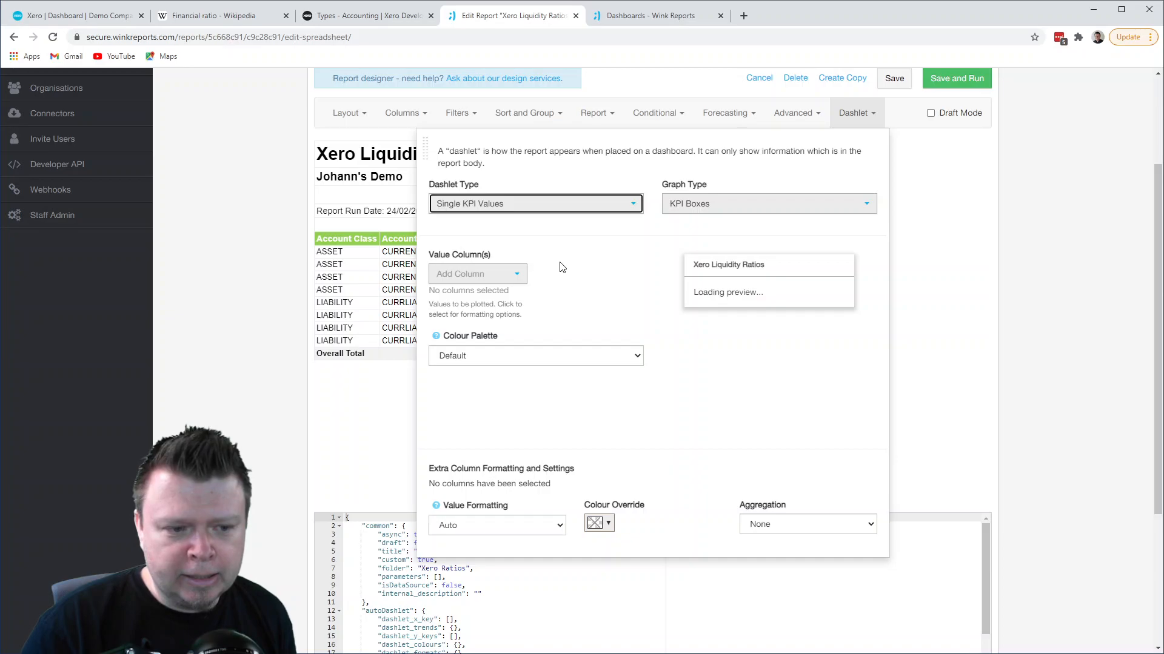
click(510, 274)
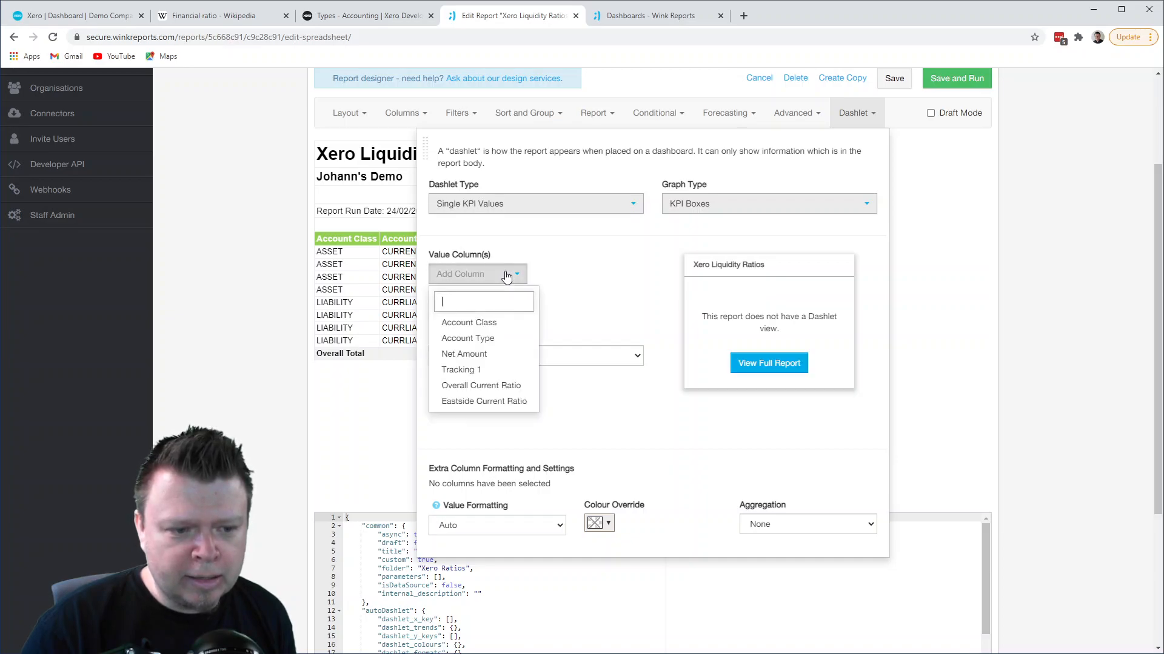
click(499, 385)
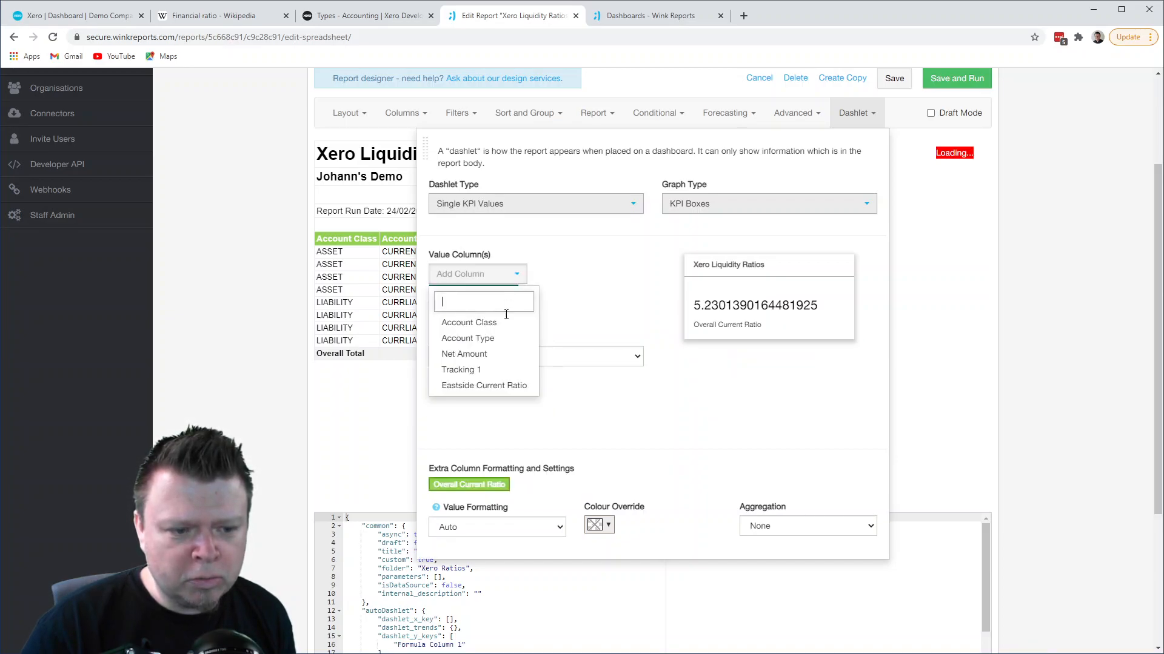
click(500, 386)
scroll(659, 412, down, 1)
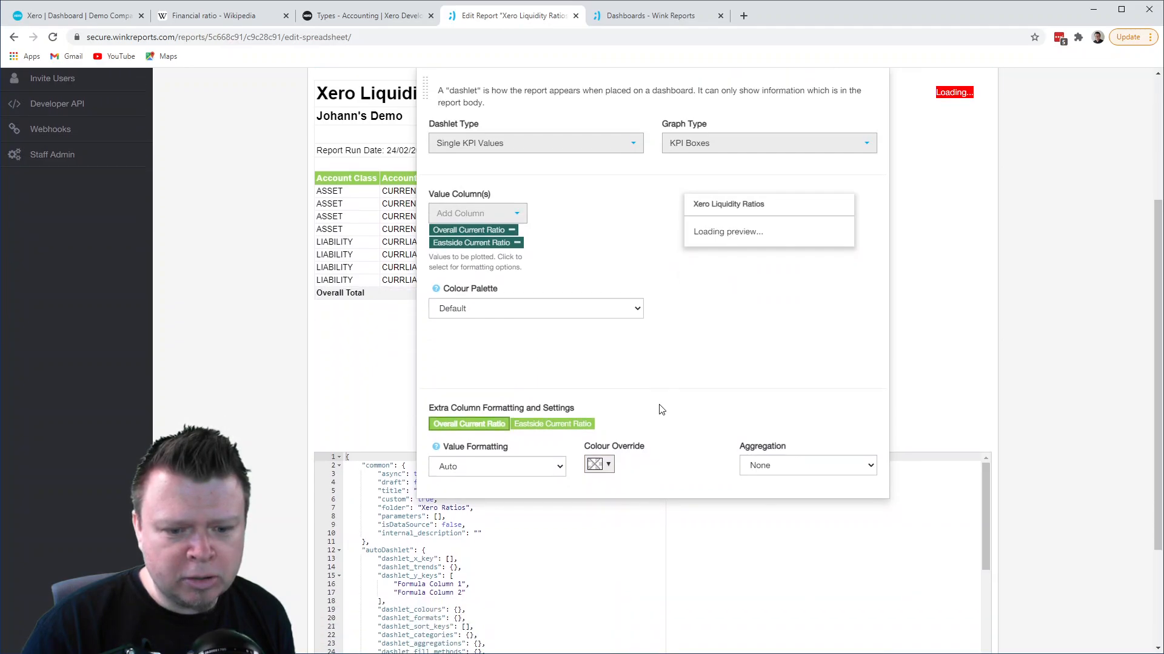
- Set the dashlet aggregation to Average for both the Overall Current Ratio and Eastside Current Ratio values
click(783, 468)
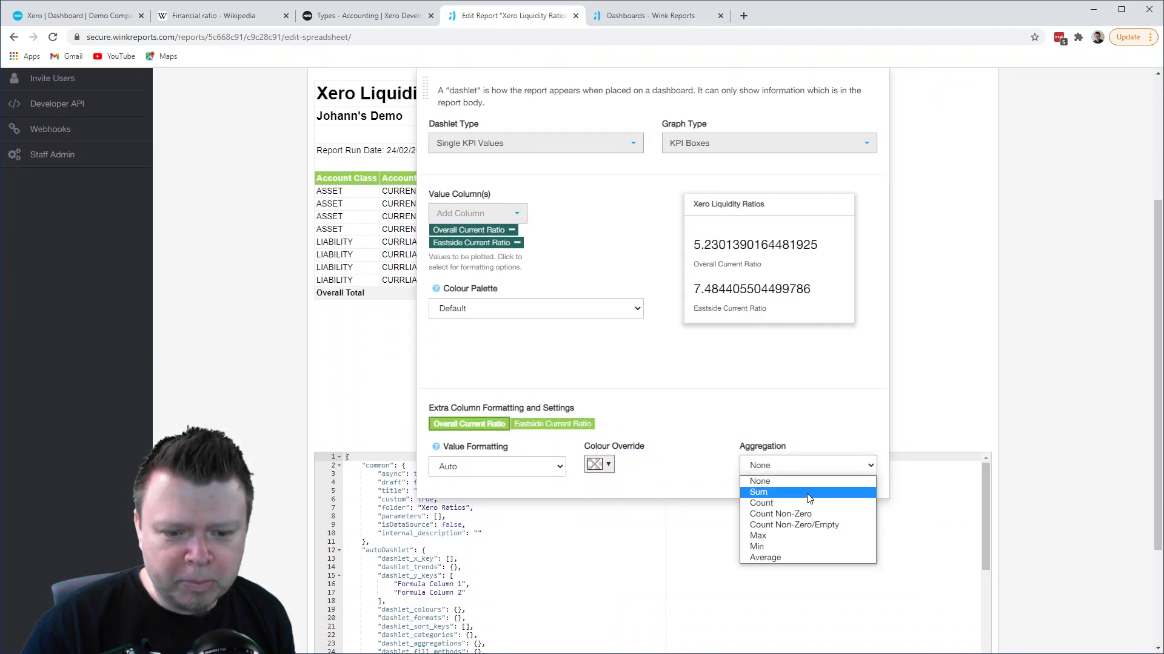
click(784, 556)
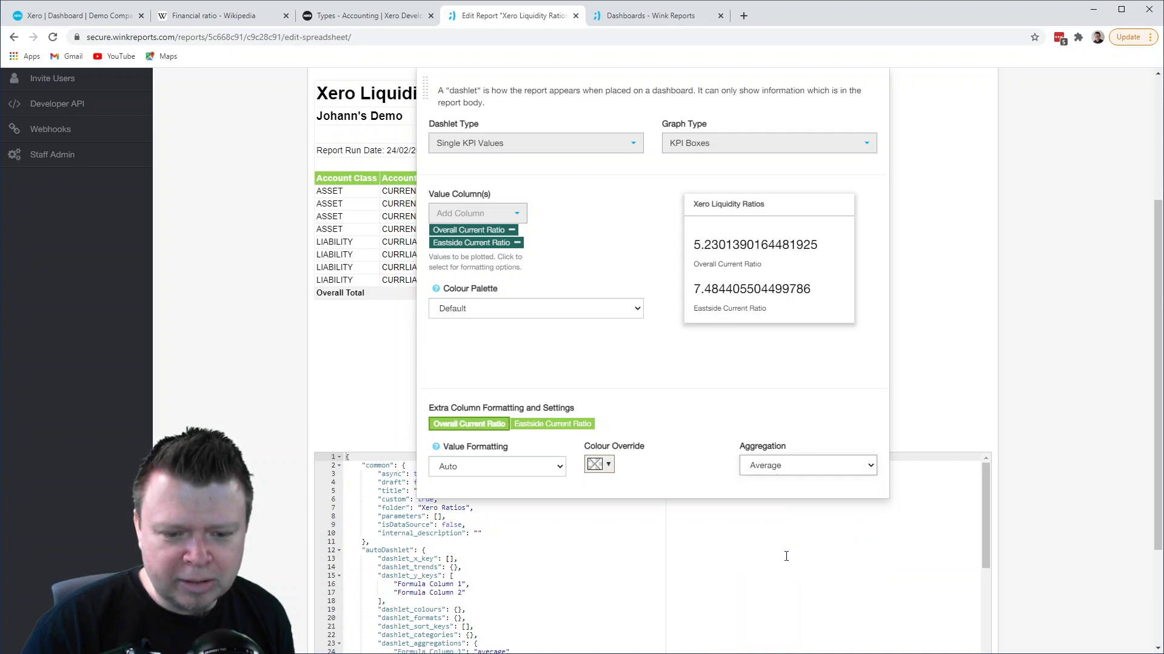
click(539, 424)
click(781, 467)
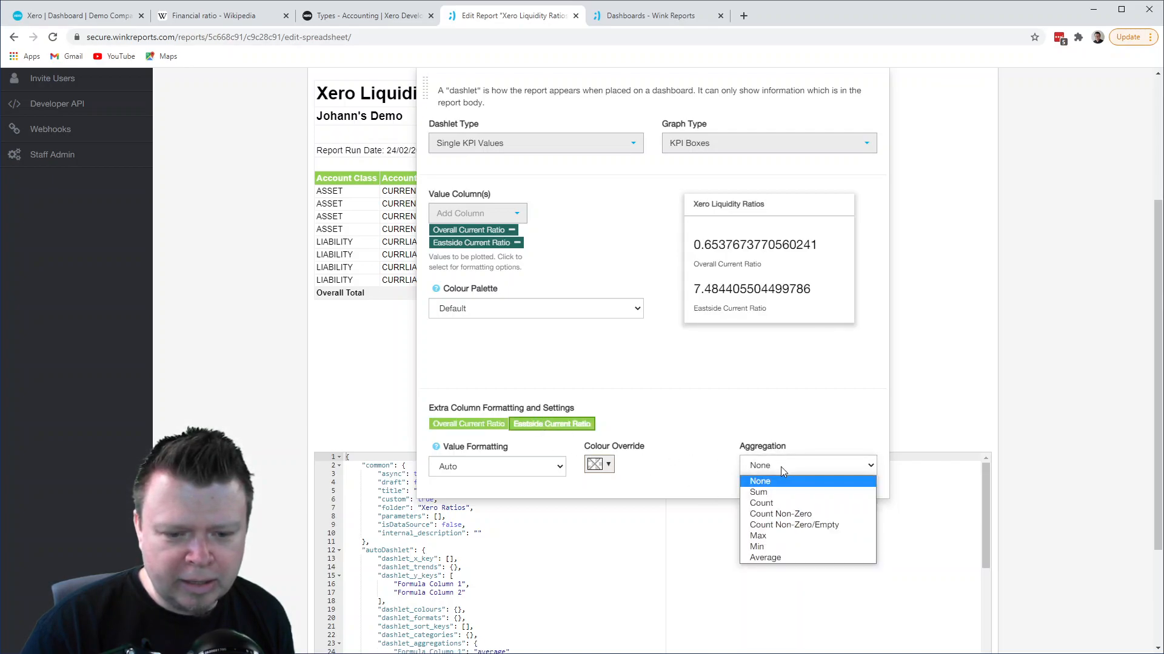
click(777, 555)
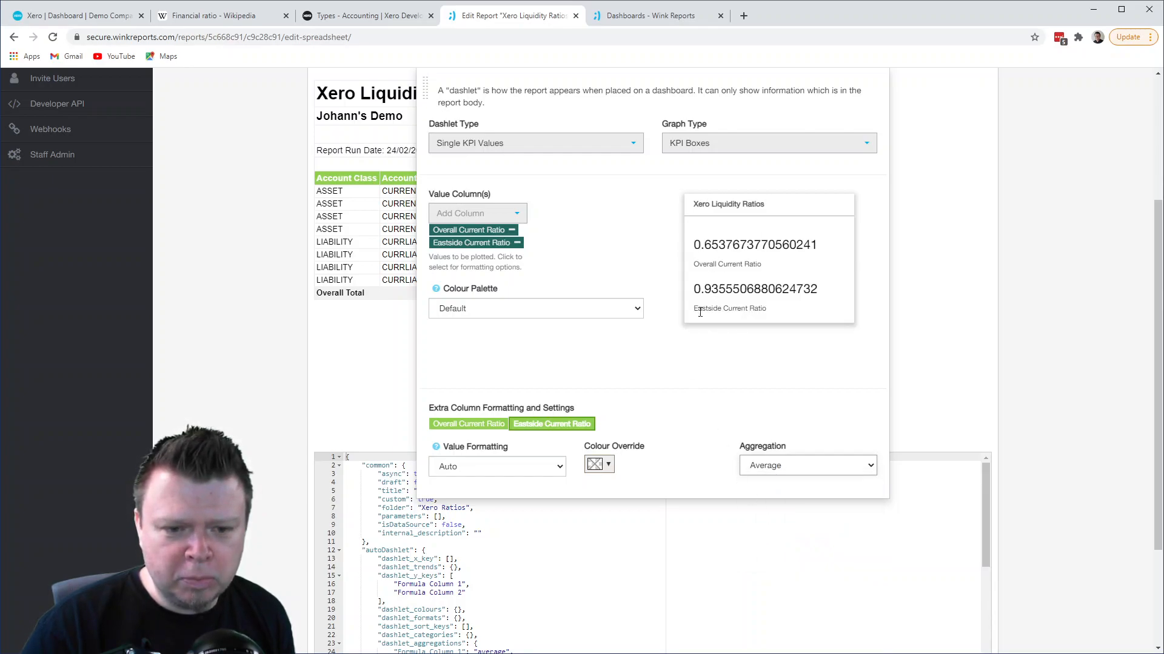
- Set the dashlet value formatting to Decimal for both the Overall Current Ratio and Eastside Current Ratio
click(487, 425)
click(483, 465)
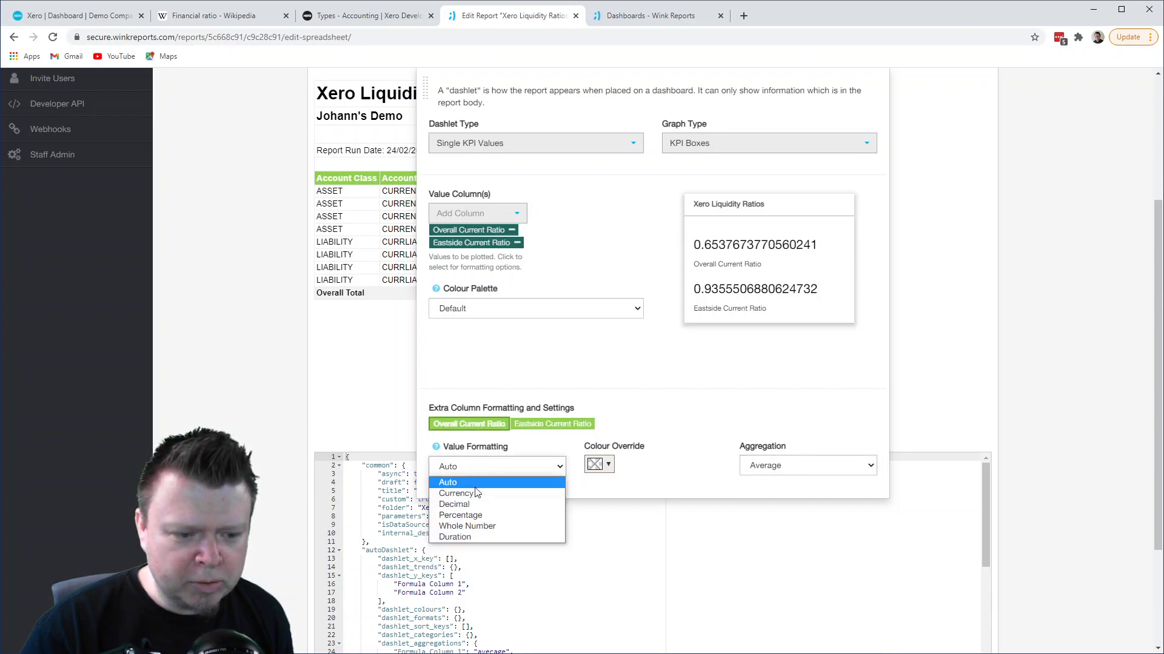
click(472, 504)
click(570, 425)
click(519, 467)
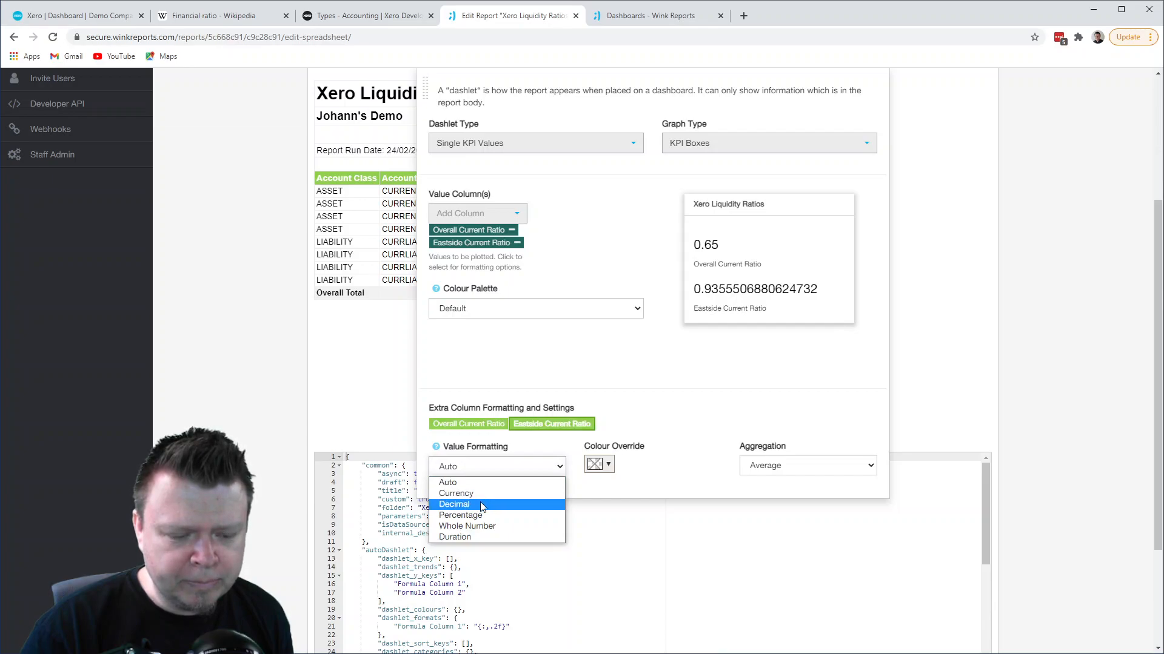
click(482, 505)
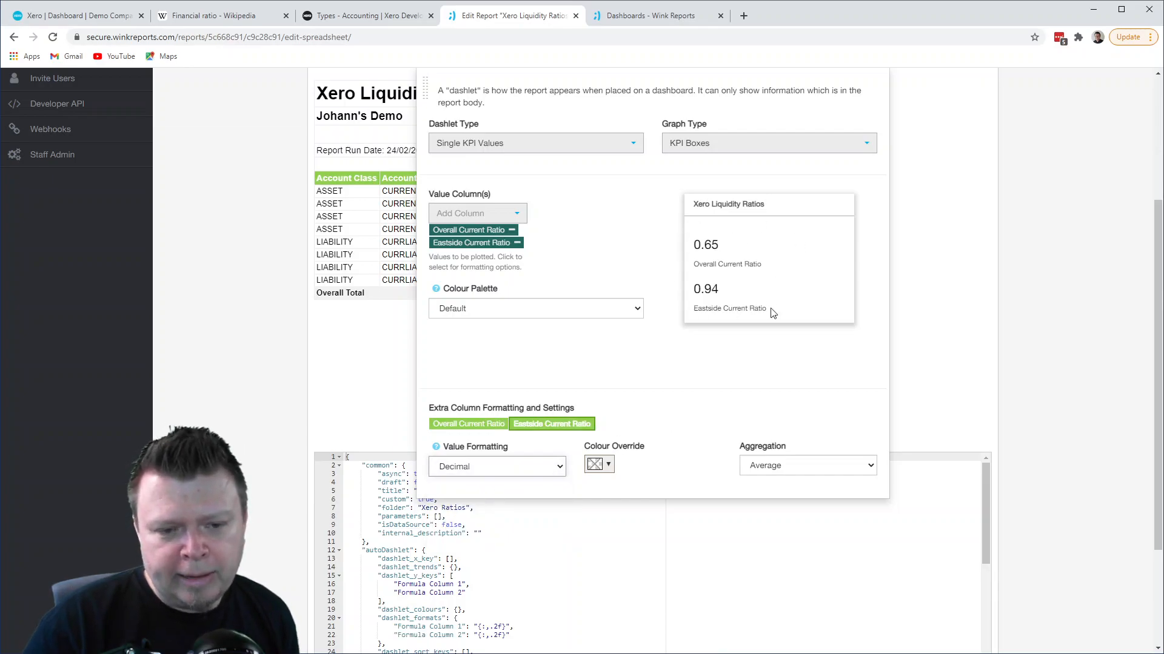
- Keep KPI Boxes as the dashlet's graph type and save the Xero Liquidity Ratios report
scroll(732, 355, up, 1)
click(734, 206)
click(741, 211)
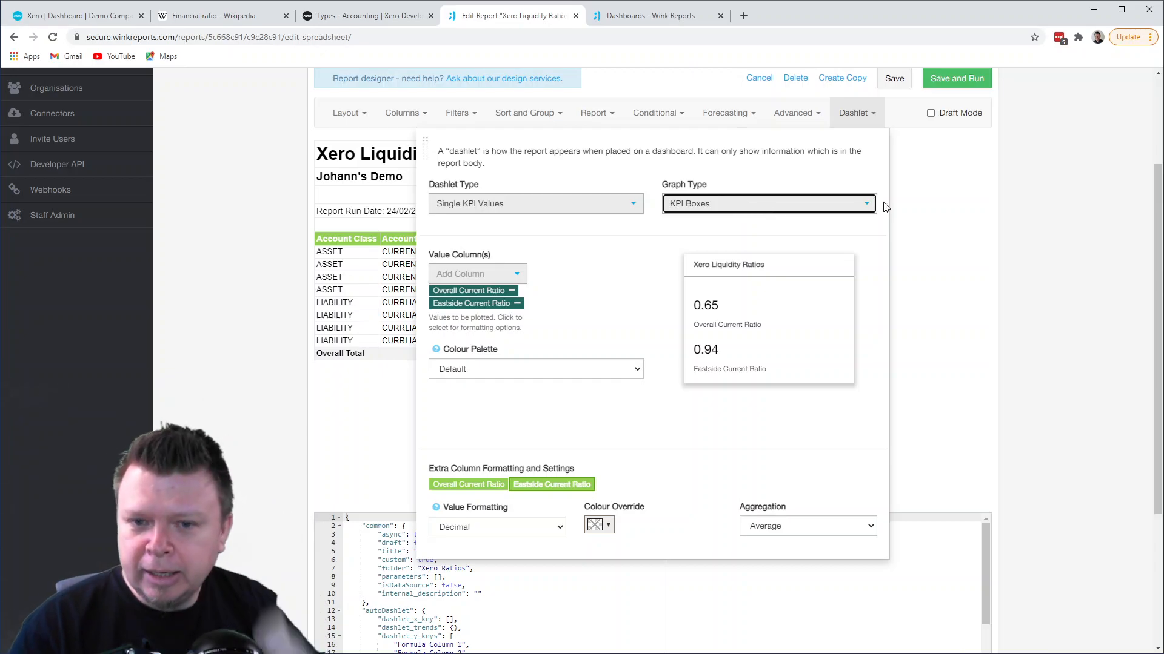
click(906, 200)
click(894, 78)
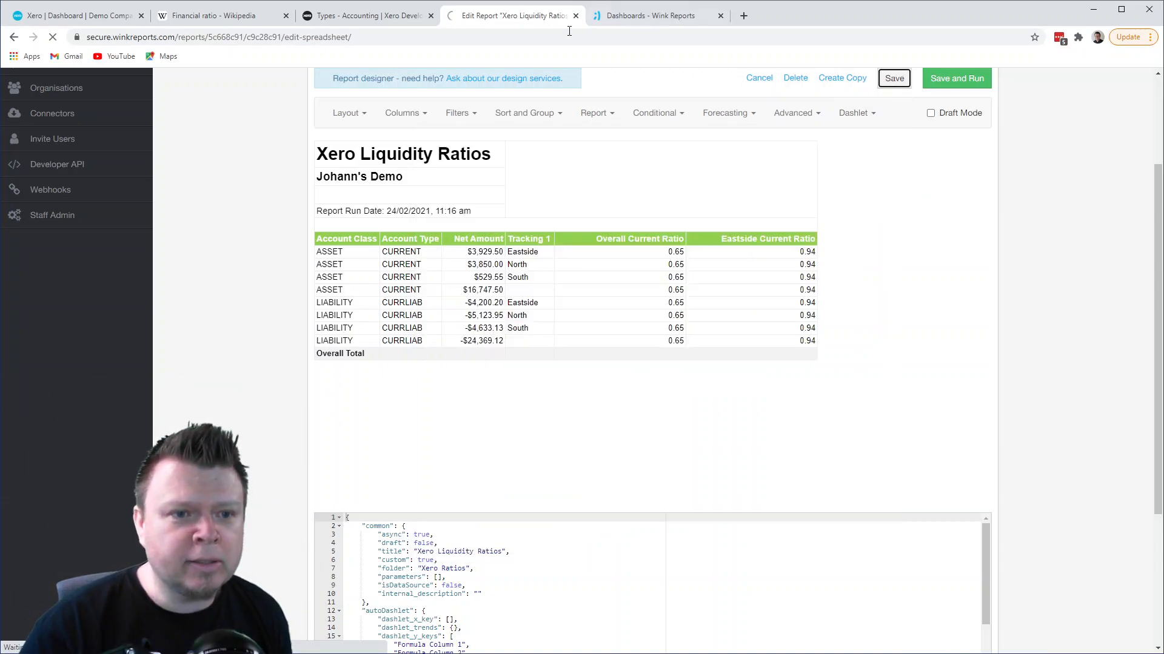
- Add the Xero Liquidity Ratios report as a dashlet to the Xero Ratios dashboard and save the dashboard
click(672, 18)
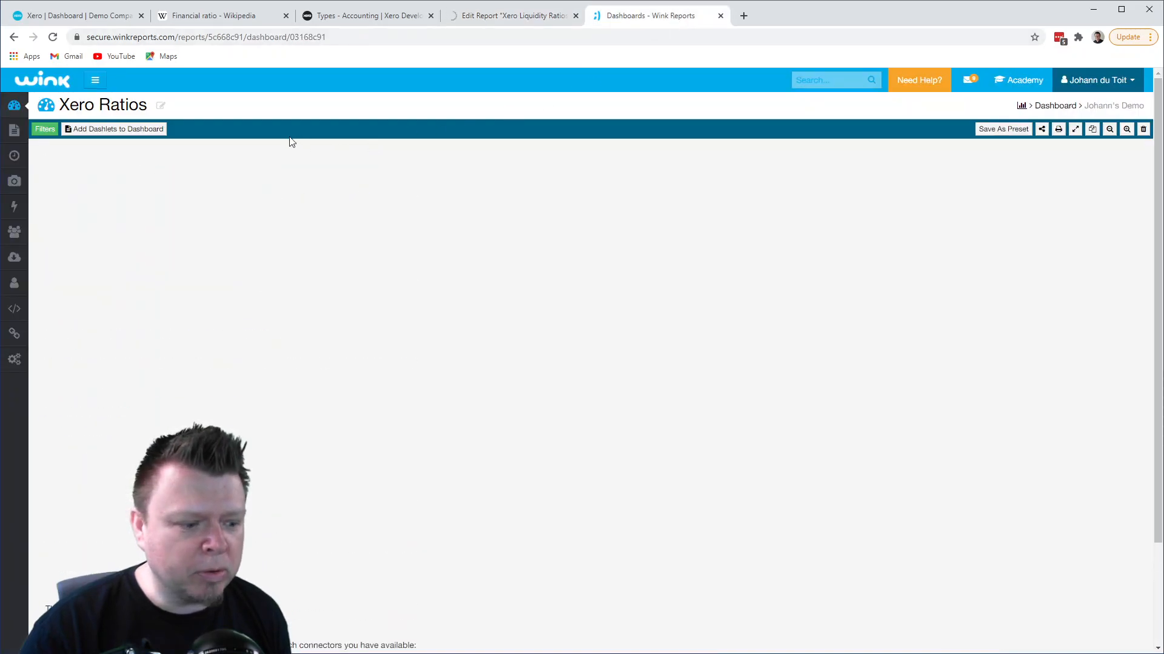
click(135, 129)
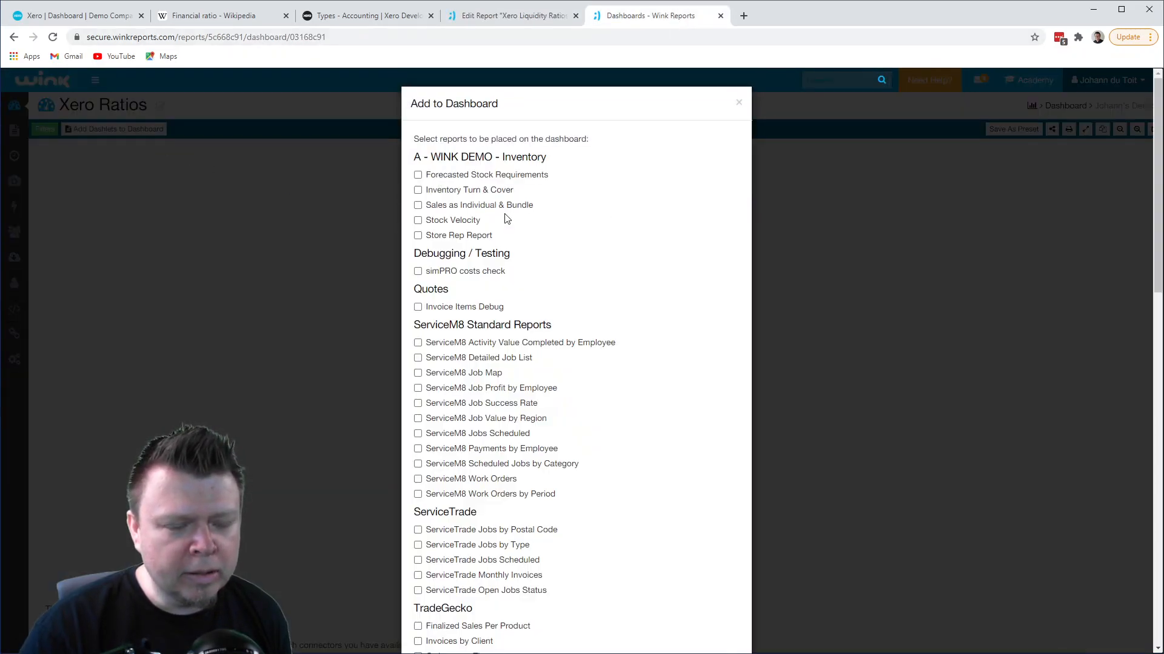
scroll(519, 259, down, 5)
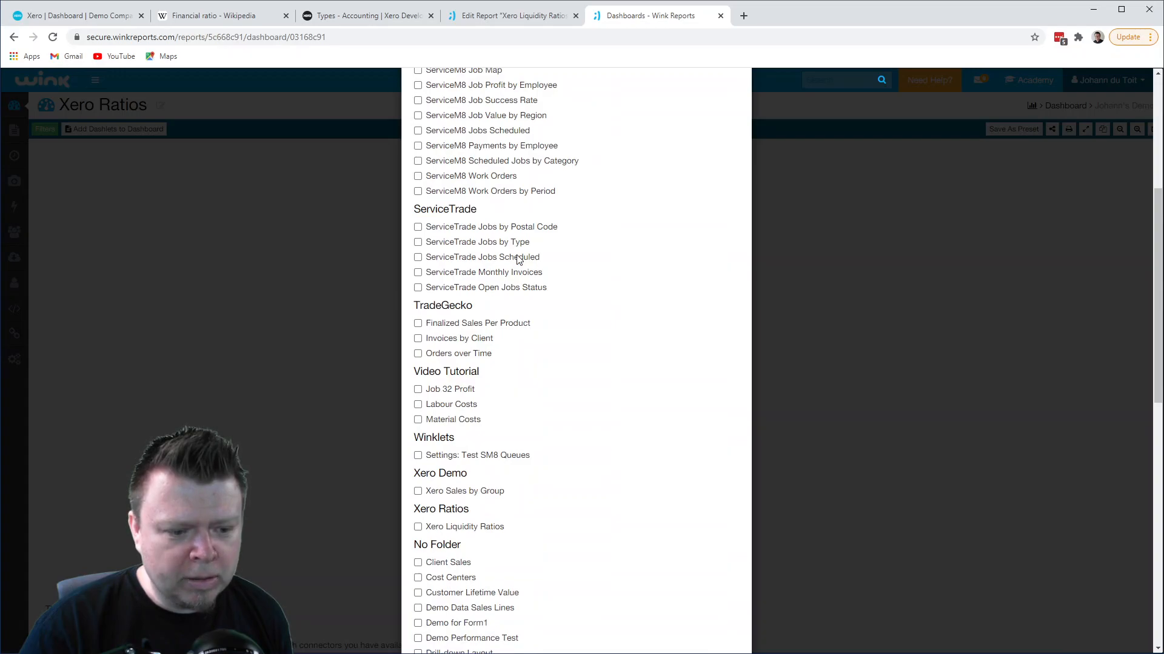
click(417, 527)
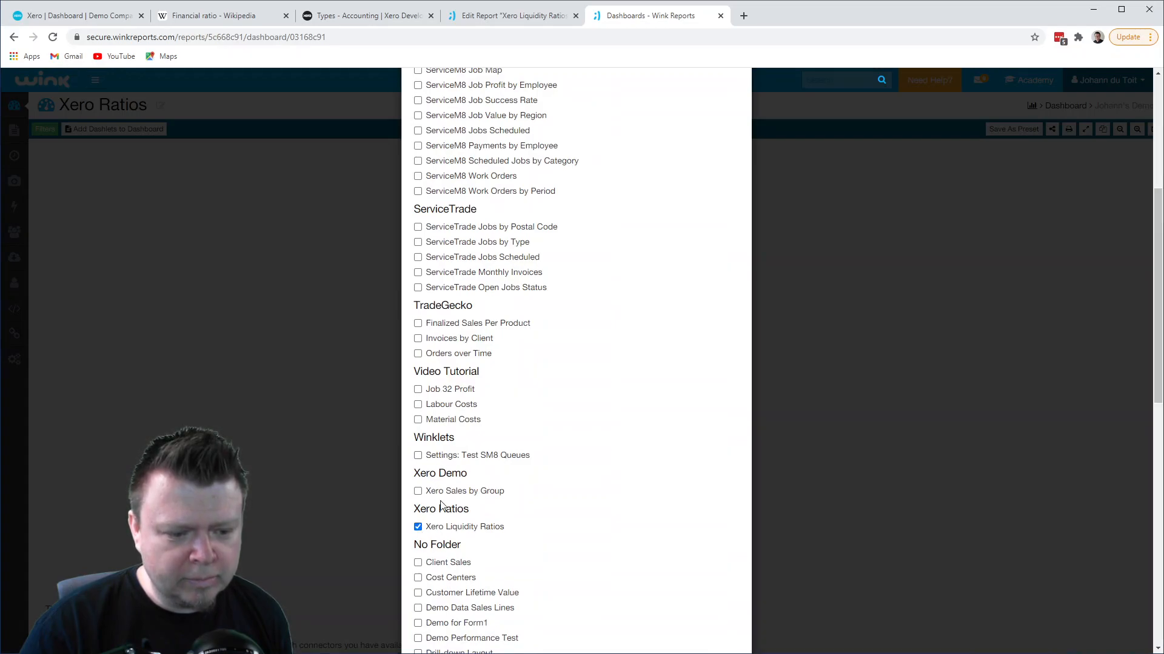
scroll(616, 509, down, 11)
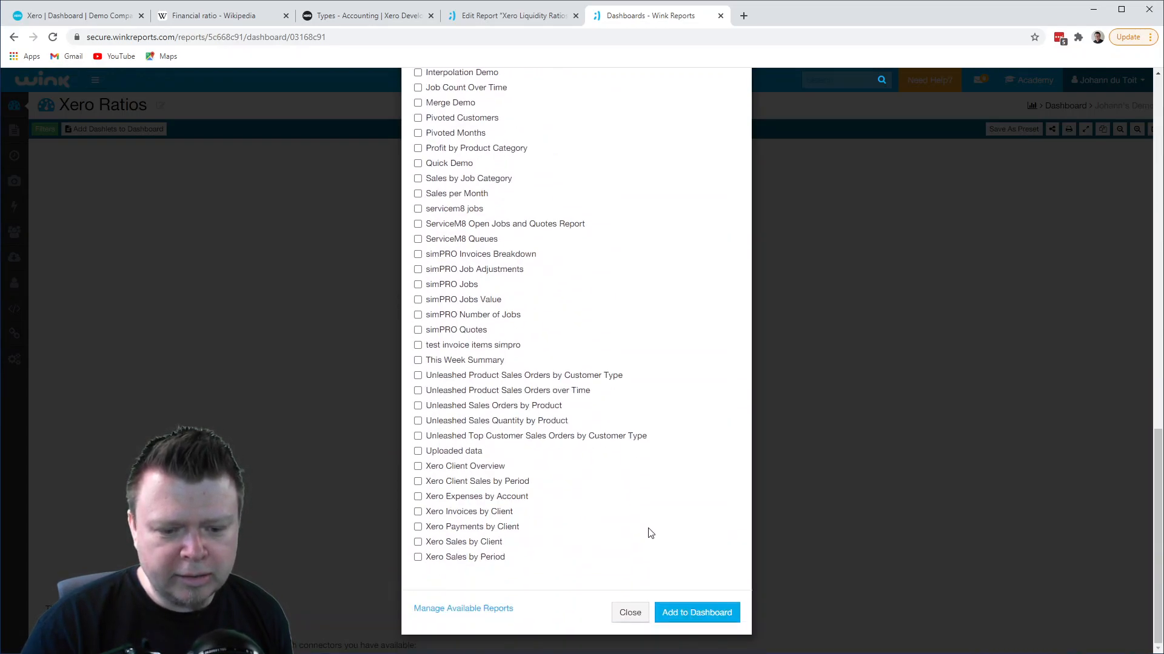
click(701, 621)
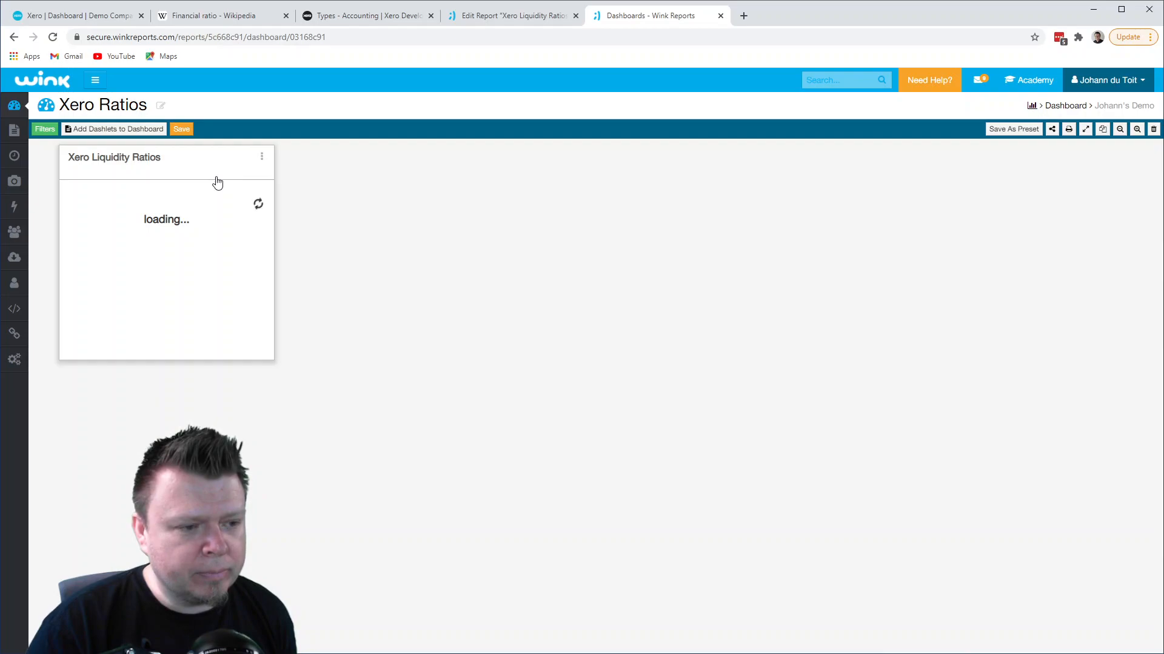
click(181, 129)
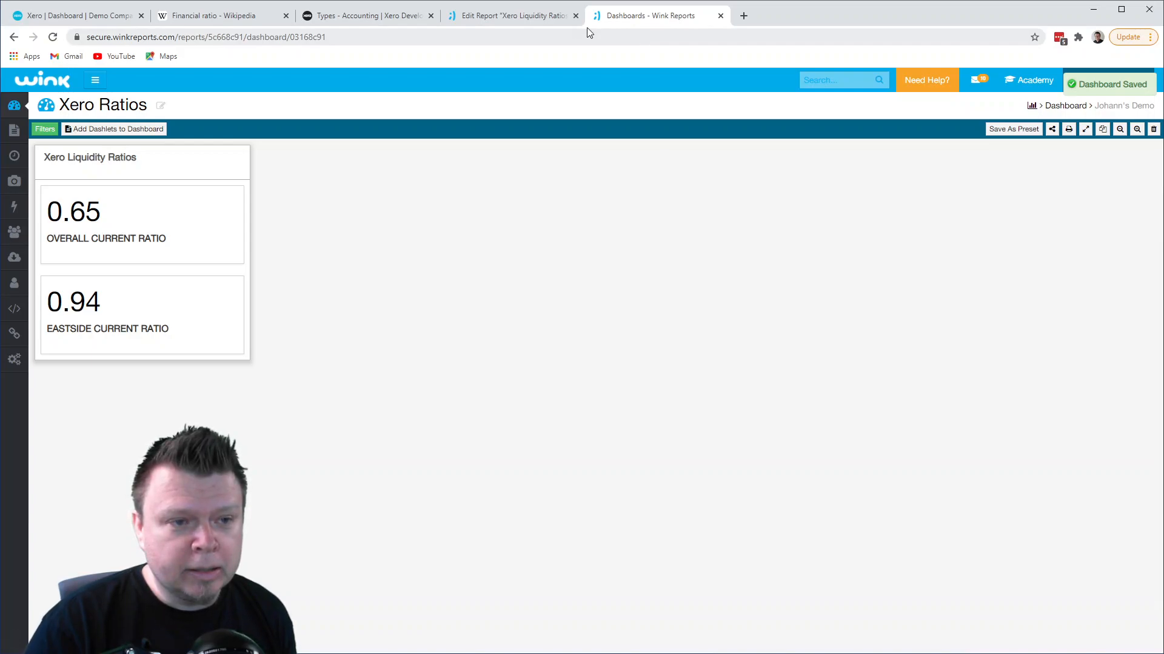
- Consult the Xero types and codes page and the profitability ratio formulas in Wikipedia's Financial ratio article
click(338, 16)
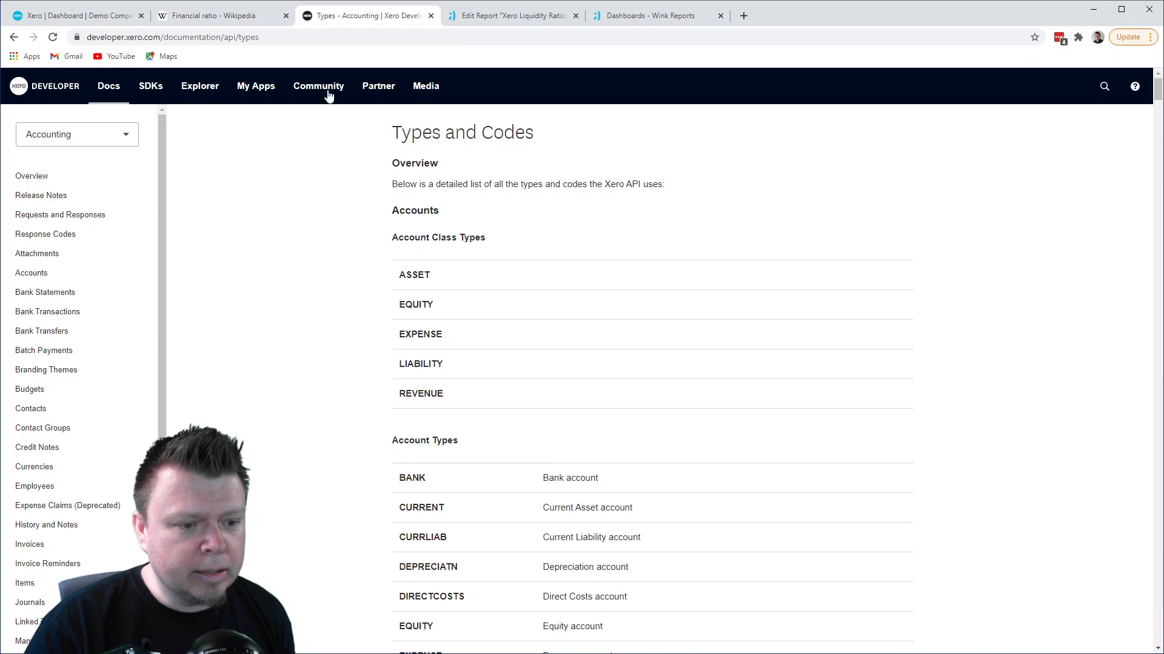
click(213, 17)
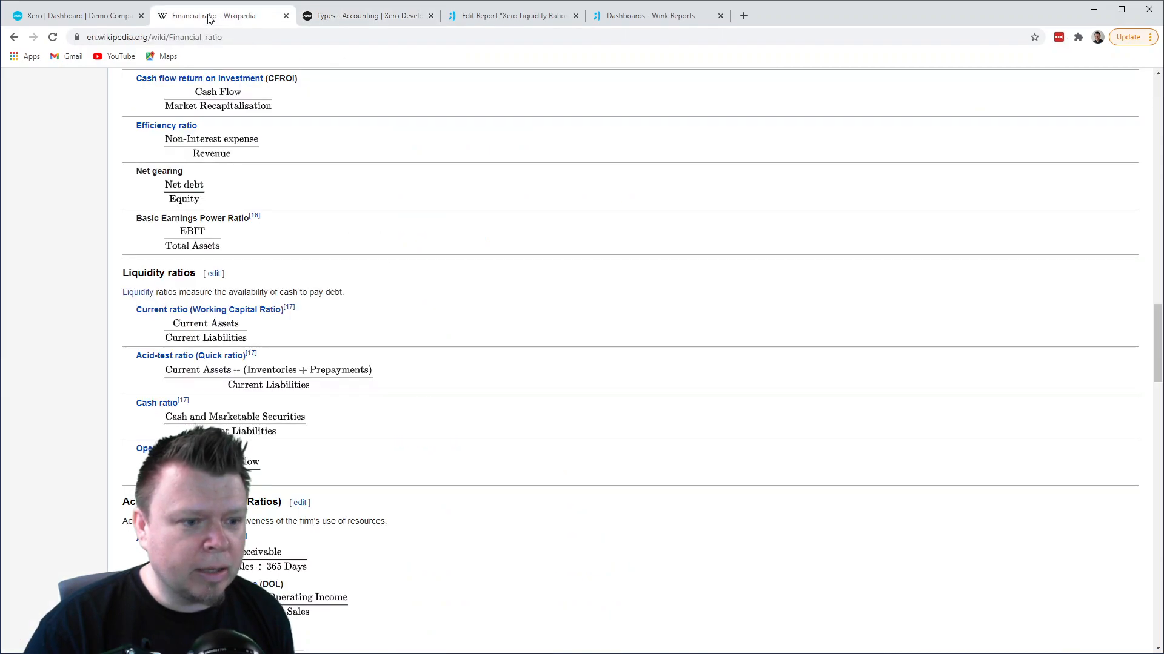
scroll(304, 171, up, 4)
scroll(305, 171, up, 9)
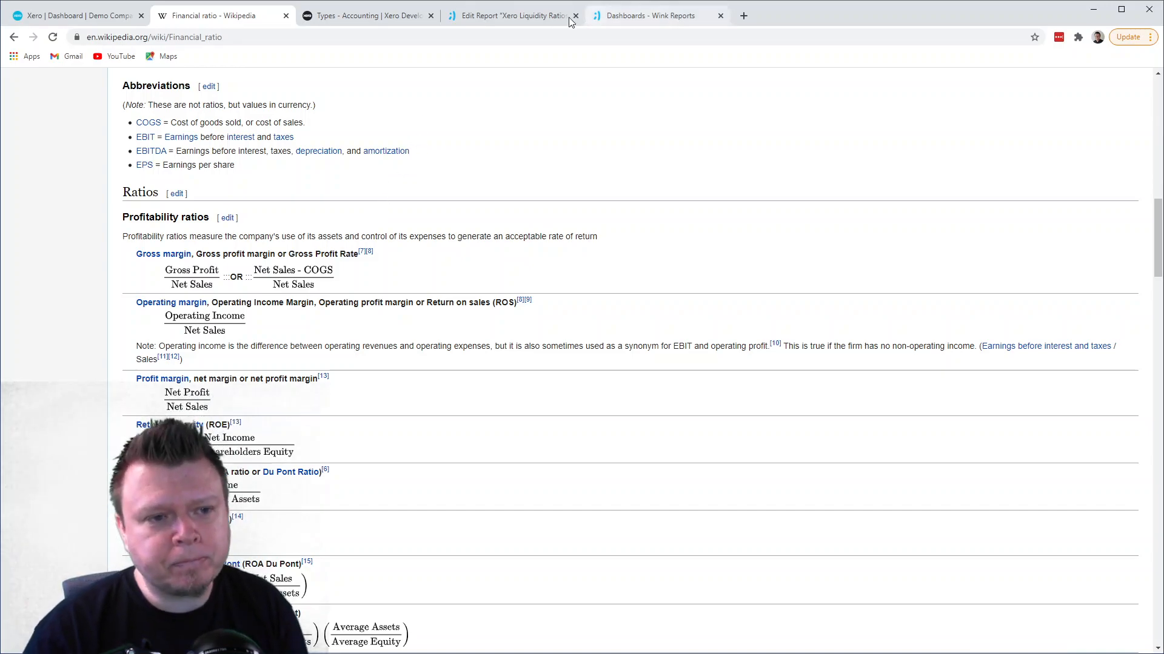
- Start a new report design in Wink Reports titled "Xero Profit Ratio" in the Xero Ratios folder
click(500, 20)
scroll(855, 170, up, 3)
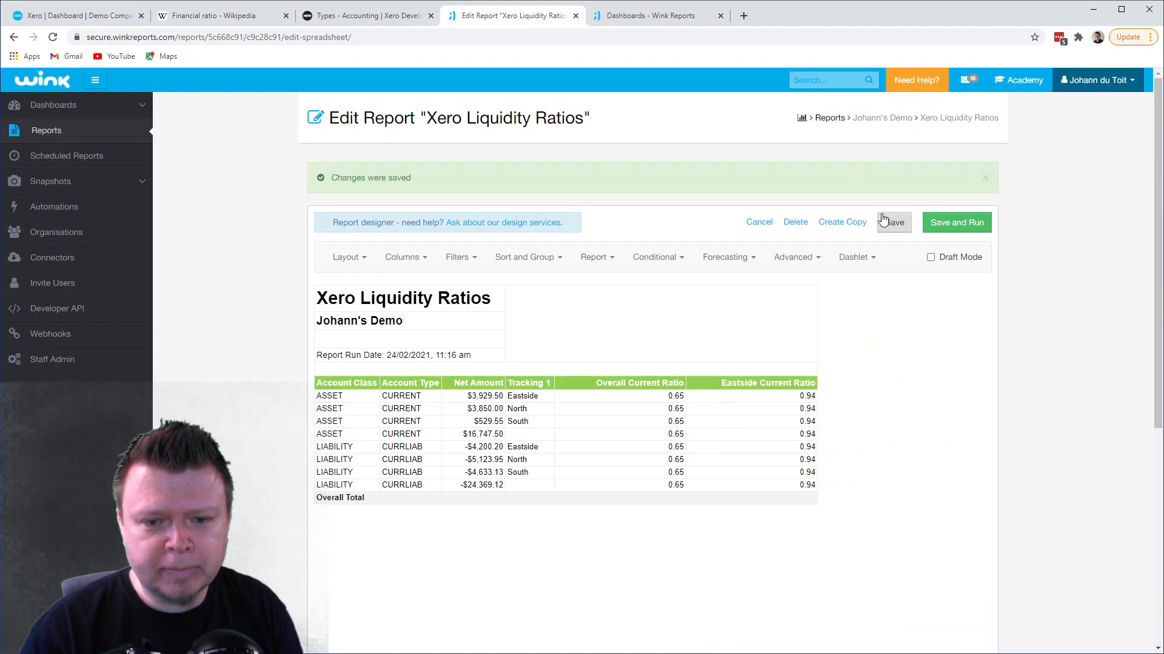
click(59, 134)
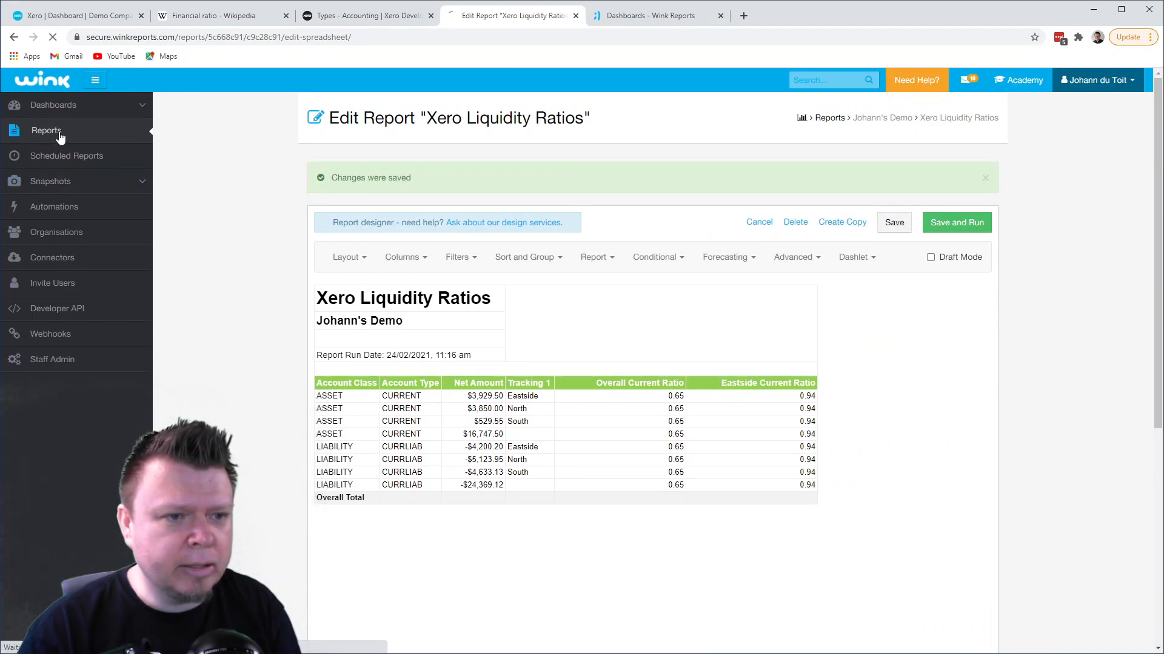
click(936, 204)
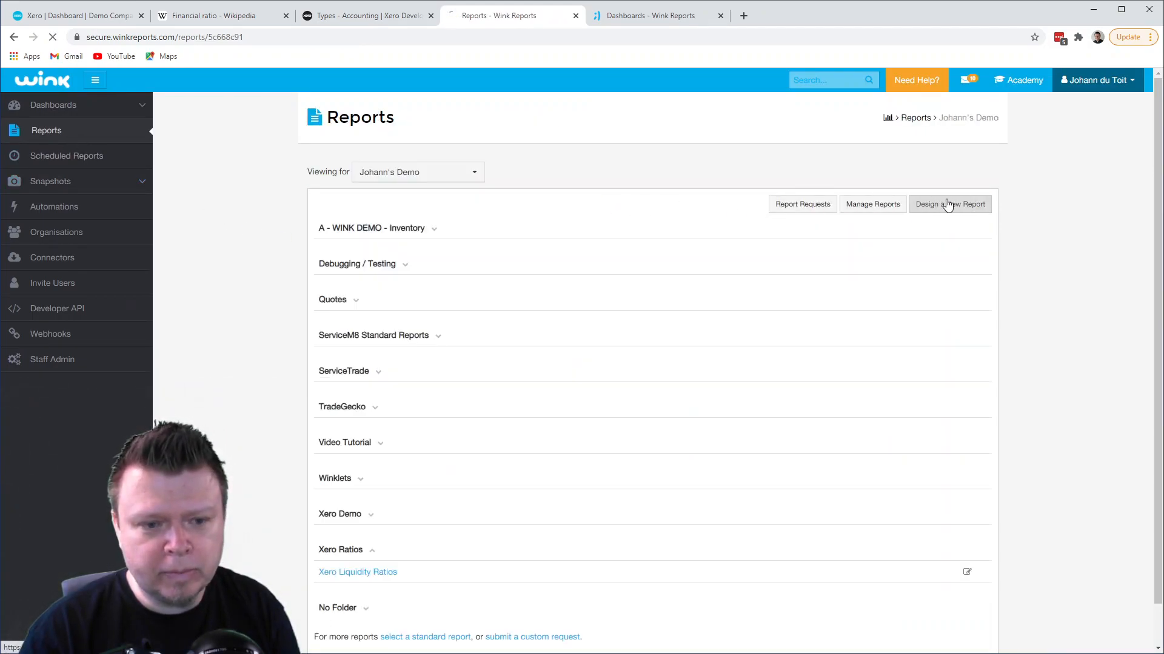
scroll(664, 266, down, 2)
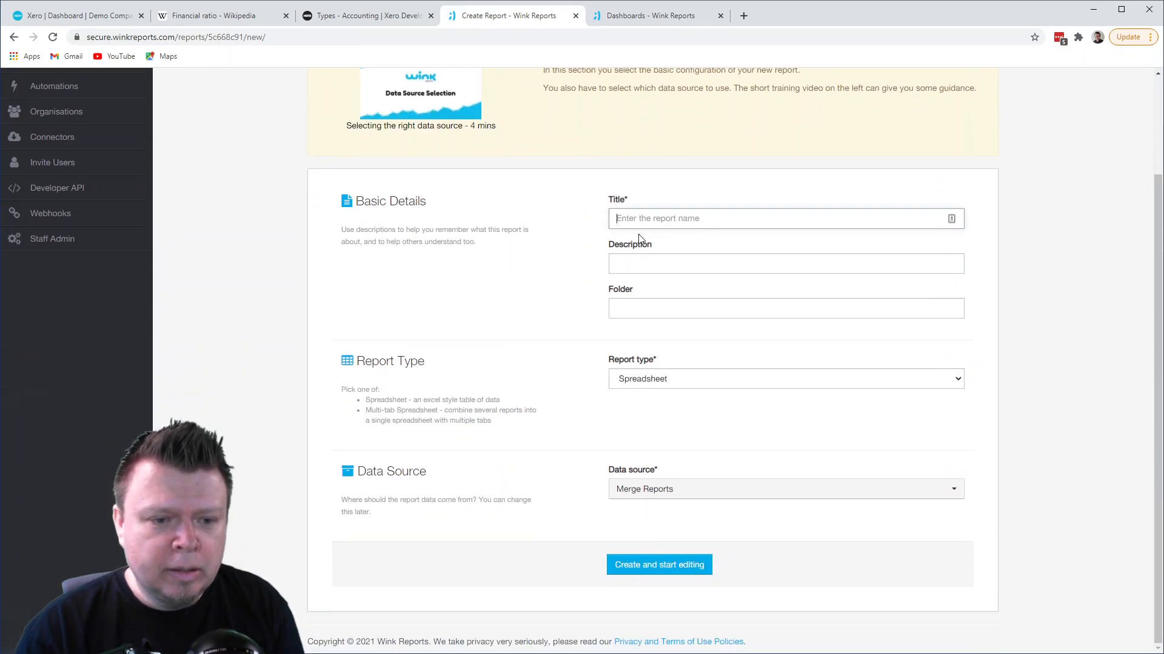
click(640, 222)
text(Xero )
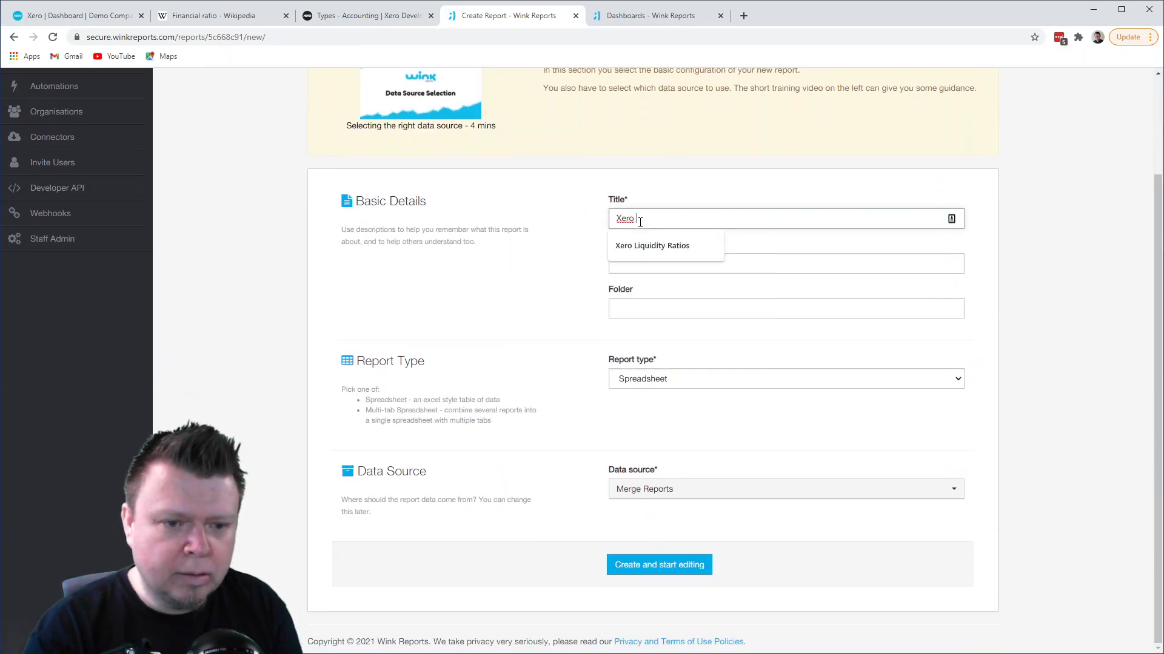
text(Rrofit Ratio)
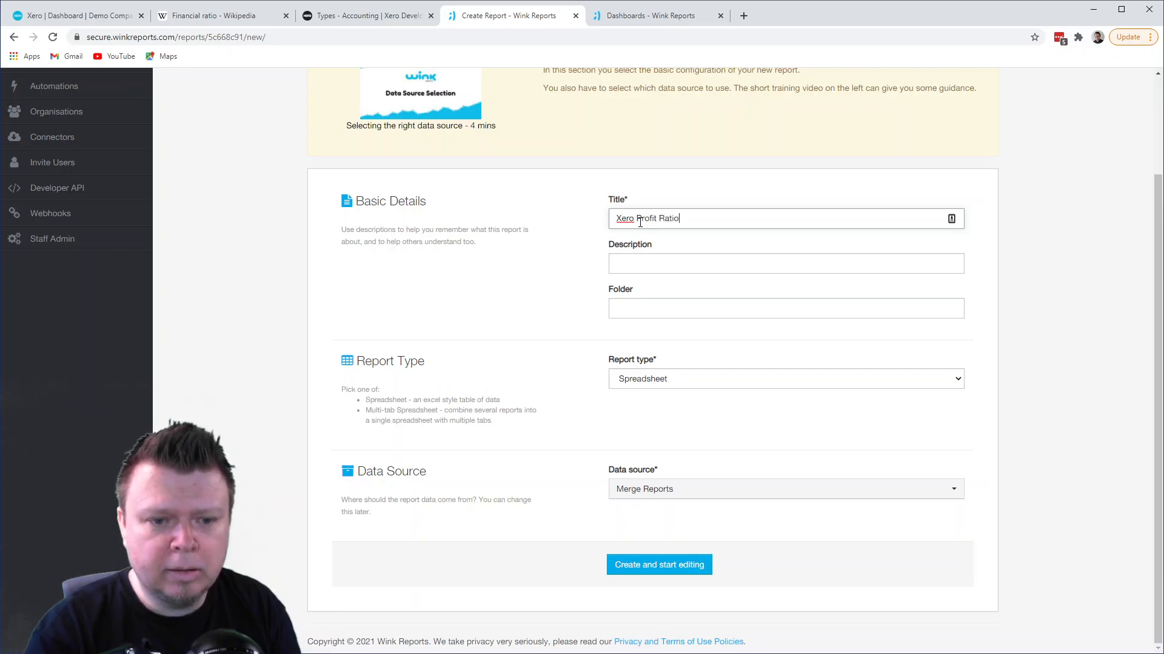
click(666, 314)
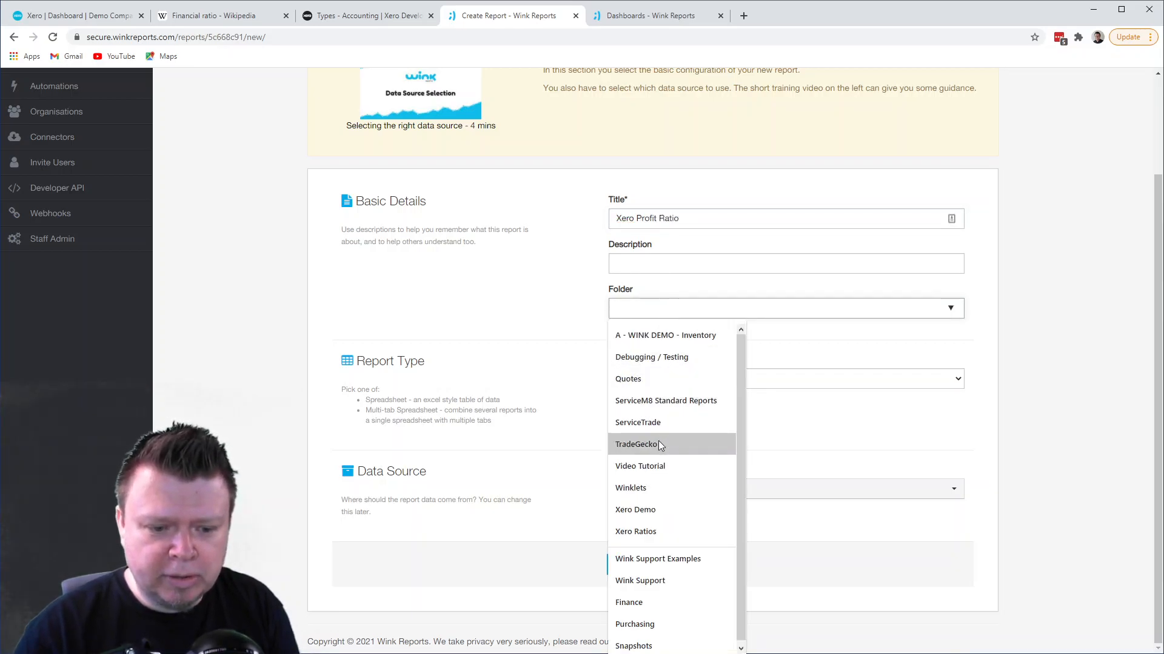
click(649, 528)
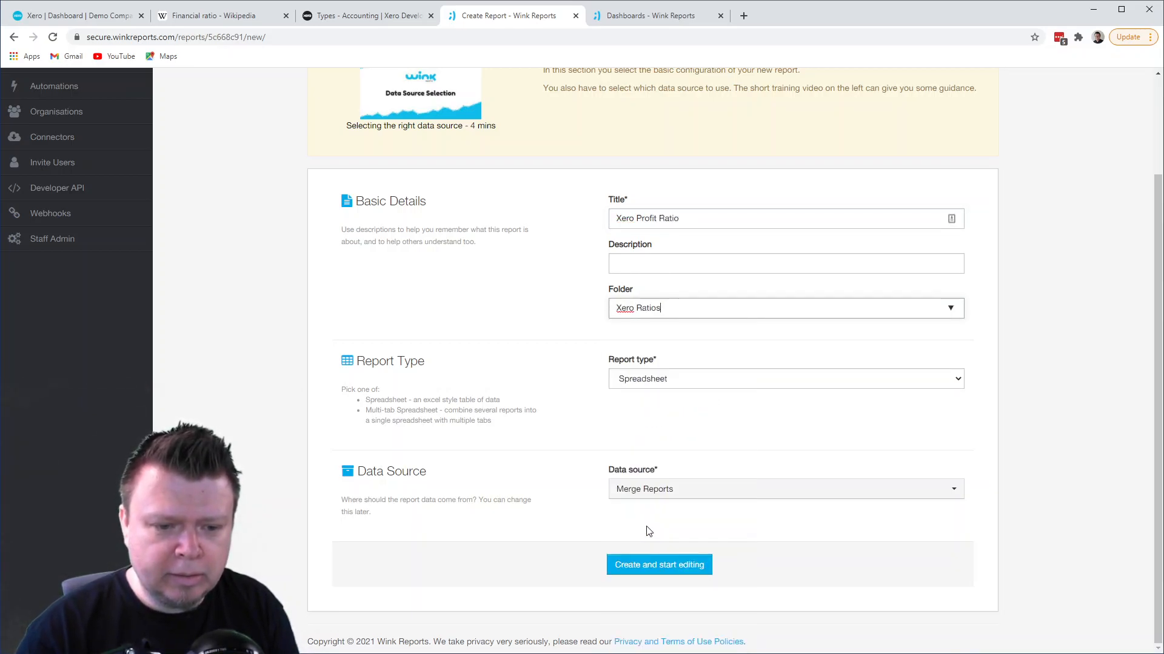
- Choose Xero Journal Items as the data source and create the report
click(722, 489)
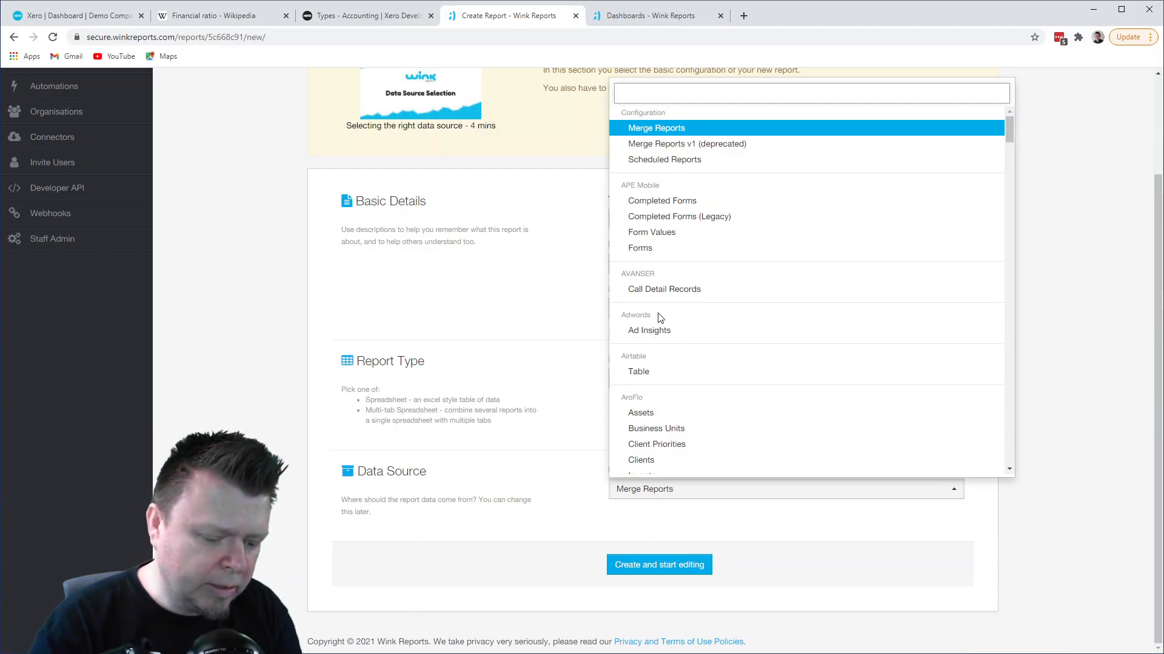
text(journ)
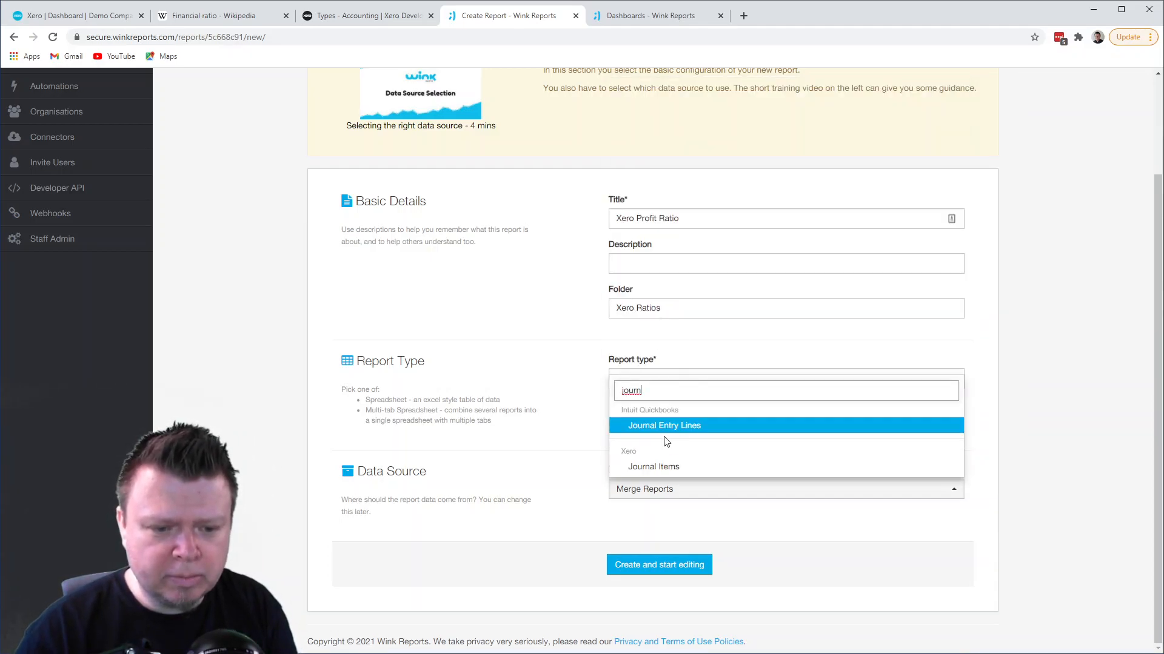
click(674, 468)
click(657, 567)
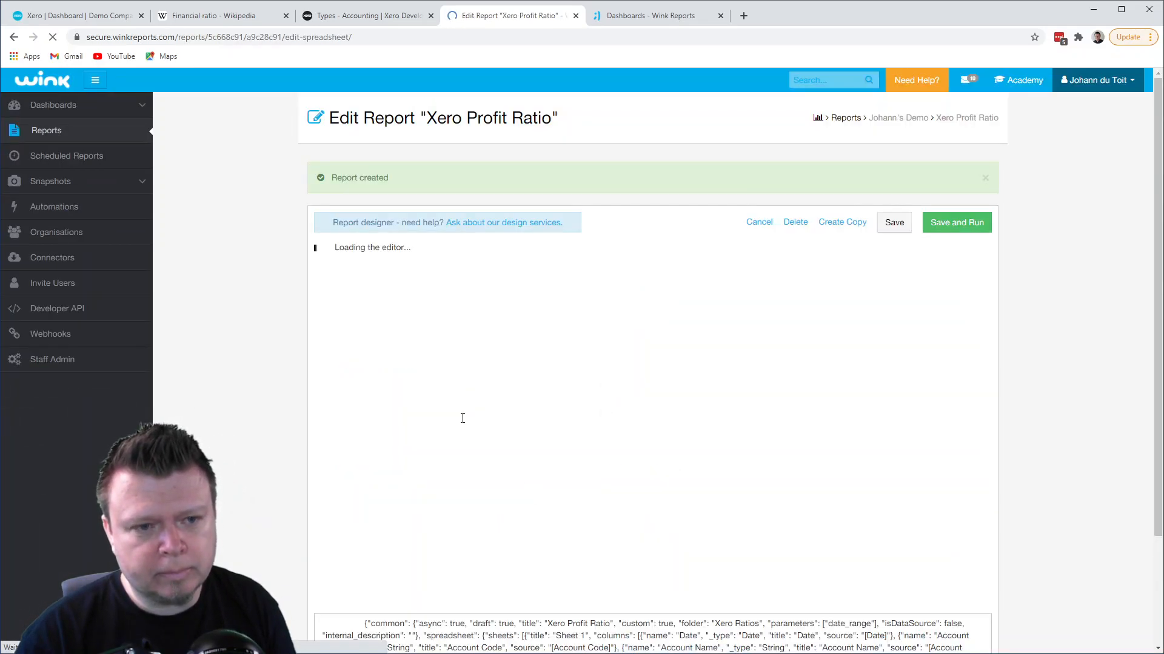
- Check the new report's filter settings, including the date range based on Journal Date
scroll(438, 187, down, 3)
click(458, 113)
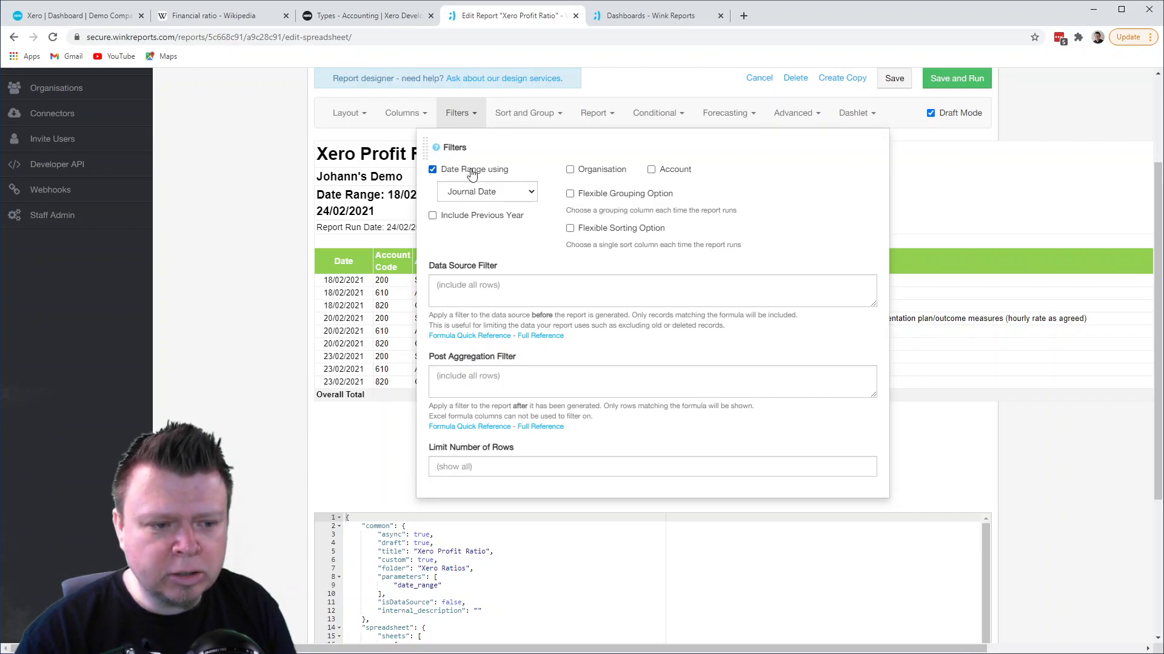
click(971, 227)
scroll(933, 229, up, 1)
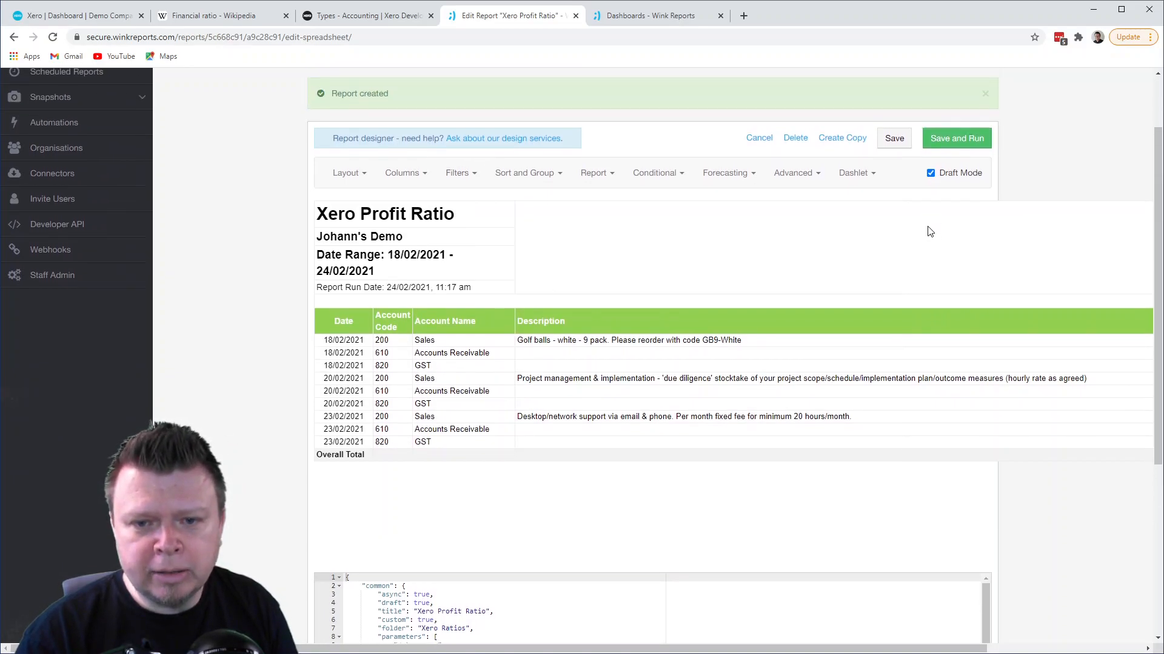
- Save and run the Xero Profit Ratio report for the Last 24 Months, and reopen its design
click(964, 146)
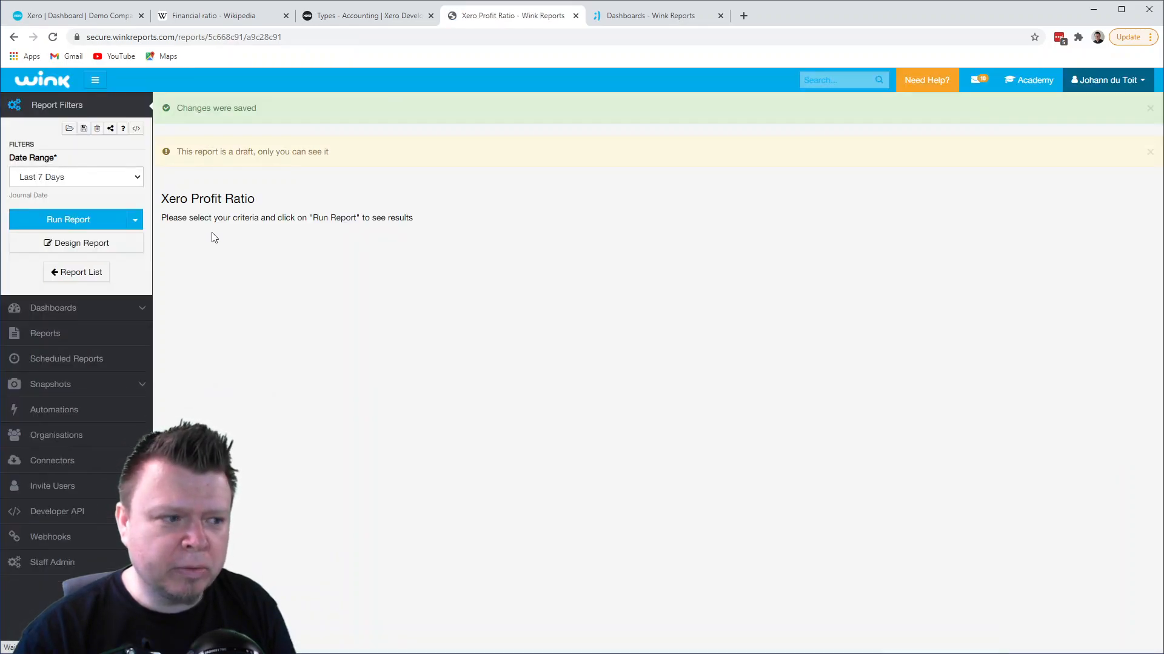
click(97, 180)
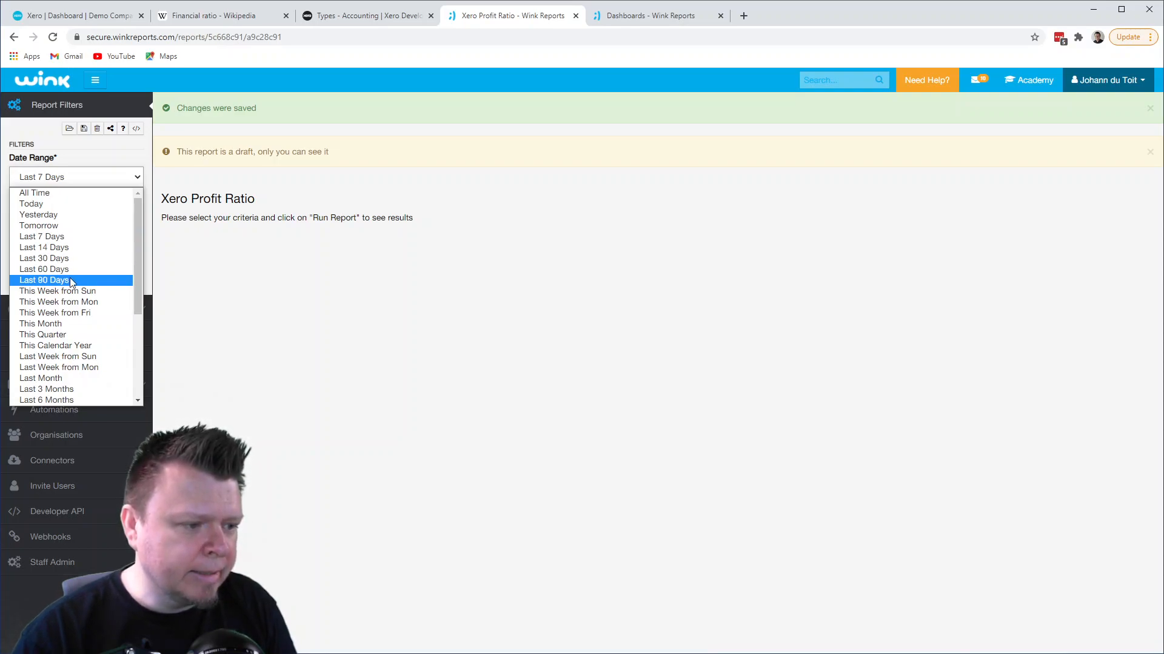
scroll(71, 280, down, 3)
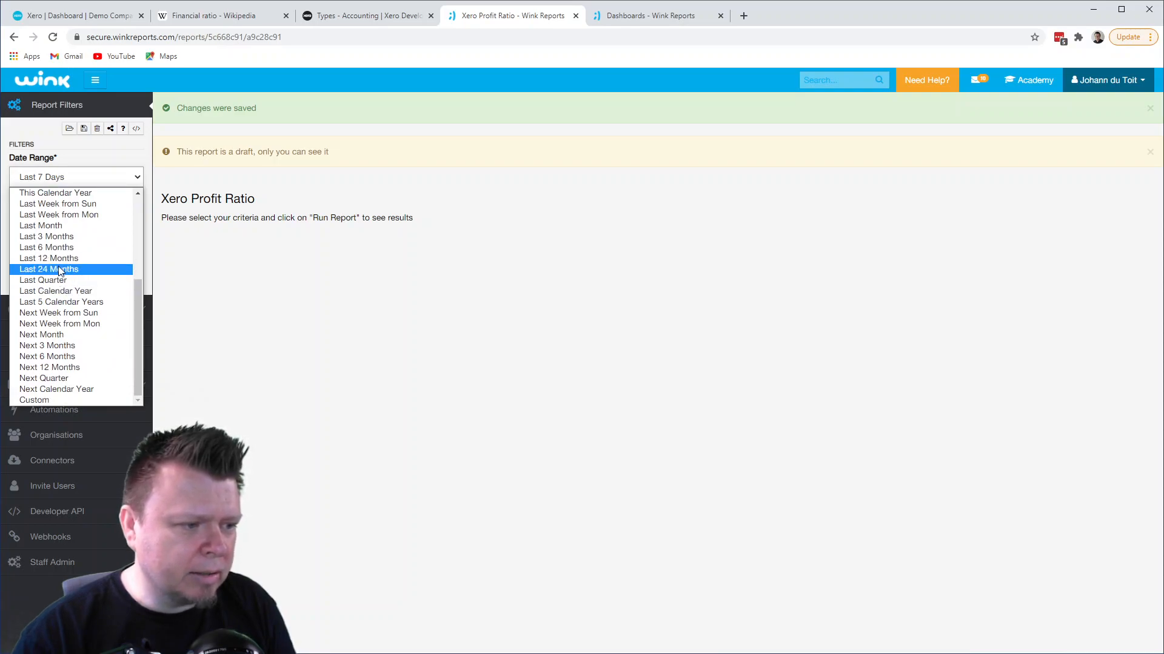
click(58, 269)
click(73, 220)
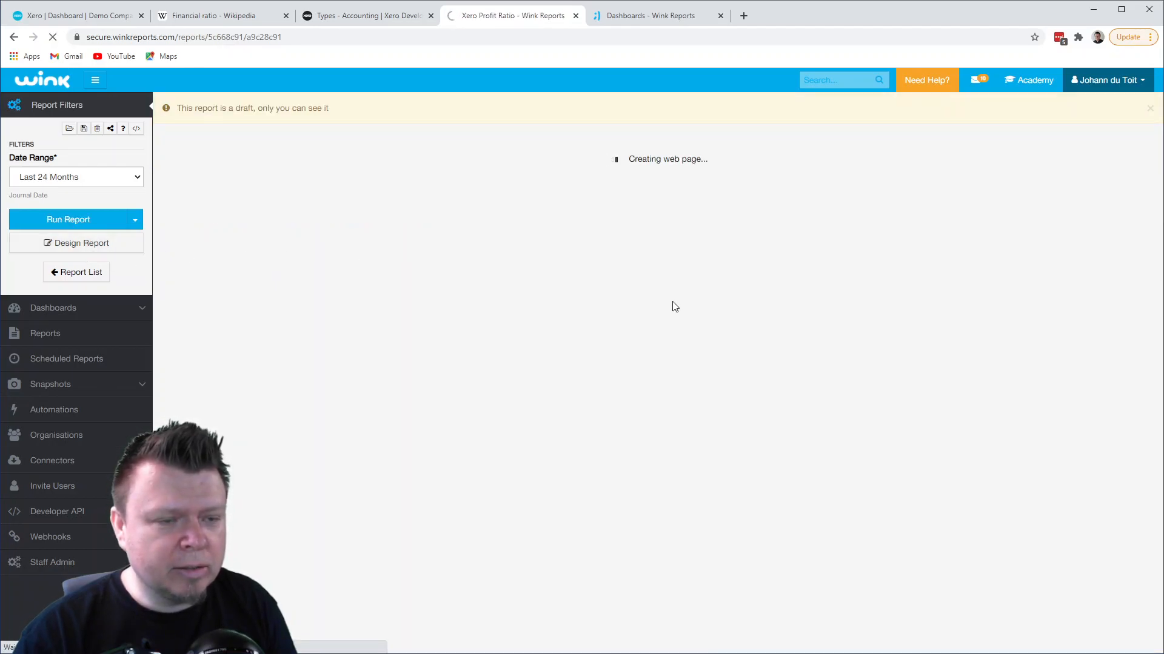
scroll(672, 302, down, 2)
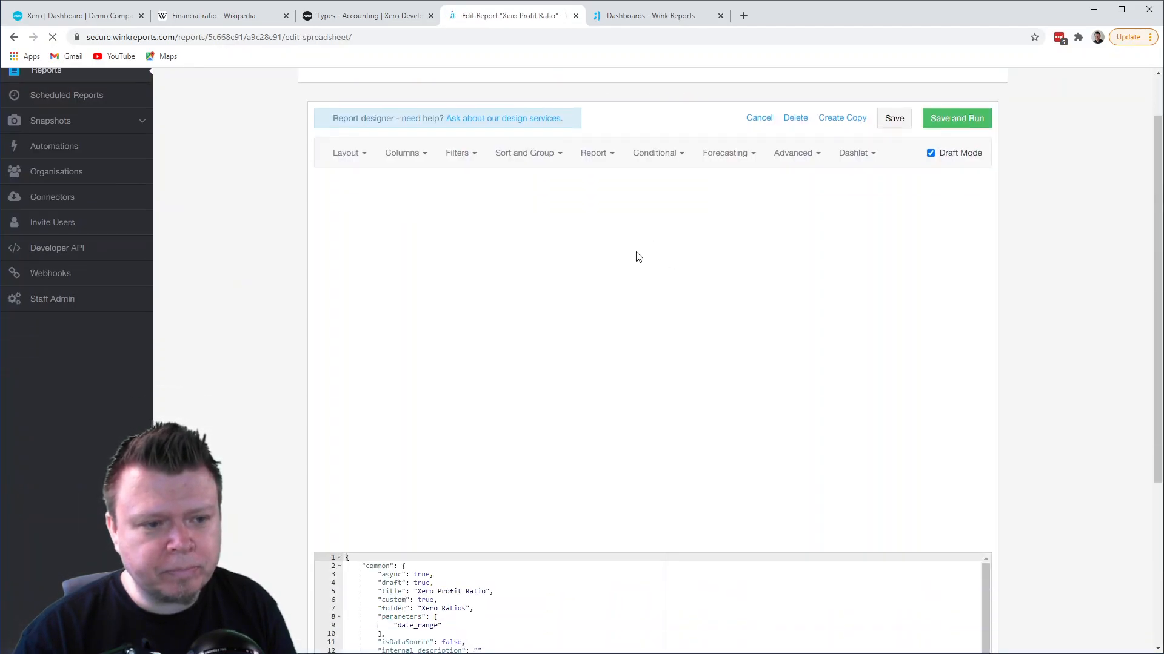
- Examine the account class types and account types listed on Xero's Types and Codes documentation page
click(375, 16)
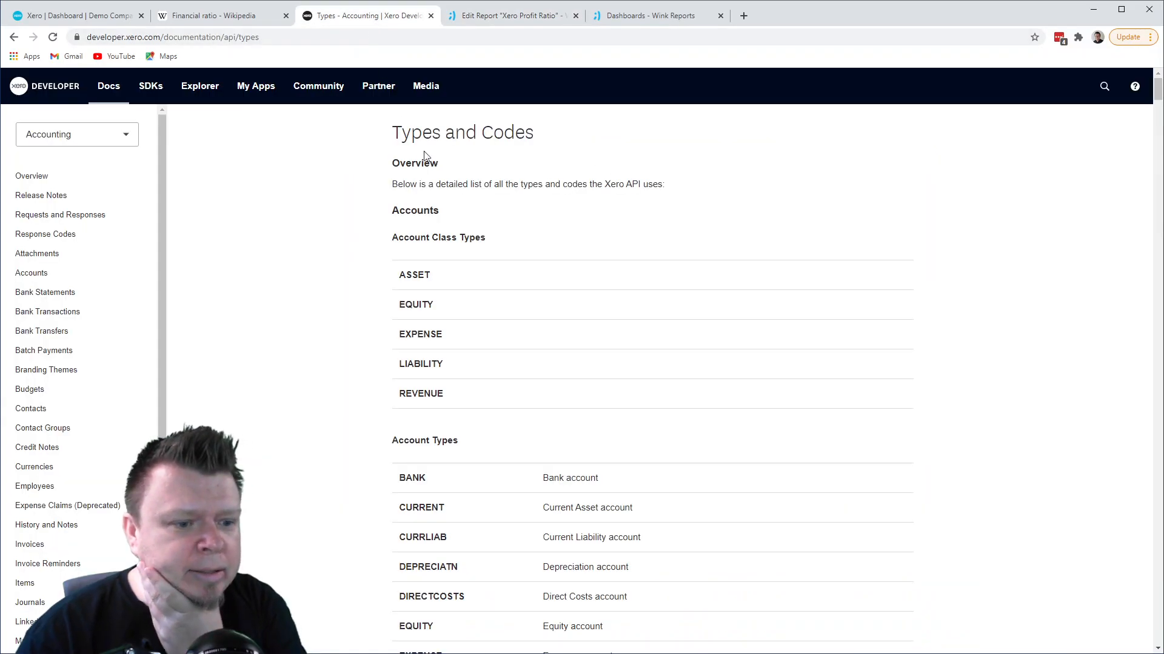
scroll(472, 245, down, 3)
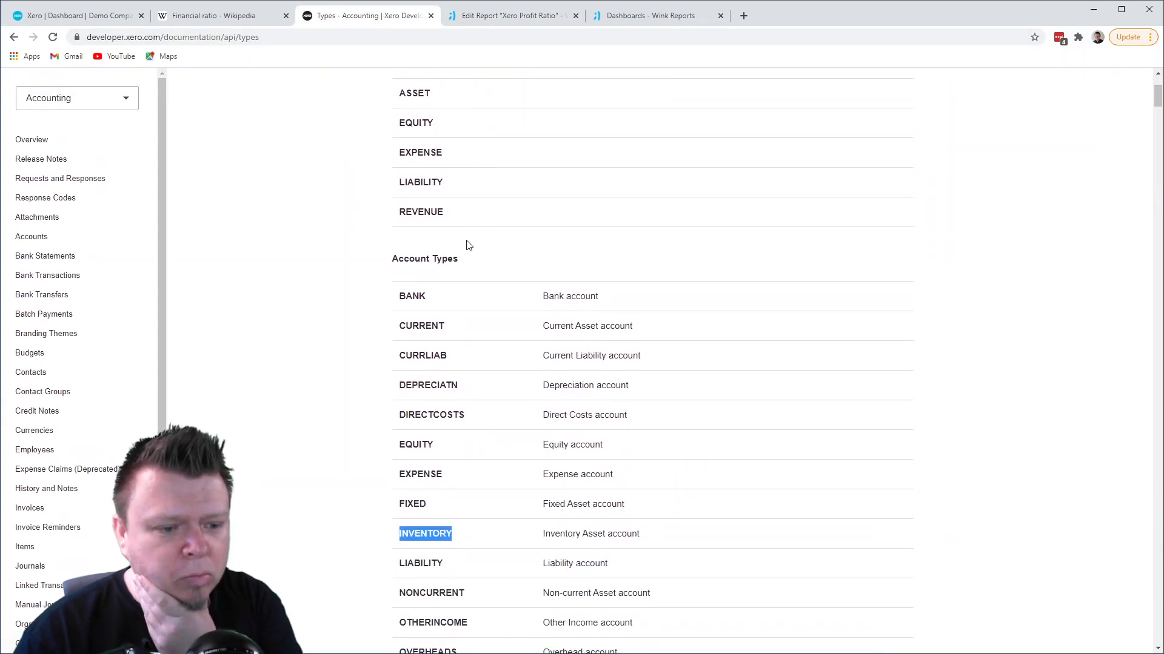
scroll(469, 245, down, 2)
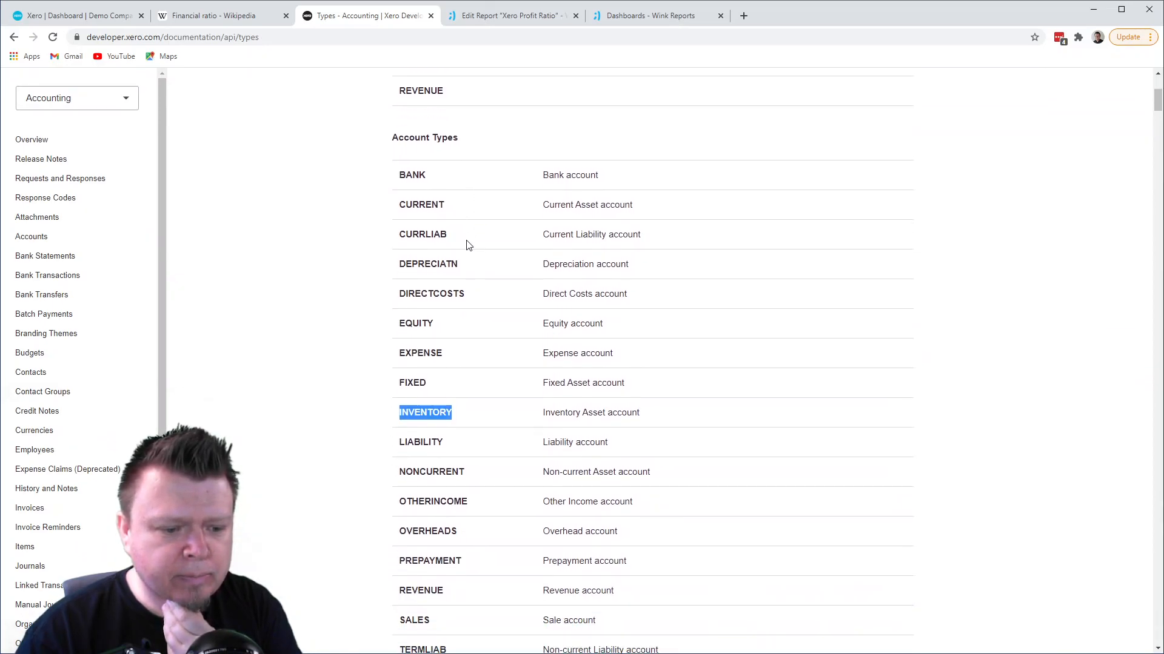
scroll(467, 243, up, 2)
scroll(467, 242, down, 4)
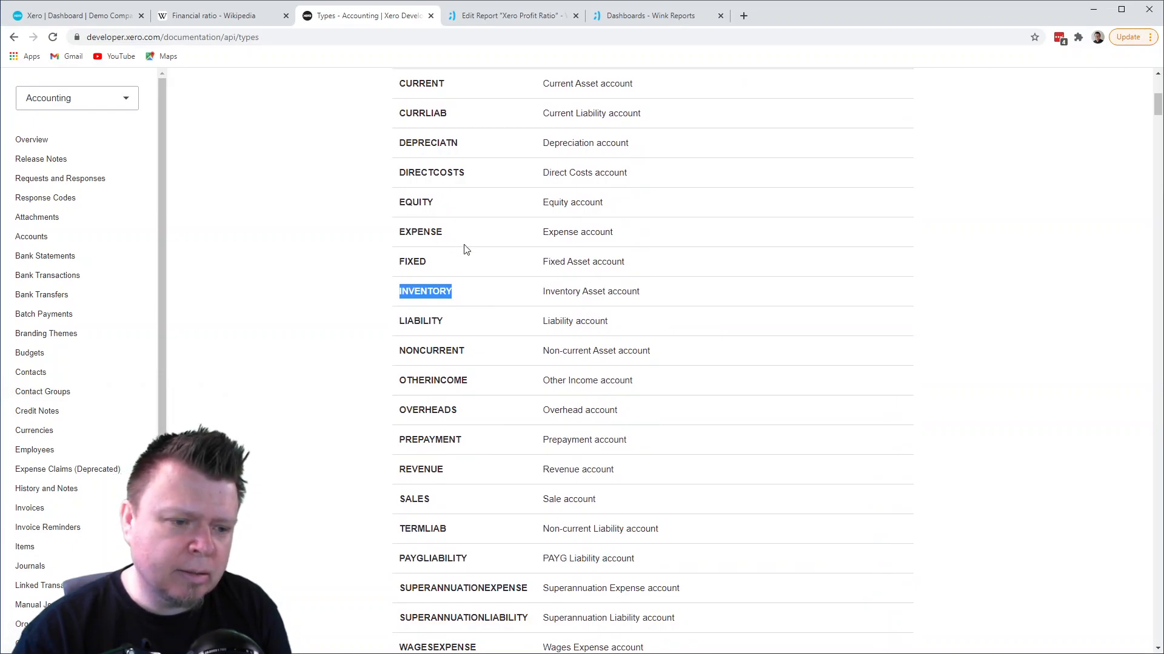
scroll(465, 250, up, 4)
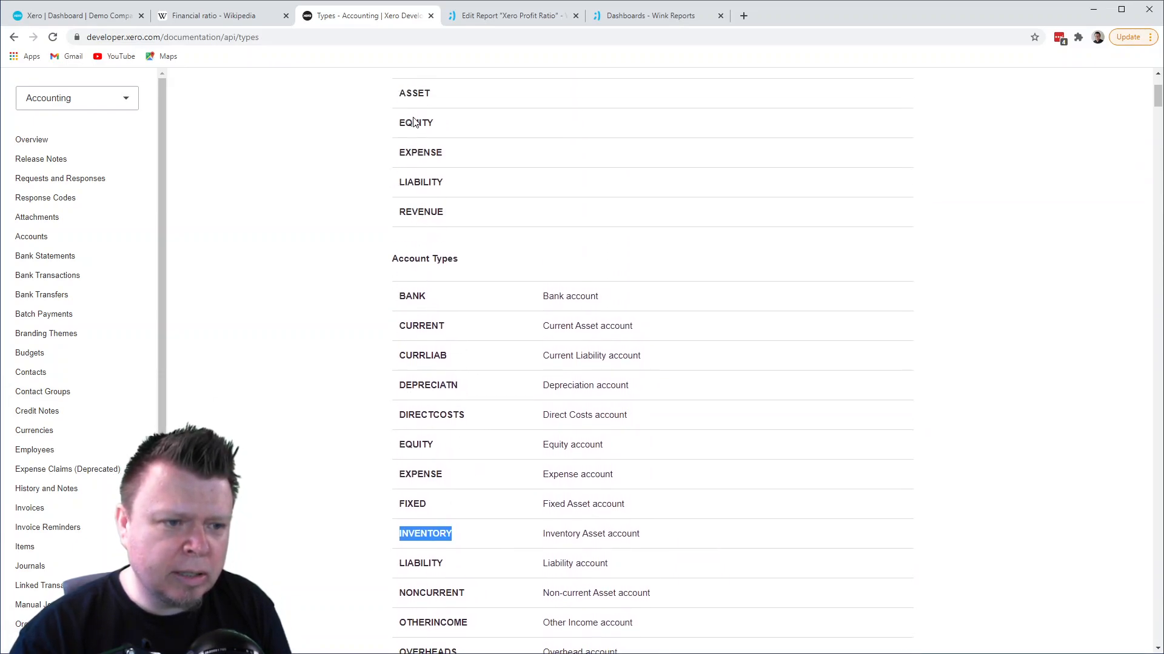
scroll(405, 118, up, 1)
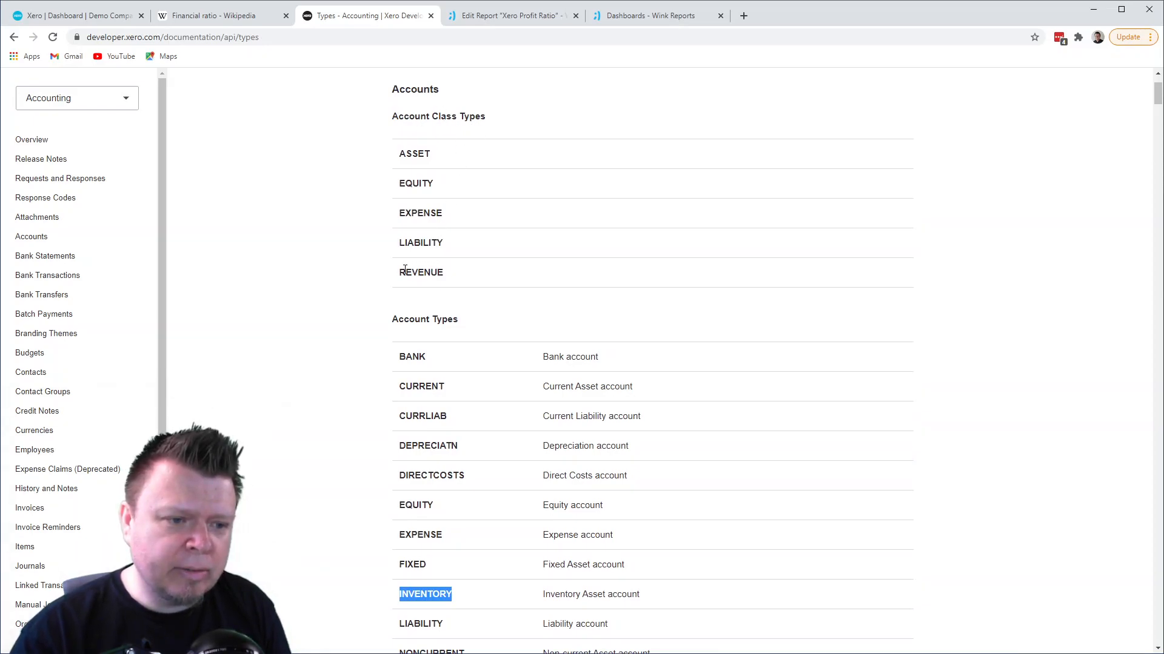
drag(403, 269, 432, 269)
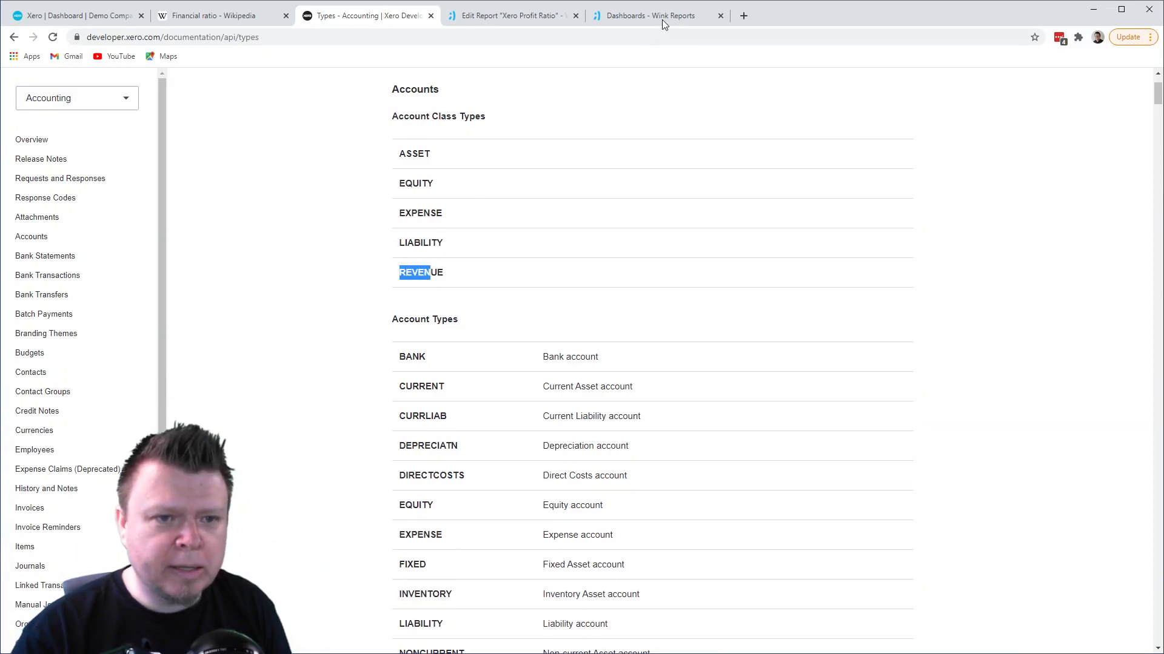
- In the Wink Reports designer, filter the data source to rows whose Account Class is ANY of "REVENUE" or "EXPENSE"
click(546, 15)
click(467, 114)
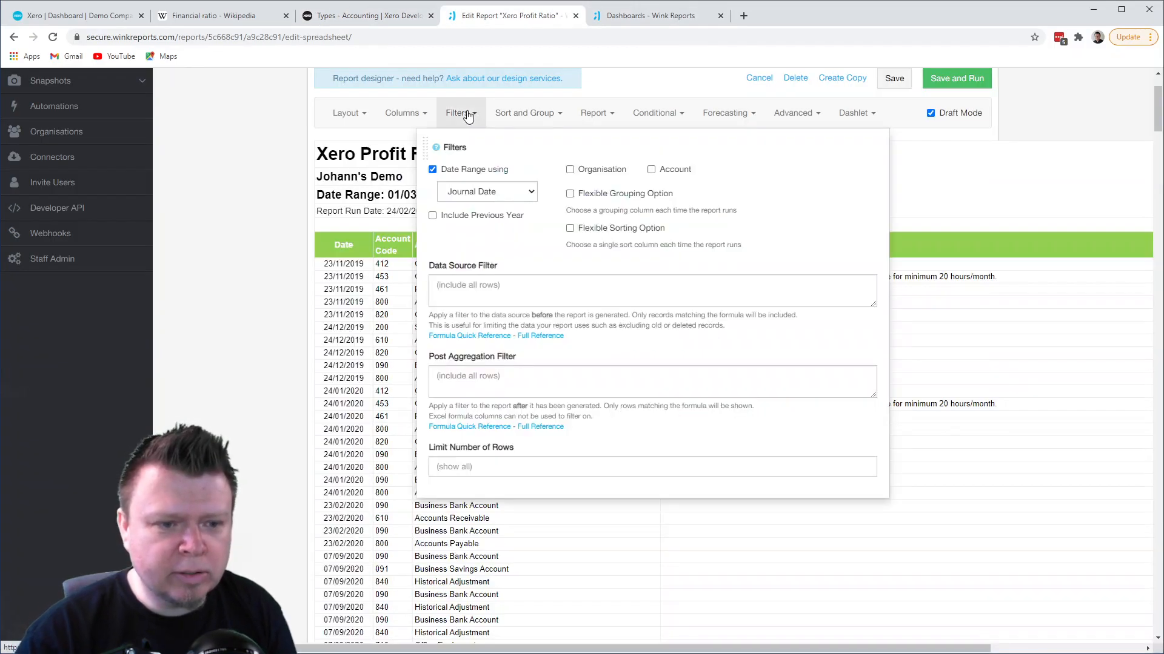
click(465, 283)
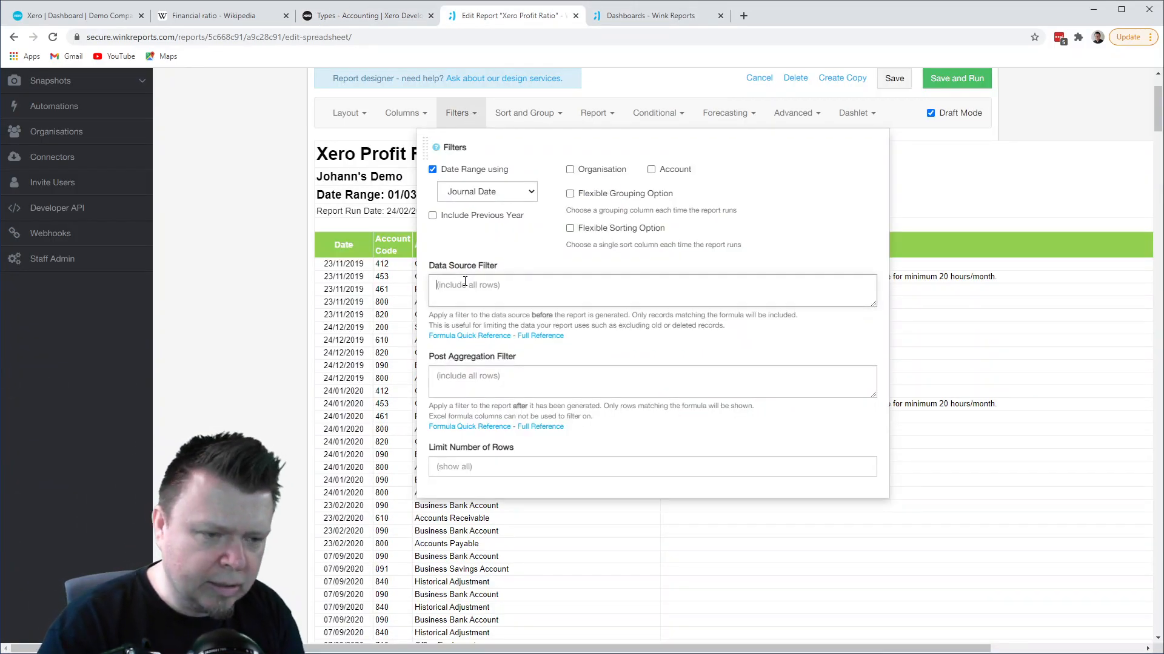
text([Ac)
key(Return)
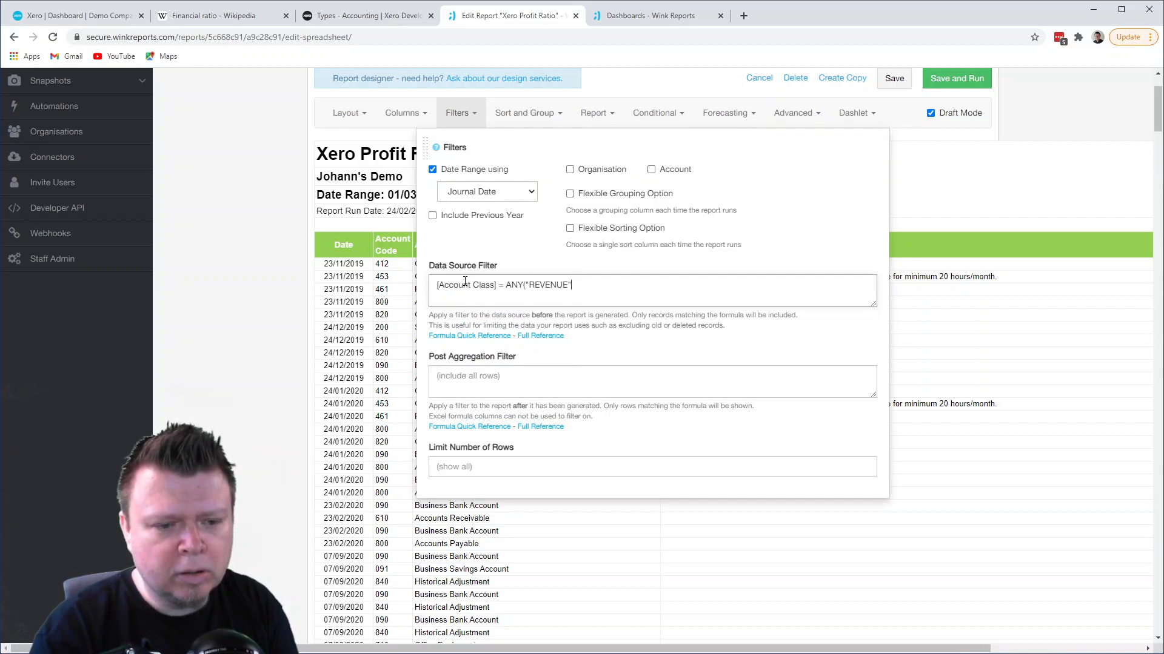
text(PENSE"))
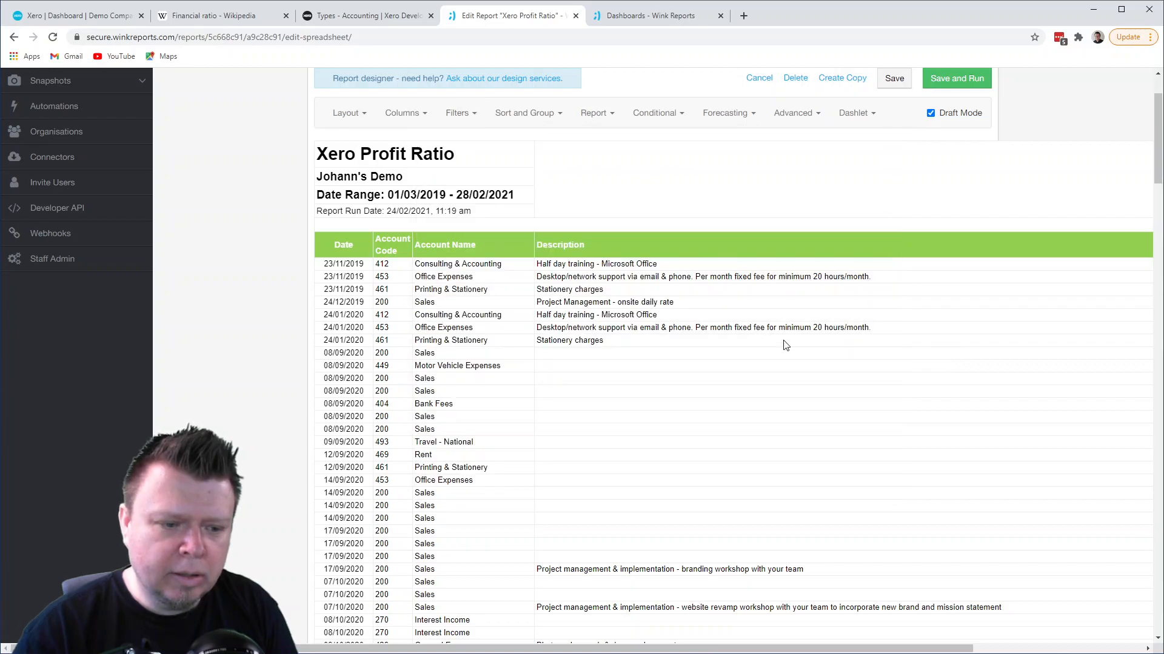
- Remove the Account Name and Account Code columns from the report layout
click(346, 116)
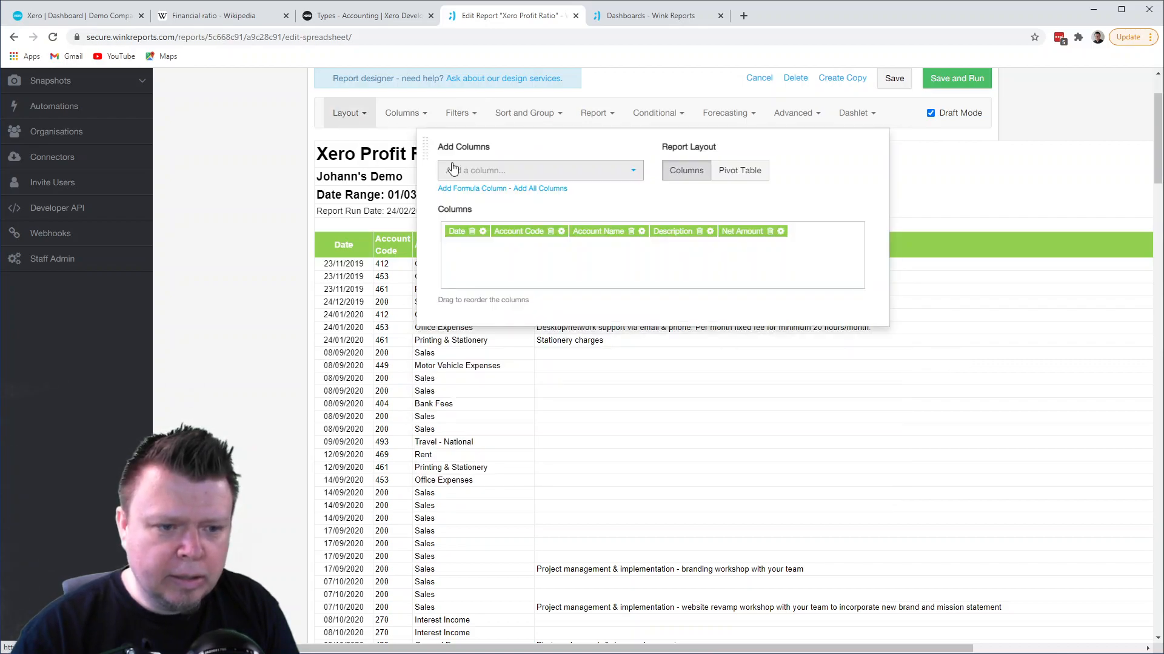
click(630, 232)
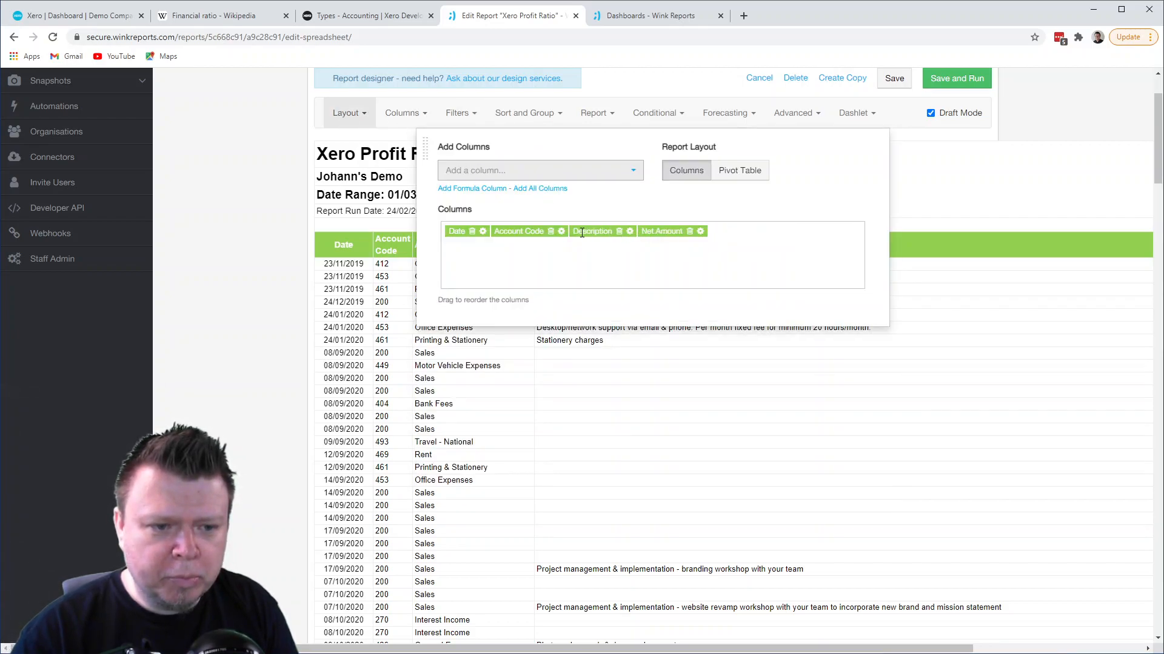
click(551, 231)
click(644, 424)
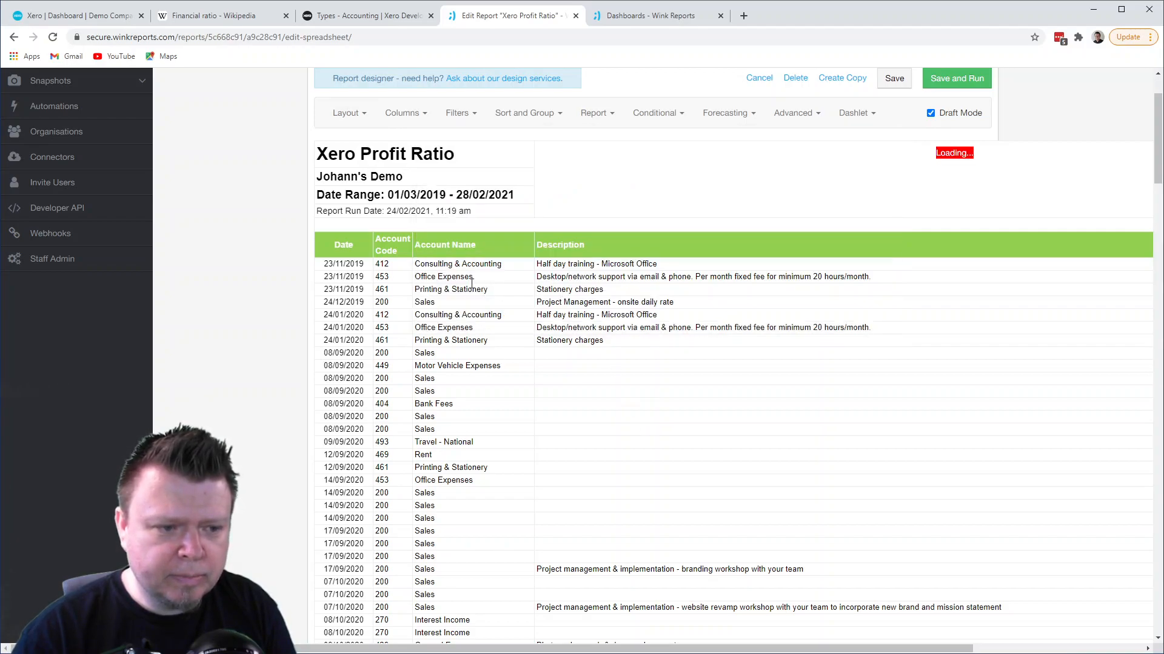
- Add the Account Class and Account Type columns and place them first in the report, ahead of Date
click(343, 112)
click(483, 171)
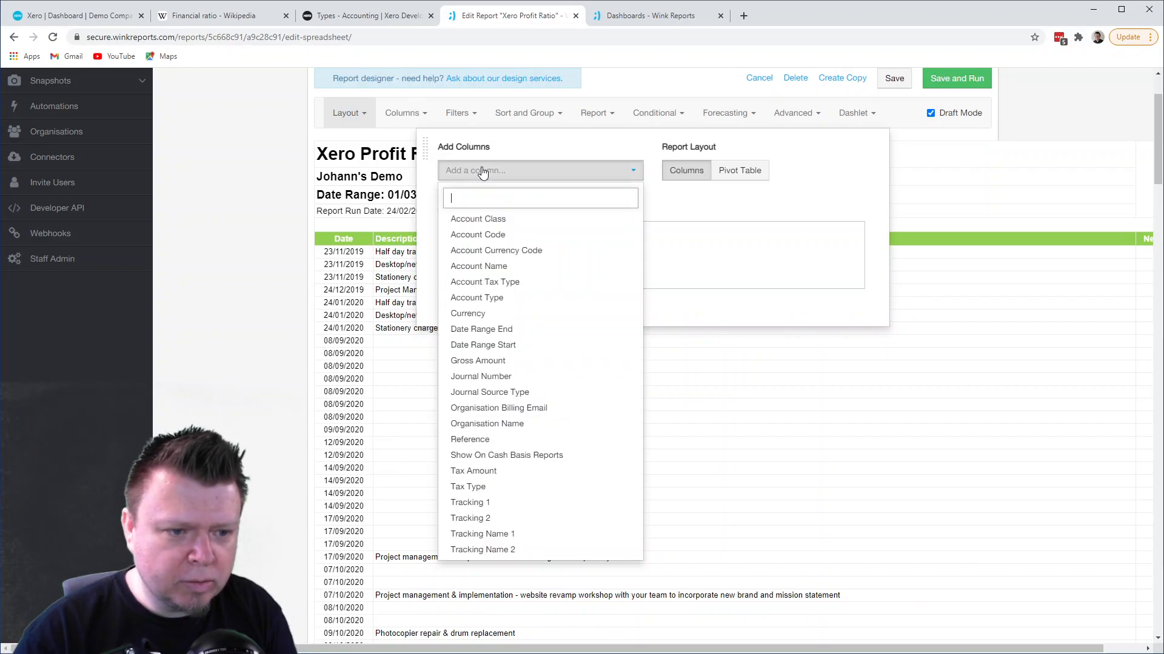
click(485, 219)
click(494, 172)
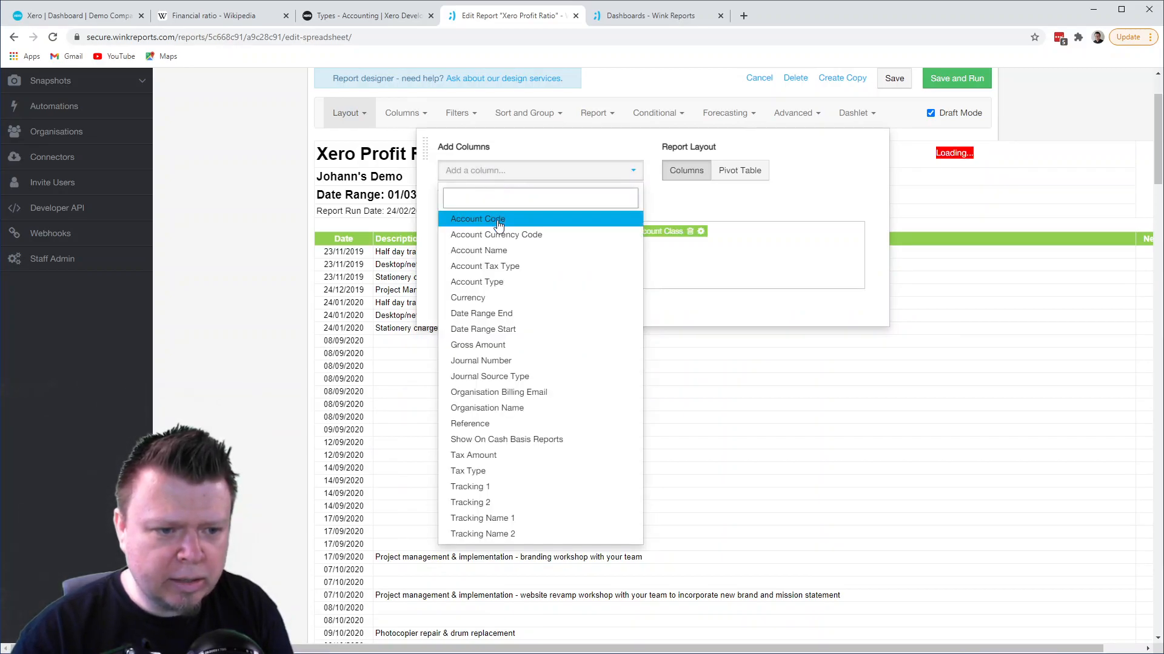
click(496, 280)
drag(669, 244, 504, 247)
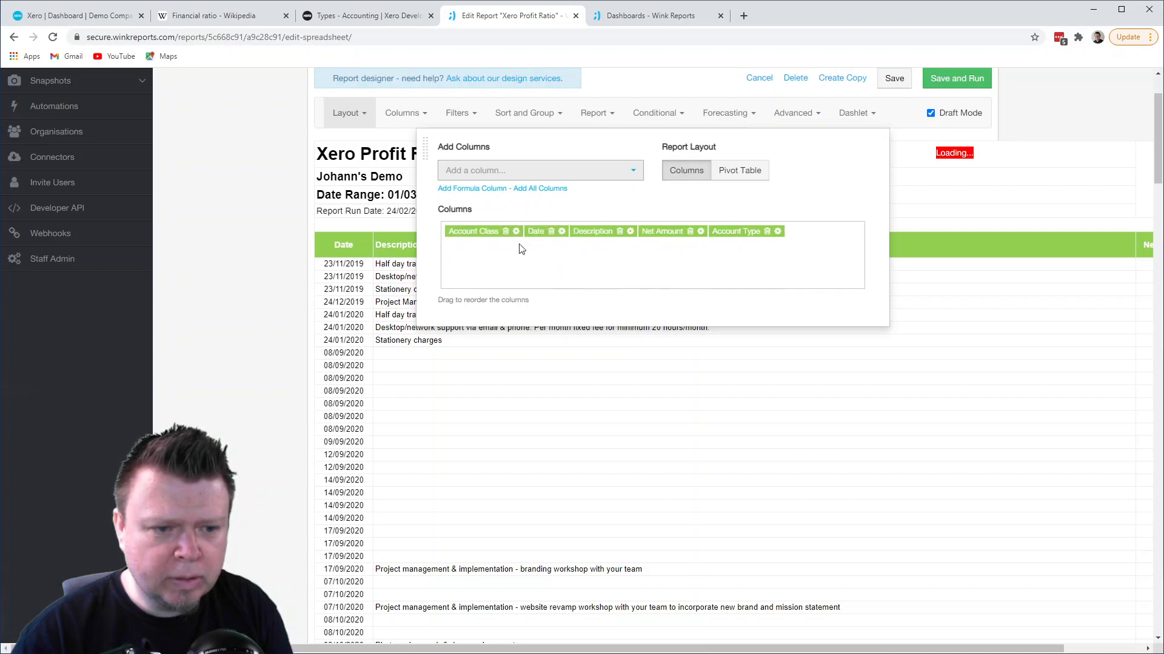
drag(721, 233, 533, 235)
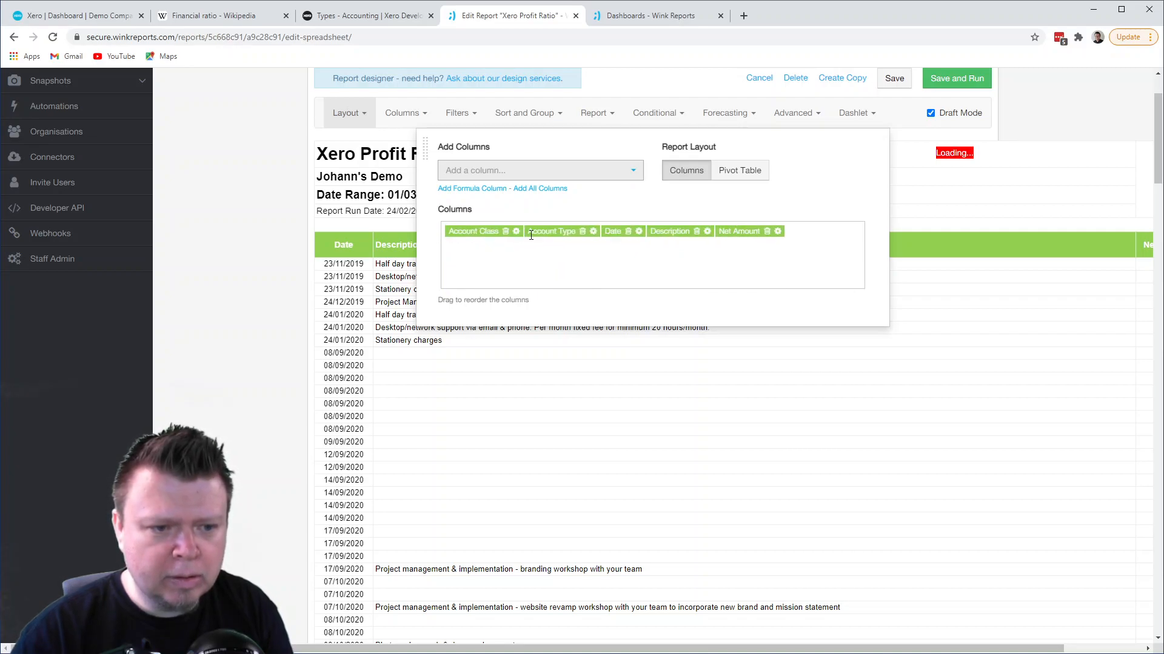
click(454, 416)
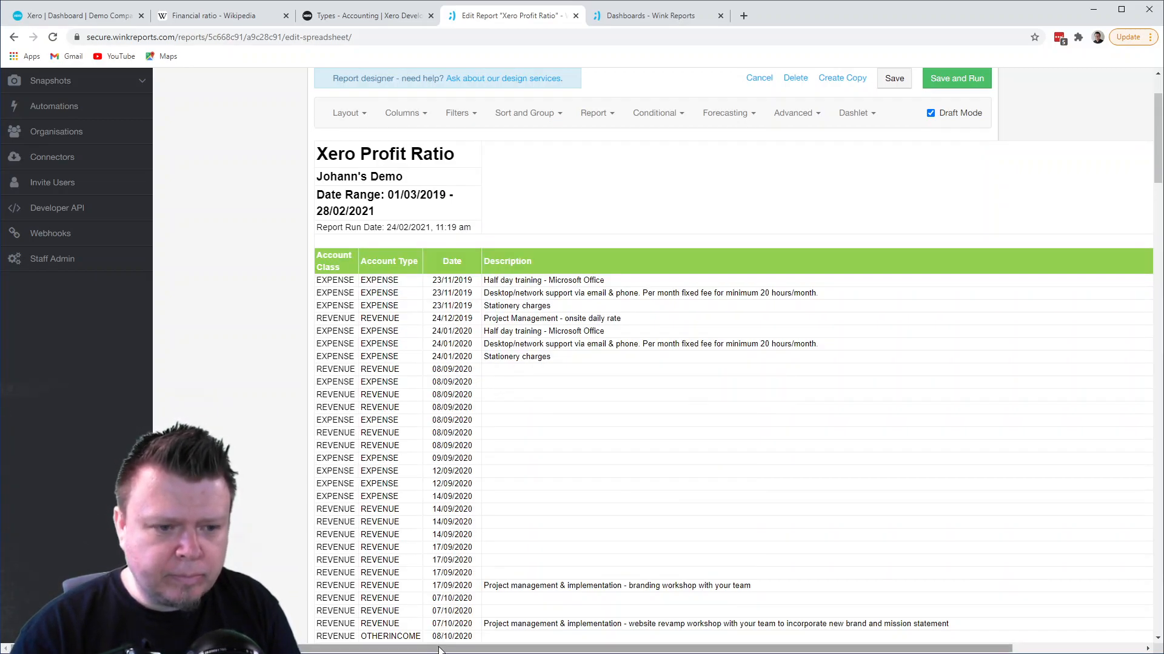
- Remove the Description column from the report layout
click(348, 115)
click(698, 233)
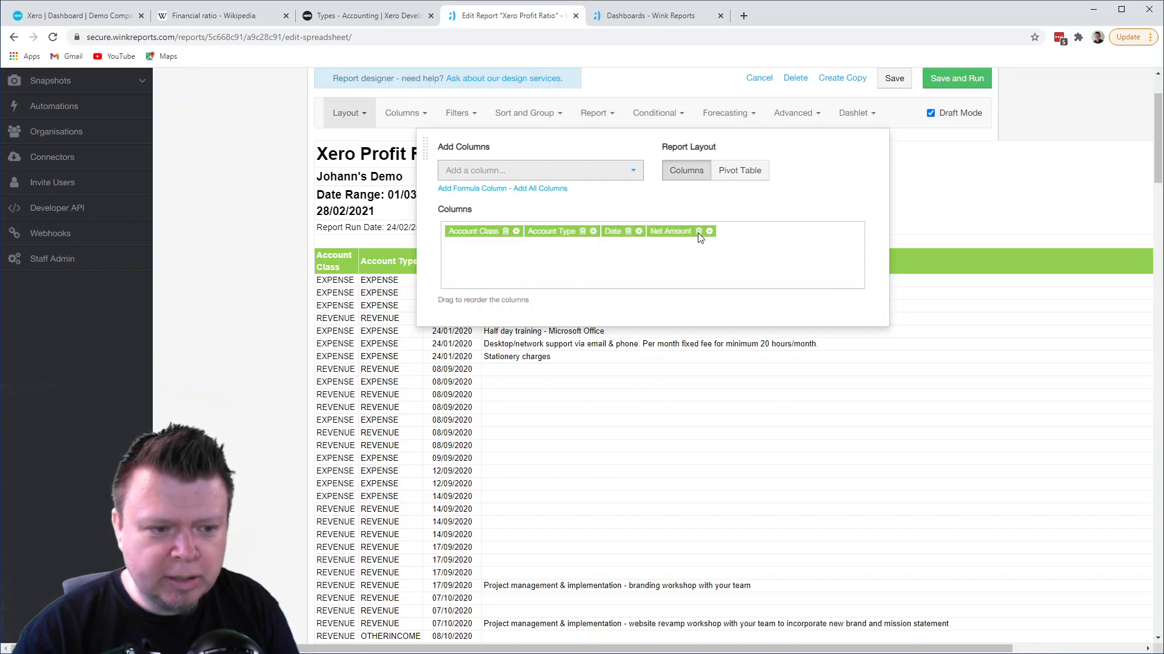
click(371, 405)
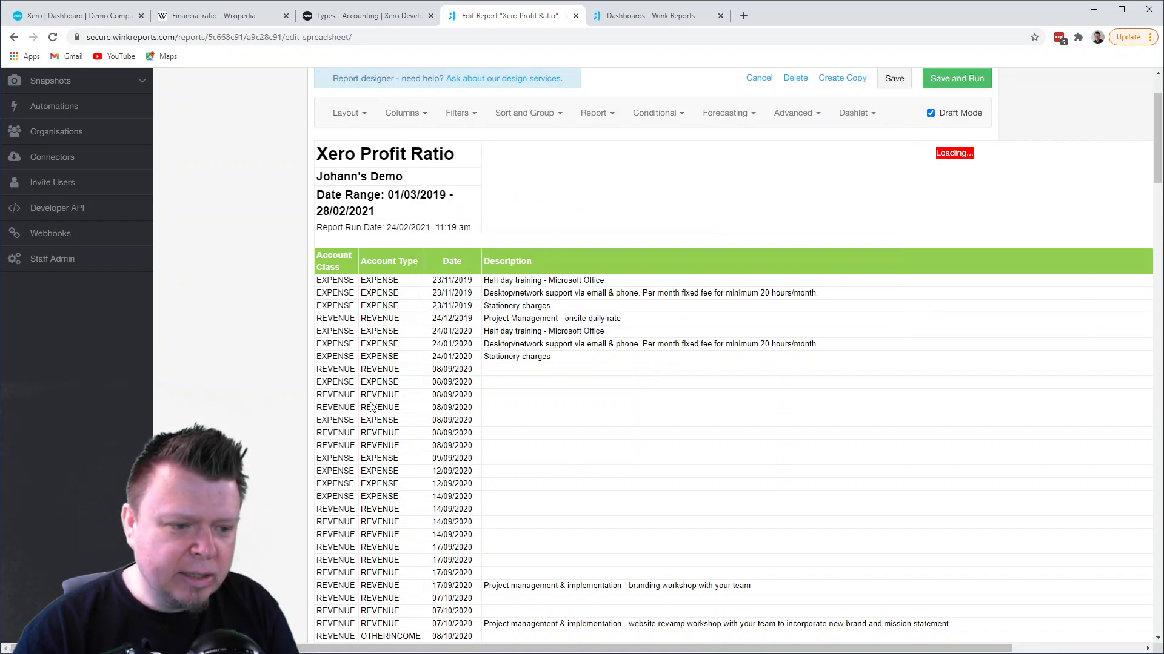
- Look through the report rows to see which account types occur under each account class, including DIRECTCOSTS
drag(428, 265, 451, 264)
scroll(436, 424, down, 3)
scroll(436, 435, down, 9)
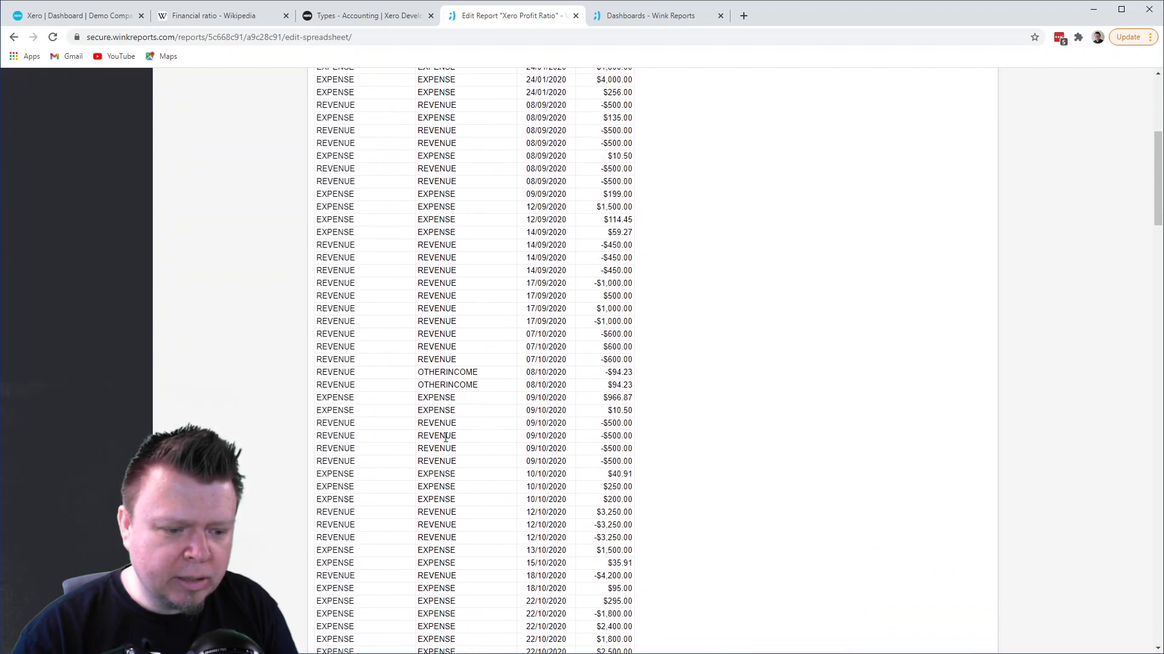
scroll(445, 437, down, 18)
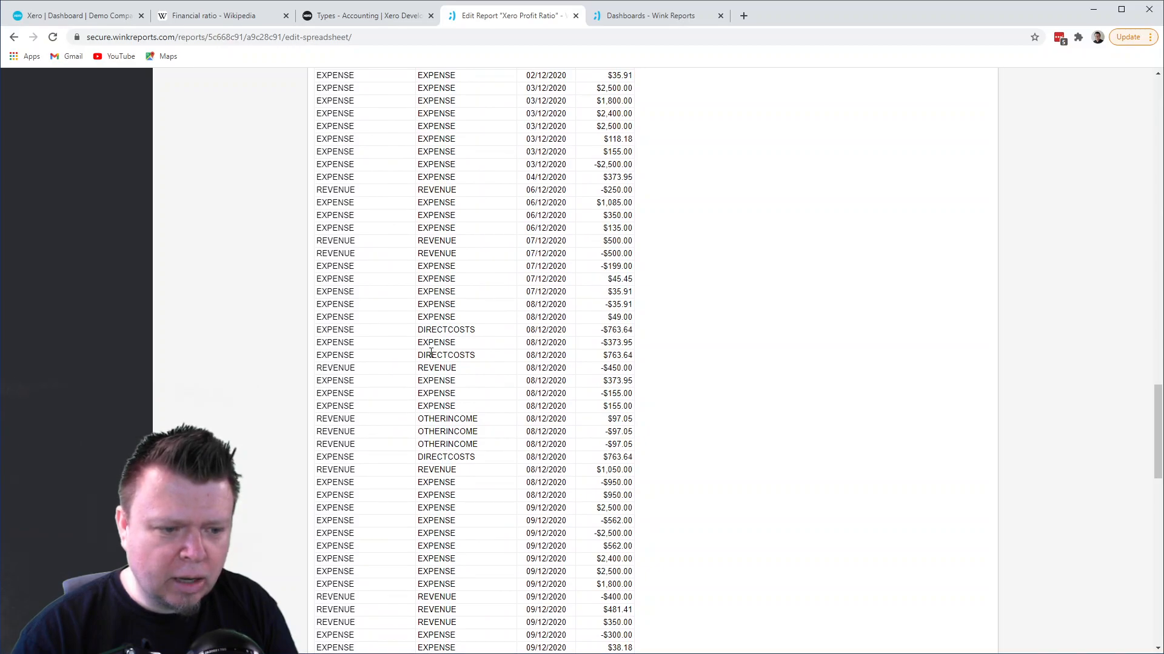
drag(431, 356, 453, 355)
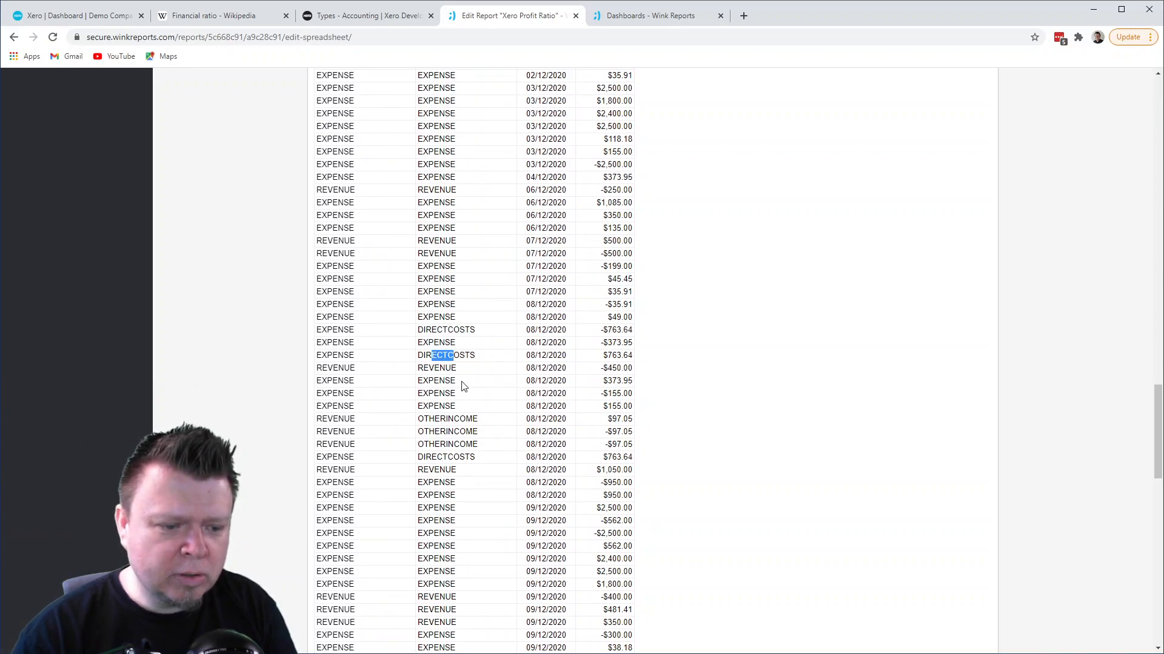
scroll(455, 400, down, 11)
scroll(448, 420, up, 20)
scroll(447, 426, up, 14)
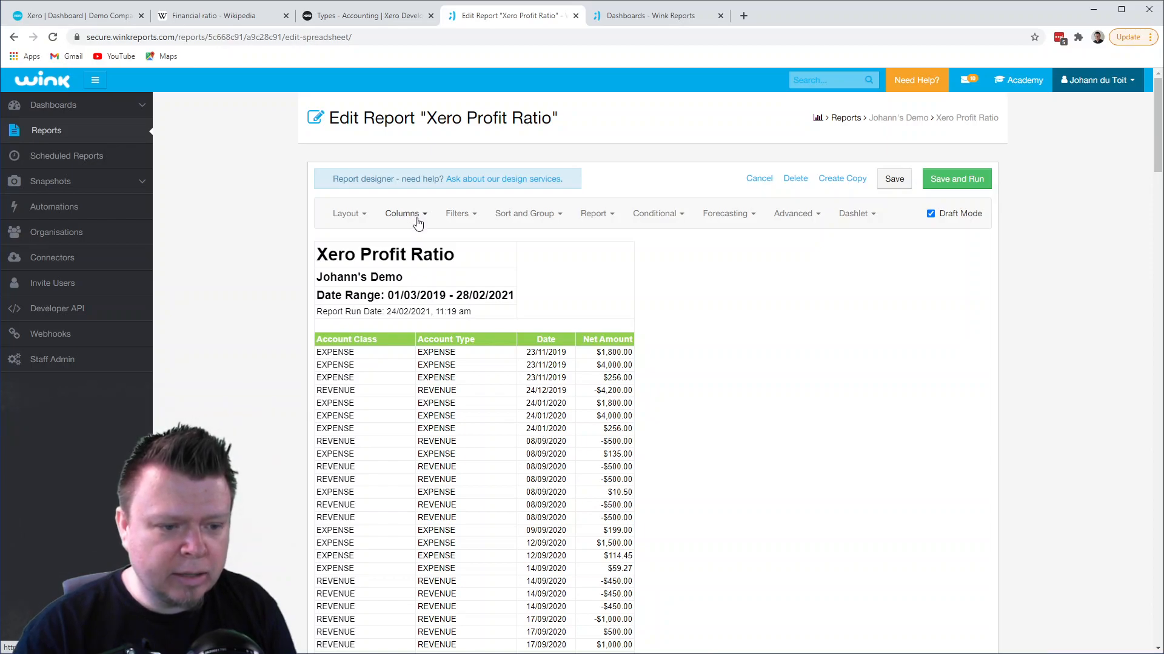
- Remove the Date column and set the Net Amount column's aggregation to Sum
click(352, 215)
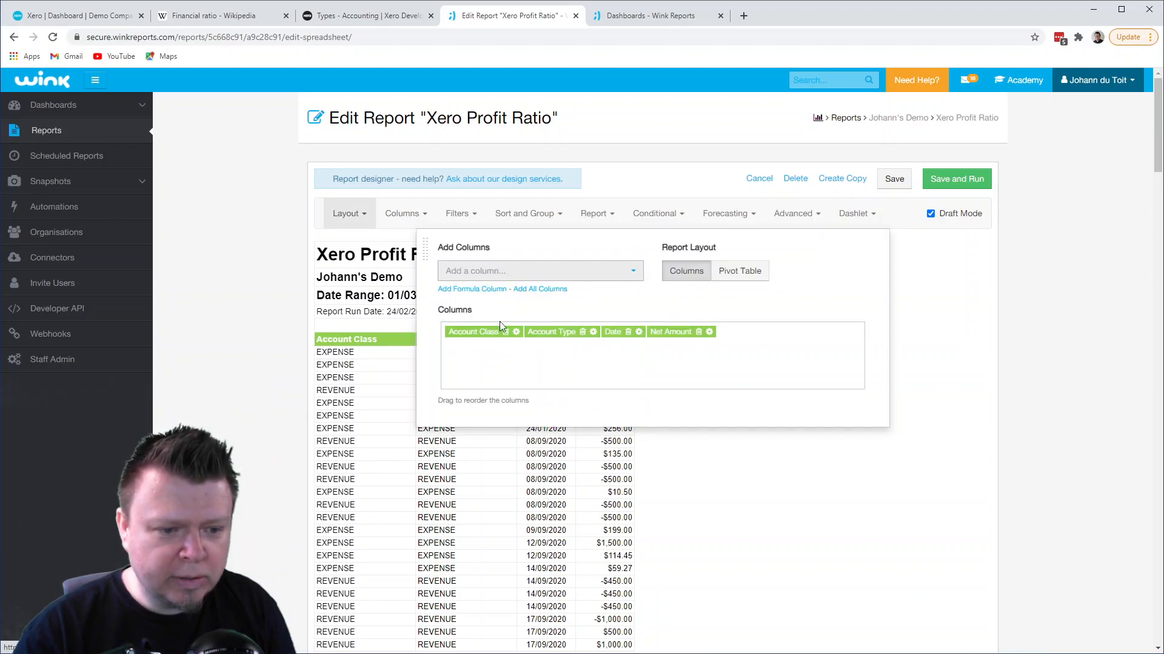
click(628, 332)
click(664, 332)
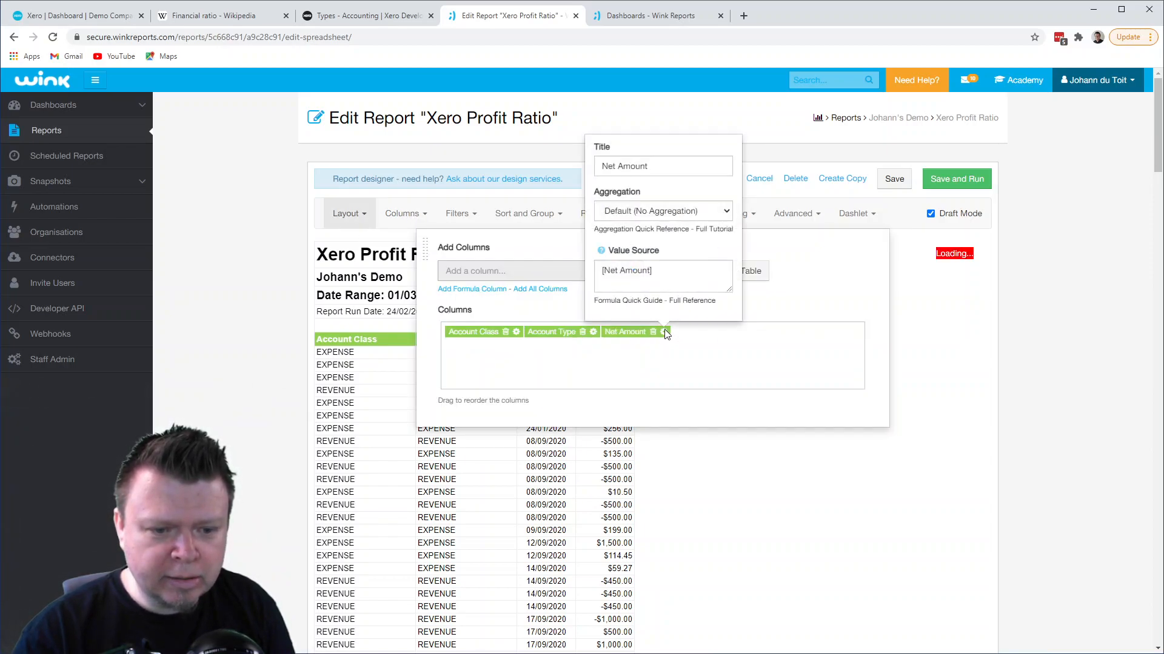
click(678, 212)
click(667, 237)
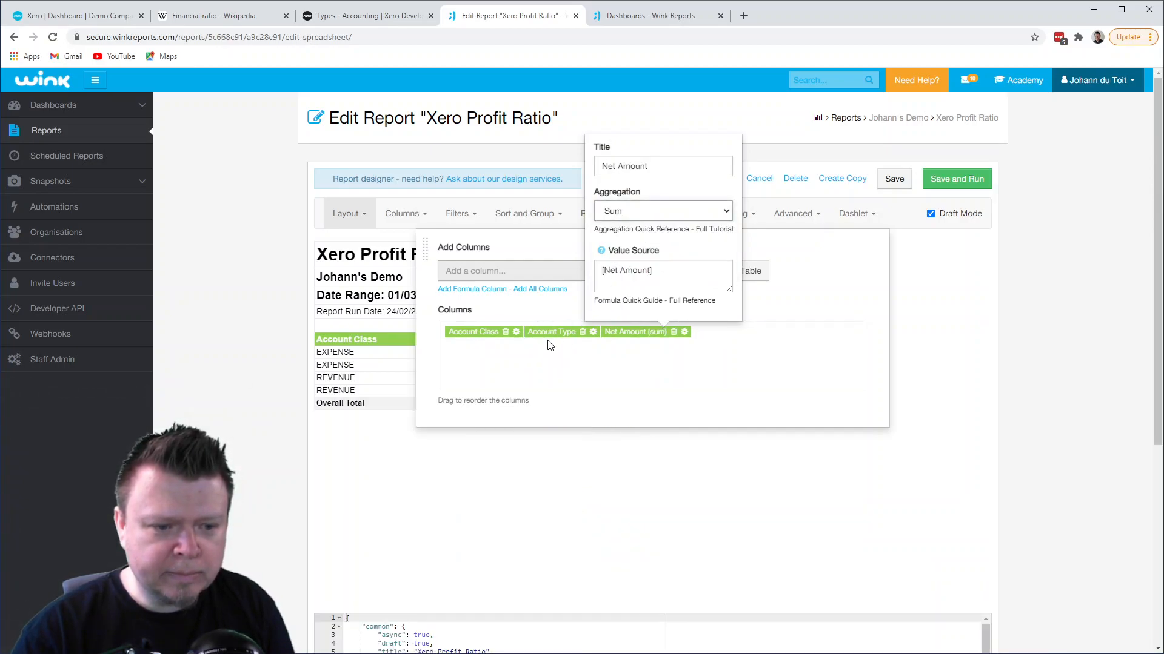
click(512, 500)
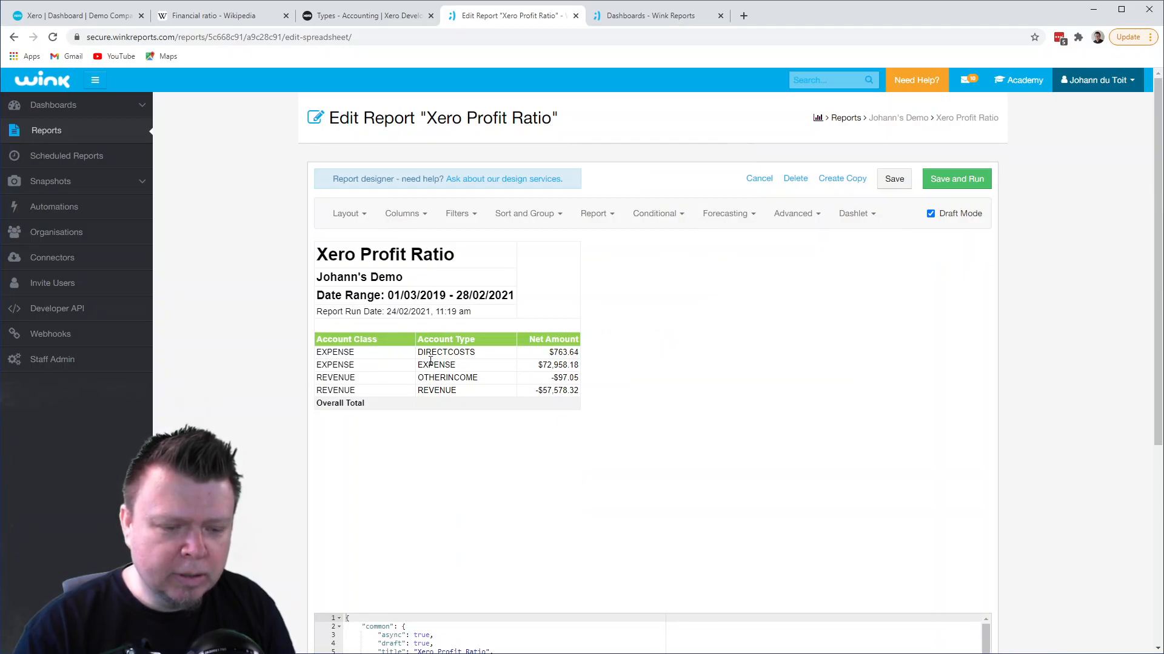
- Review the summarised report's date range and its DIRECTCOSTS row
drag(387, 295, 507, 295)
click(459, 335)
drag(424, 352, 464, 350)
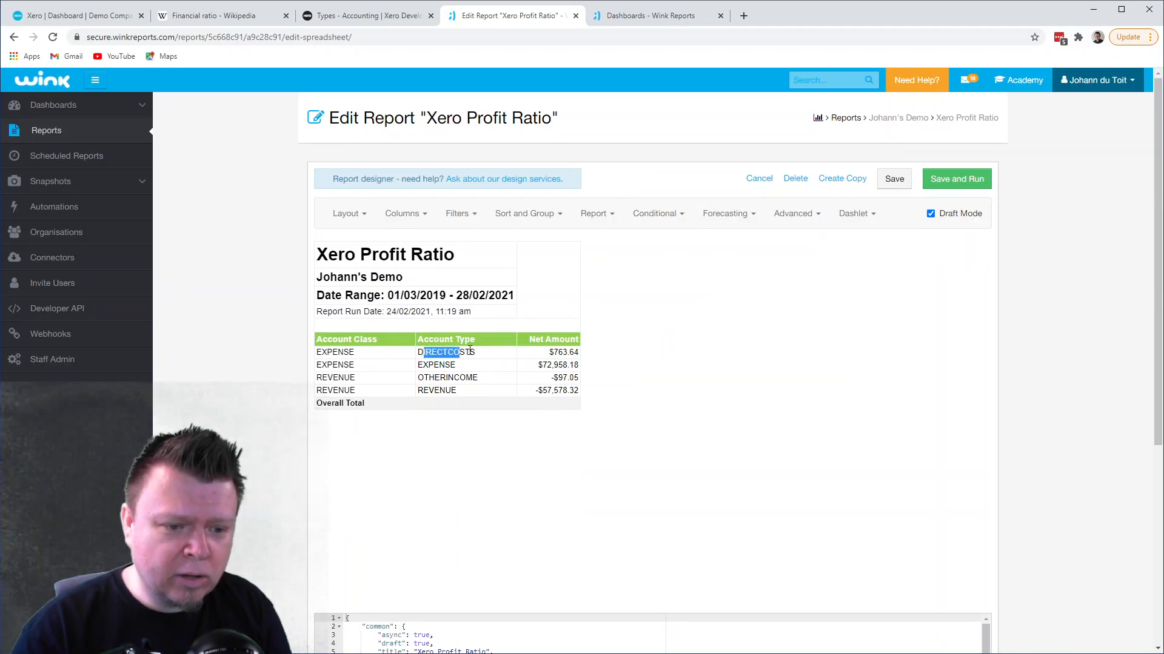
- Review the net amounts of the expense and revenue account types in the summarised report
drag(549, 352, 568, 365)
click(446, 368)
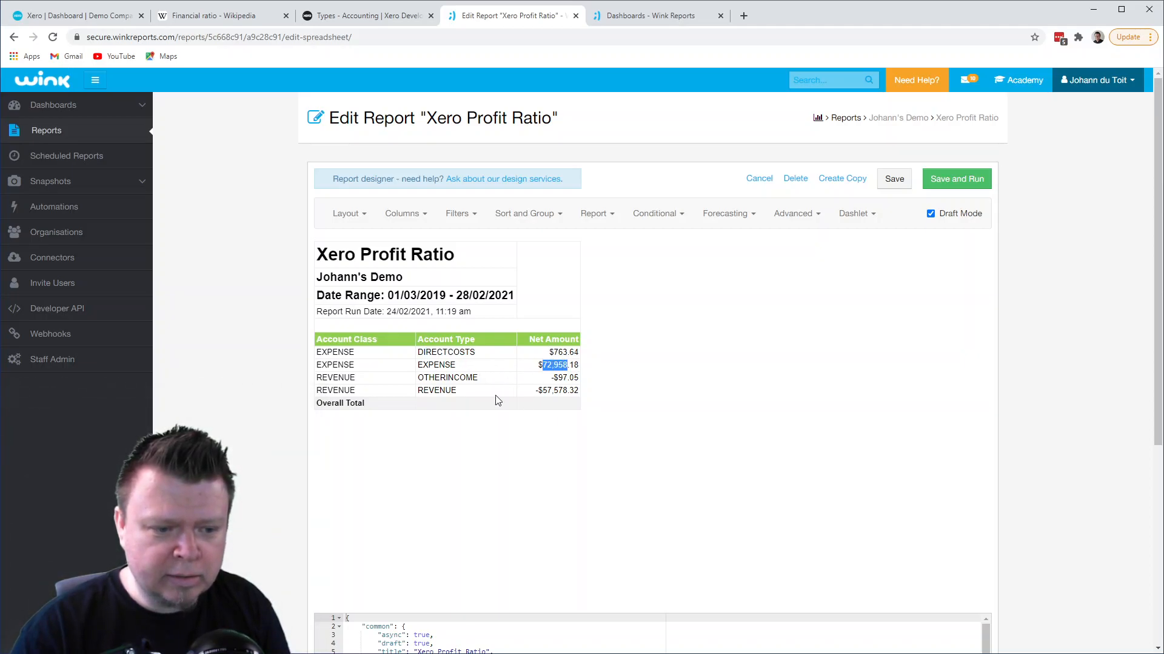
click(437, 388)
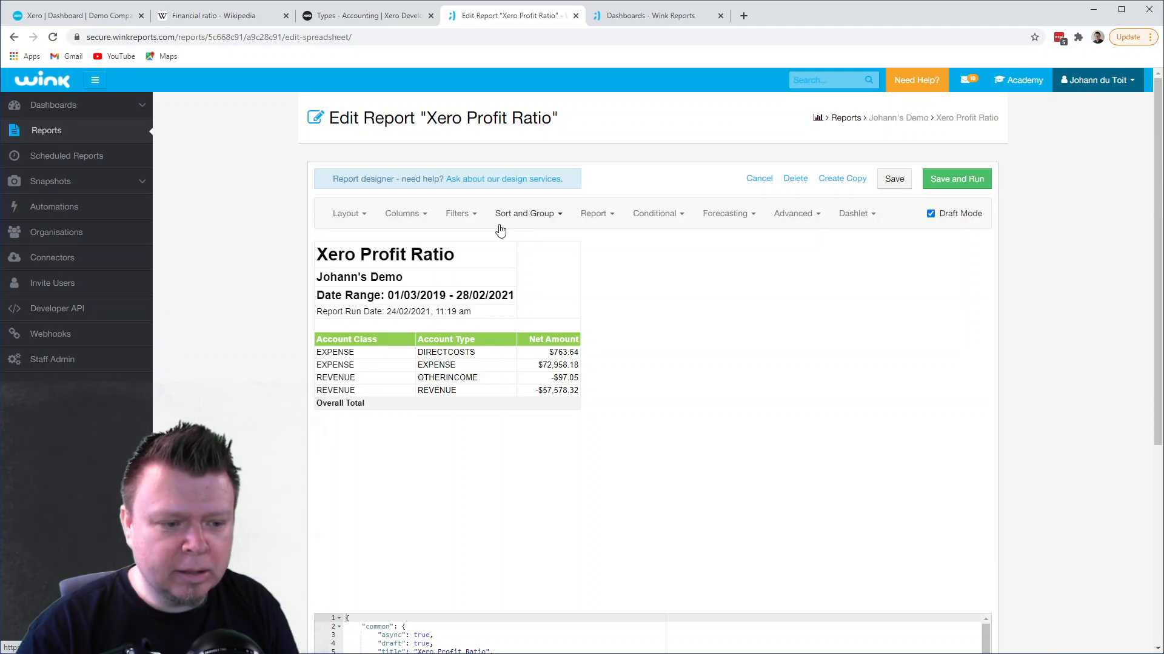
- Add a formula column to the report and title it "Profit %"
click(359, 216)
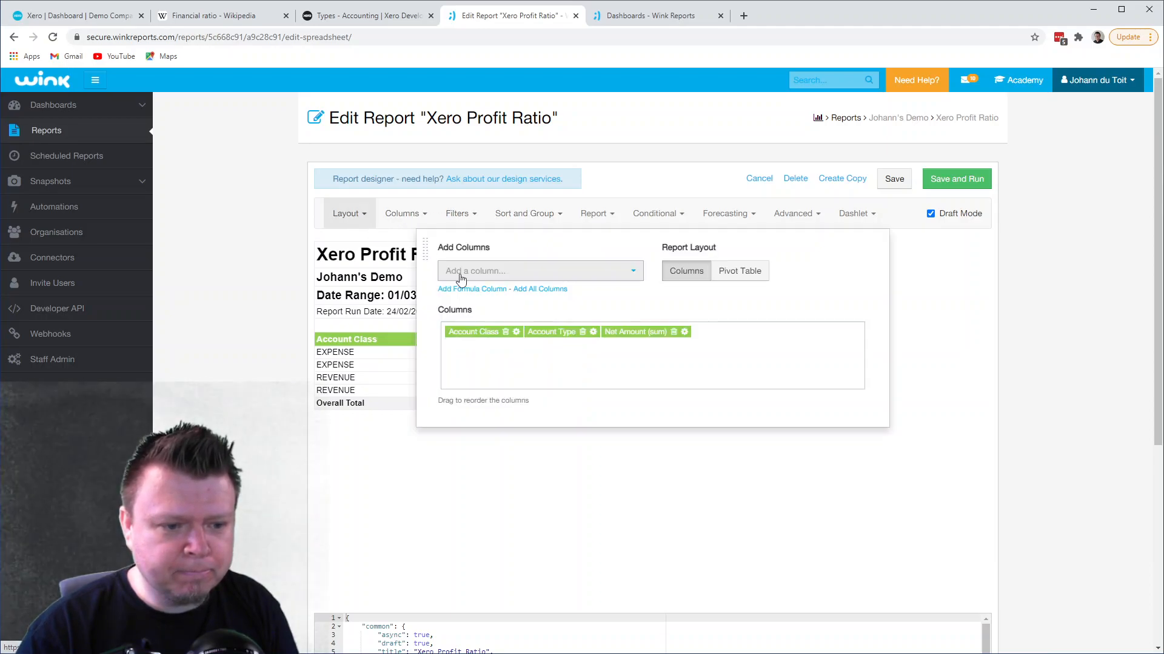
click(485, 289)
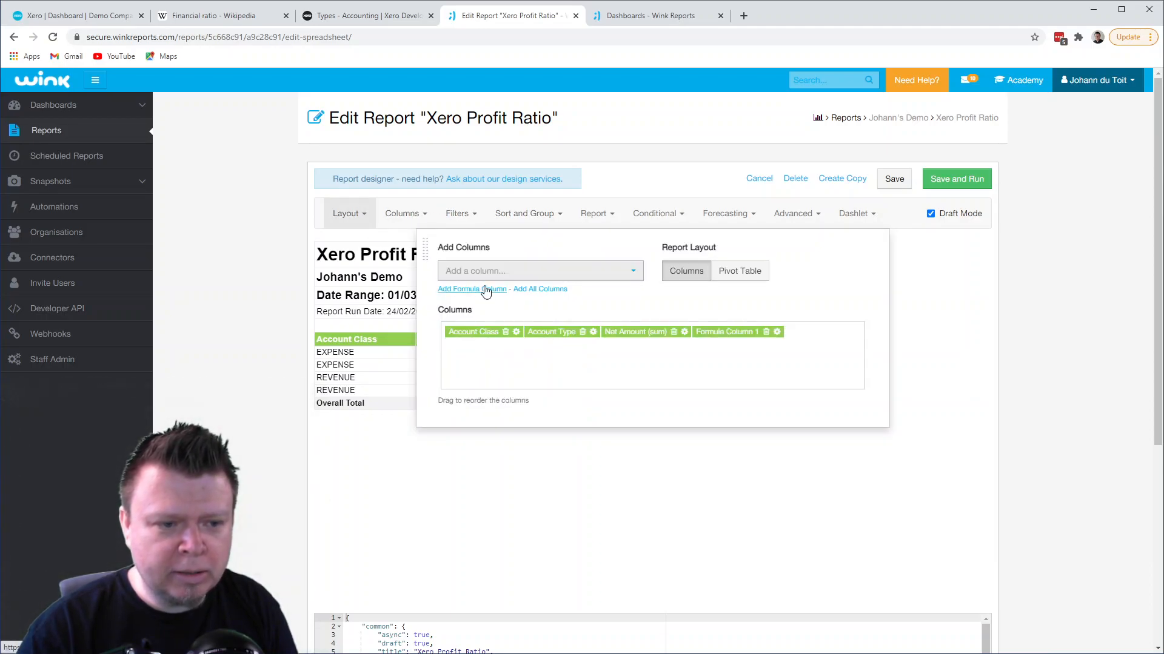
click(496, 266)
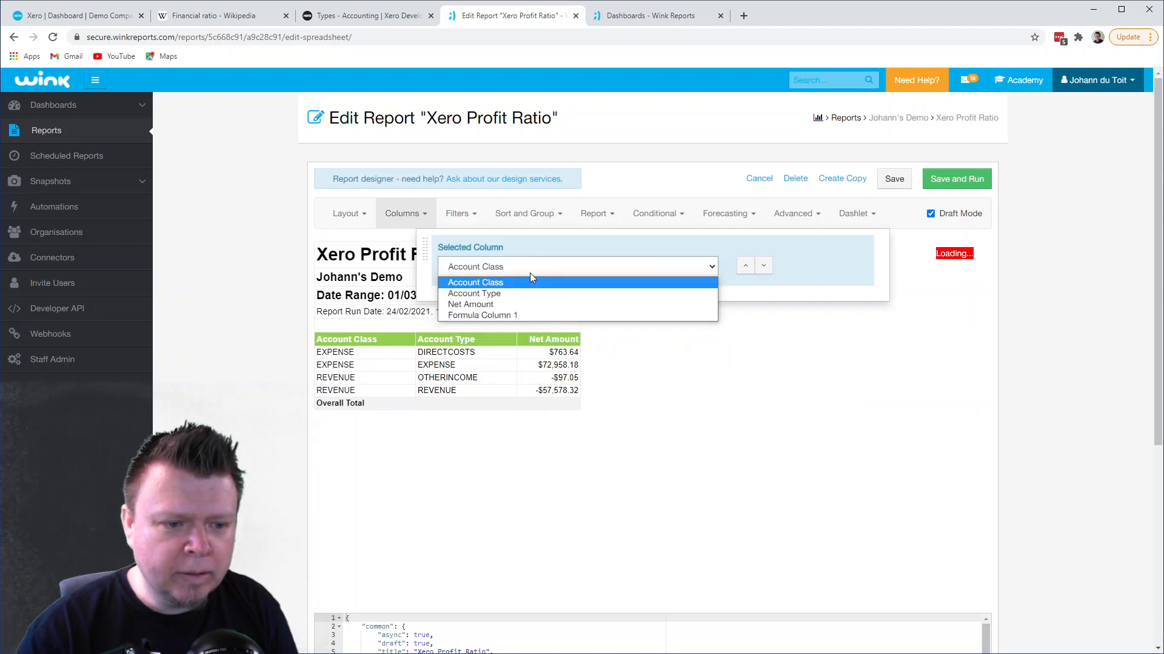
click(511, 313)
drag(525, 315, 449, 316)
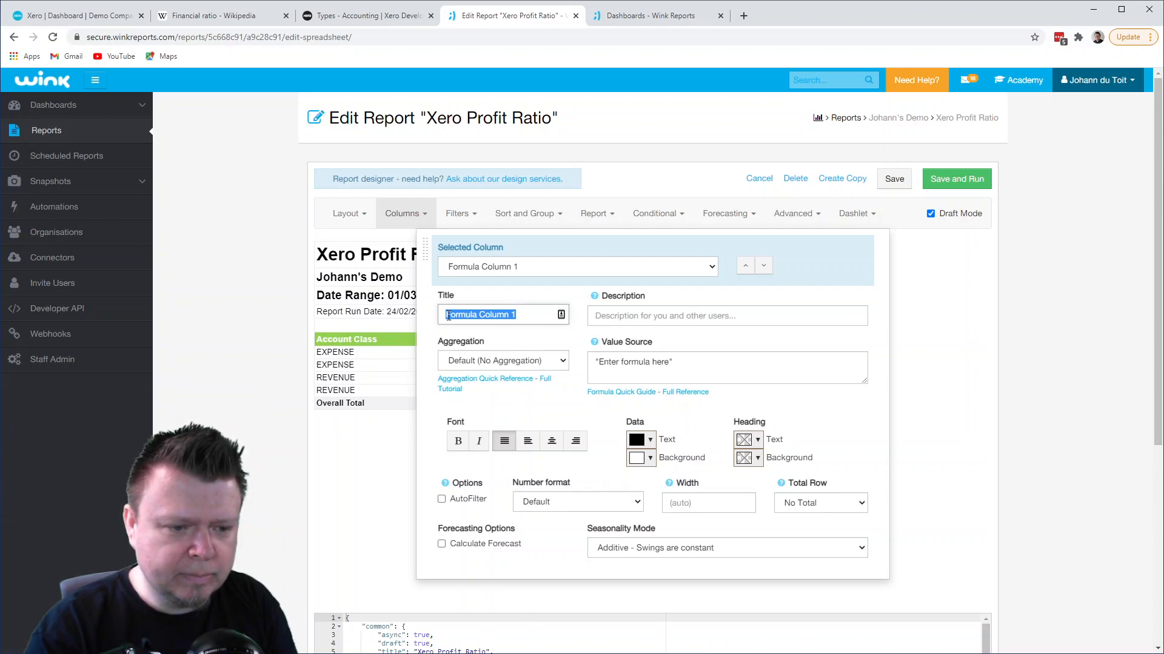
text(P)
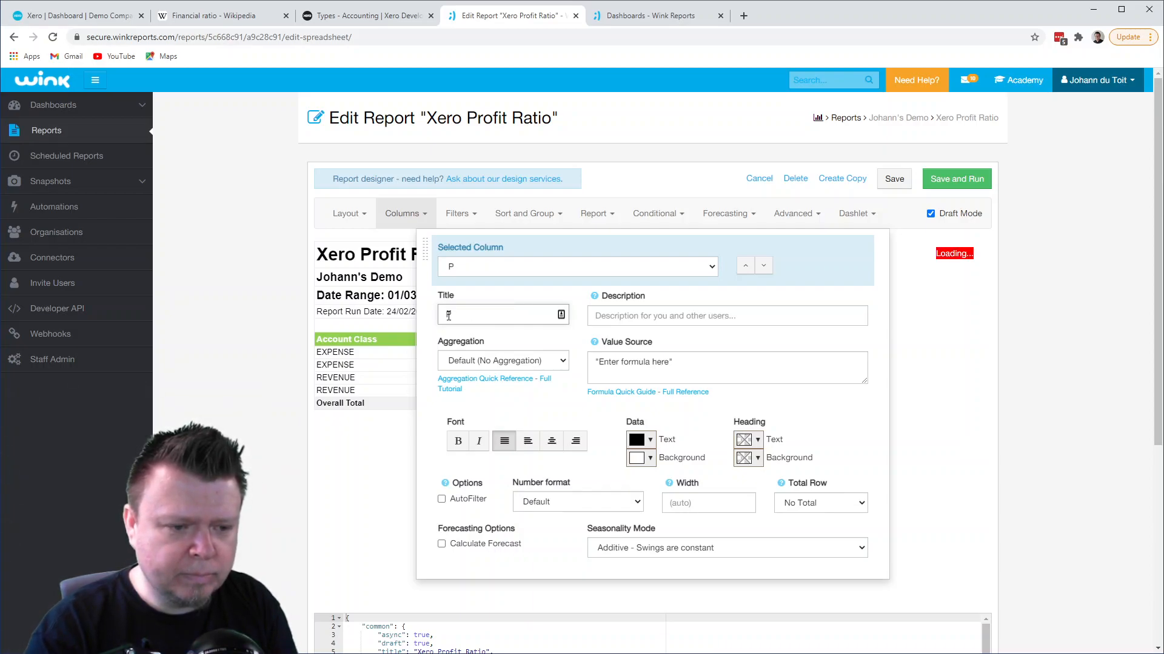
text(rofit %)
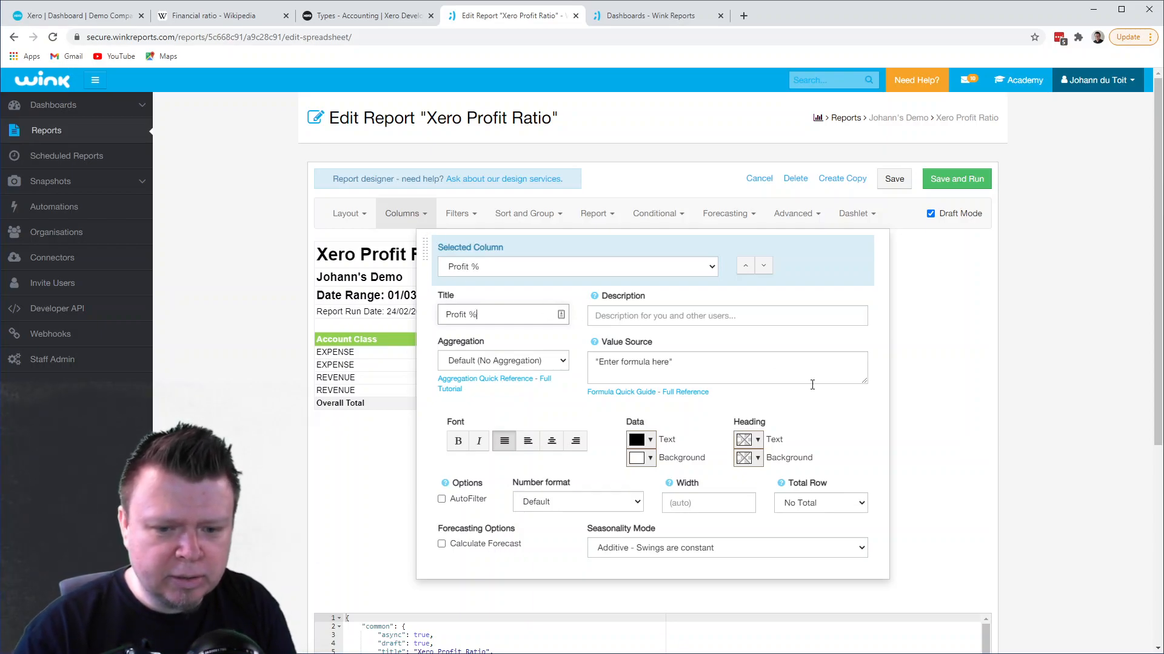
- Enlarge the Value Source box, reposition the column settings, and replace the placeholder formula with an opening SUM( on its own line
drag(861, 383, 862, 501)
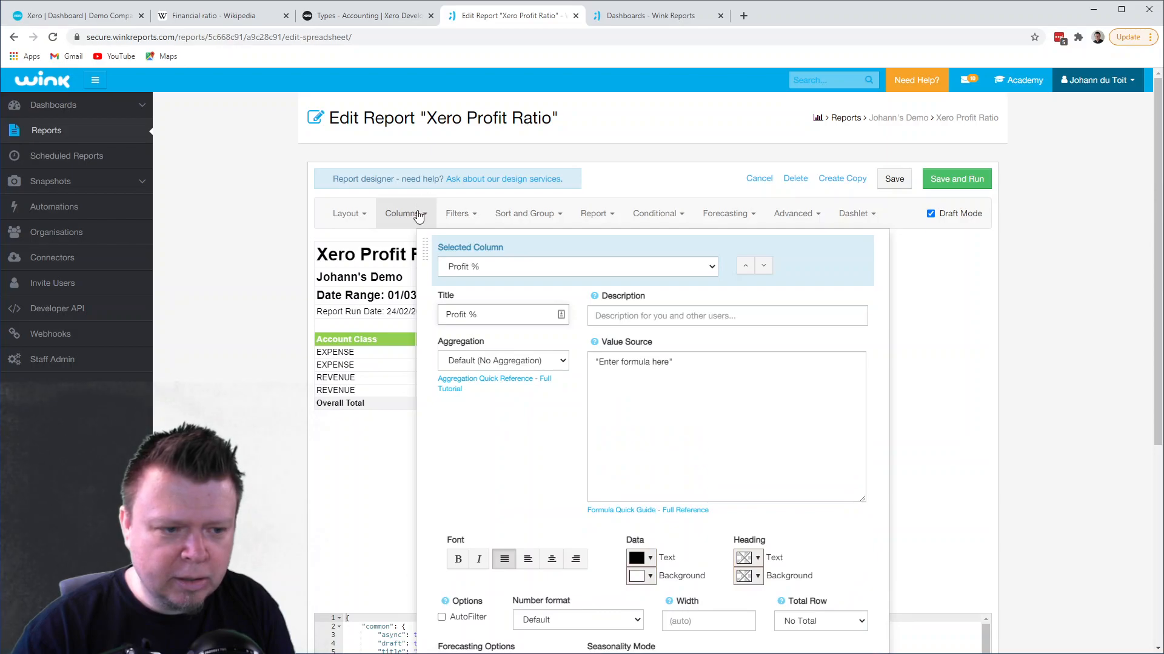
drag(423, 236, 674, 140)
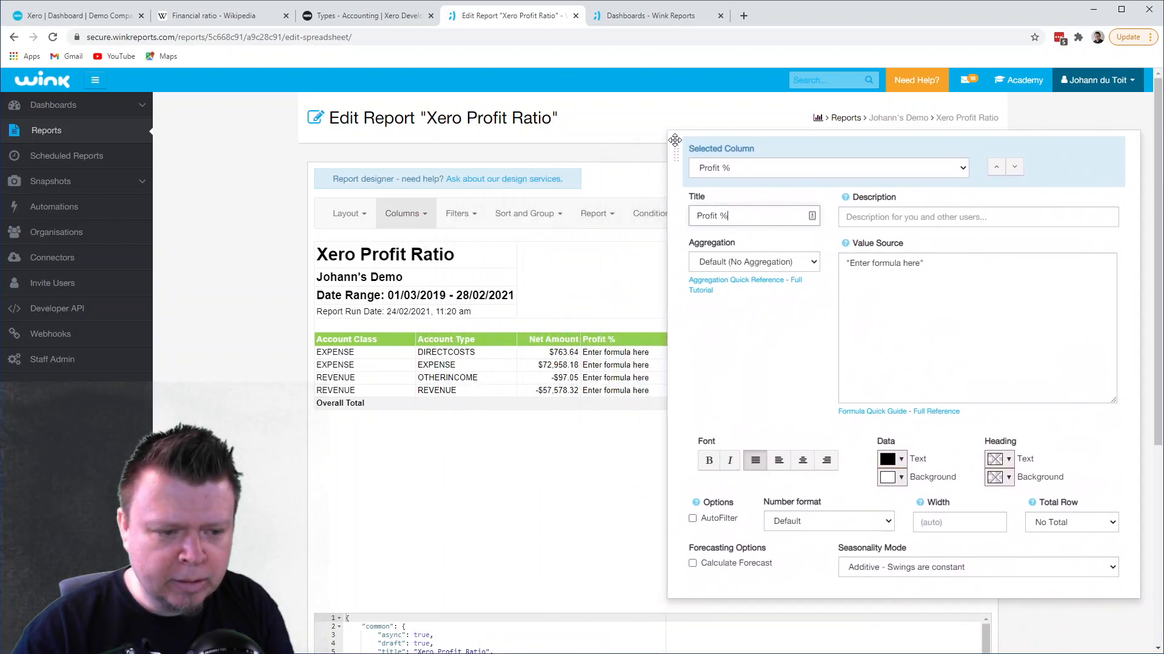
drag(675, 140, 427, 149)
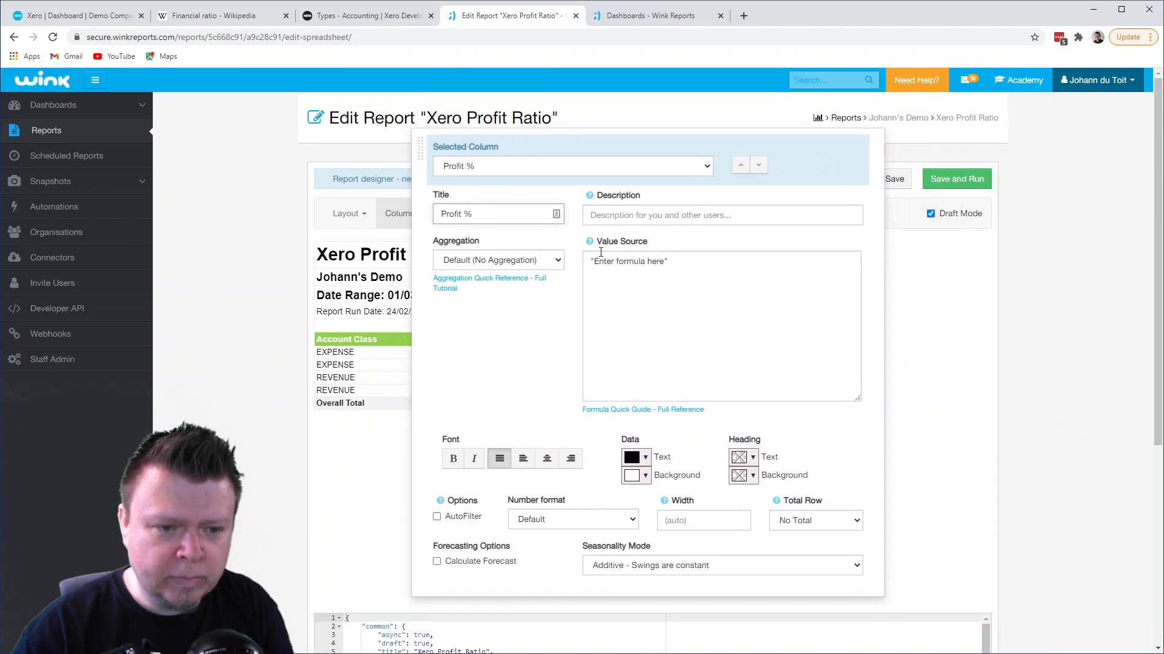
triple_click(688, 262)
text(SUM([R)
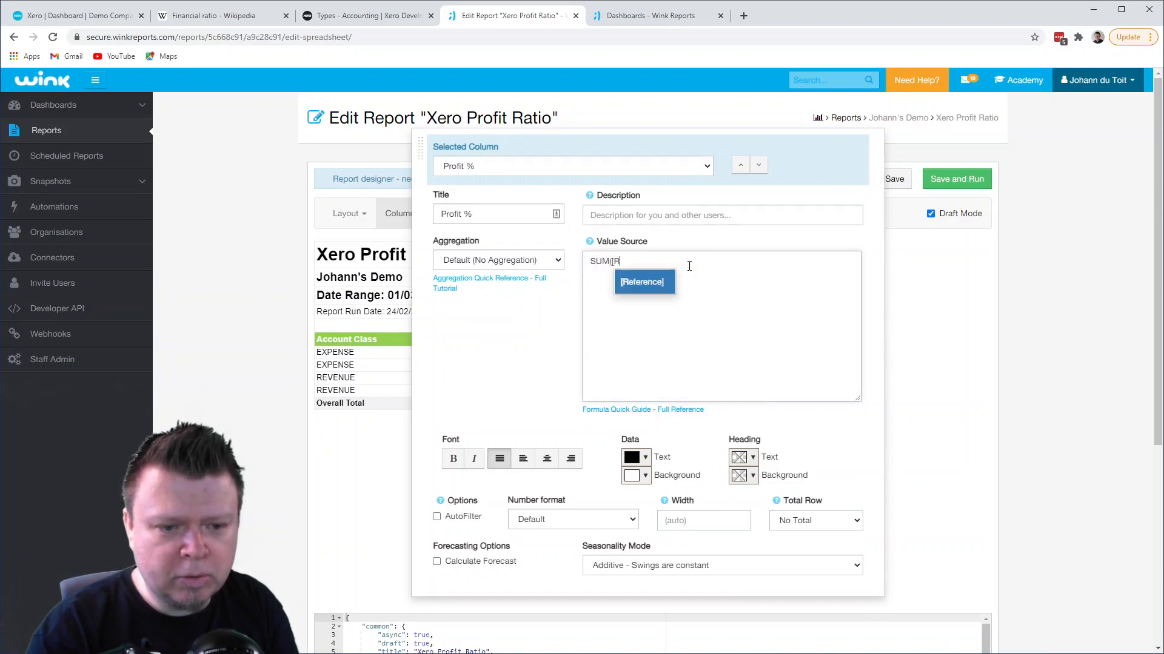
text(EV)
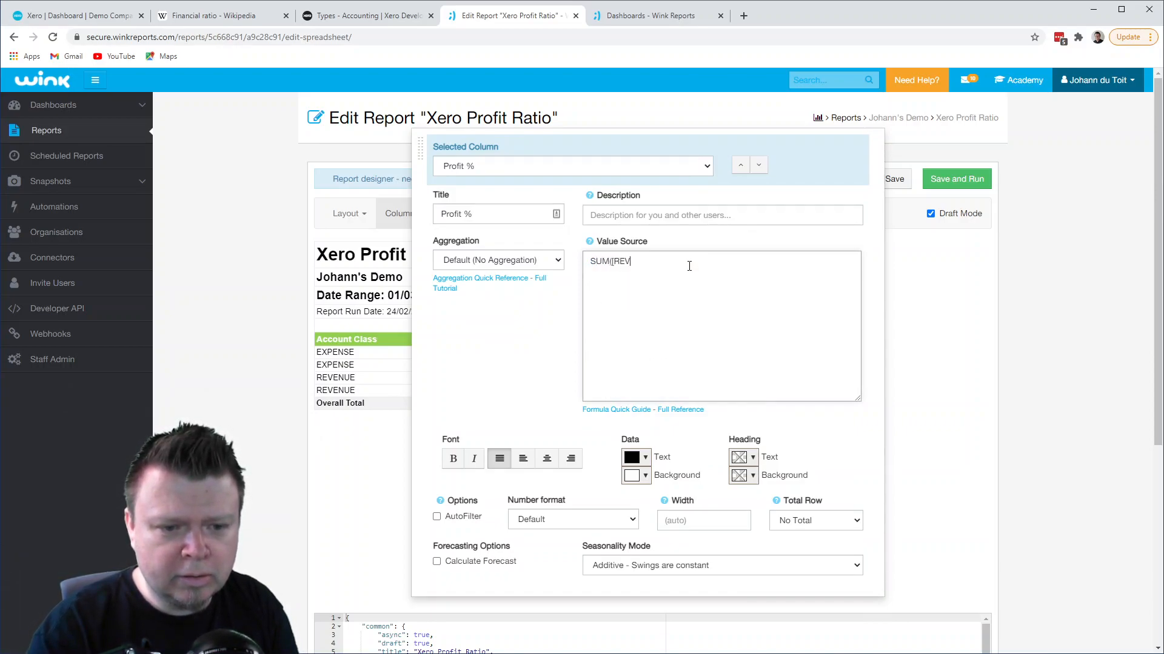
key(BackSpace)
key(BackSpace)
key(BackSpace)
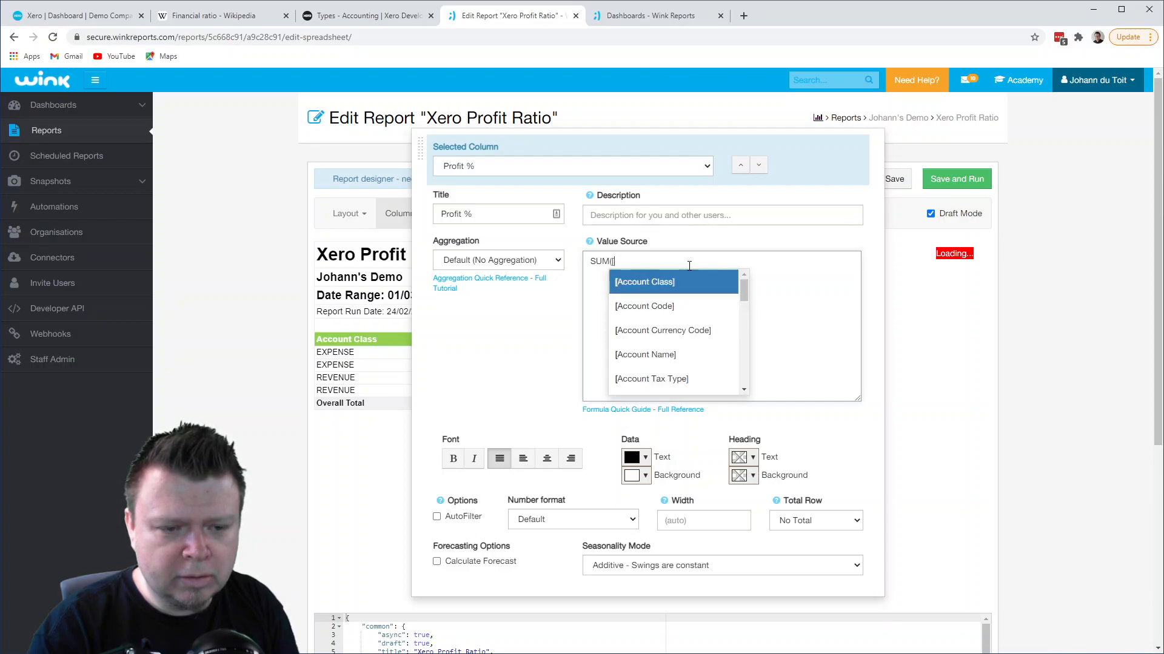
key(BackSpace)
key(Return)
- Inside the SUM, begin an IF that tests whether [Account Type] = "REVENUE"
text(IF([A)
key(Down)
key(Down)
key(Down)
key(Down)
key(Down)
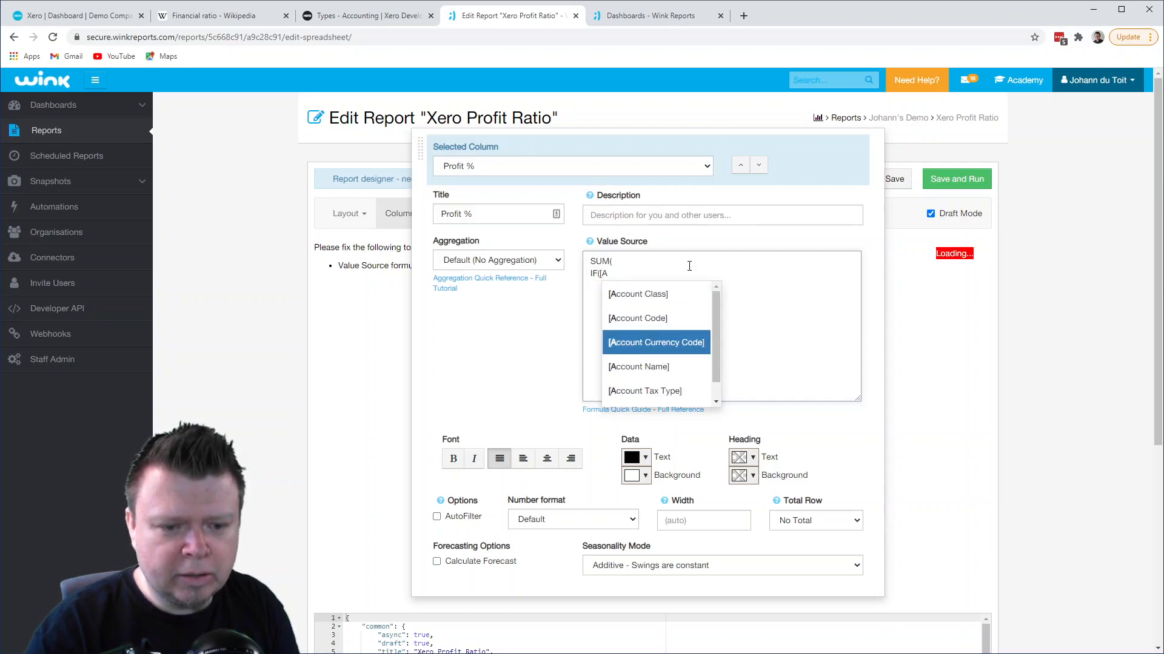
key(Return)
text(= ")
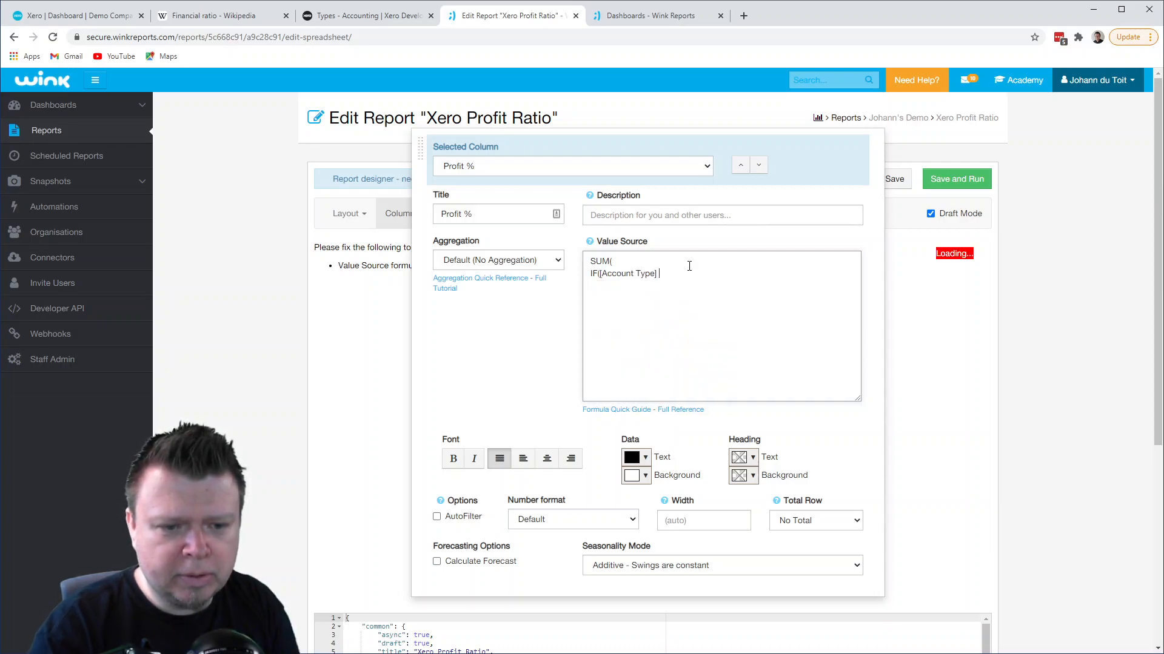
text(REVENUE", )
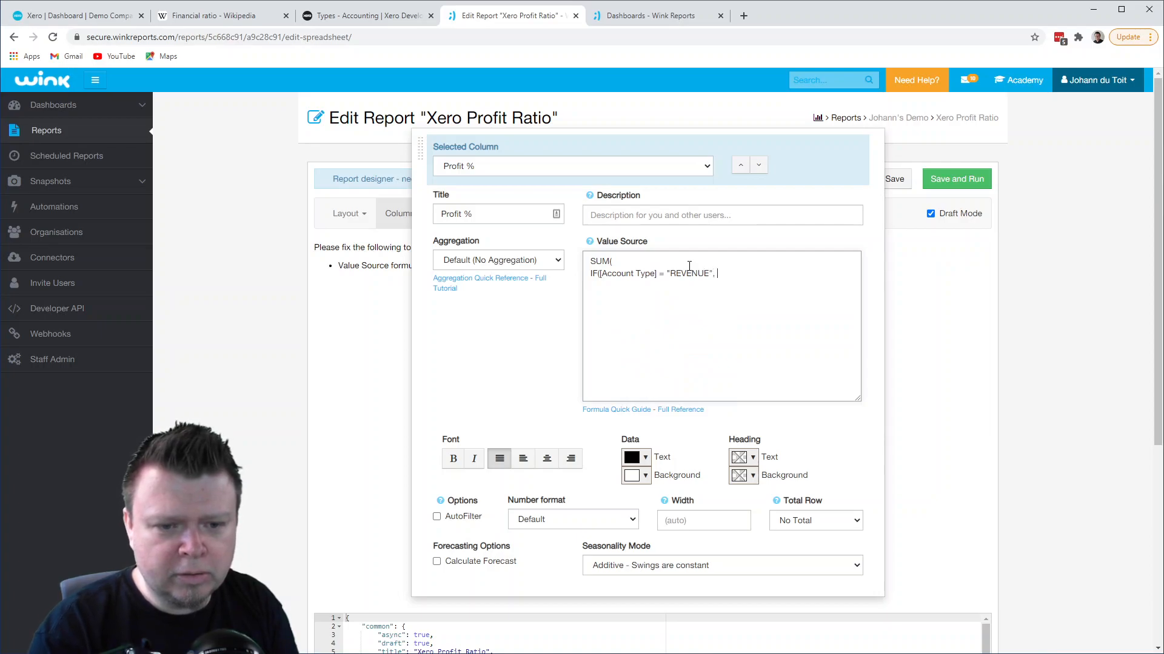
text([N)
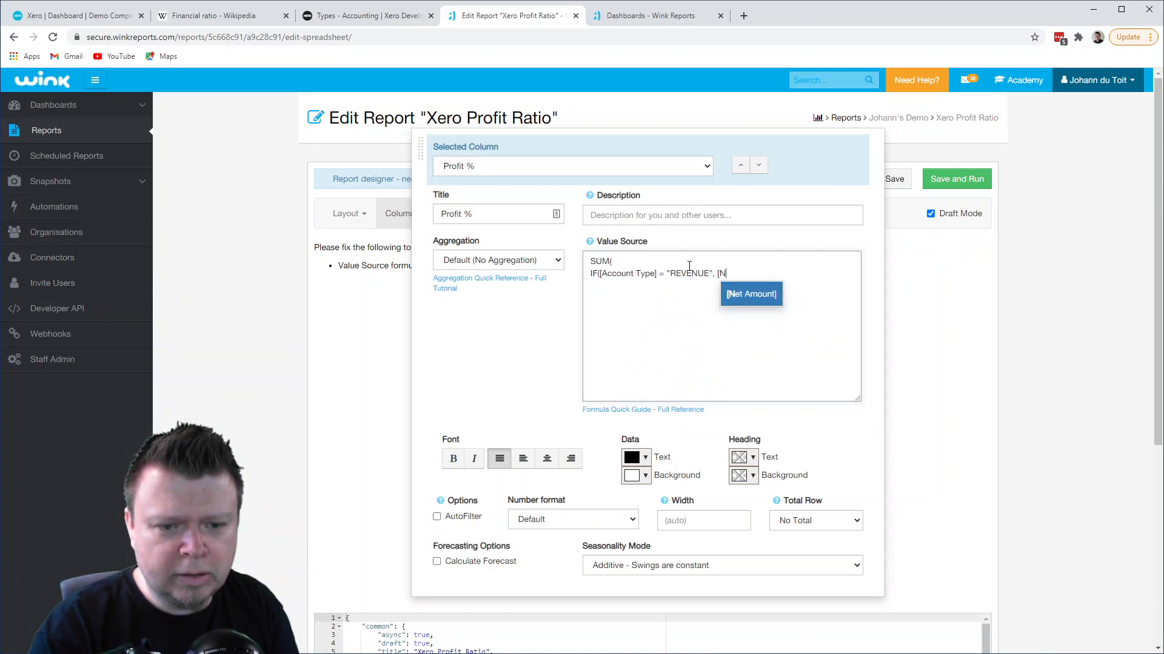
- Make the IF return -1 * [Net Amount] when true and NULL otherwise, and close the SUM
key(Return)
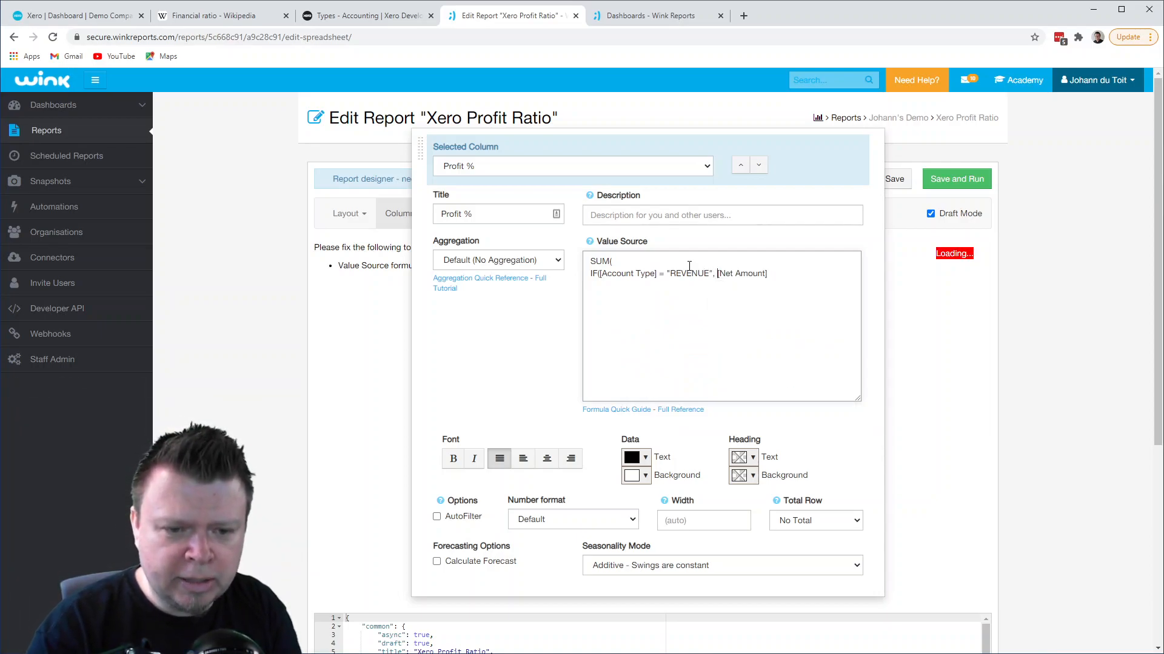
text(-1 *)
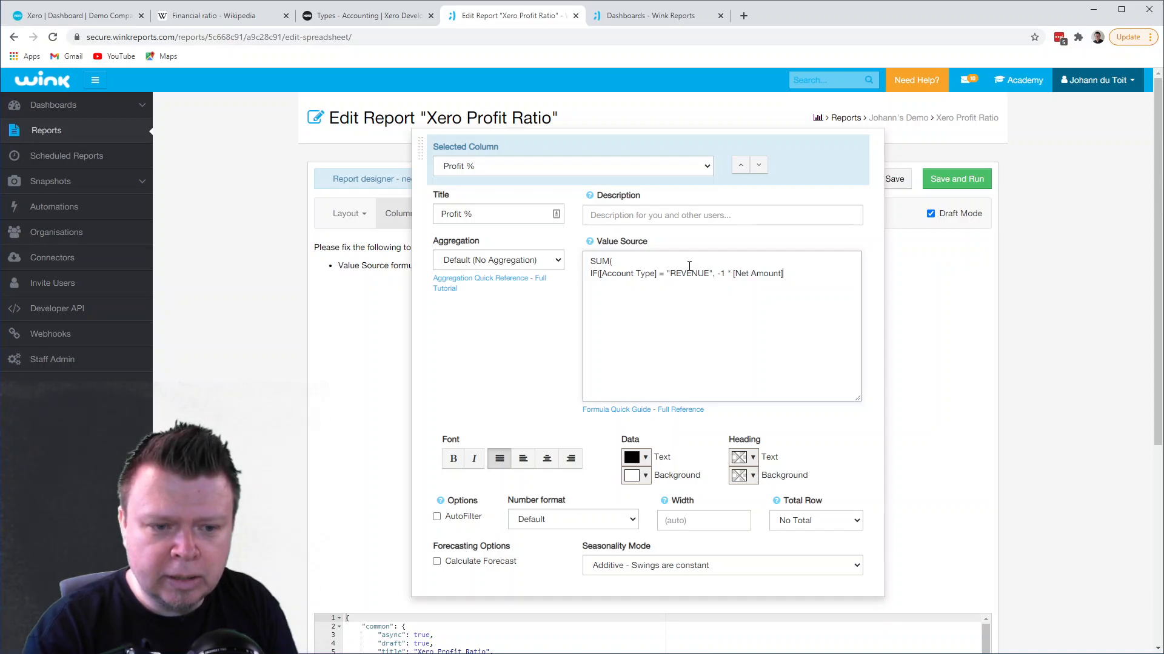
key(BackSpace)
text(, NULL))
key(Return)
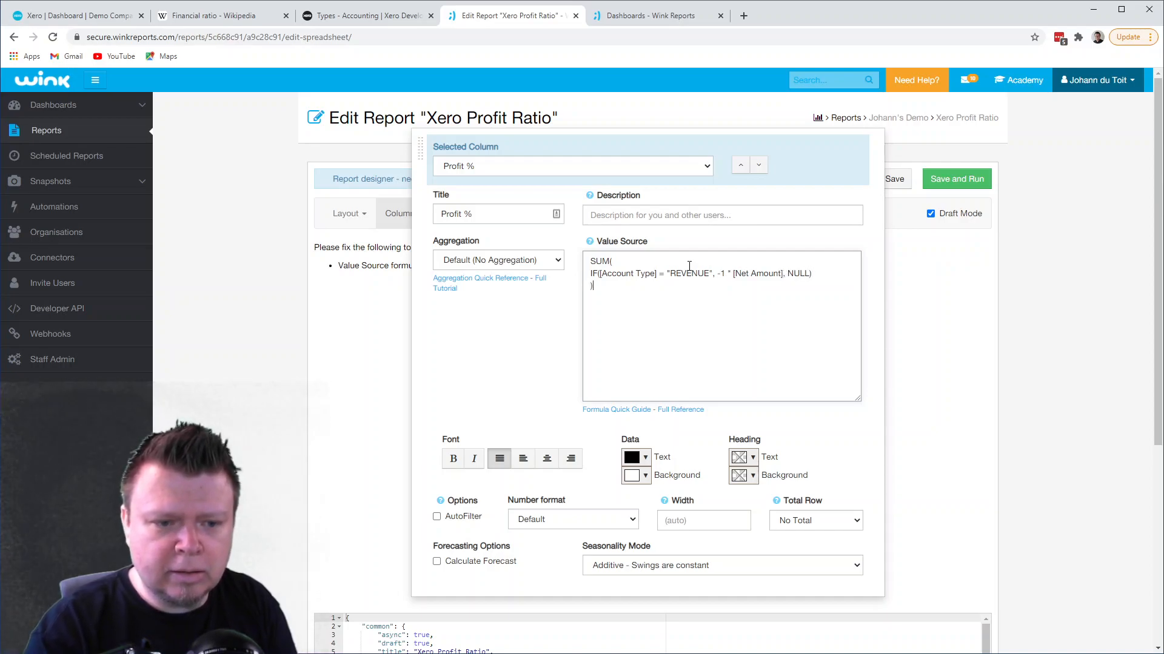
- Set the Profit % column's aggregation to Sum and compare its values with the REVENUE row's net amount
click(496, 262)
click(488, 282)
click(375, 412)
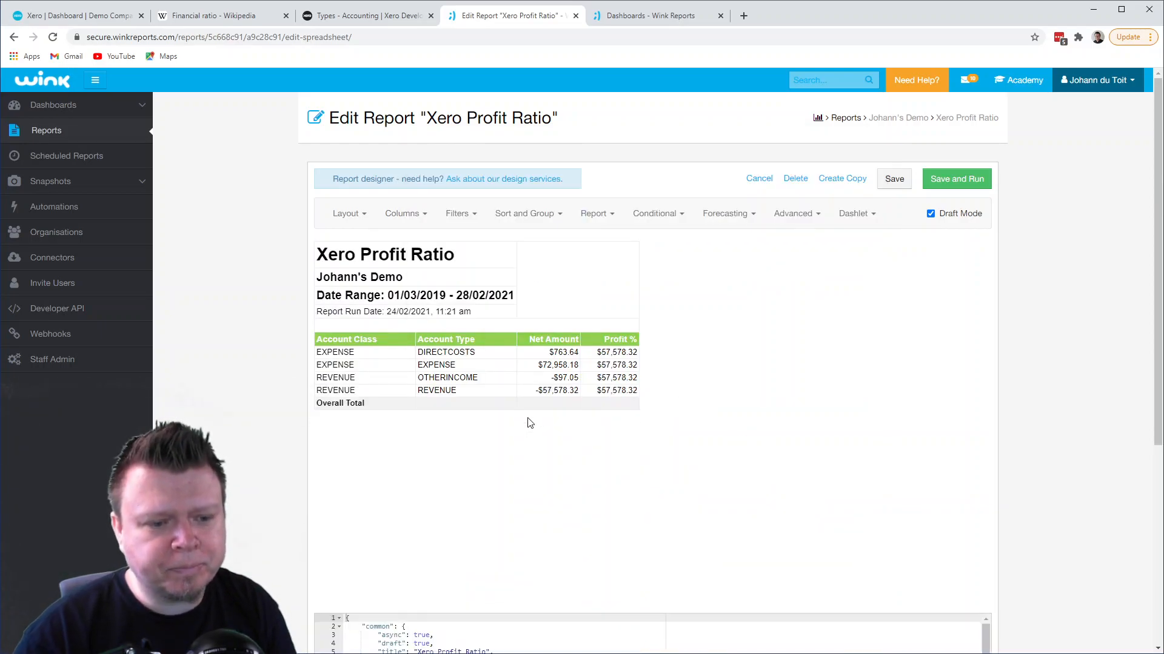
drag(597, 377, 630, 378)
drag(539, 390, 576, 391)
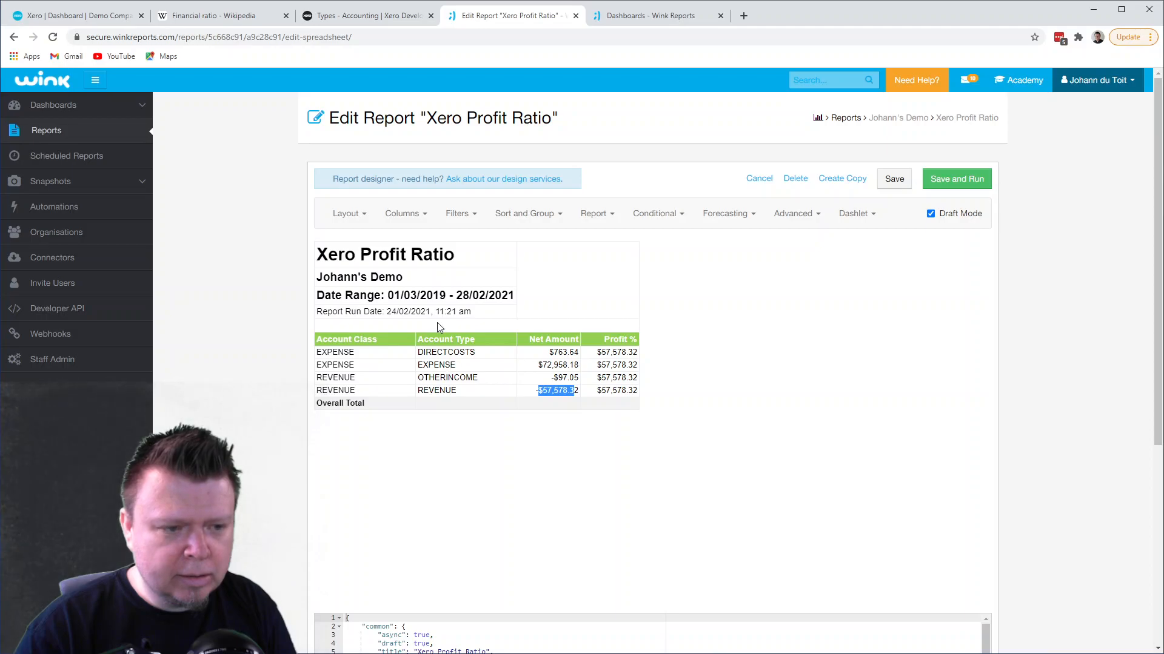
- Rename the Profit % column to "Gross Profit %"
click(417, 219)
click(442, 214)
text(Gross Profit %)
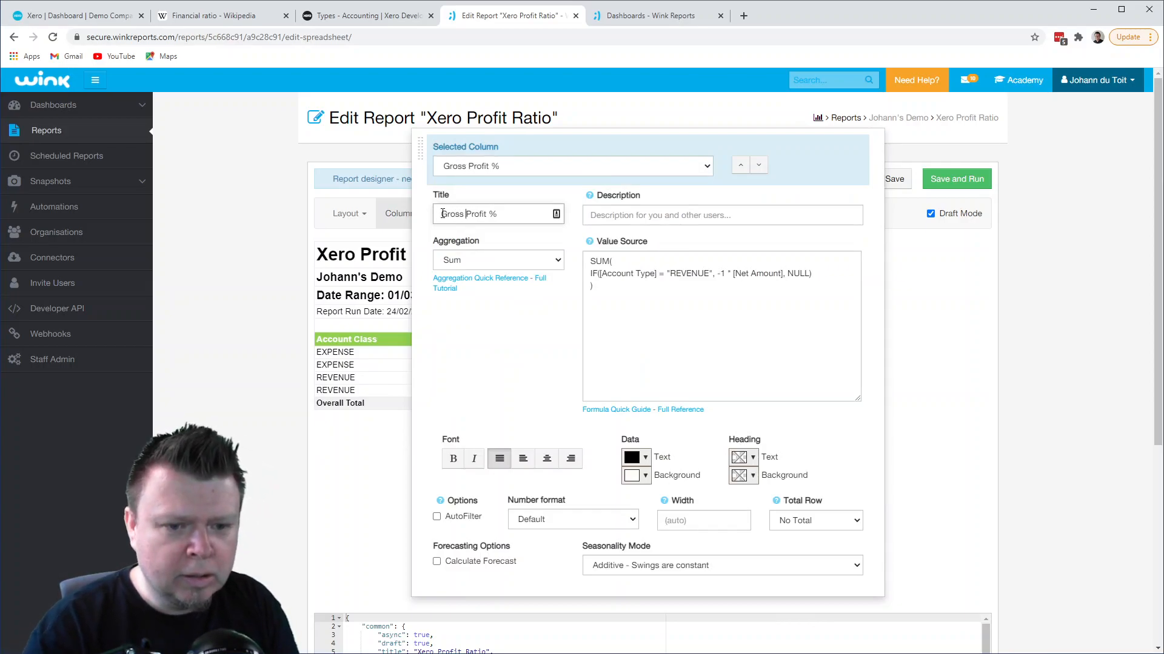
- Append a minus sign and a copy of the revenue SUM block to the Gross Profit % formula
click(614, 289)
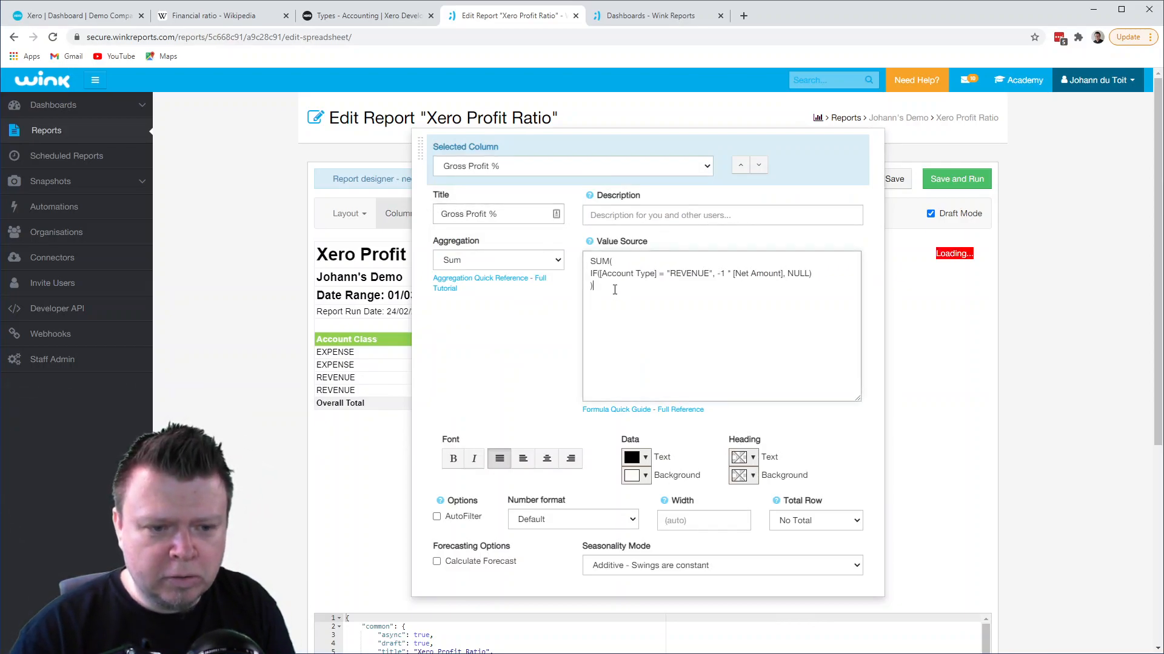
key(Return)
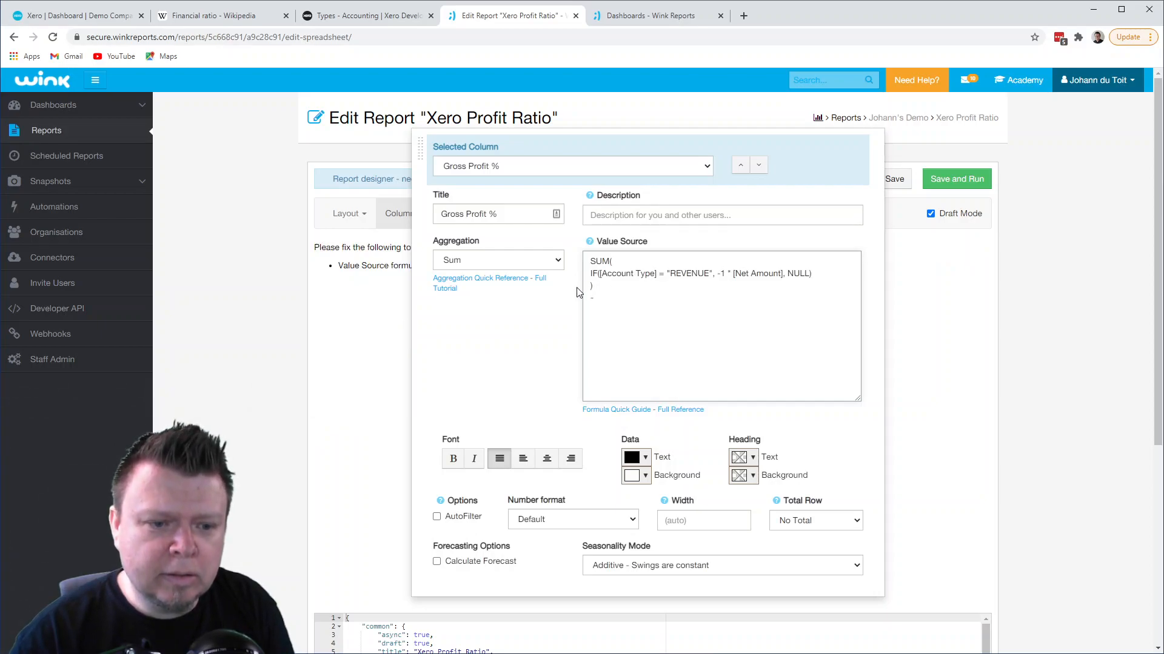
drag(595, 286, 588, 262)
key(ctrl+c)
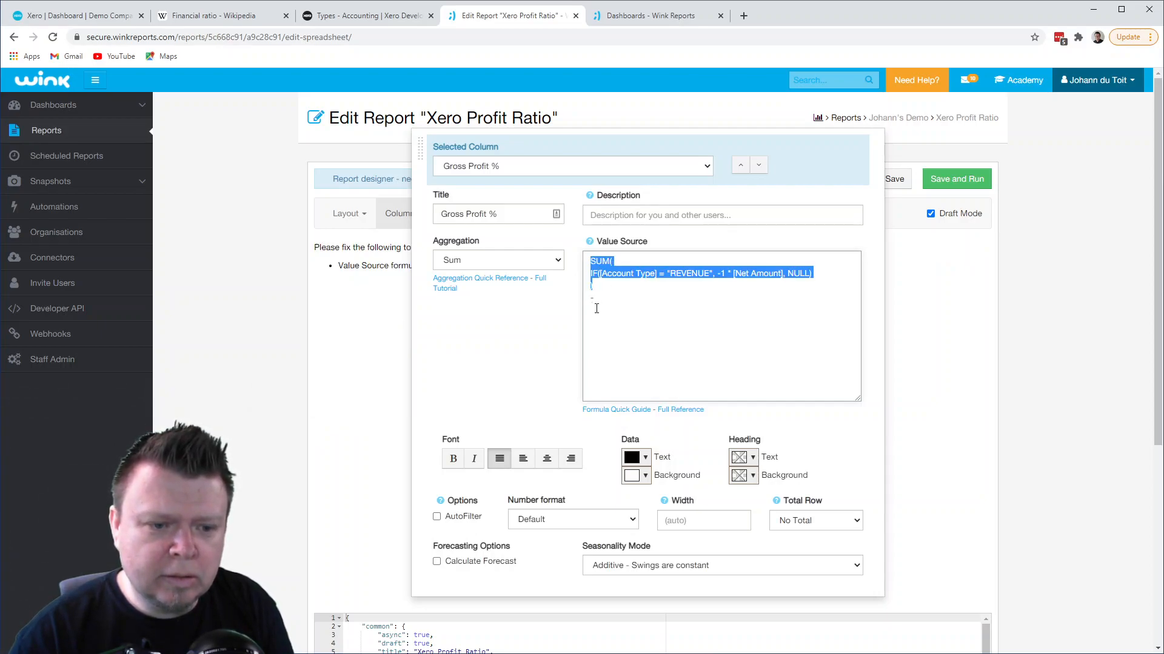
click(597, 309)
key(ctrl+v)
- In the copied SUM block, change the account type to DIRECTCOSTS and remove the -1 * factor before [Net Amount]
drag(669, 322, 707, 321)
text(DIRECT)
text(COSTS)
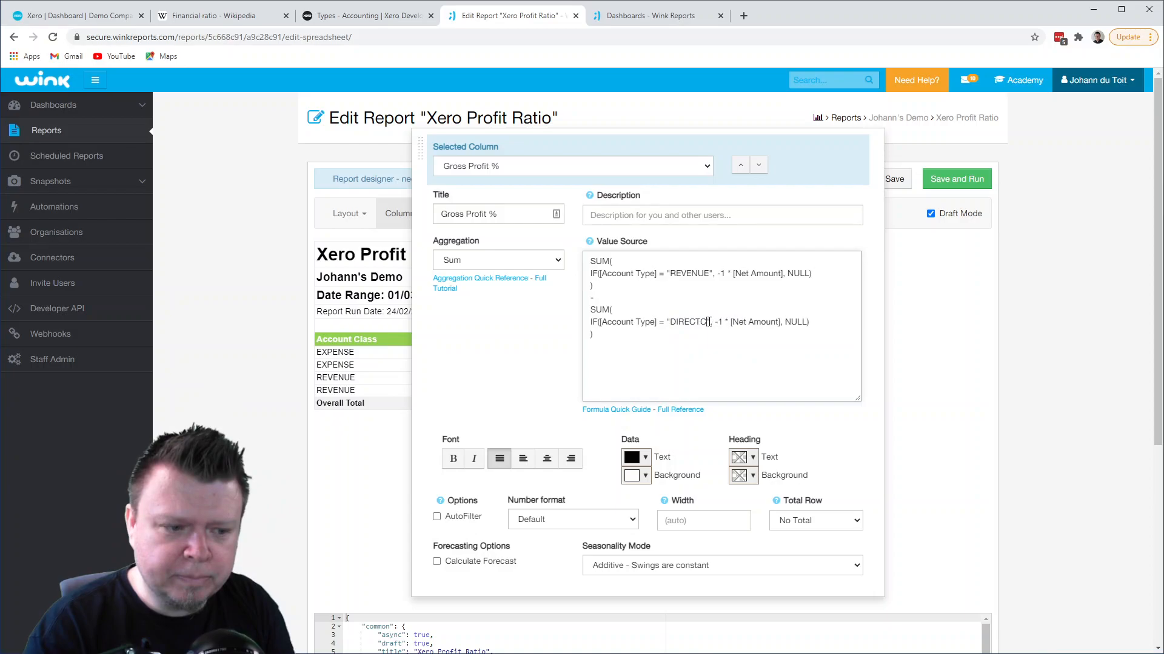
key(Right)
key(Right)
key(Right)
key(Delete)
key(Delete)
key(Delete)
key(Delete)
key(Delete)
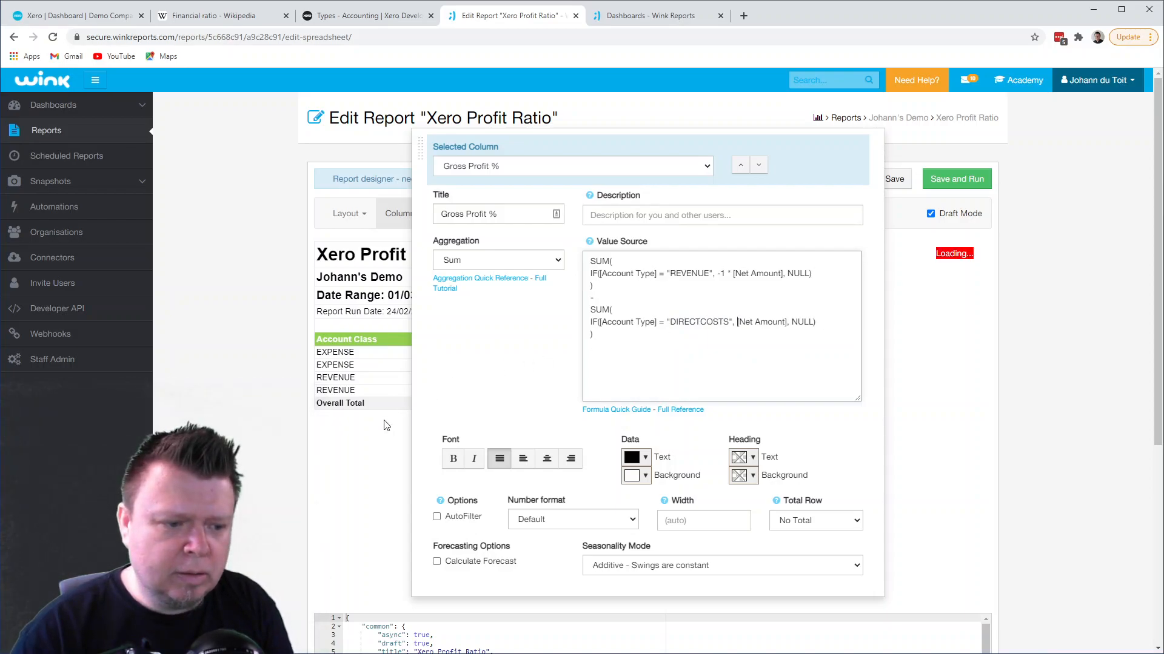
- Check the Gross Profit % values against the REVENUE and DIRECTCOSTS net amounts
click(397, 418)
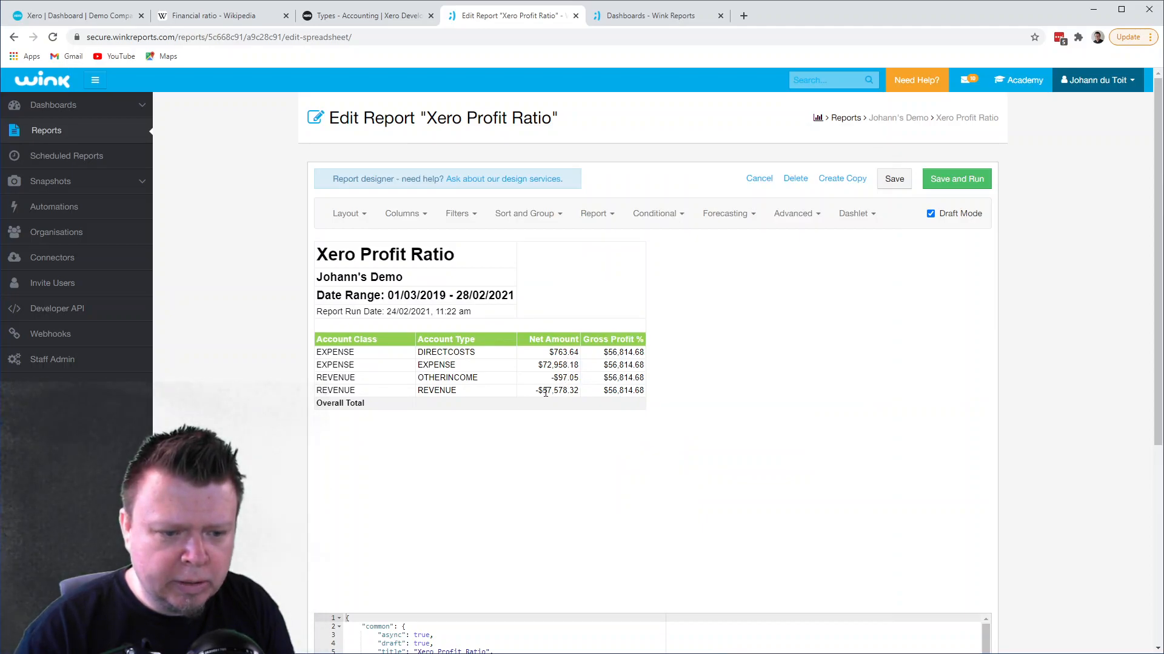
drag(542, 392, 578, 390)
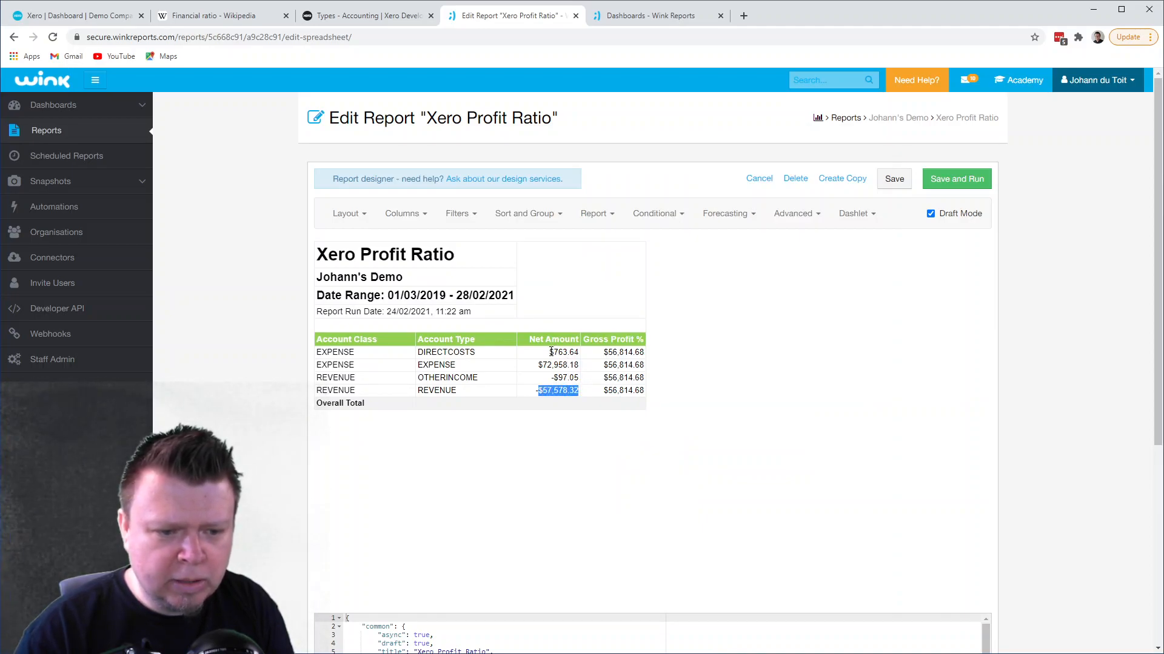
drag(549, 352, 573, 351)
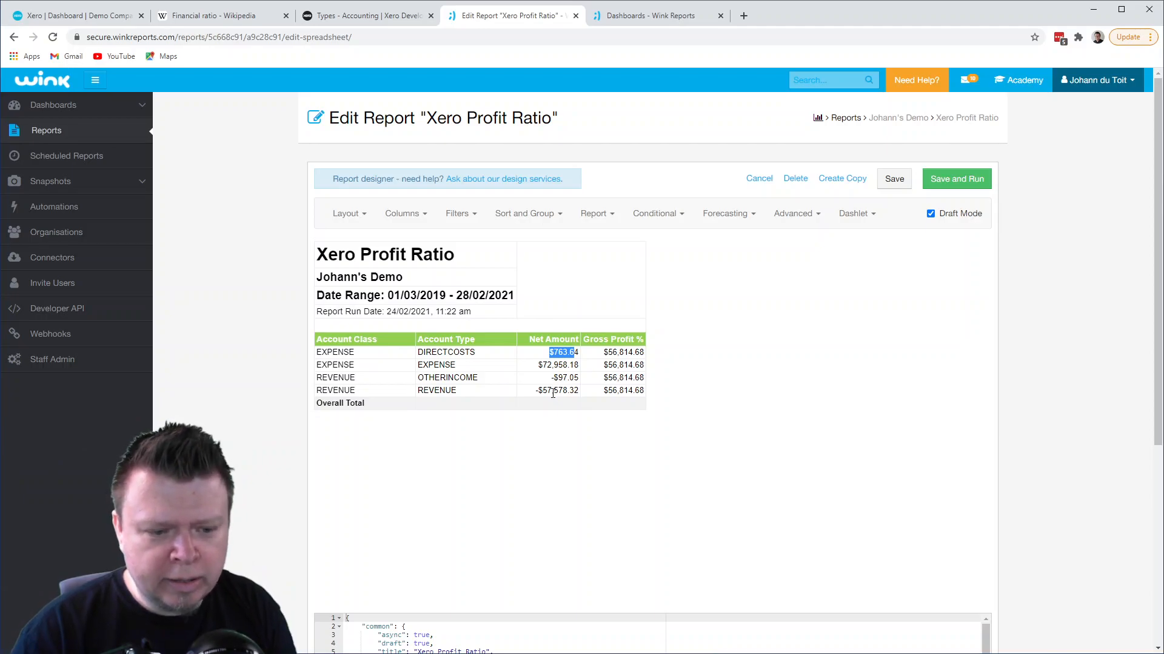
- Enclose the Gross Profit % formula's revenue-minus-direct-costs expression in parentheses and divide it by a copy of the REVENUE SUM block
click(408, 222)
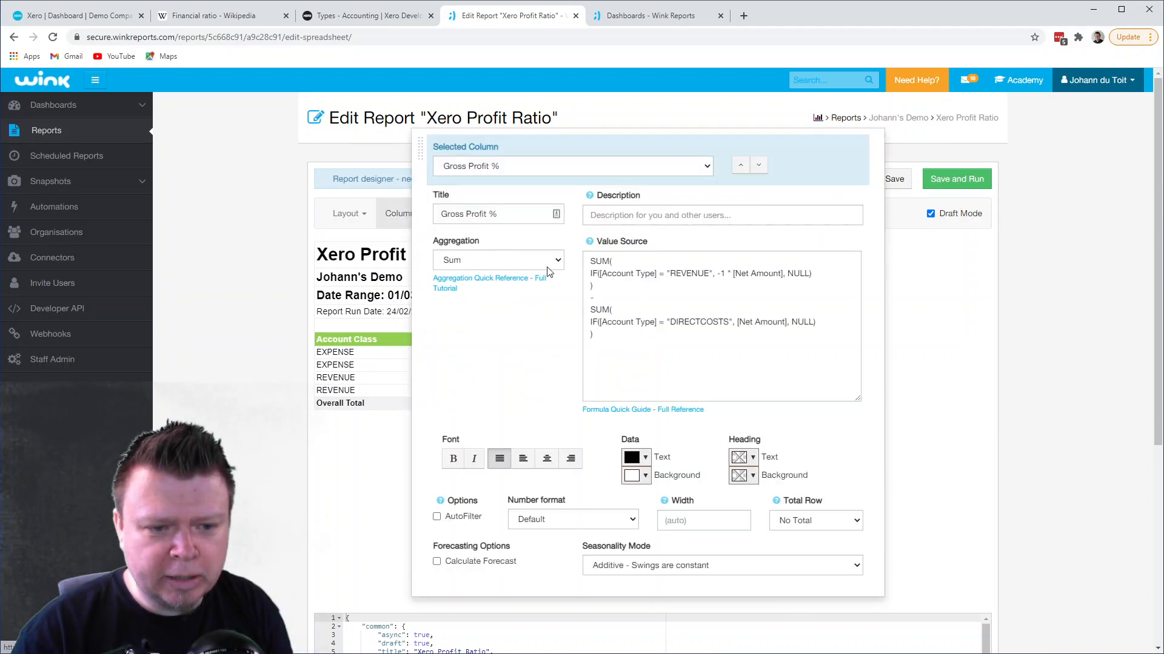
click(589, 262)
text(()
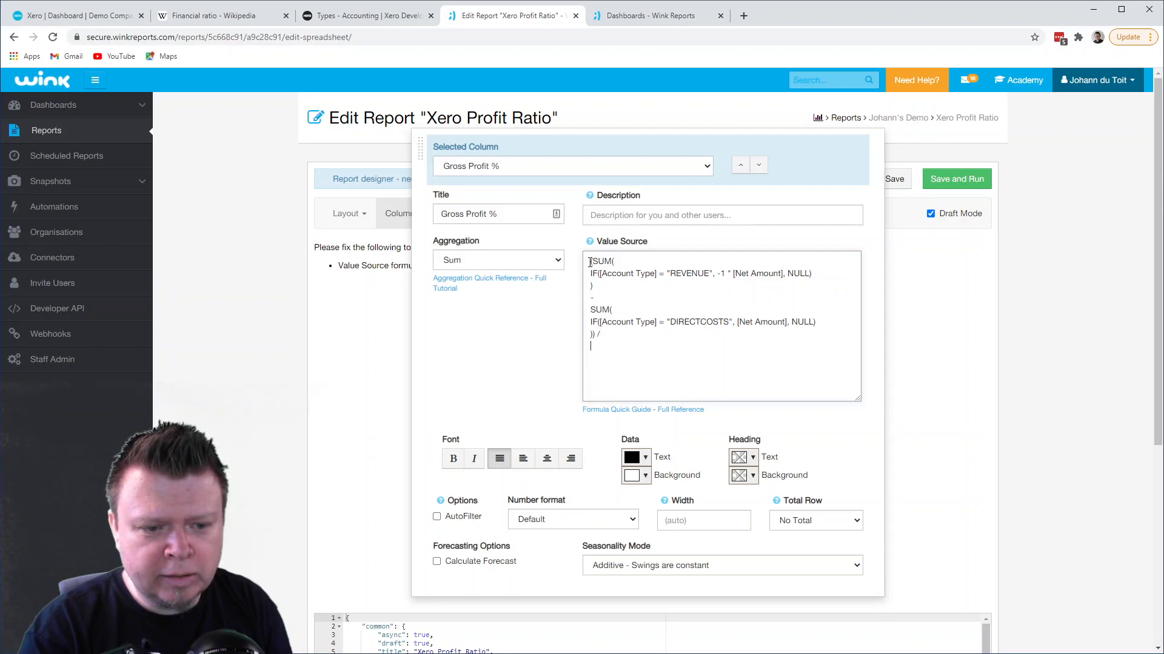
triple_click(595, 273)
drag(595, 273, 595, 263)
click(591, 353)
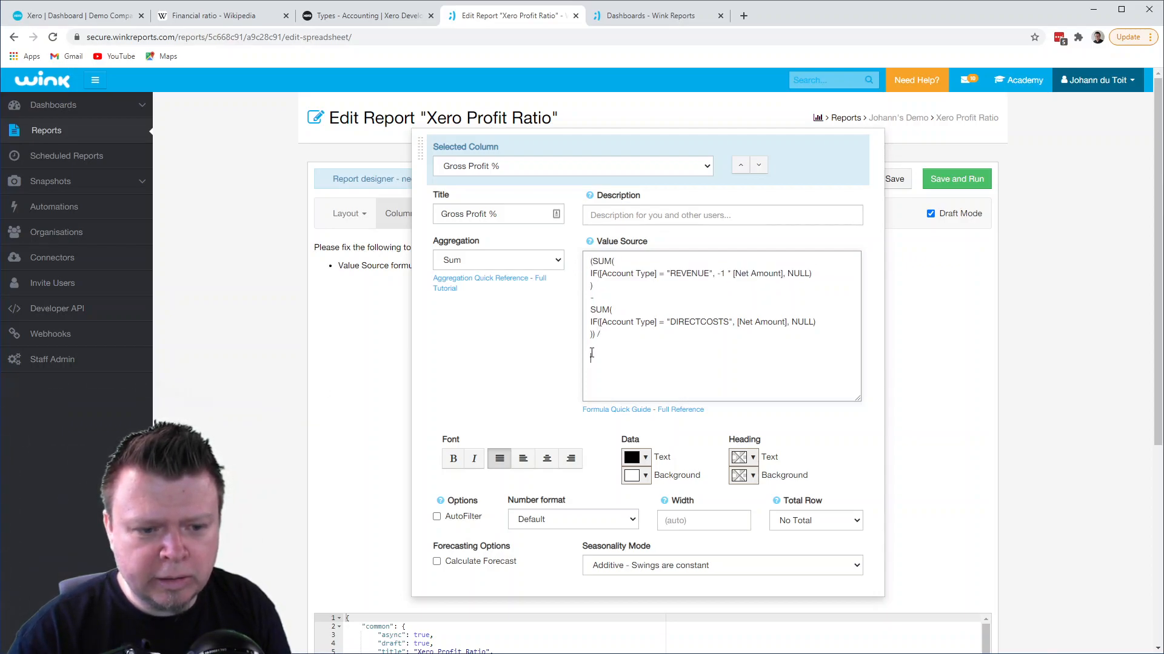
key(ctrl+v)
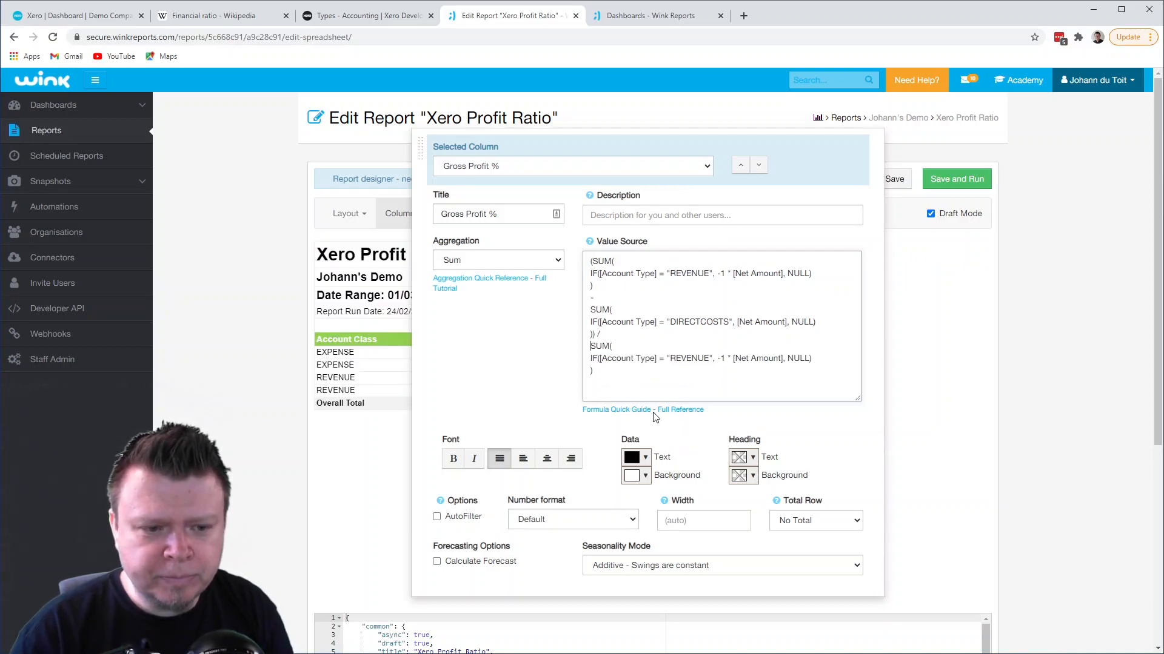
- Set the Gross Profit % column's number format to Number (Decimal 2) and apply it to the report
click(558, 517)
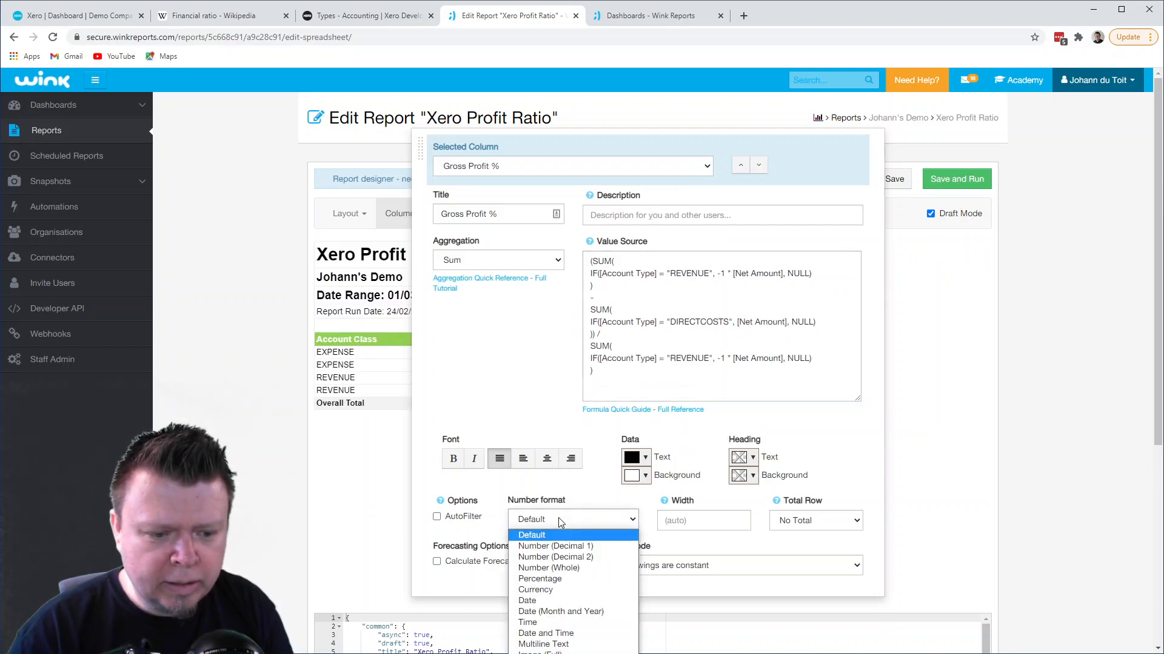
click(563, 558)
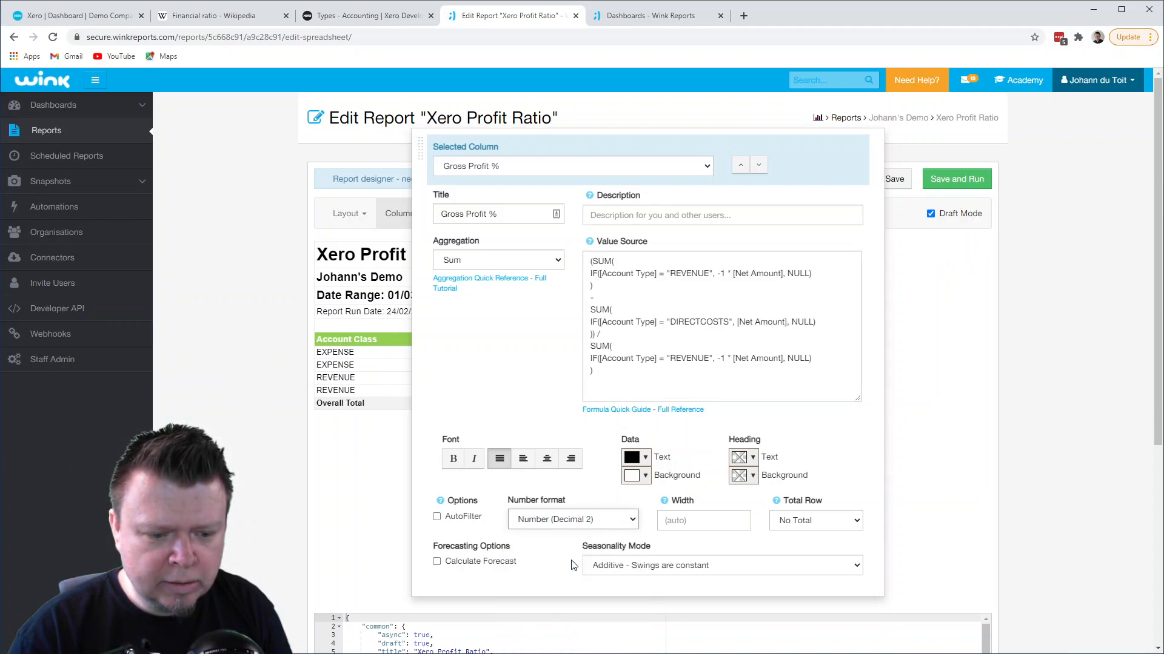
click(377, 495)
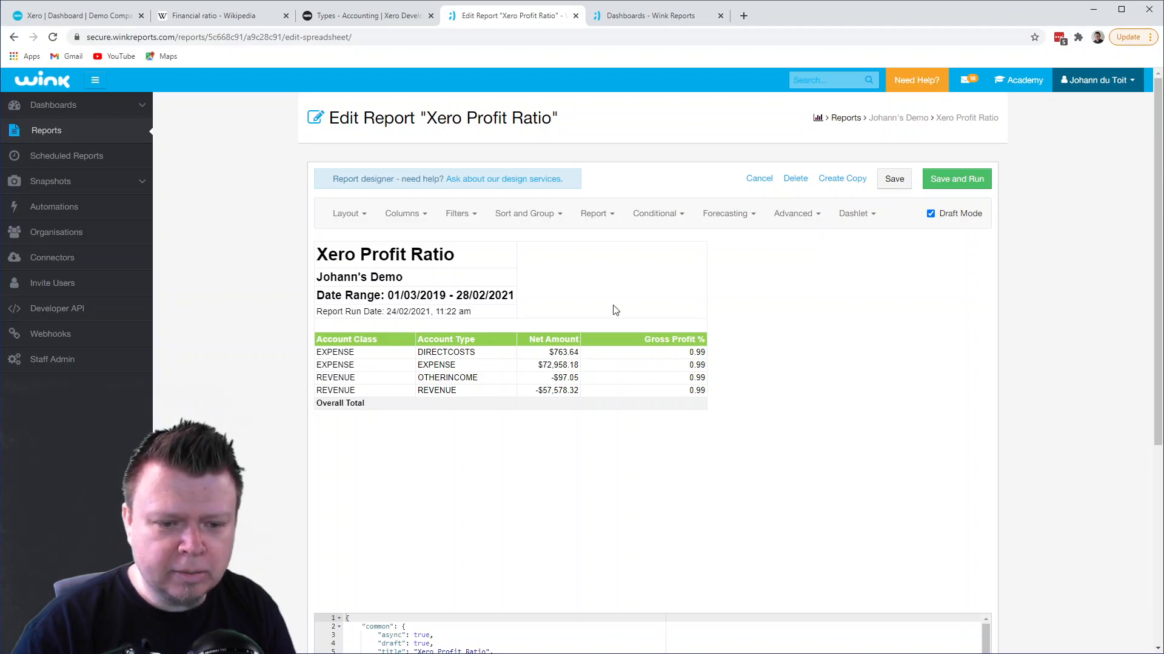
- Set the Gross Profit % column's number format to Percentage and check the result against the DIRECTCOSTS and REVENUE net amounts
click(400, 214)
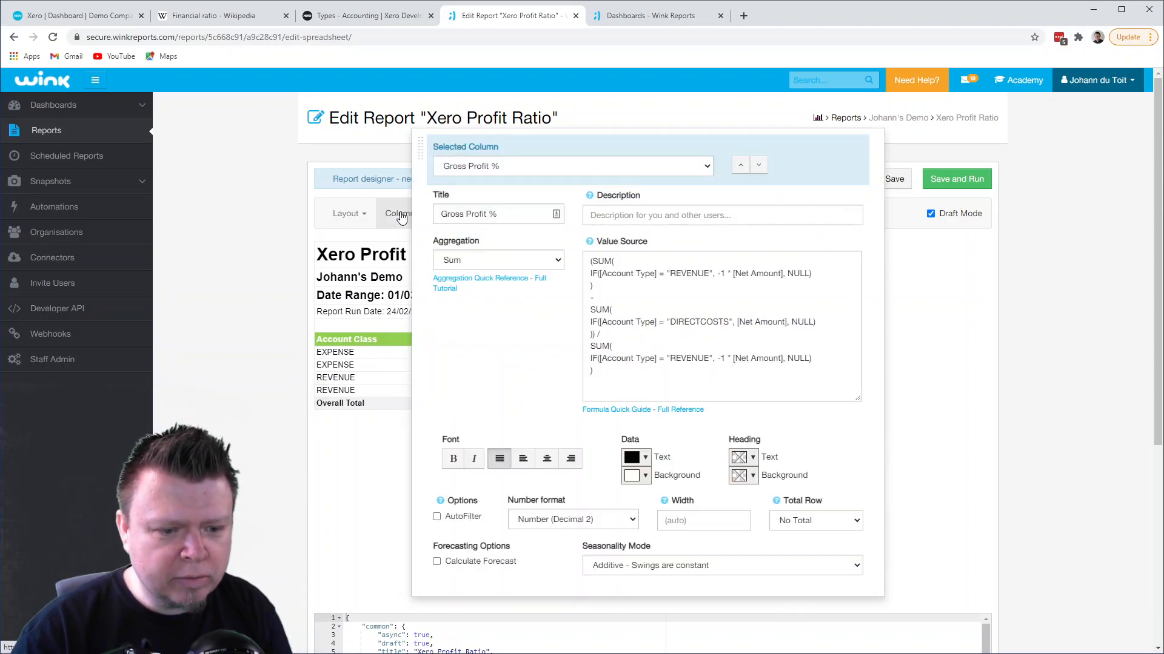
click(570, 520)
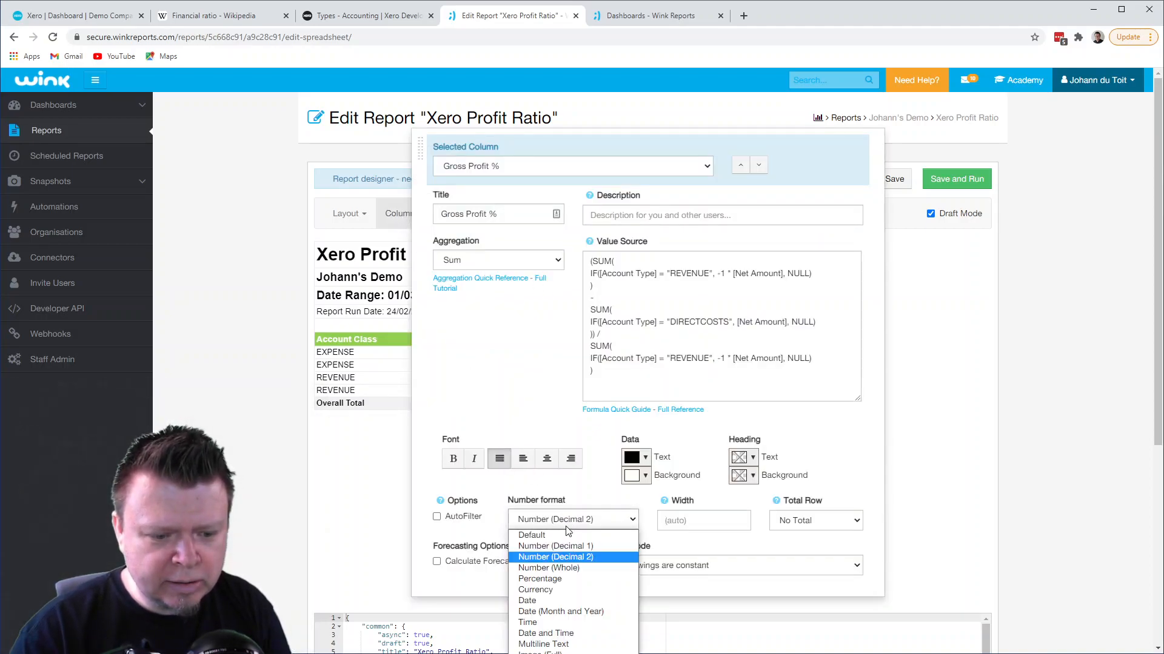
click(562, 578)
click(381, 478)
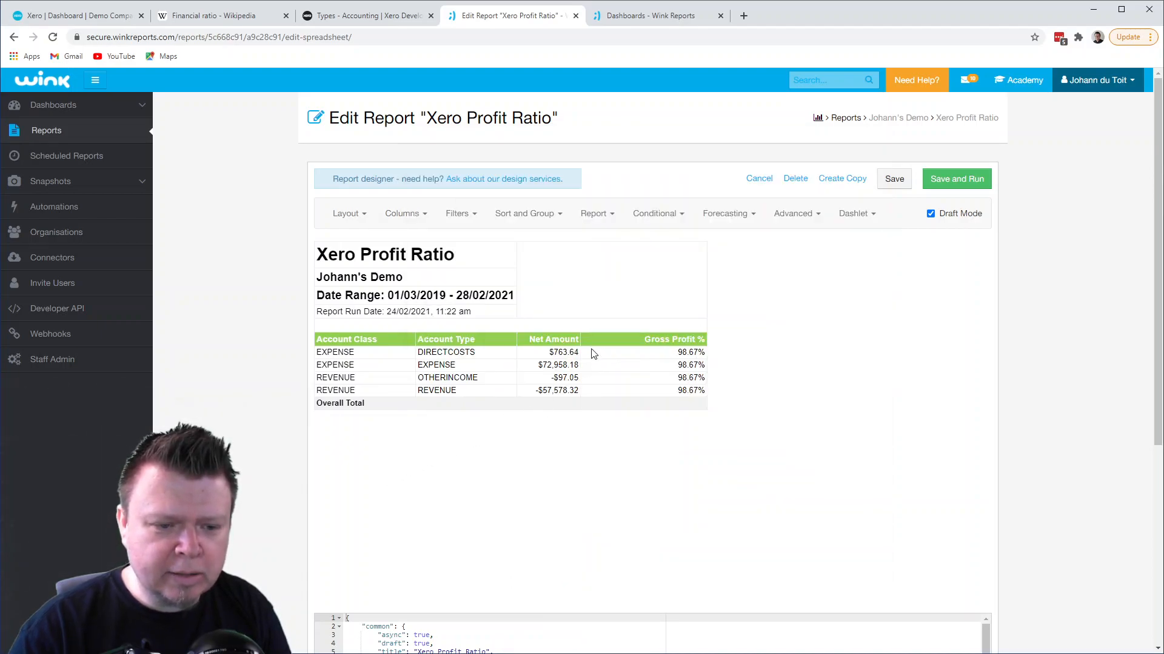
drag(550, 352, 573, 352)
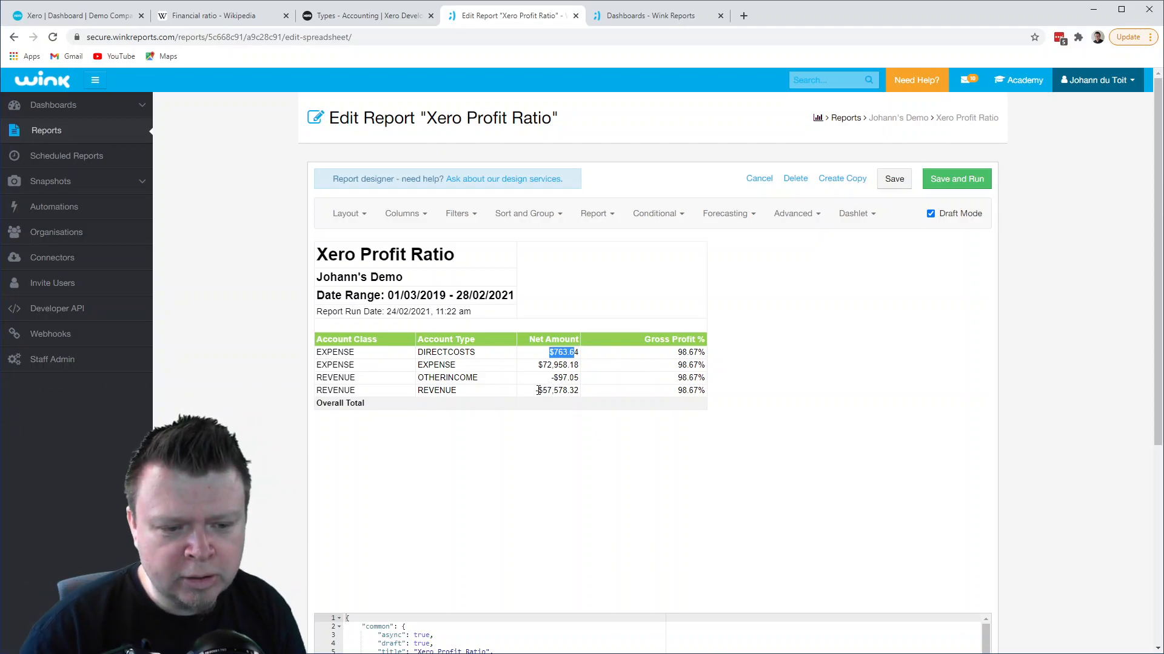
drag(539, 391, 571, 392)
click(581, 399)
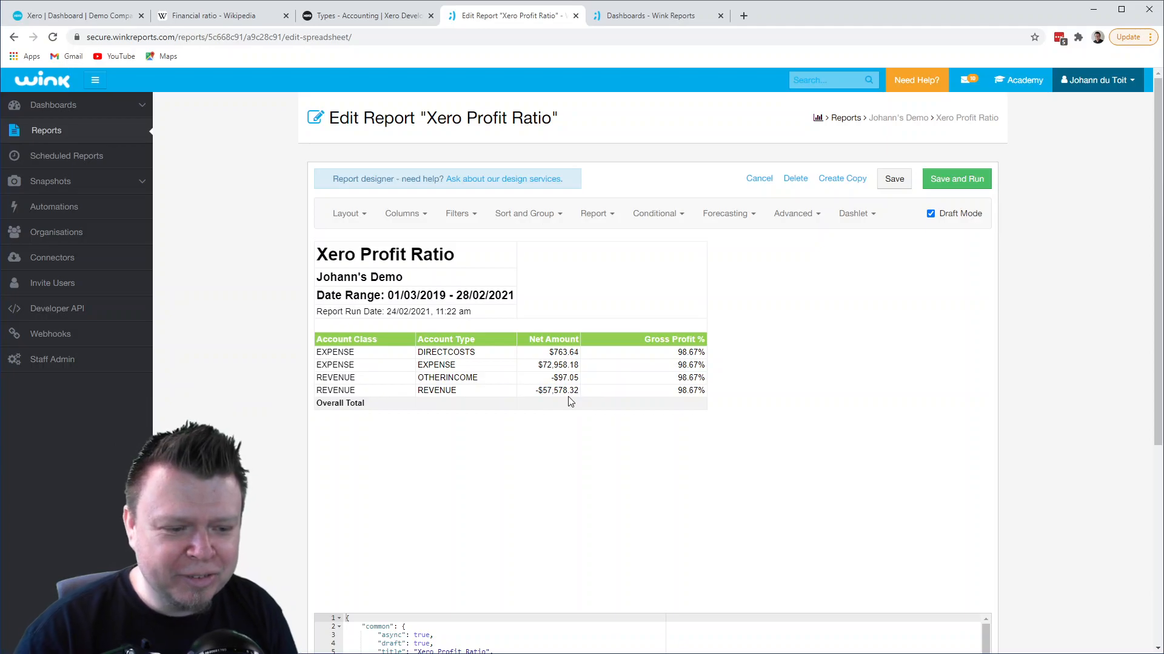